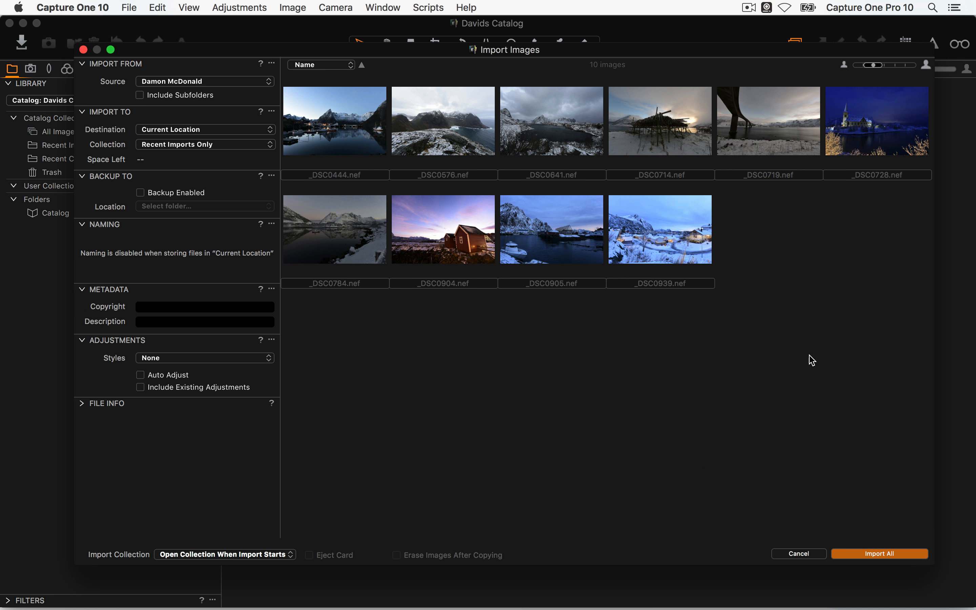
# Open the Source list in the Import From section of the Import Images dialog
pyautogui.click(104, 86)
pyautogui.click(163, 81)
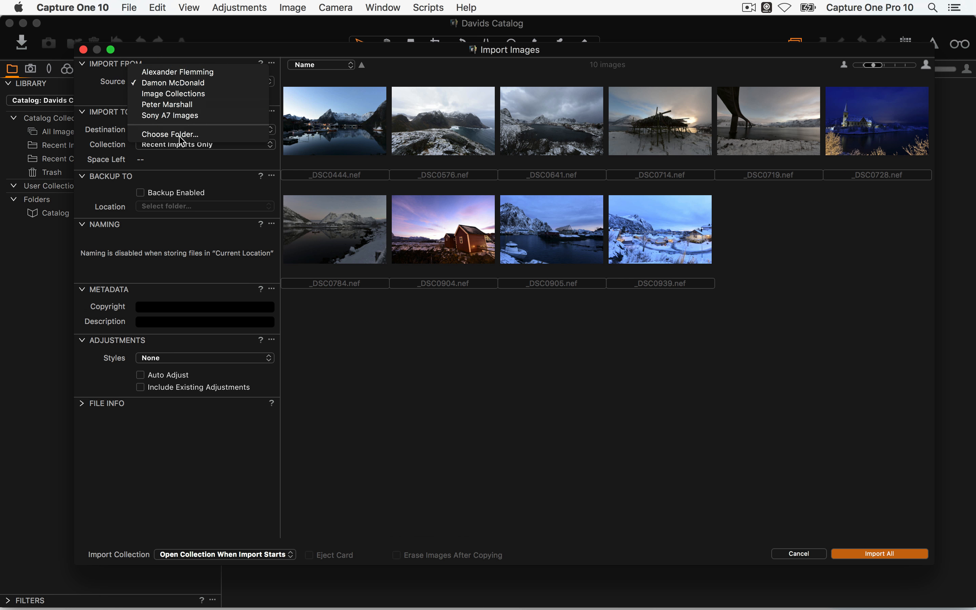
# Choose Folder… and pick Image Drive > Image Collections > Sony A7 Images as the import source
pyautogui.click(185, 136)
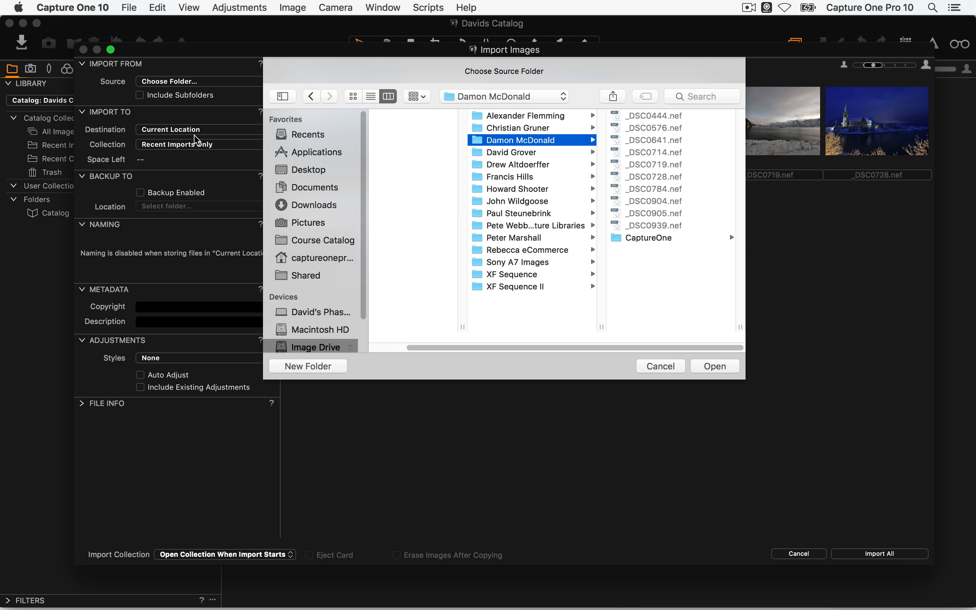
pyautogui.scroll(-2, 315, 242)
pyautogui.click(319, 308)
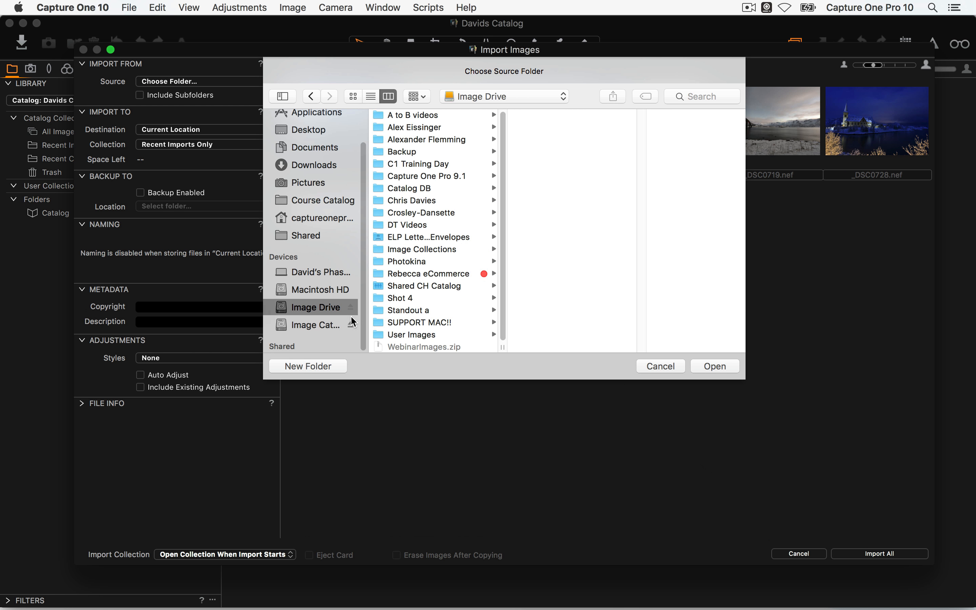
pyautogui.click(440, 249)
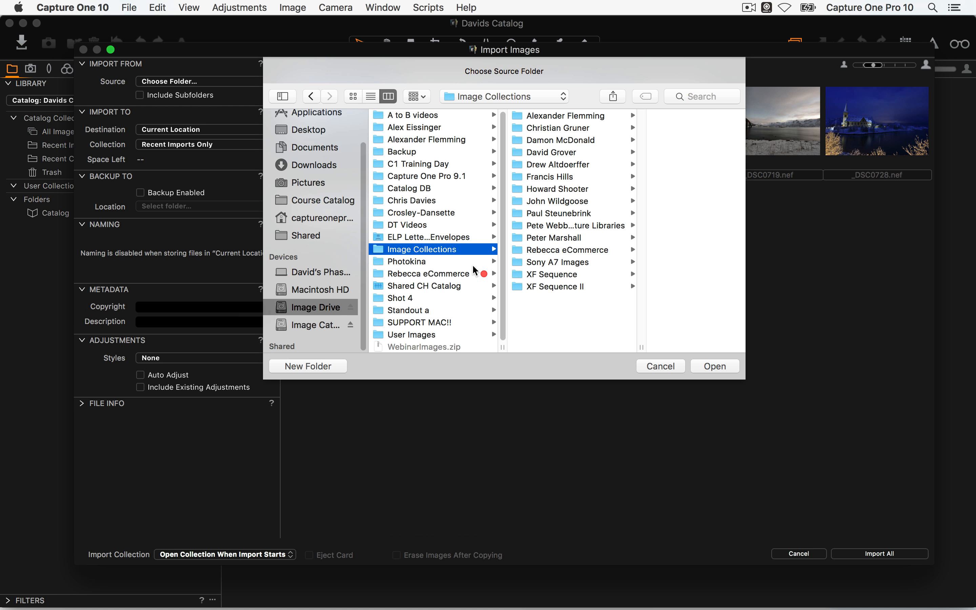
pyautogui.click(590, 262)
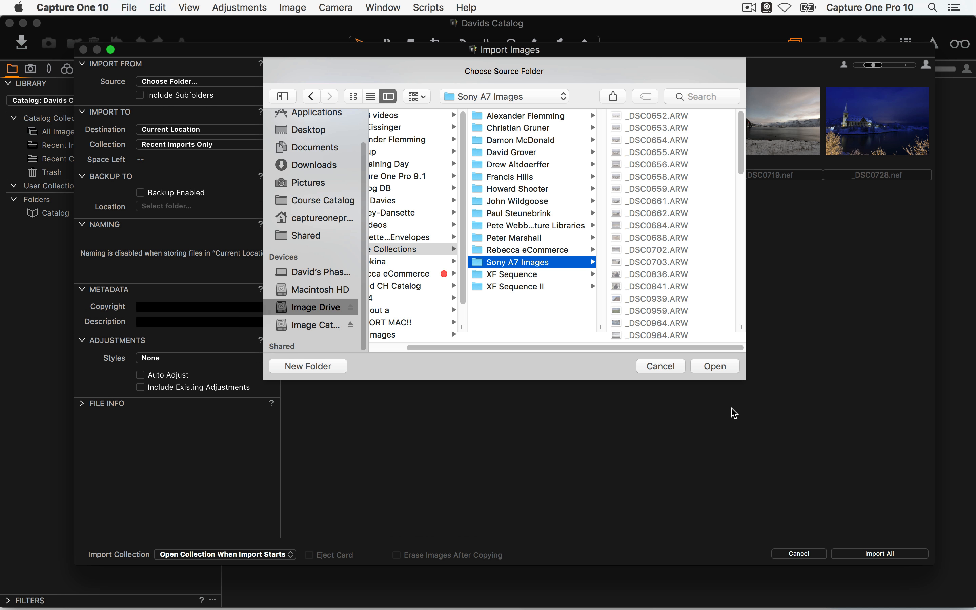
pyautogui.moveTo(744, 380); pyautogui.dragTo(828, 394)
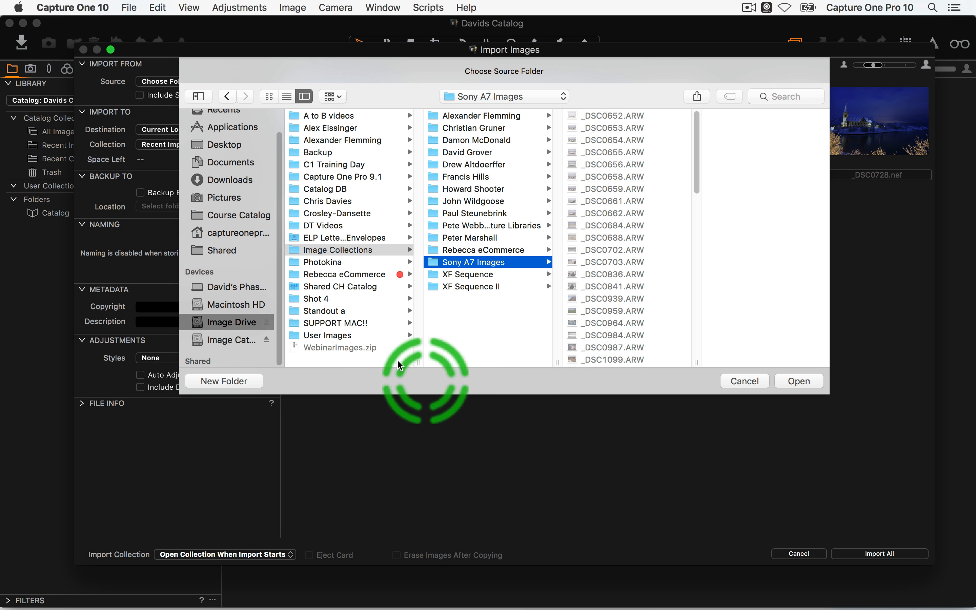
pyautogui.click(370, 250)
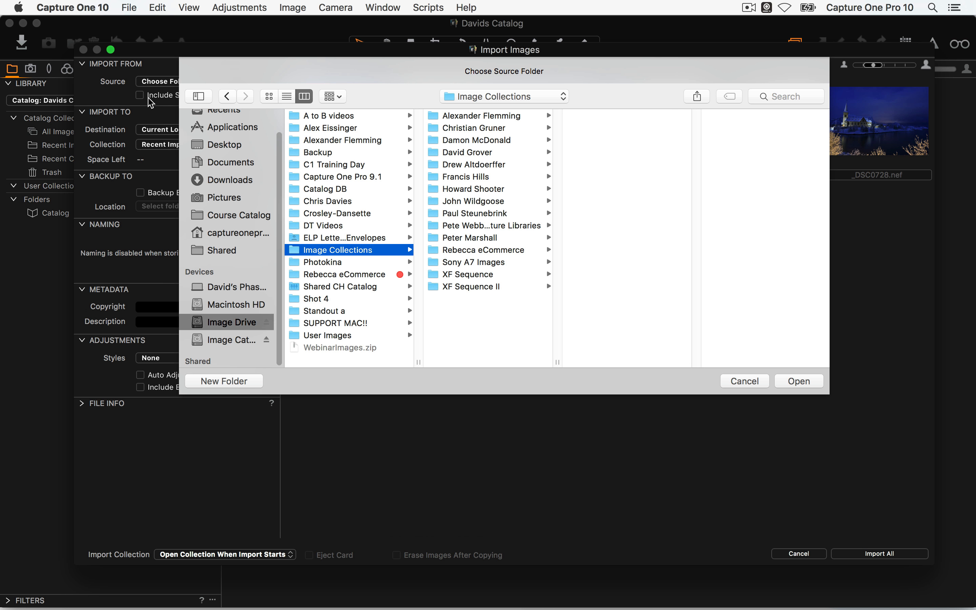
pyautogui.moveTo(825, 393); pyautogui.dragTo(759, 385)
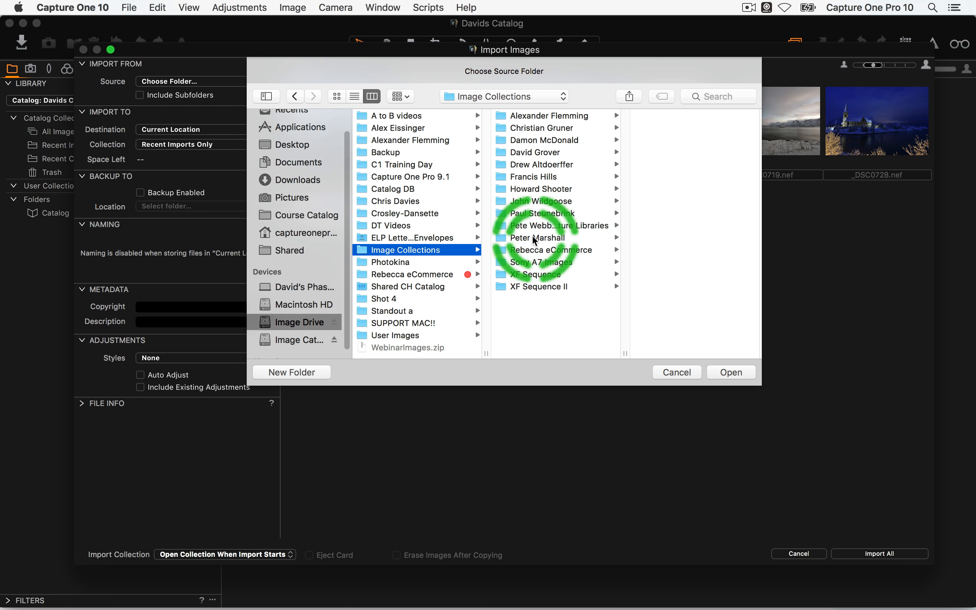
pyautogui.click(533, 263)
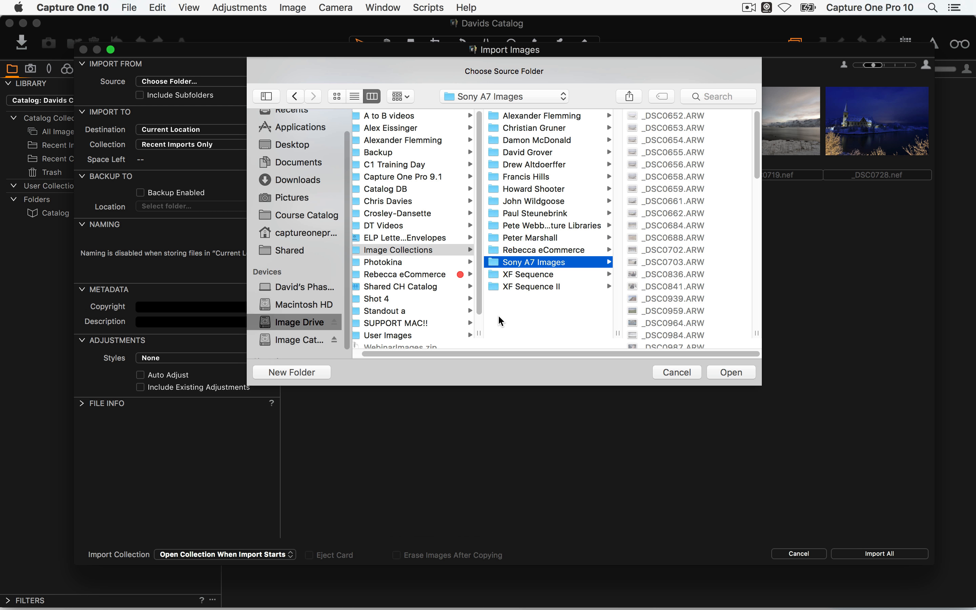
pyautogui.click(731, 372)
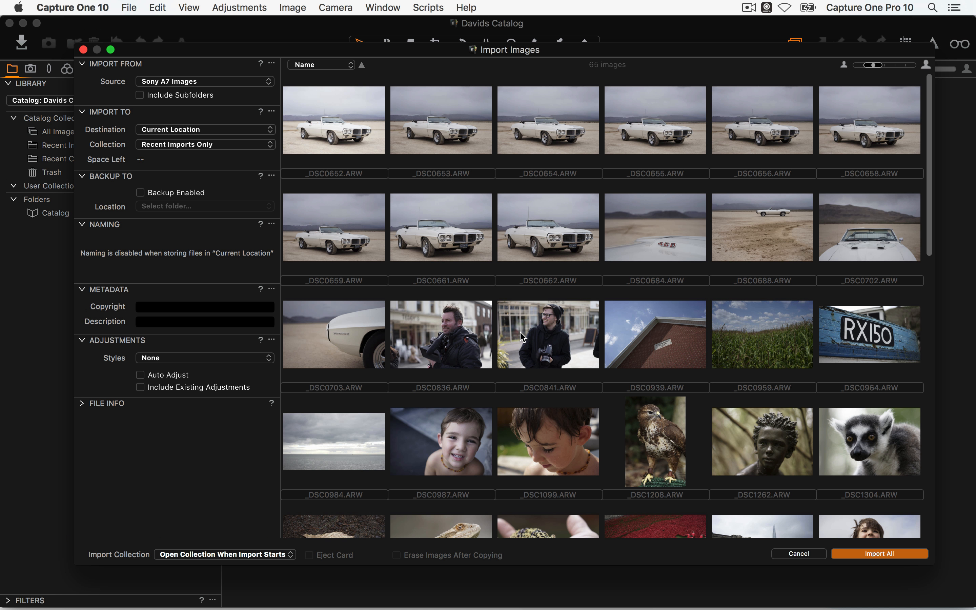
# Set the Import To destination to Inside Catalog for the 65 ARW images
pyautogui.click(452, 285)
pyautogui.click(210, 130)
pyautogui.click(216, 115)
pyautogui.click(180, 130)
pyautogui.click(182, 141)
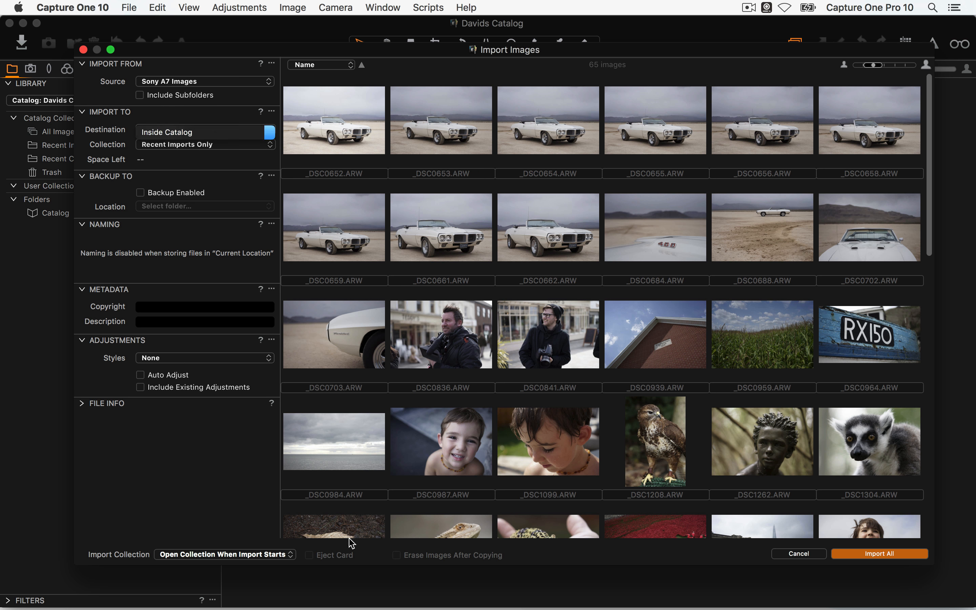
pyautogui.moveTo(282, 607)
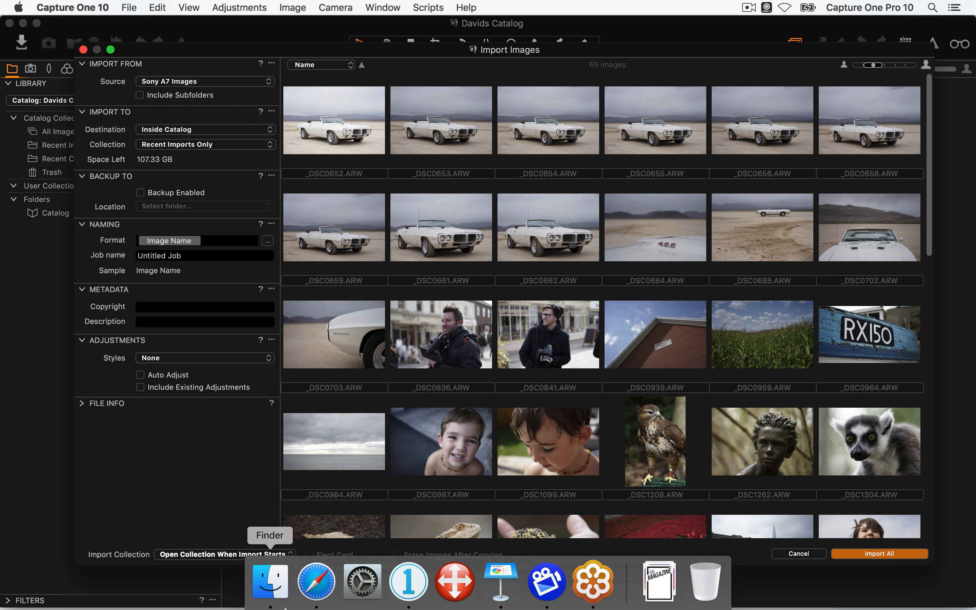
pyautogui.click(266, 323)
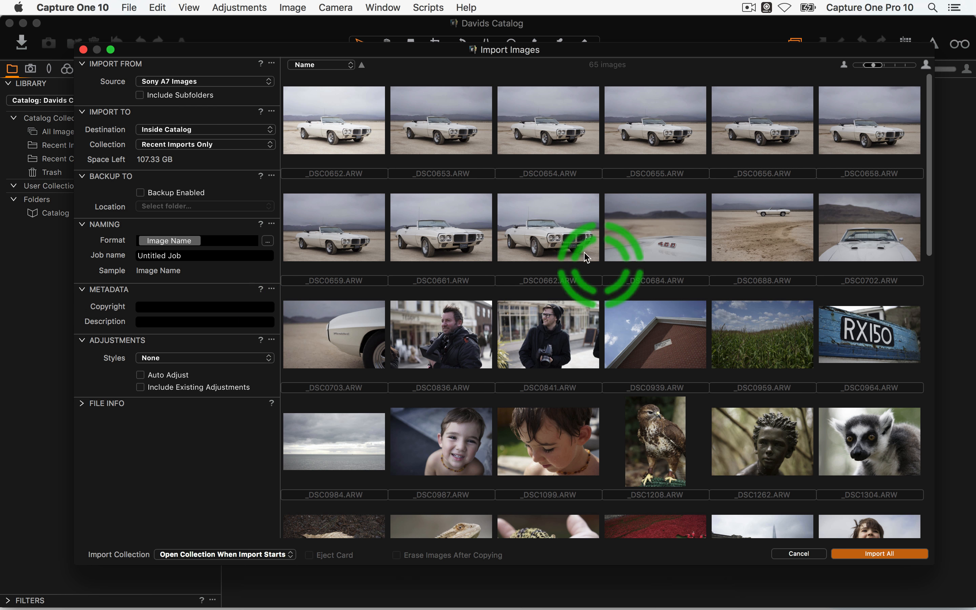
pyautogui.click(171, 131)
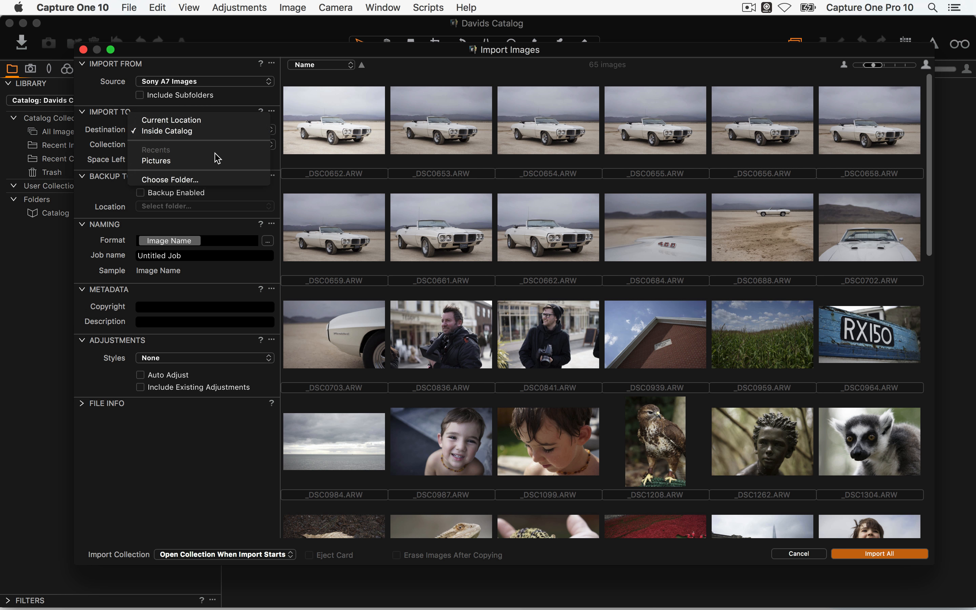
pyautogui.click(273, 189)
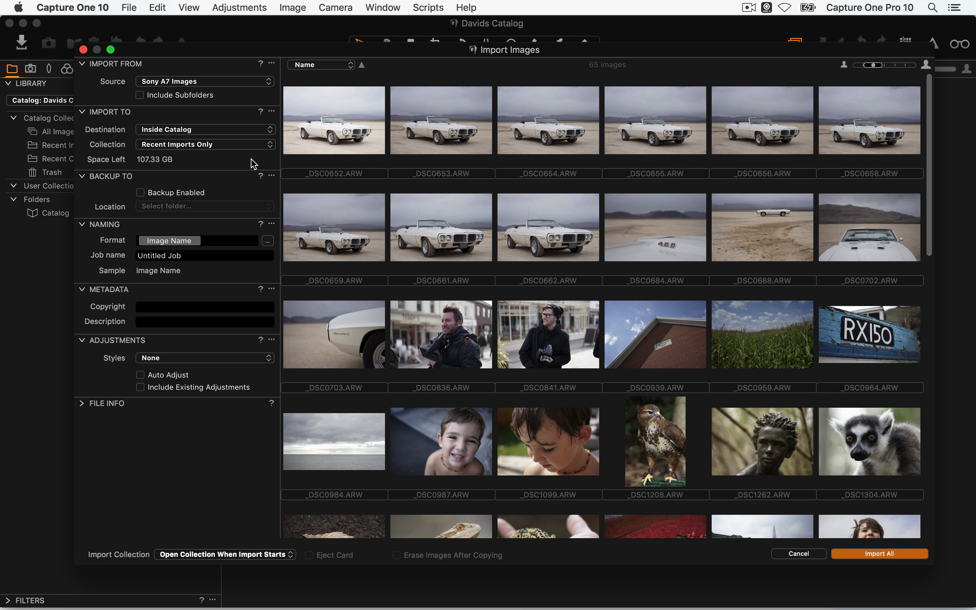
pyautogui.press('super+Tab')
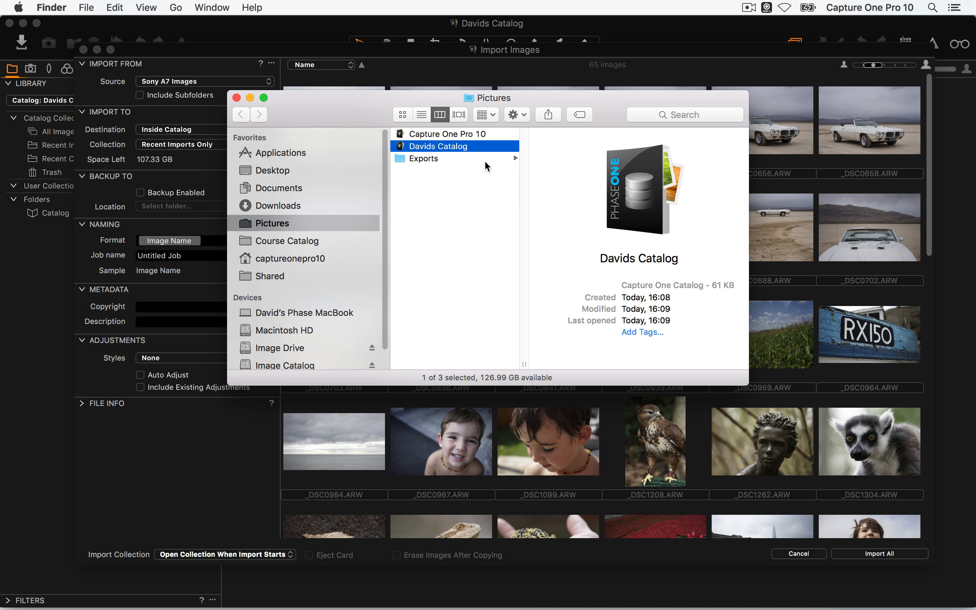
pyautogui.press('super+Tab')
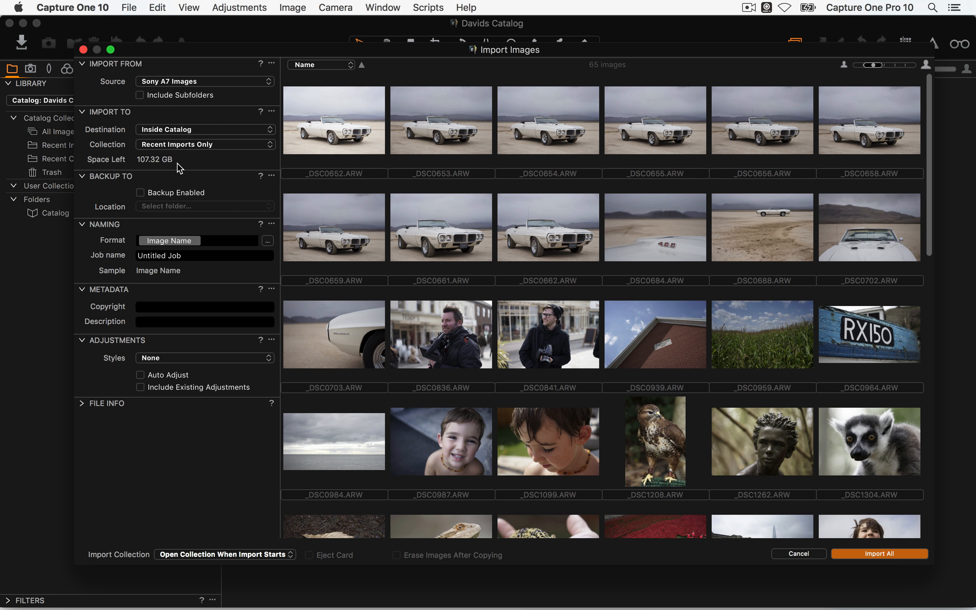
# Set the import destination folder to Pictures via Choose Folder…
pyautogui.click(192, 128)
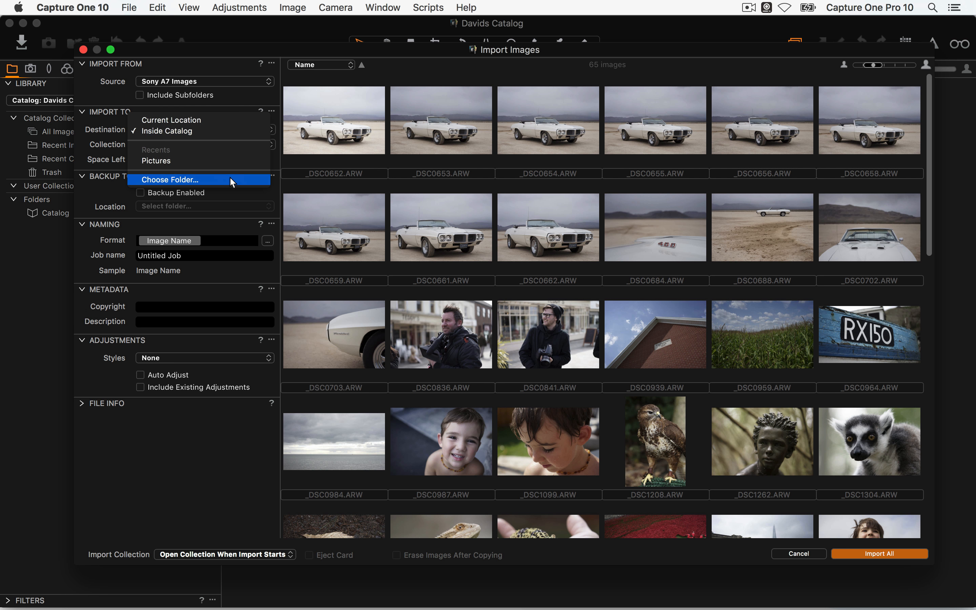
pyautogui.click(211, 179)
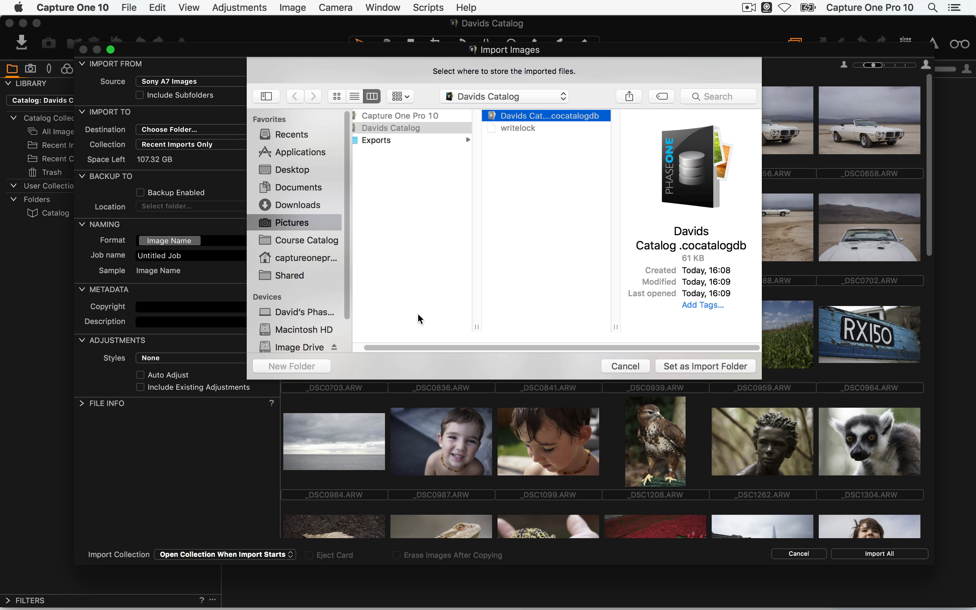
pyautogui.click(308, 221)
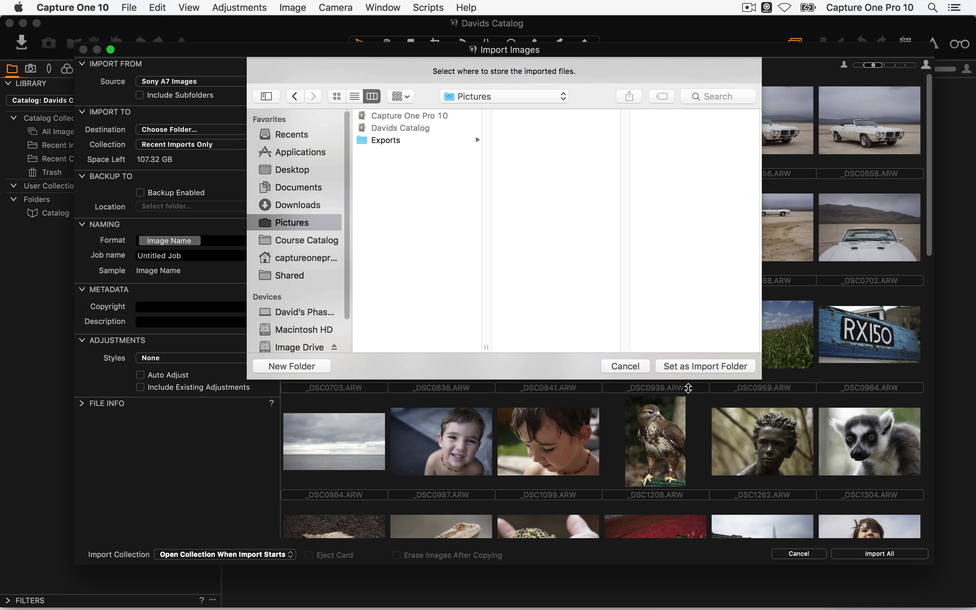
pyautogui.click(717, 368)
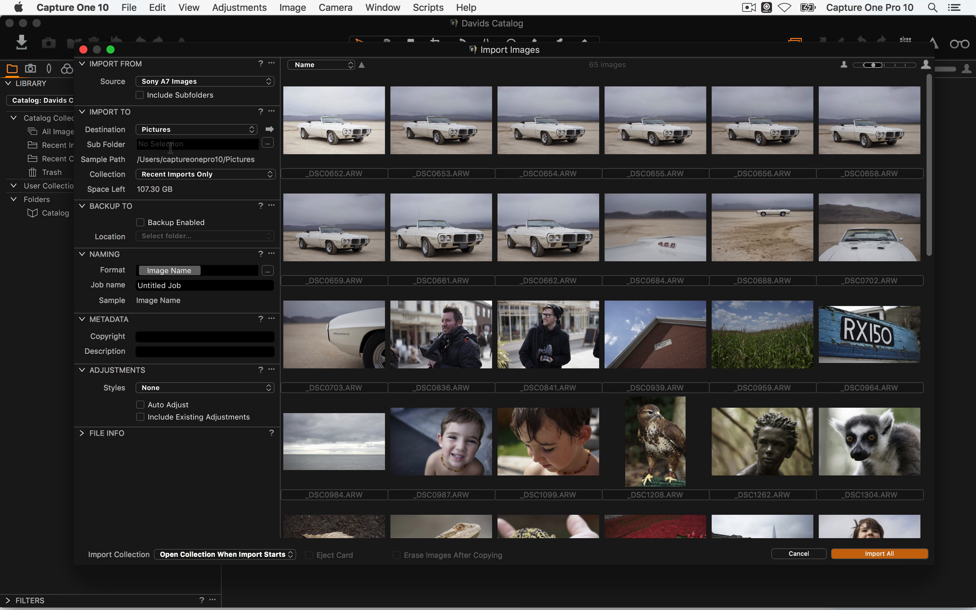
pyautogui.click(191, 146)
pyautogui.write('Vacation 2016')
pyautogui.moveTo(197, 146); pyautogui.dragTo(118, 145)
pyautogui.moveTo(203, 146); pyautogui.dragTo(88, 139)
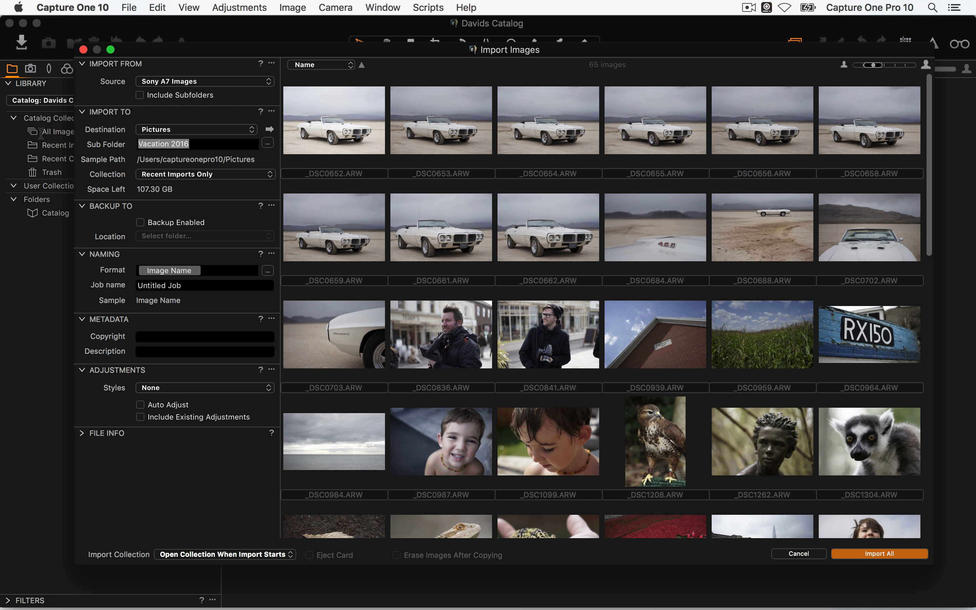
pyautogui.press('BackSpace')
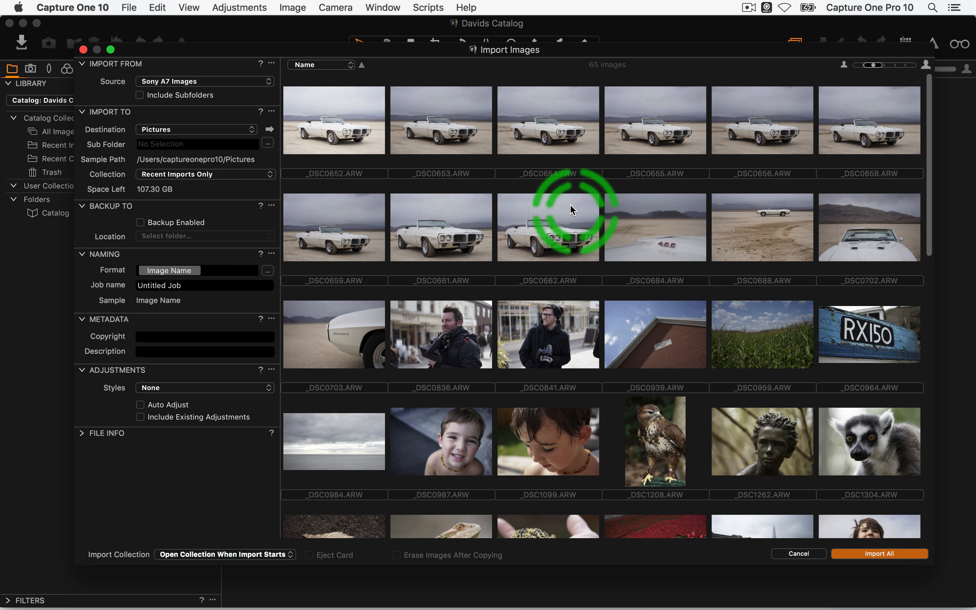
pyautogui.click(268, 143)
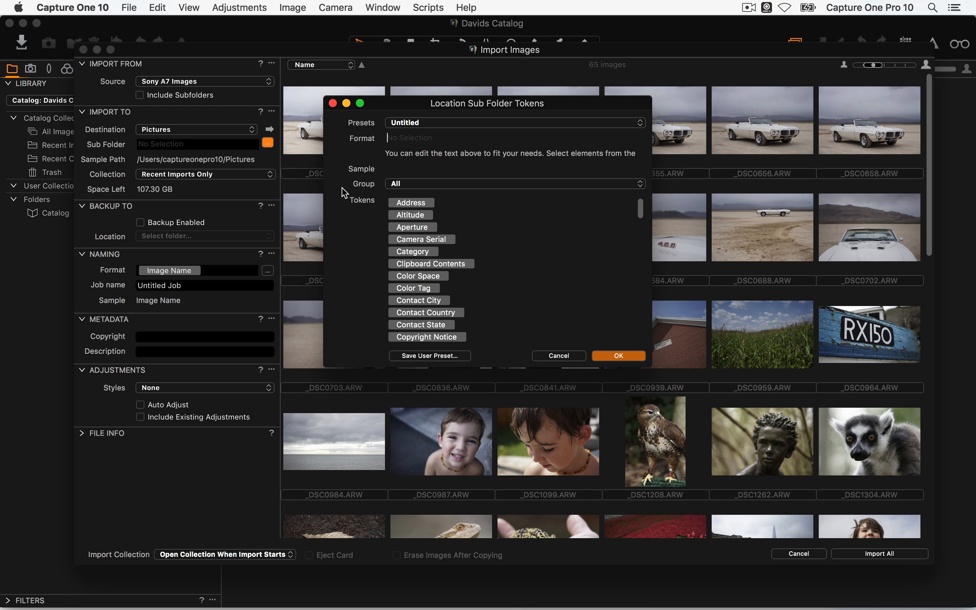
pyautogui.scroll(-3, 493, 273)
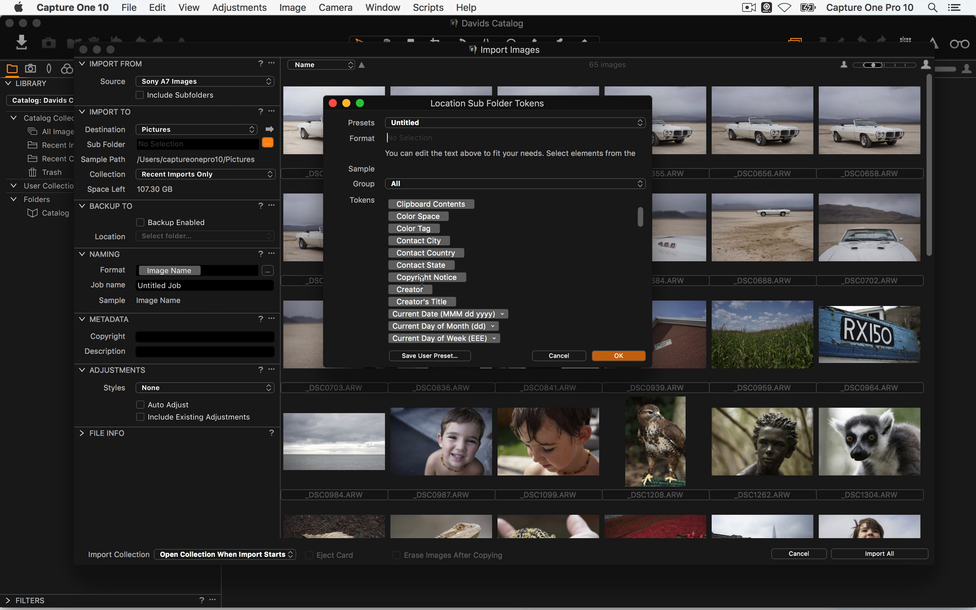
pyautogui.scroll(-10, 484, 277)
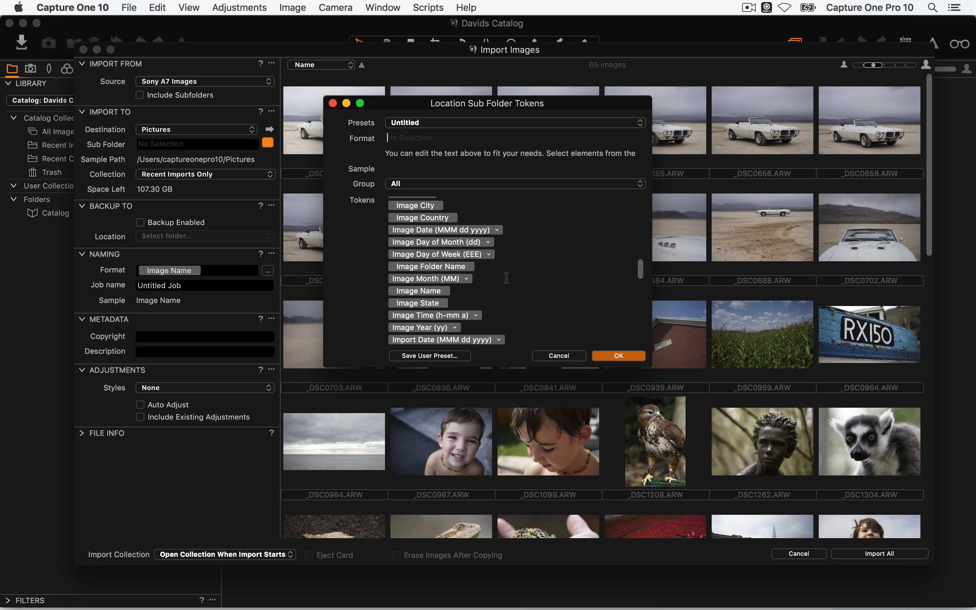
pyautogui.scroll(2, 507, 278)
pyautogui.moveTo(419, 268); pyautogui.dragTo(432, 137)
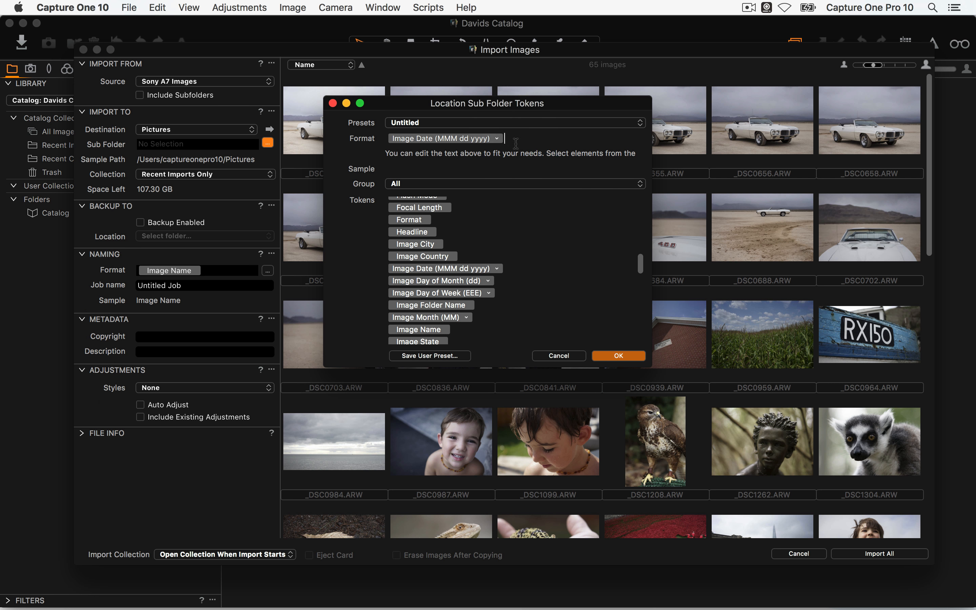
pyautogui.click(559, 356)
pyautogui.click(193, 129)
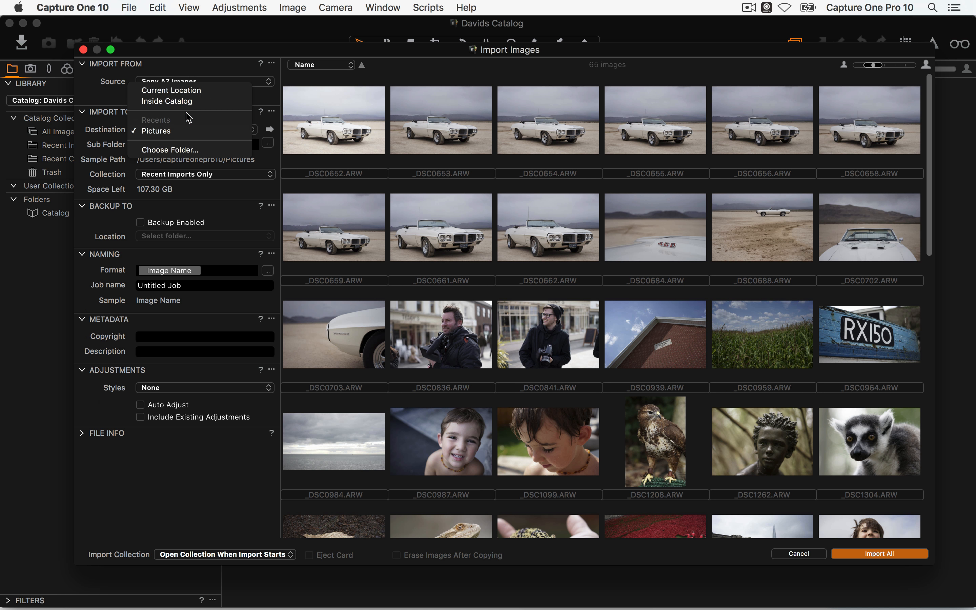
pyautogui.click(182, 91)
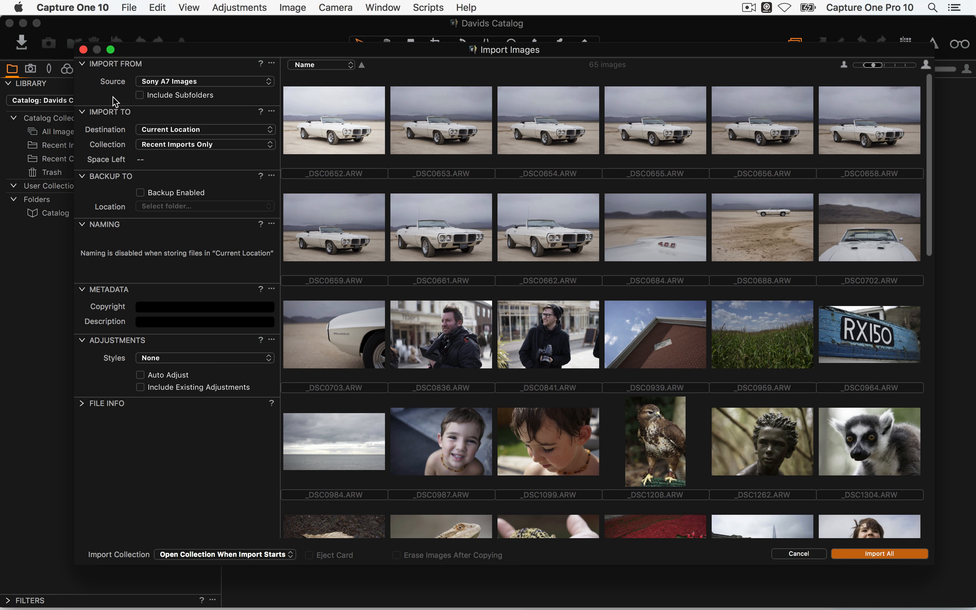
pyautogui.click(114, 87)
pyautogui.press('Return')
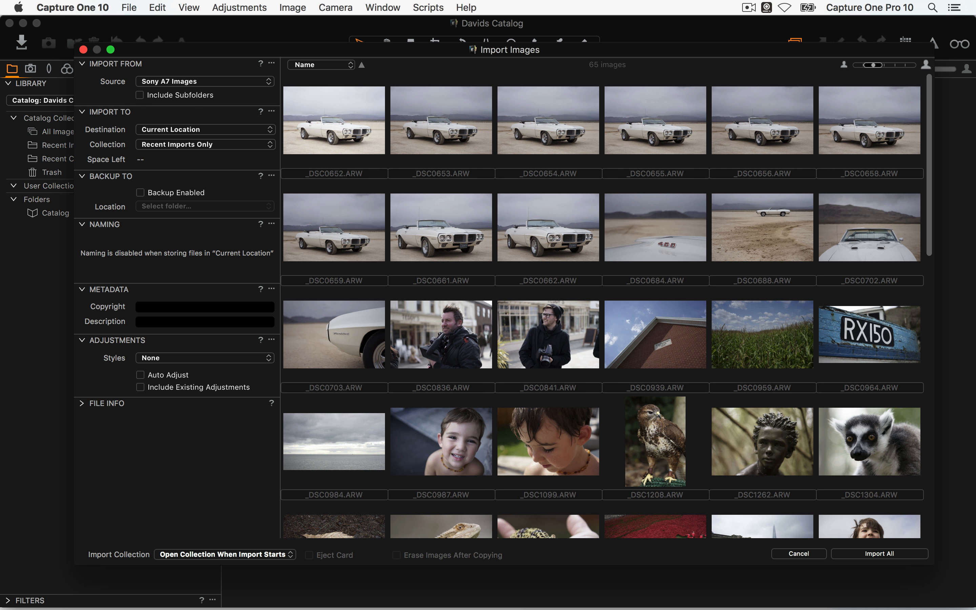
pyautogui.press('super+Tab')
pyautogui.press('super+Tab')
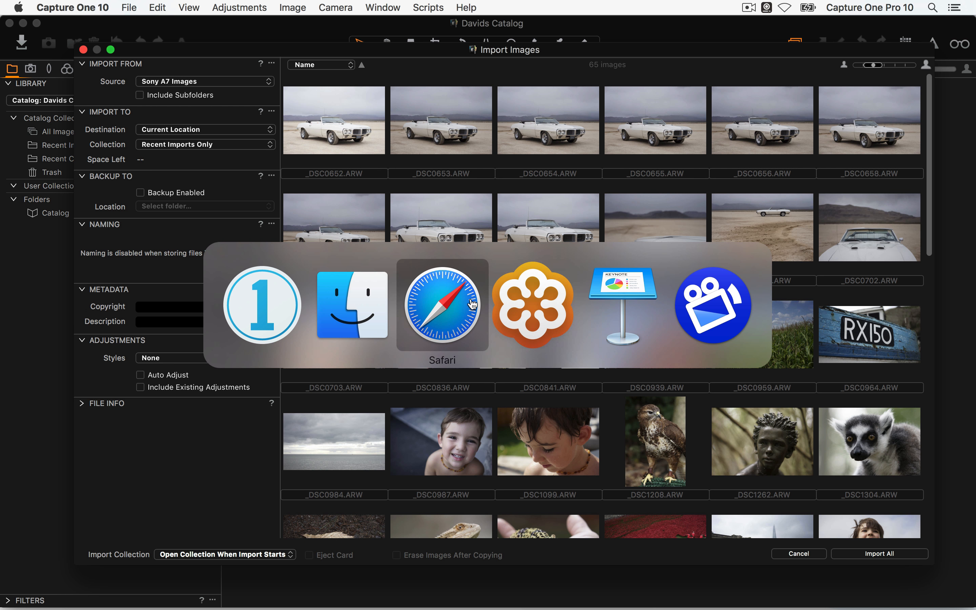
# Switch to Finder and view the Davids Catalog file in the Pictures folder
pyautogui.click(363, 311)
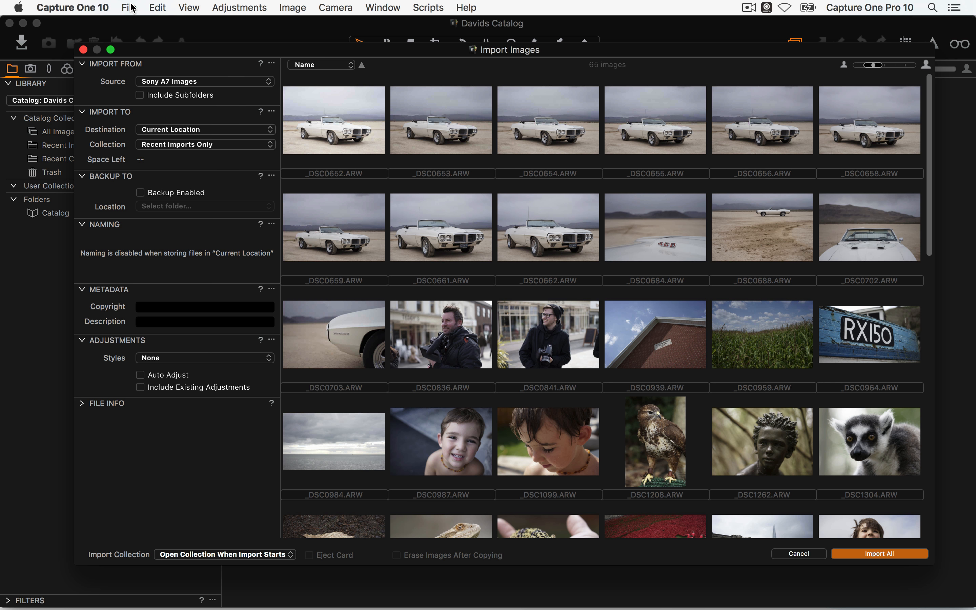
pyautogui.click(131, 8)
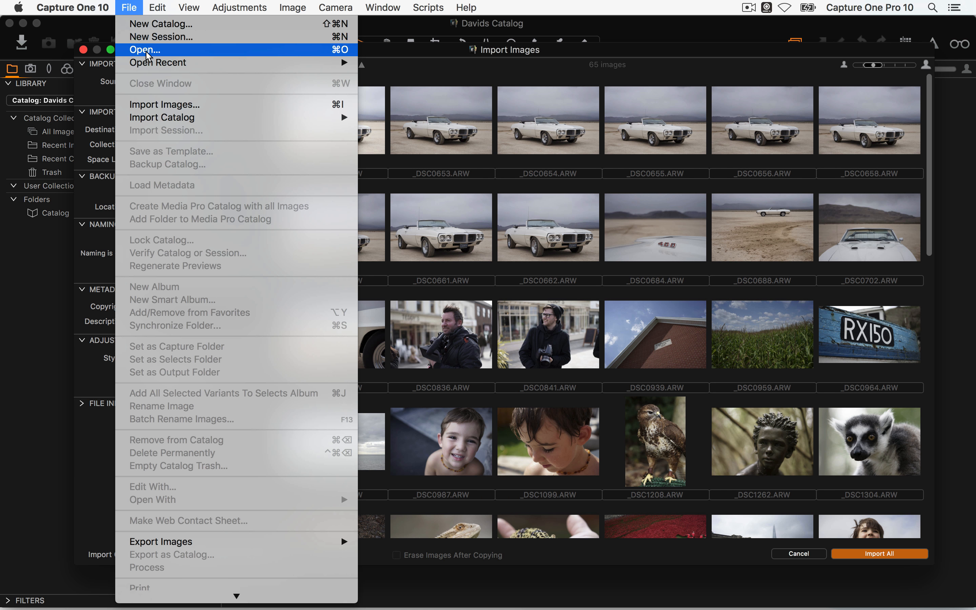
pyautogui.click(147, 53)
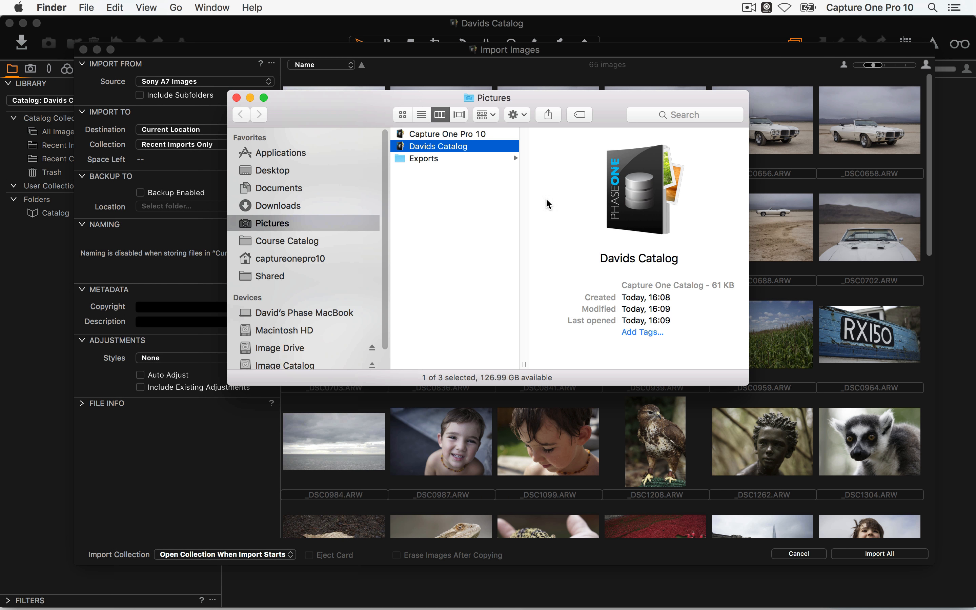
pyautogui.moveTo(433, 147); pyautogui.dragTo(480, 220)
# Return to Capture One and open the option for importing a Lightroom catalog
pyautogui.click(86, 7)
pyautogui.click(85, 7)
pyautogui.press('super+Tab')
pyautogui.click(123, 4)
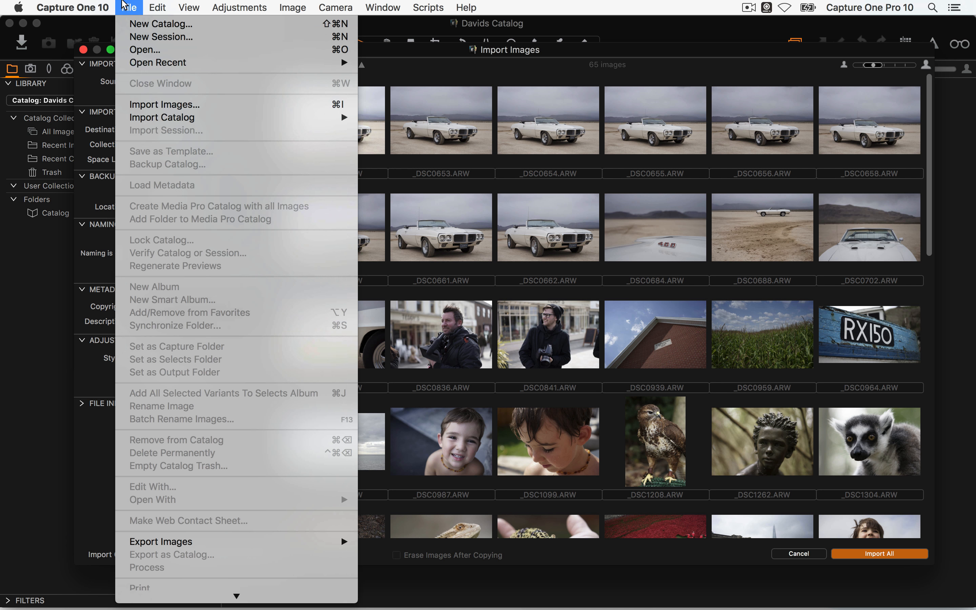
pyautogui.moveTo(183, 114)
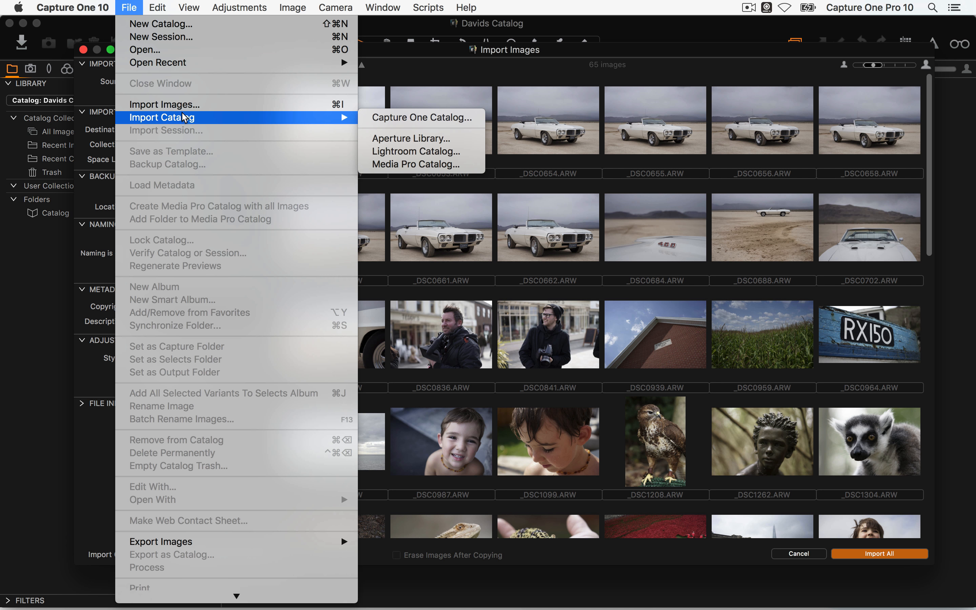
pyautogui.click(438, 152)
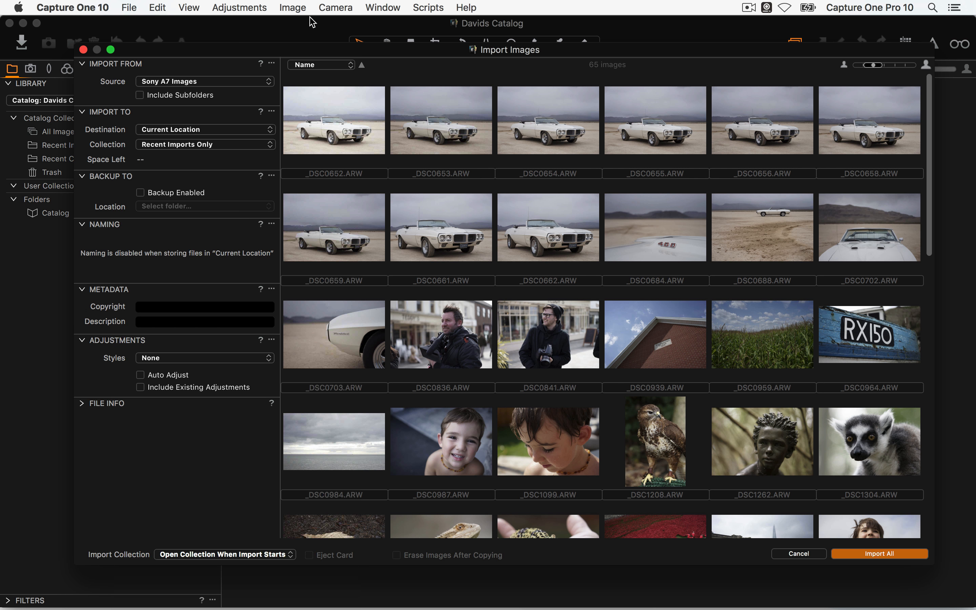
# Turn on View > Global Filters > Always Hide Processed TIFF Files
pyautogui.click(190, 8)
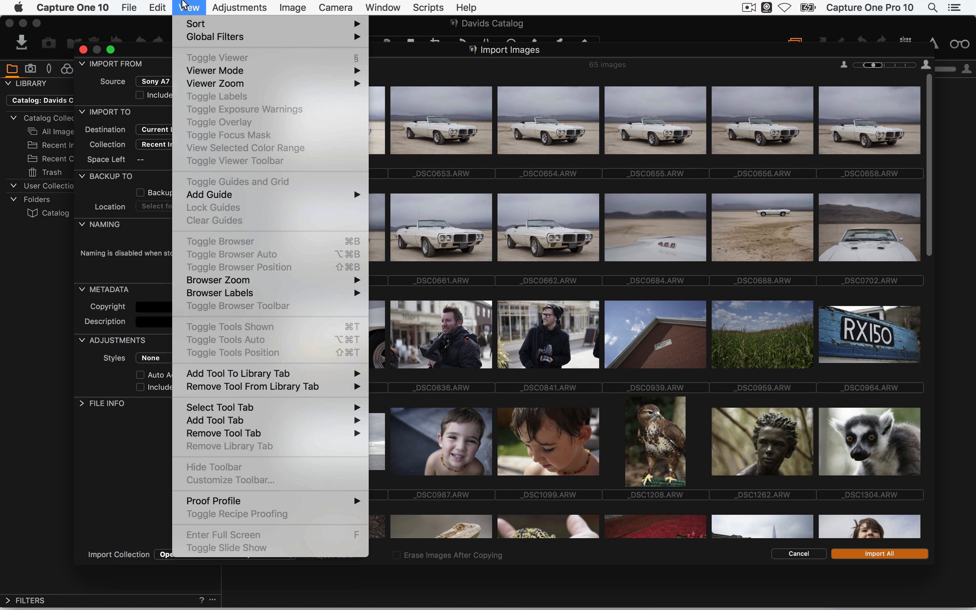
pyautogui.moveTo(209, 38)
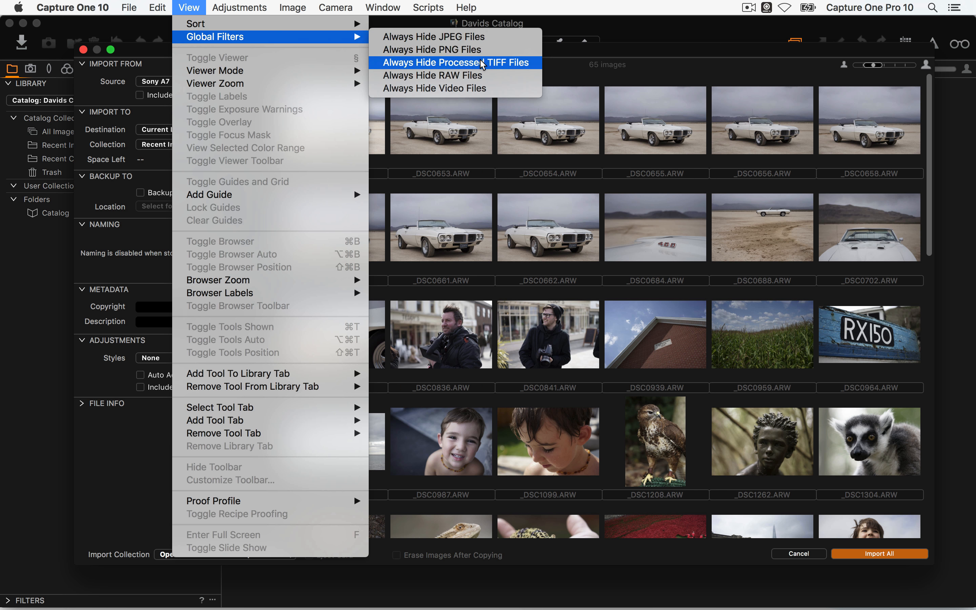
pyautogui.click(529, 68)
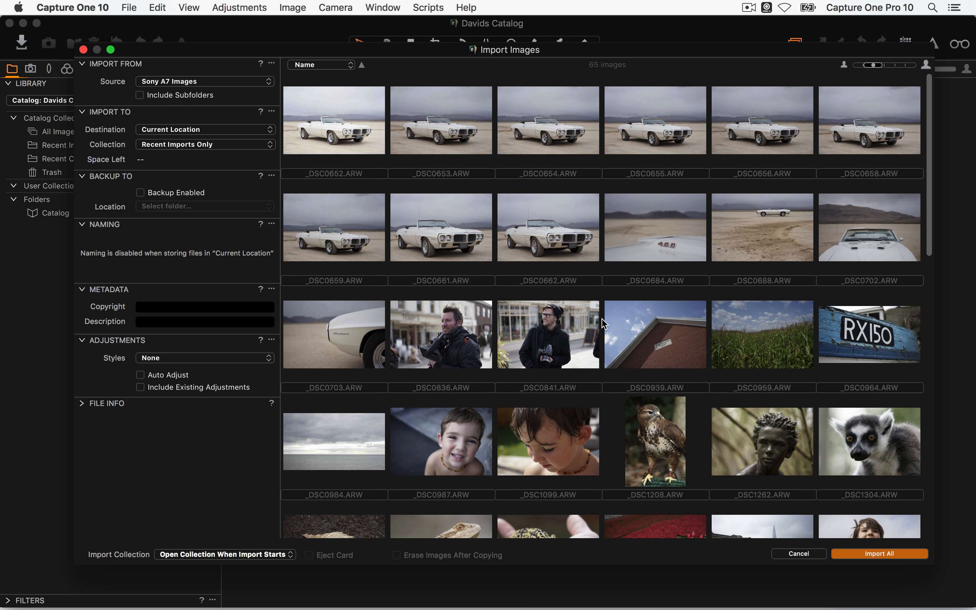
pyautogui.click(338, 65)
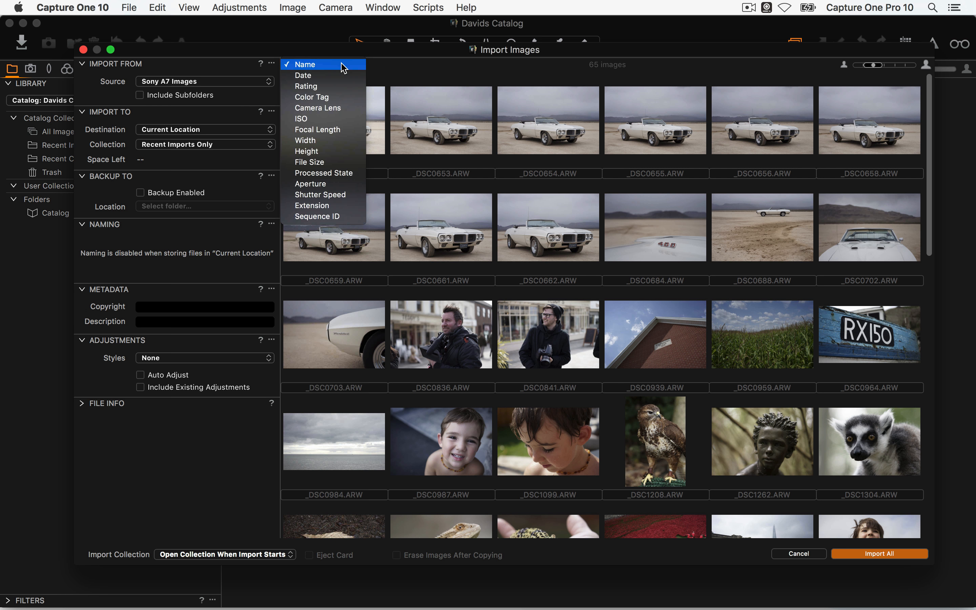
# Keep the Name sort order and Import All 65 Sony A7 images
pyautogui.click(455, 81)
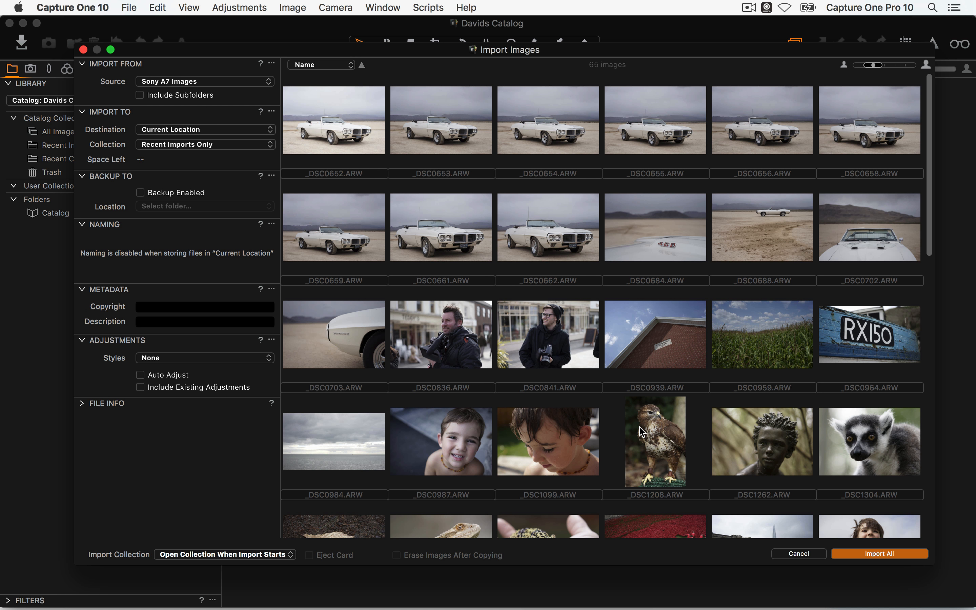
pyautogui.click(876, 556)
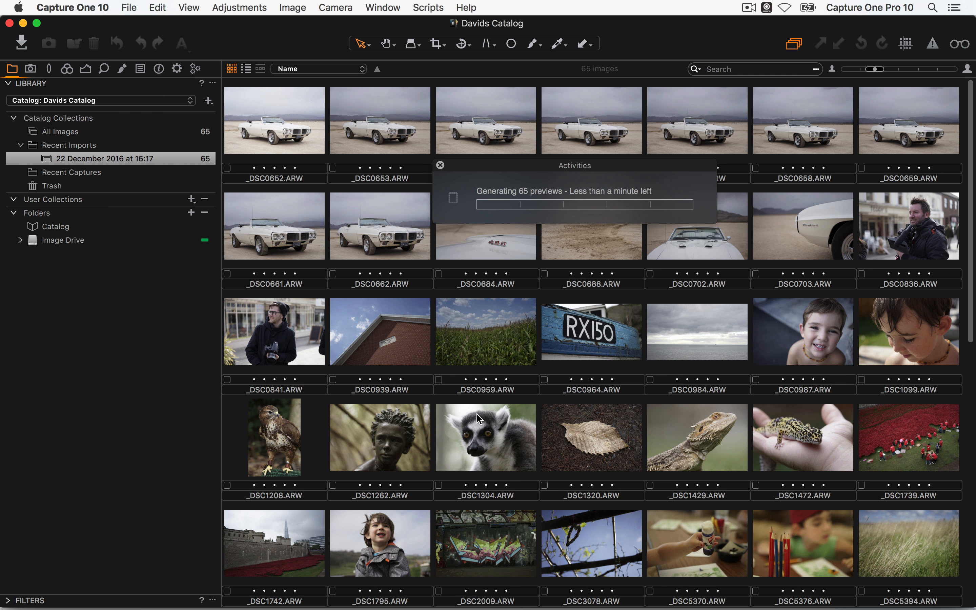
pyautogui.scroll(-5, 481, 352)
pyautogui.scroll(-6, 478, 355)
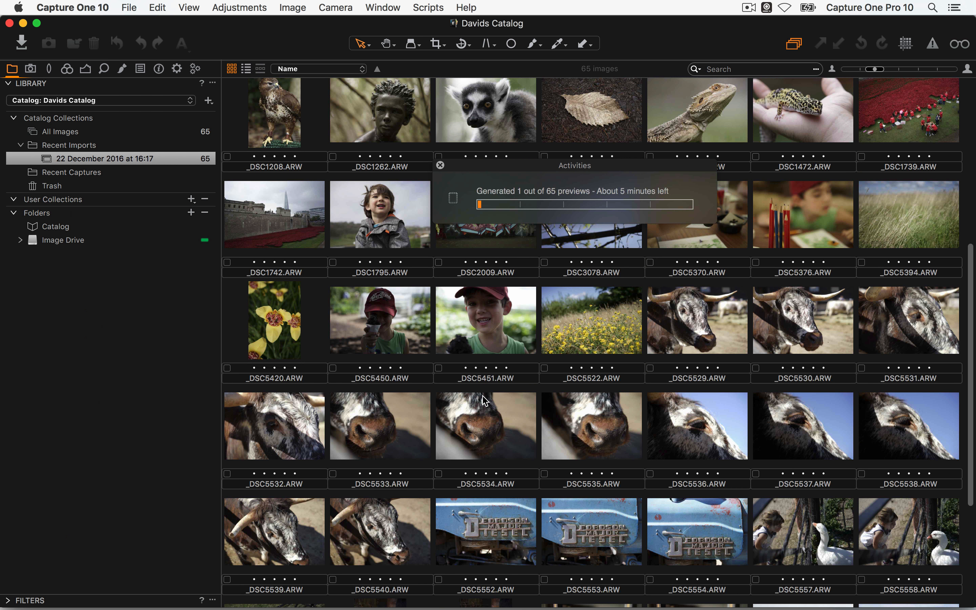
pyautogui.scroll(-3, 476, 365)
pyautogui.scroll(15, 475, 365)
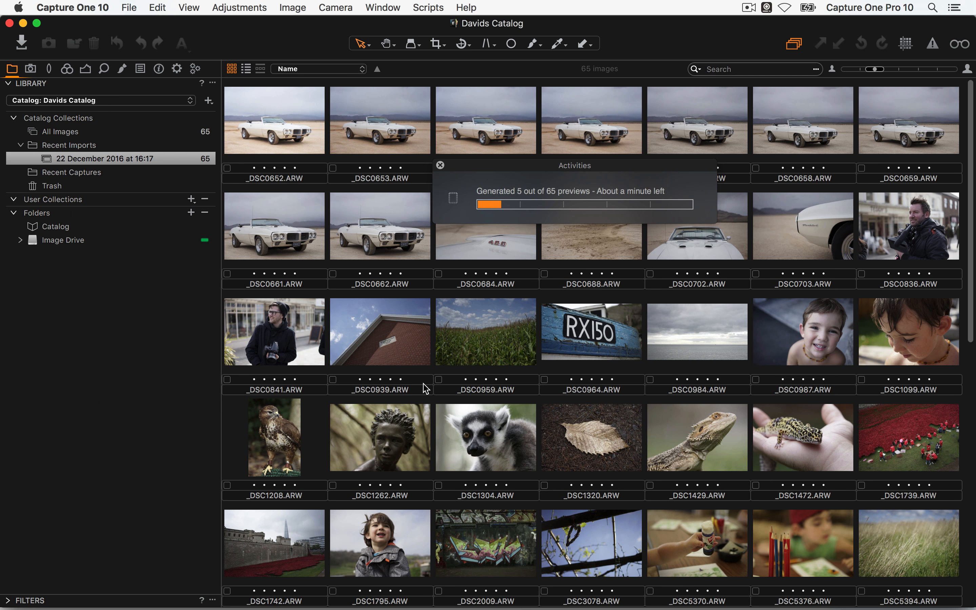
pyautogui.scroll(-10, 419, 383)
pyautogui.scroll(12, 383, 185)
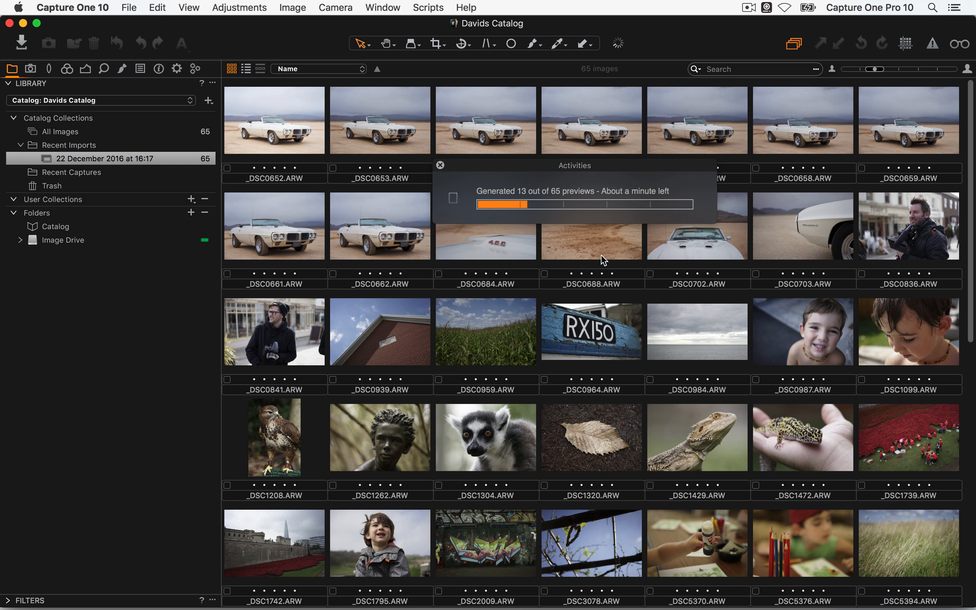
pyautogui.press('super+Tab')
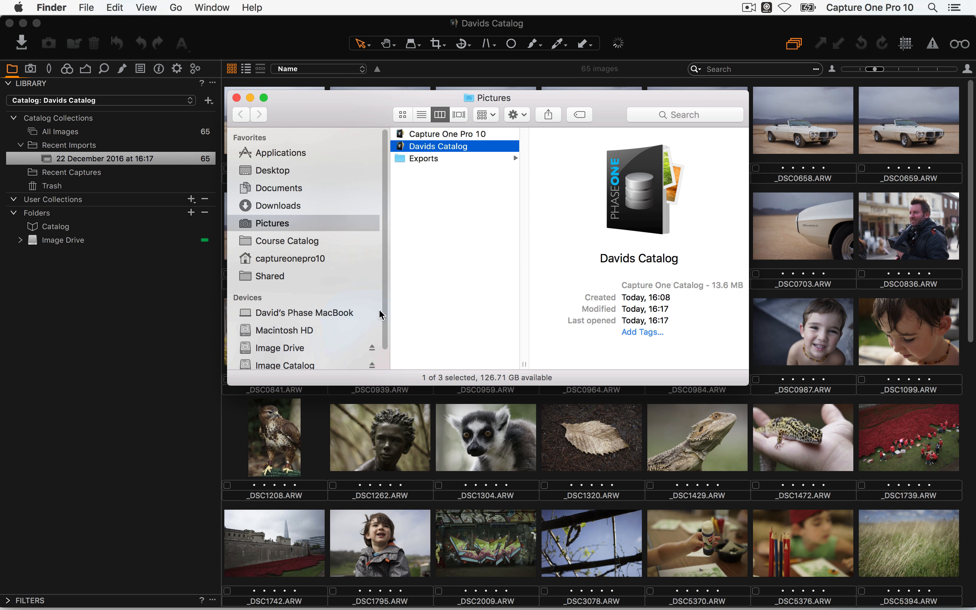
pyautogui.click(459, 146)
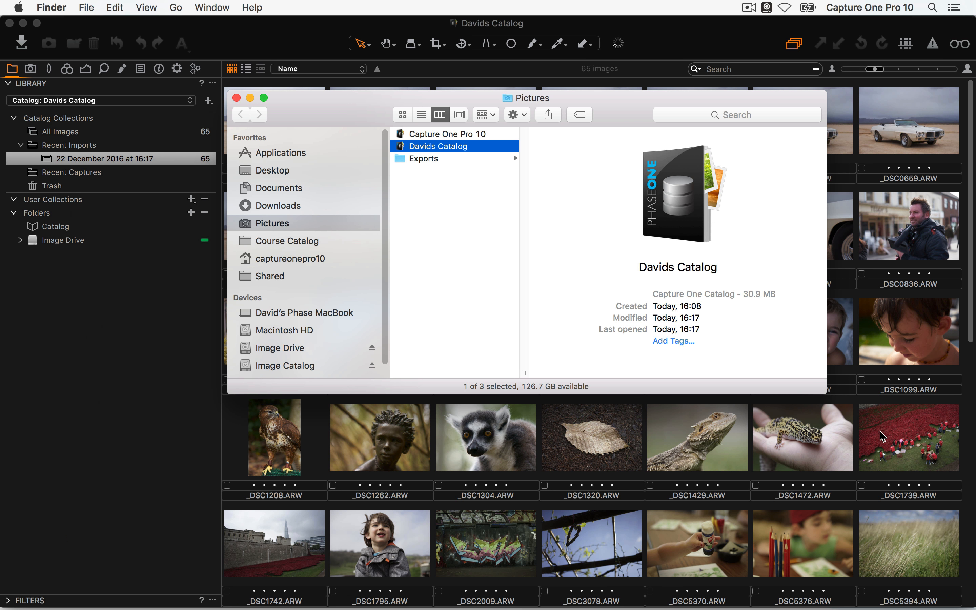
pyautogui.click(874, 443)
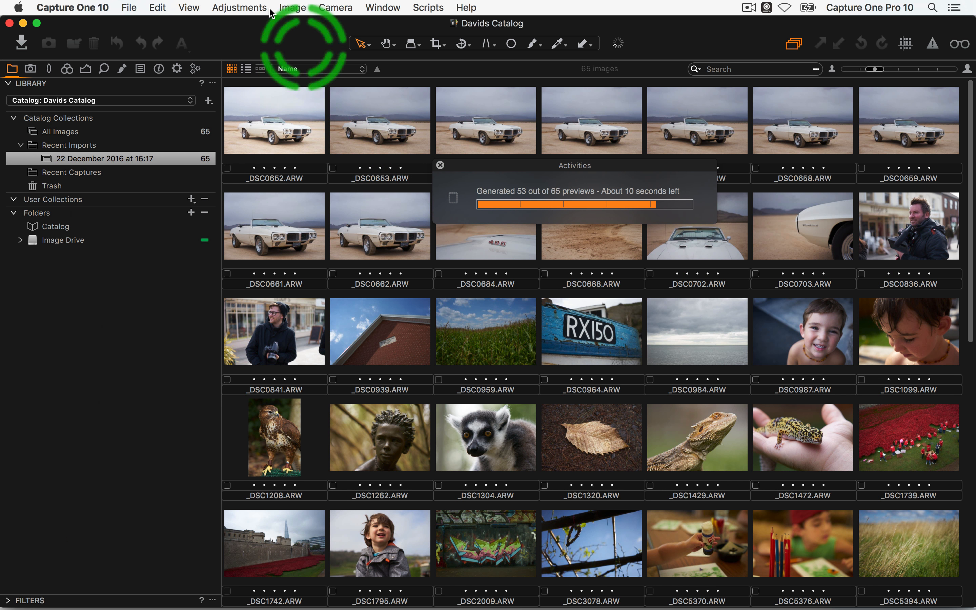
pyautogui.click(72, 7)
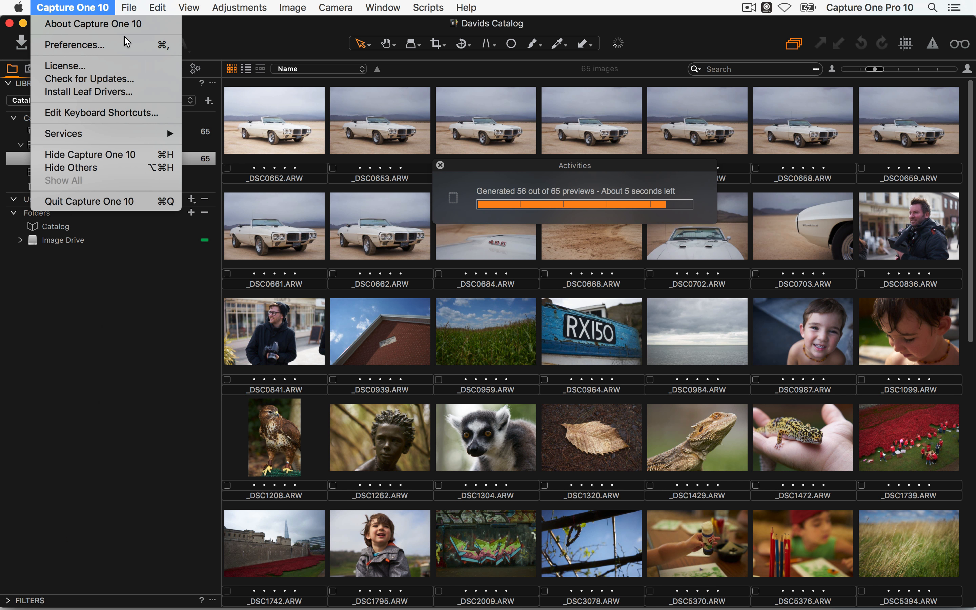
pyautogui.click(137, 55)
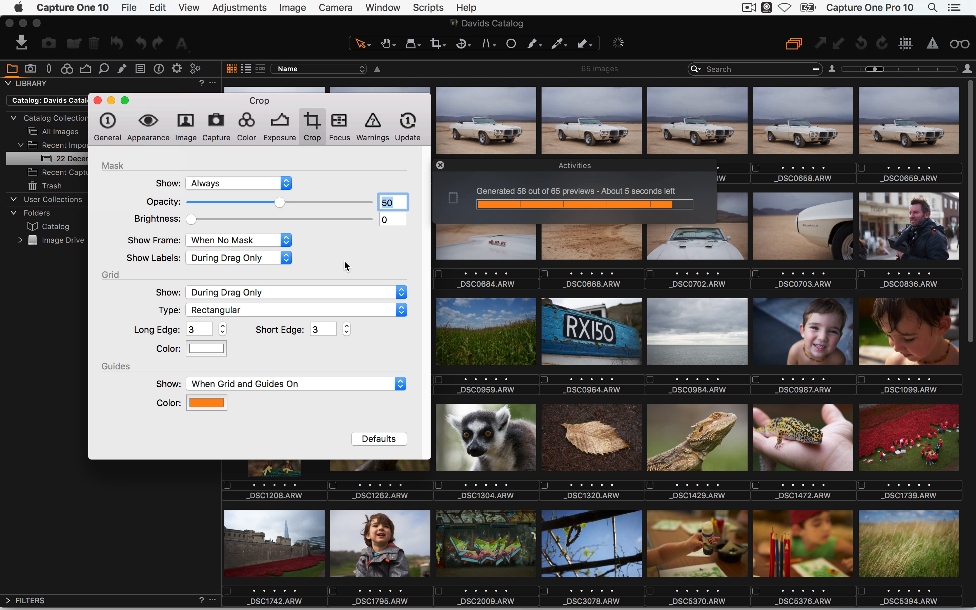
pyautogui.click(170, 120)
pyautogui.click(194, 132)
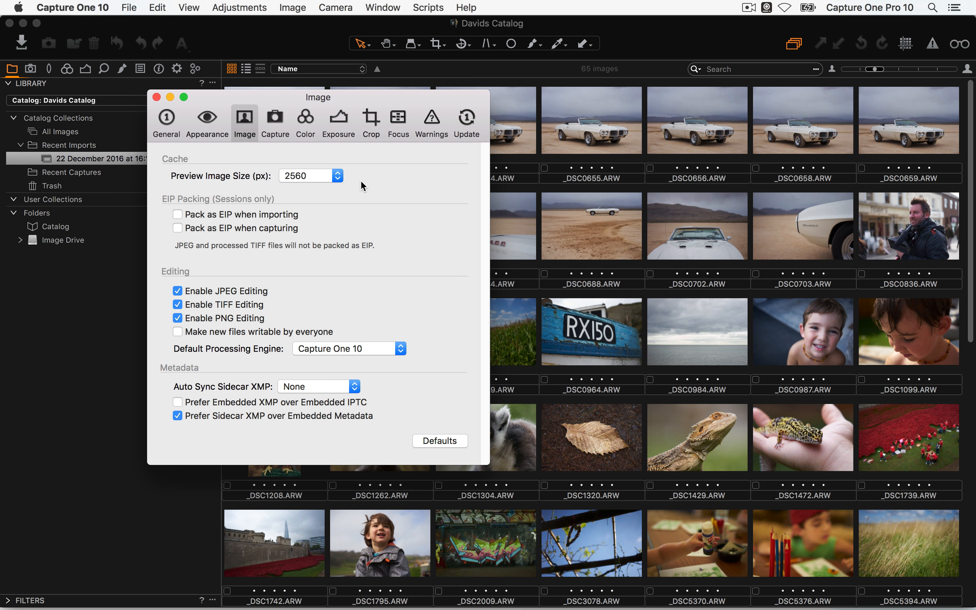
pyautogui.click(322, 176)
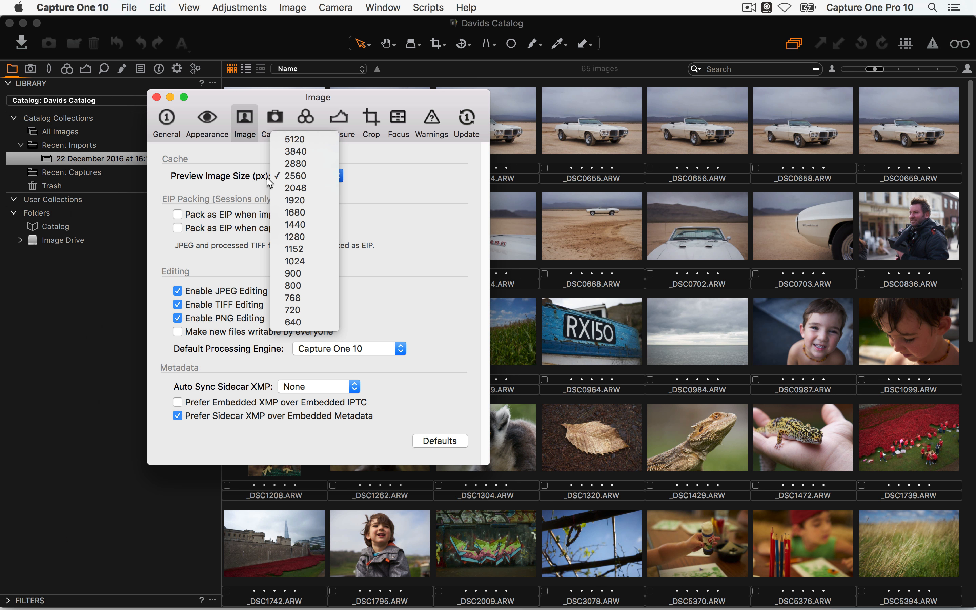
pyautogui.click(390, 182)
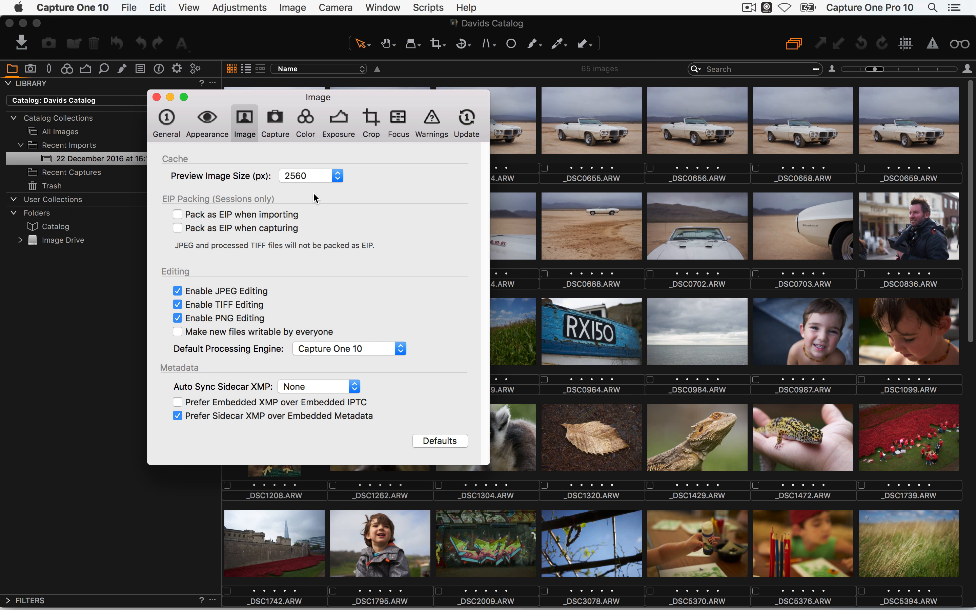
pyautogui.click(309, 178)
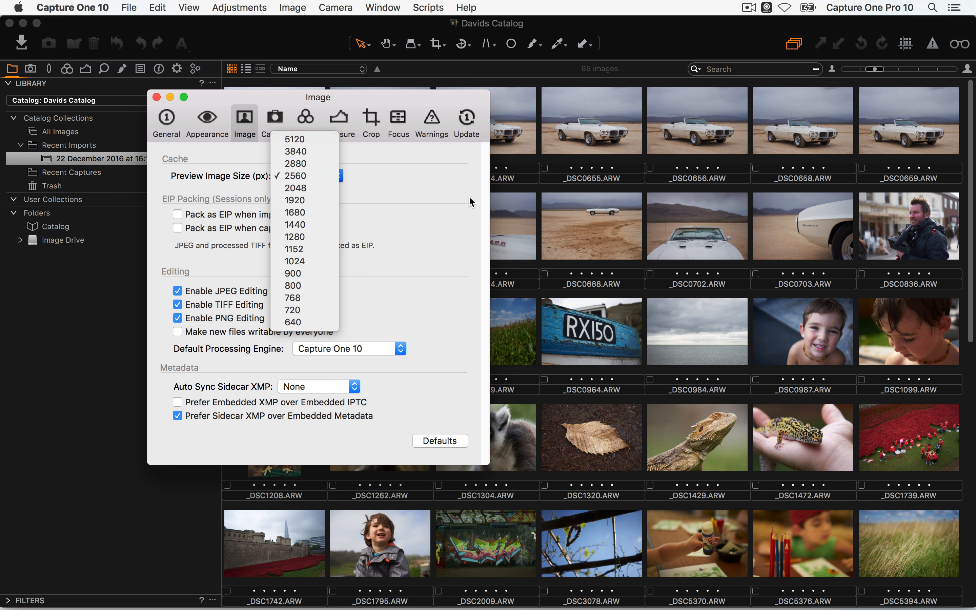
pyautogui.click(485, 216)
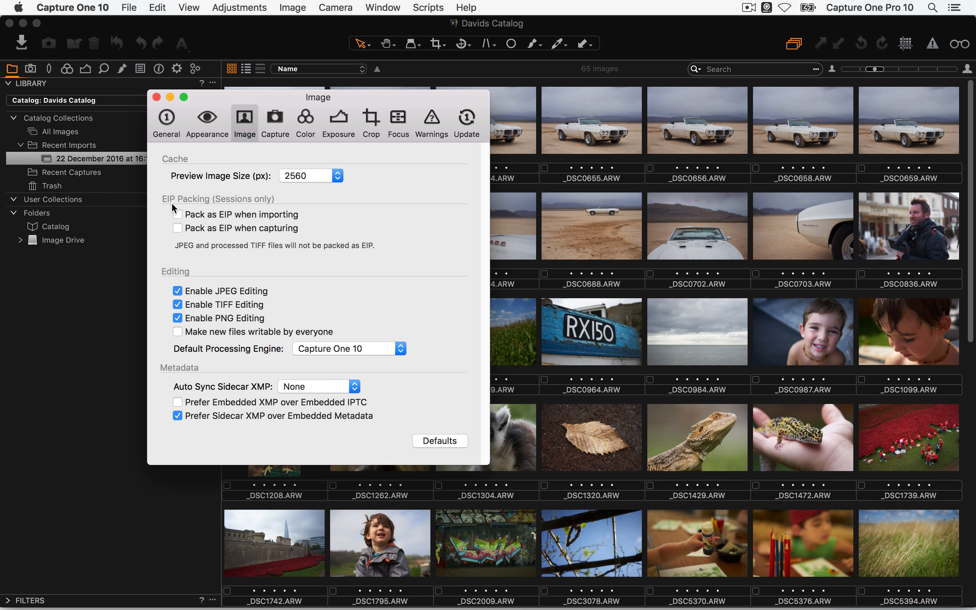
pyautogui.click(157, 97)
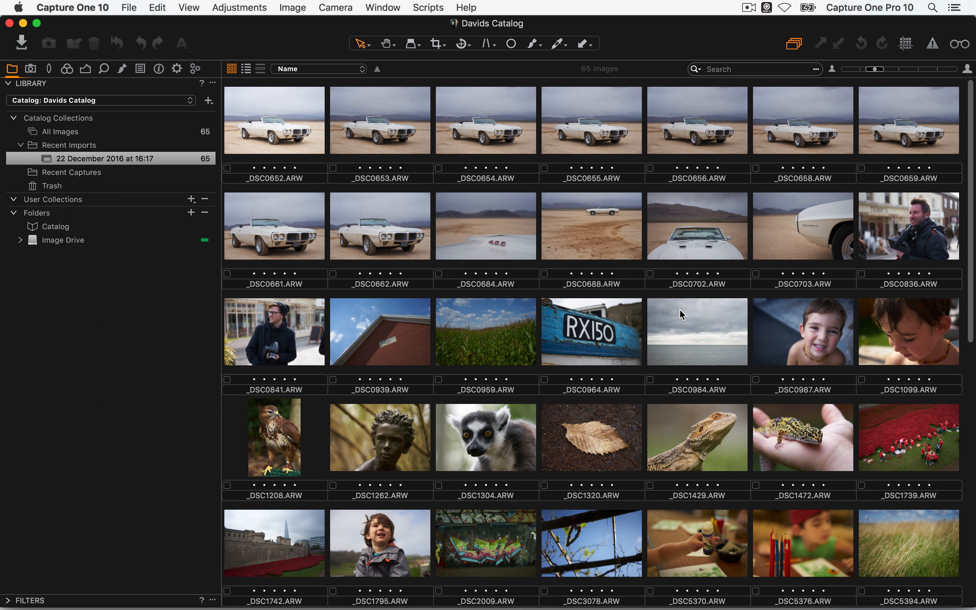
# Open _DSC0662.ARW in the full-size viewer and show the Window > Workspace list
pyautogui.click(360, 223)
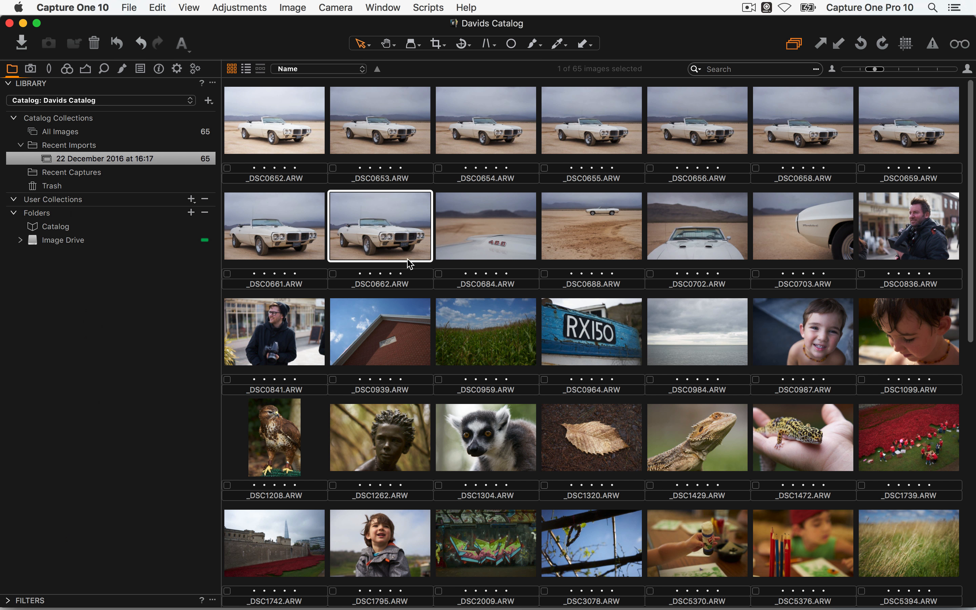
pyautogui.doubleClick(393, 229)
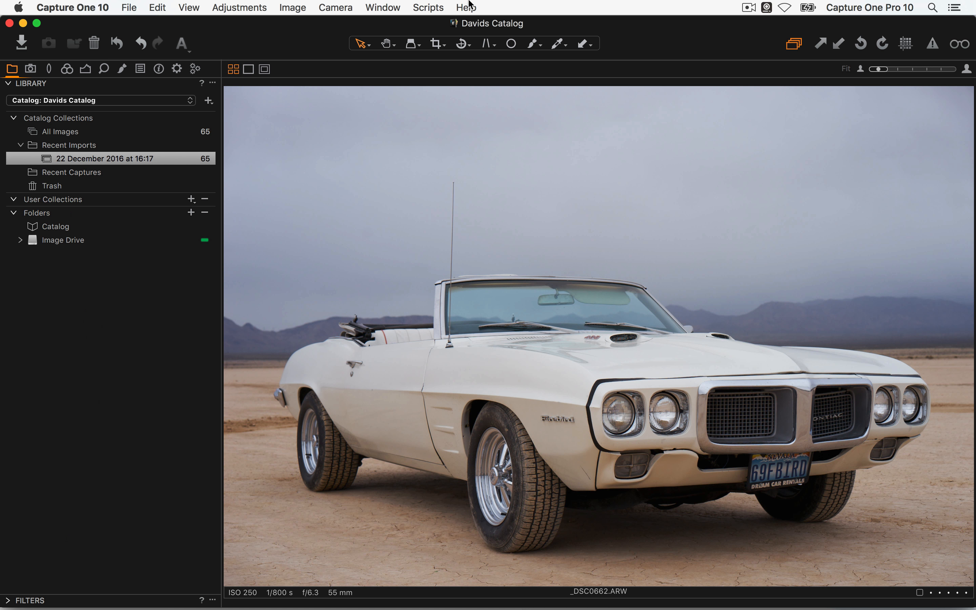
pyautogui.click(382, 7)
pyautogui.moveTo(422, 79)
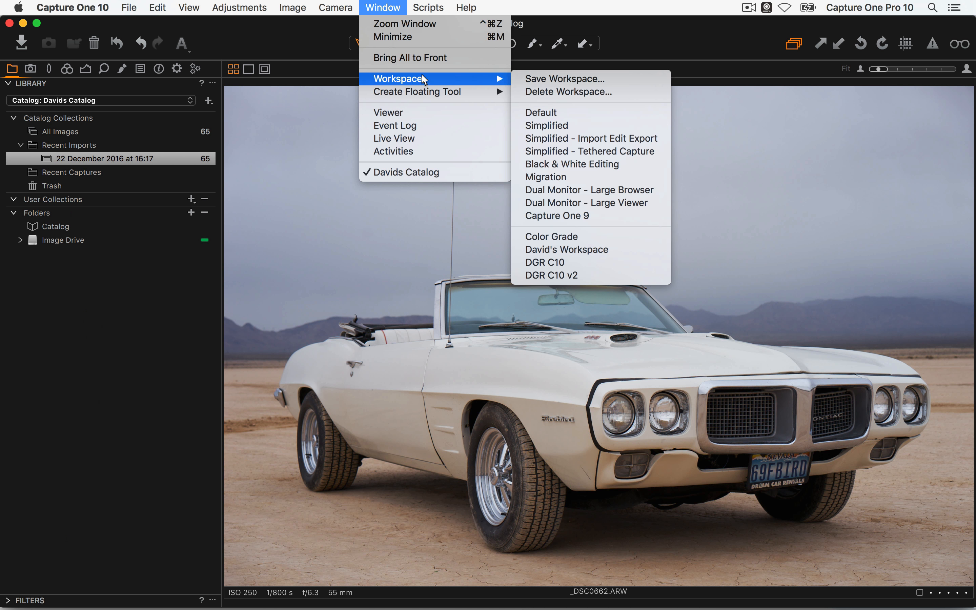
# Apply the Default workspace, then view the Capture, Lens, Color and Exposure tool tabs
pyautogui.click(596, 119)
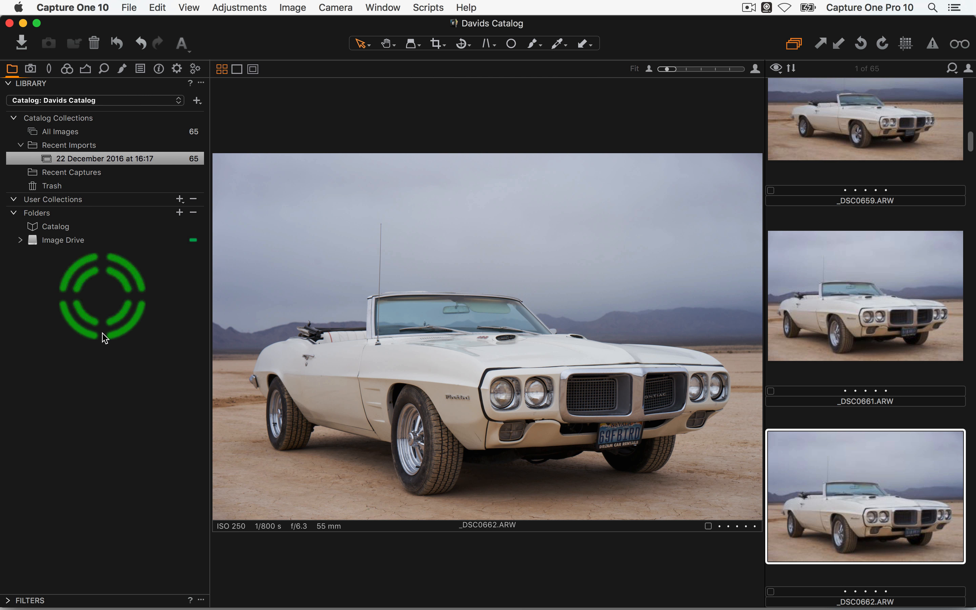
pyautogui.click(32, 69)
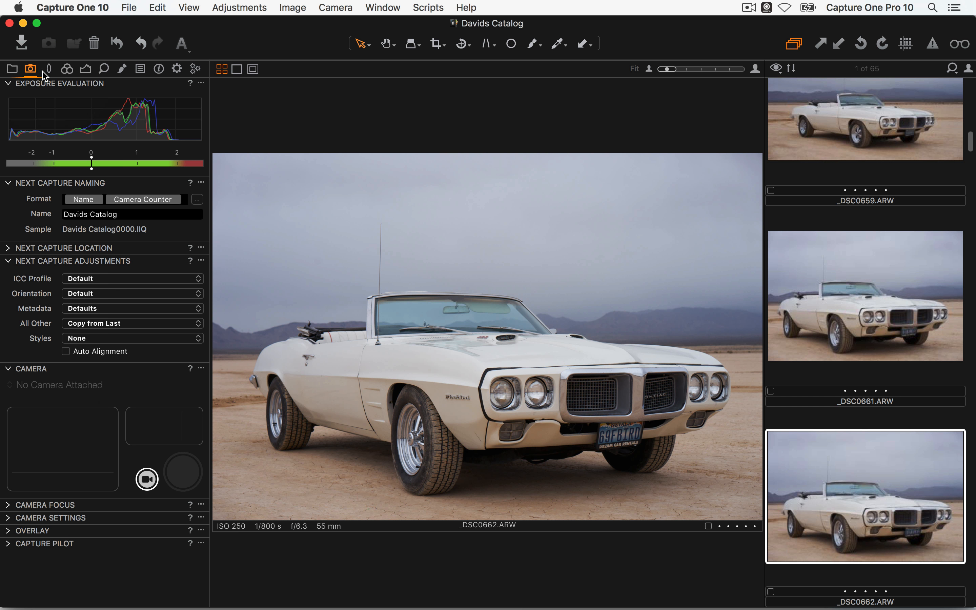
pyautogui.click(51, 67)
pyautogui.click(68, 68)
pyautogui.click(86, 69)
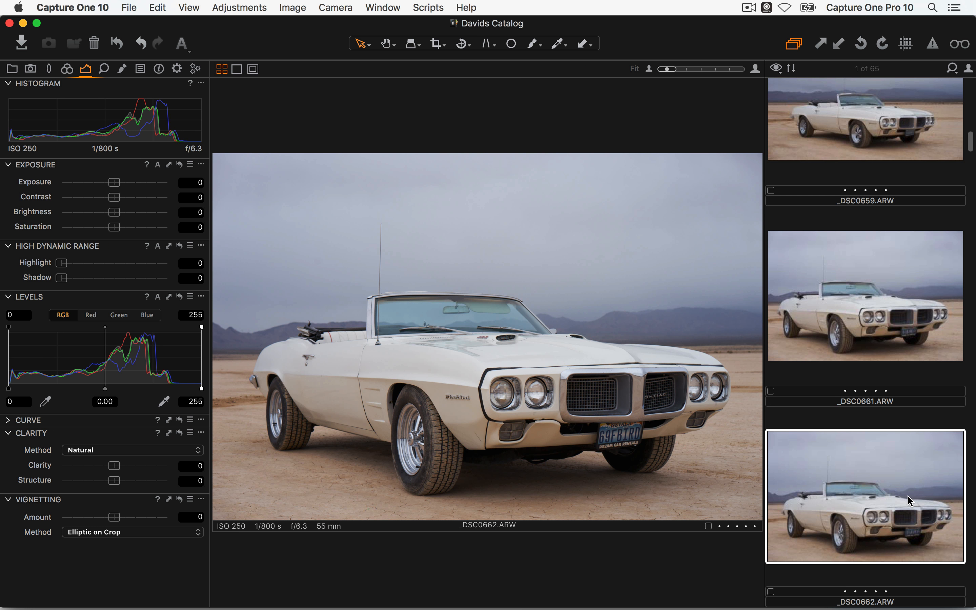
pyautogui.scroll(10, 828, 252)
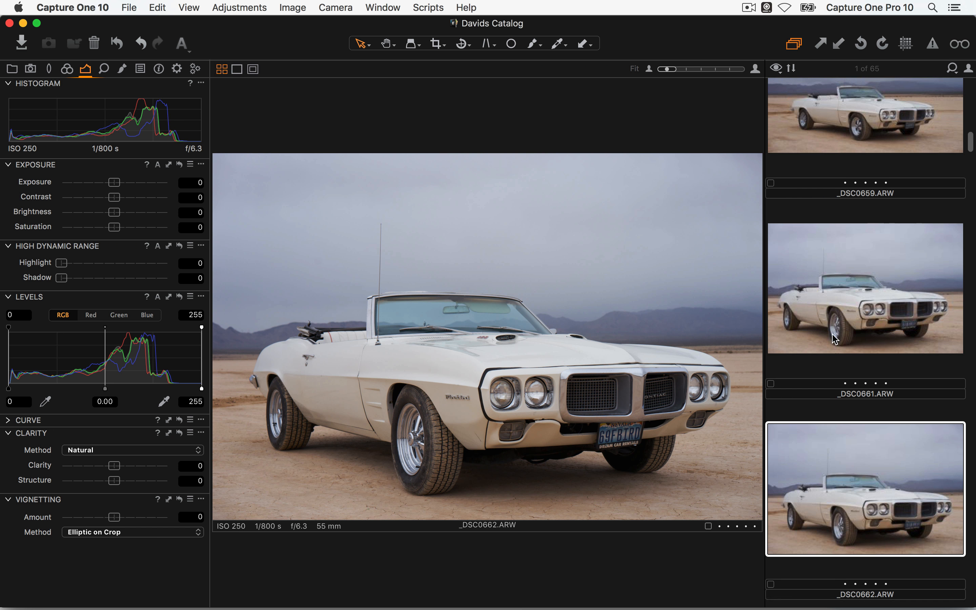
pyautogui.scroll(4, 856, 265)
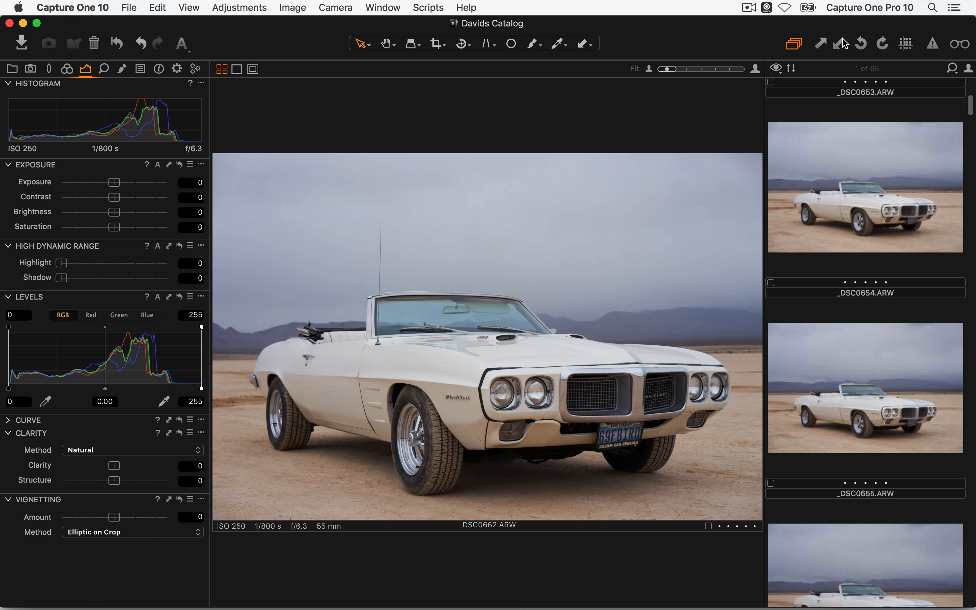
# Toggle the grid overlay and clipping warnings on and back off
pyautogui.click(907, 47)
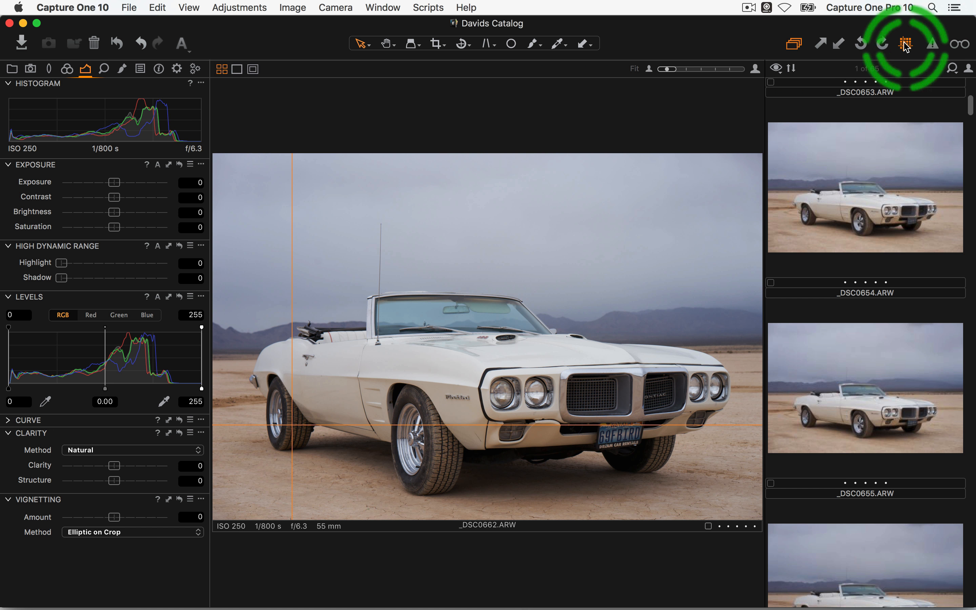
pyautogui.click(907, 47)
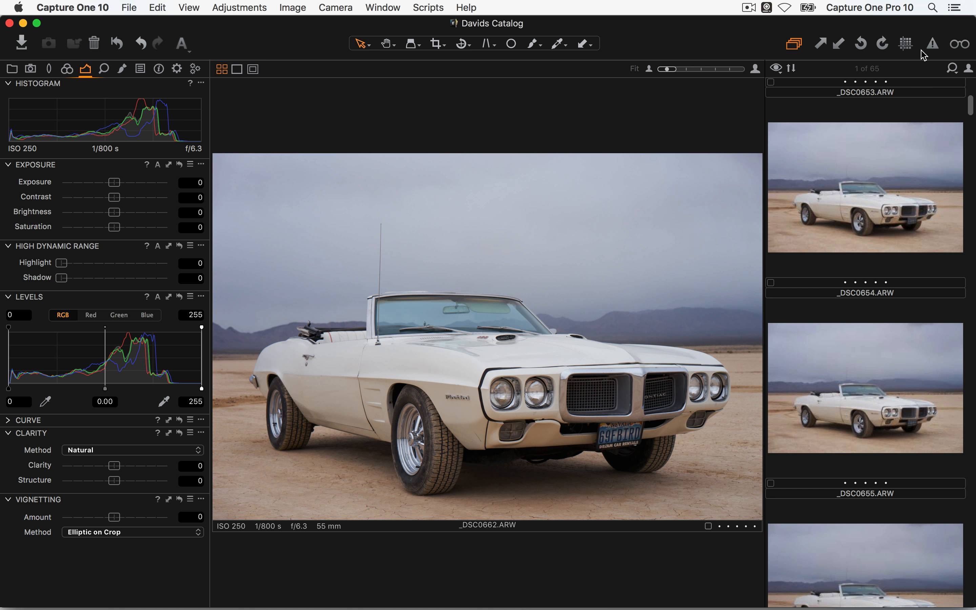
pyautogui.click(932, 45)
pyautogui.click(933, 45)
# Draw an unconstrained crop rectangle around the white convertible and apply it
pyautogui.click(439, 47)
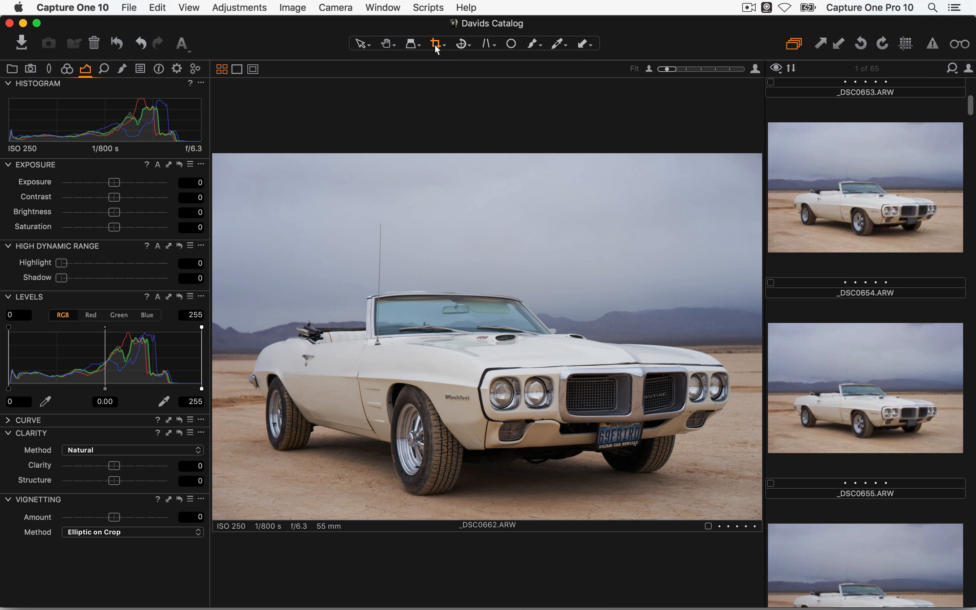
pyautogui.rightClick(436, 46)
pyautogui.click(469, 79)
pyautogui.moveTo(294, 187); pyautogui.dragTo(740, 461)
pyautogui.moveTo(624, 381); pyautogui.dragTo(595, 426)
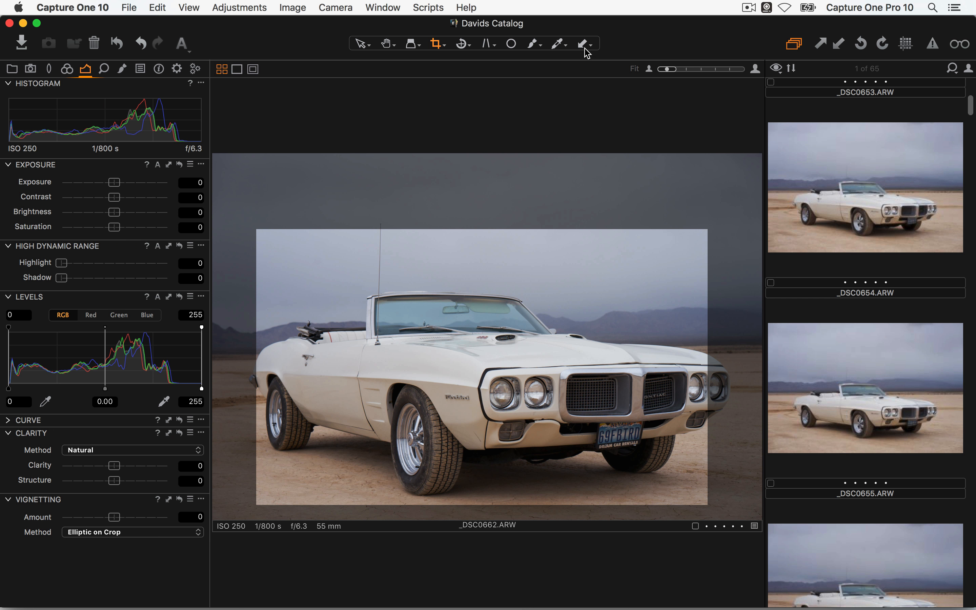
pyautogui.press('v')
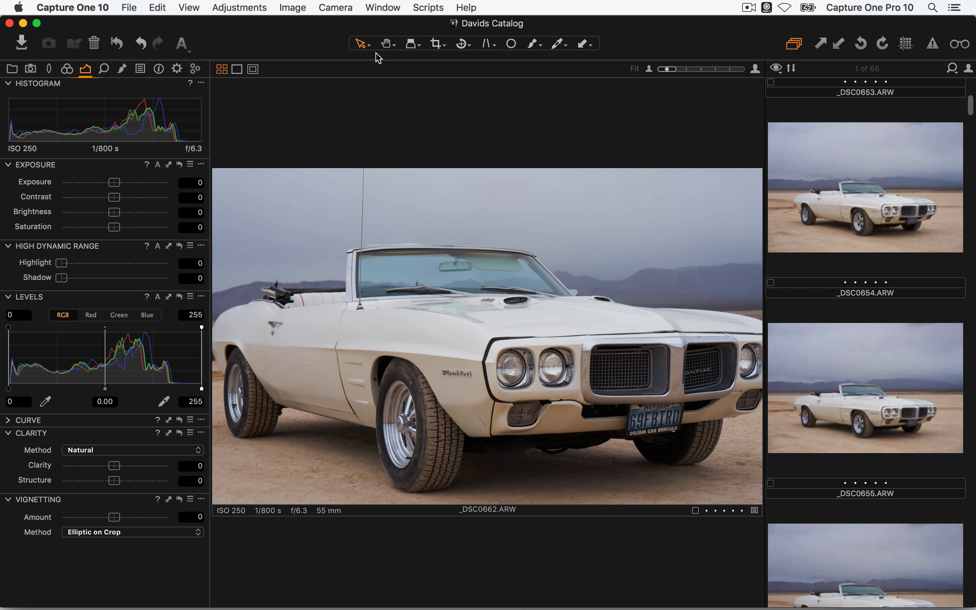
# Refine the crop by shifting it up-left and enlarging it toward the bottom-right
pyautogui.press('c')
pyautogui.moveTo(638, 435); pyautogui.dragTo(604, 399)
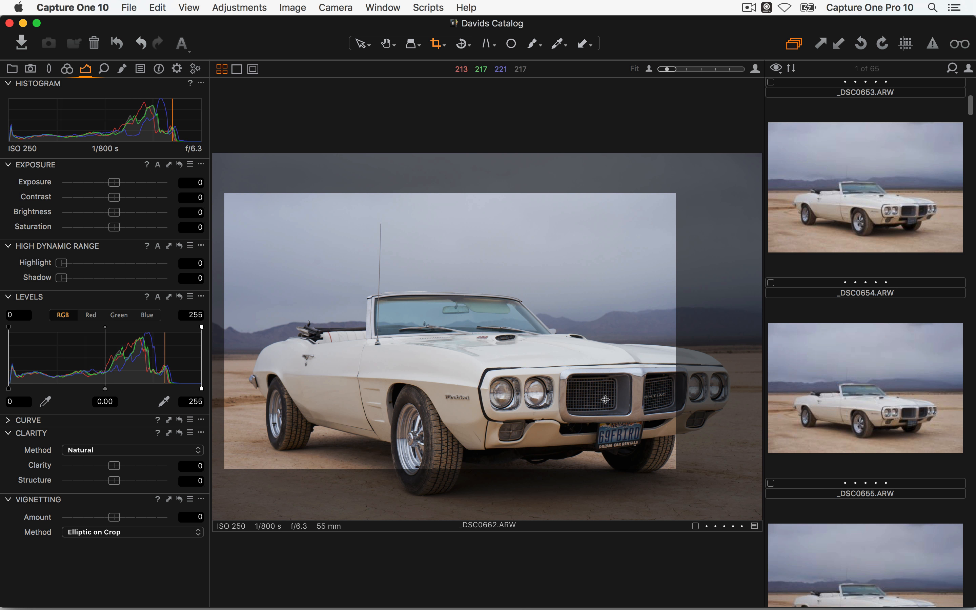
pyautogui.moveTo(676, 469); pyautogui.dragTo(751, 504)
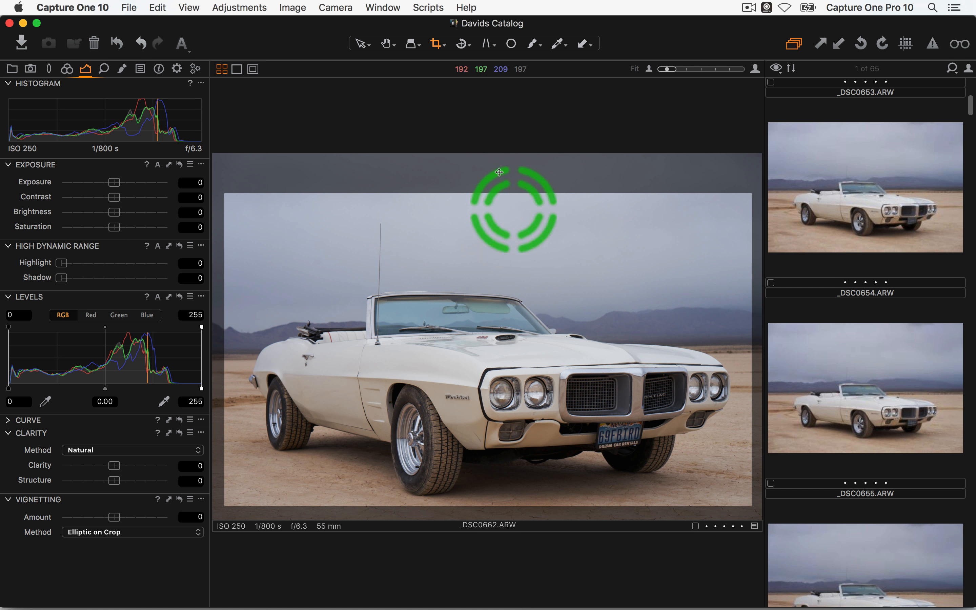
pyautogui.click(361, 44)
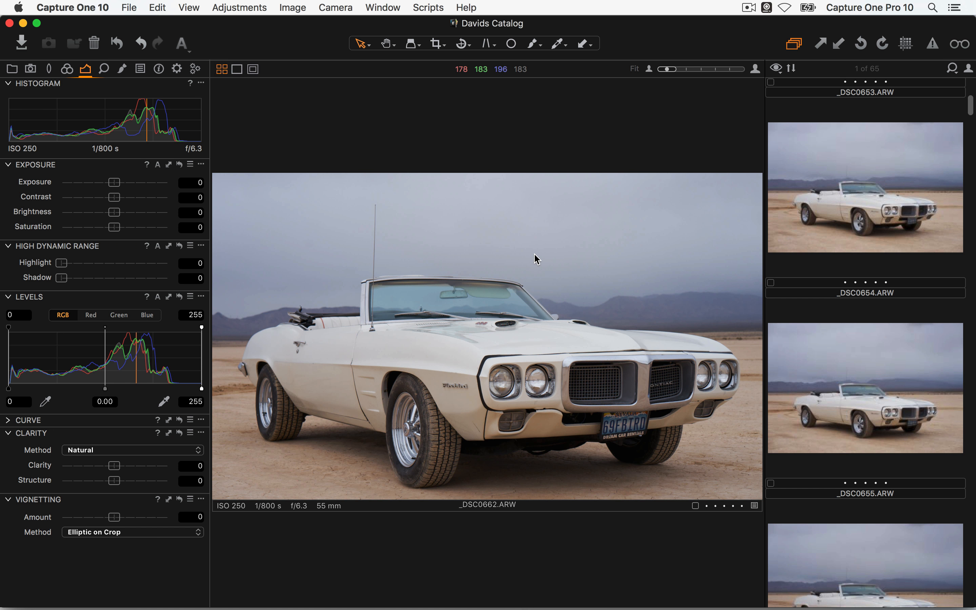
# Dock the tool panels on the right and make the browser a thumbnail strip beneath the viewer
pyautogui.click(190, 7)
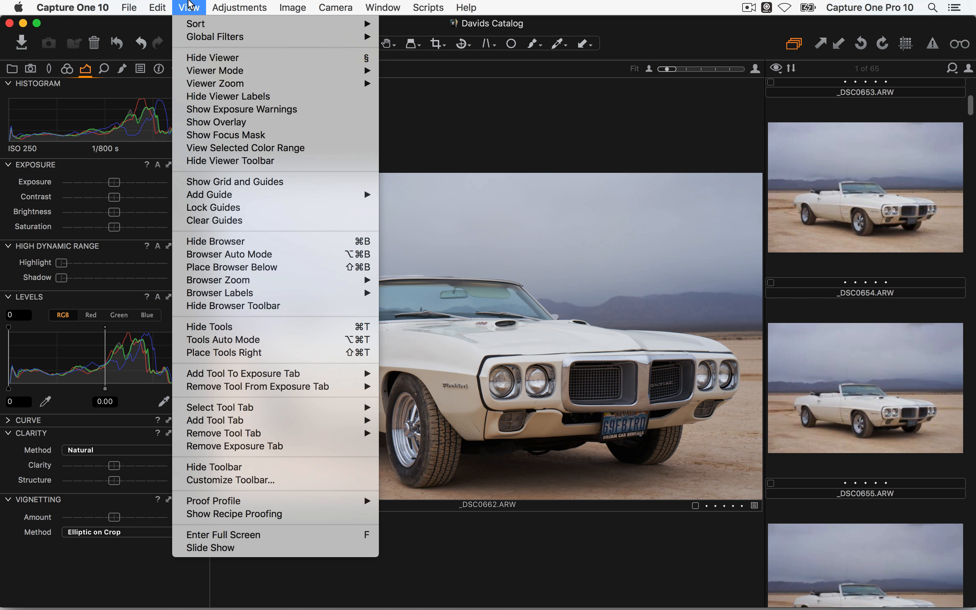
pyautogui.click(305, 353)
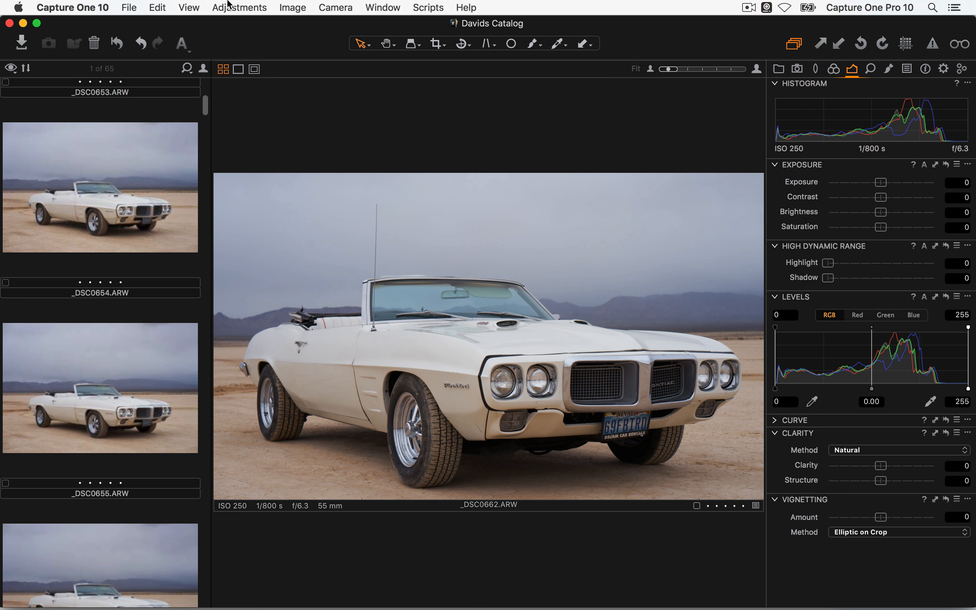
pyautogui.click(189, 6)
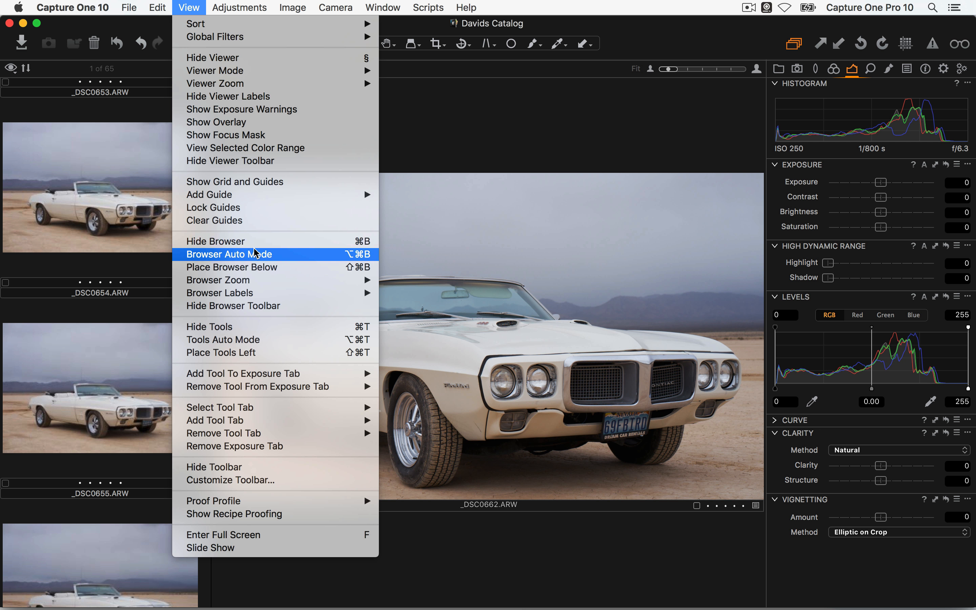
pyautogui.click(298, 267)
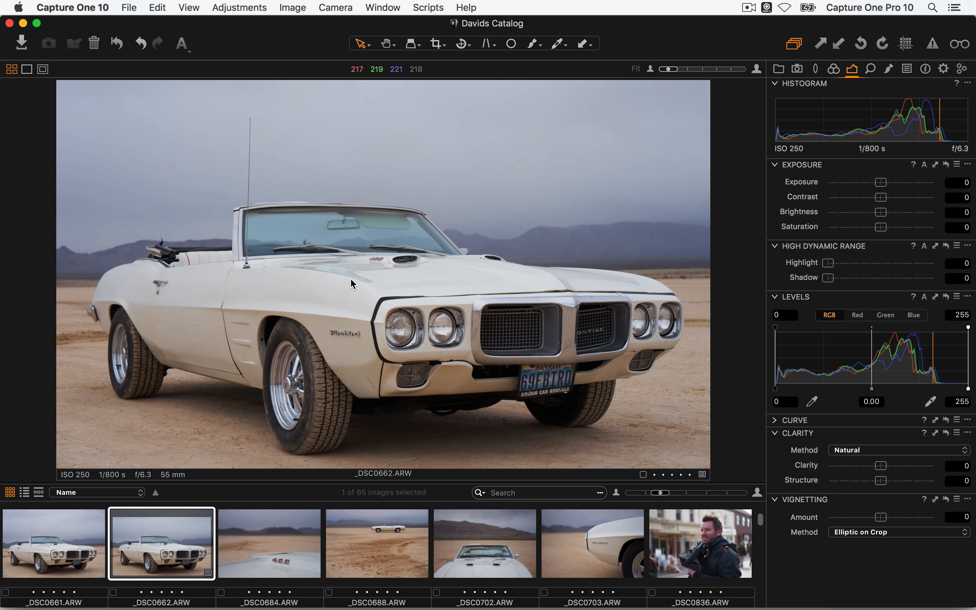
# Open Customize Toolbar from the toolbar's context menu and close it unchanged
pyautogui.rightClick(292, 41)
pyautogui.click(335, 70)
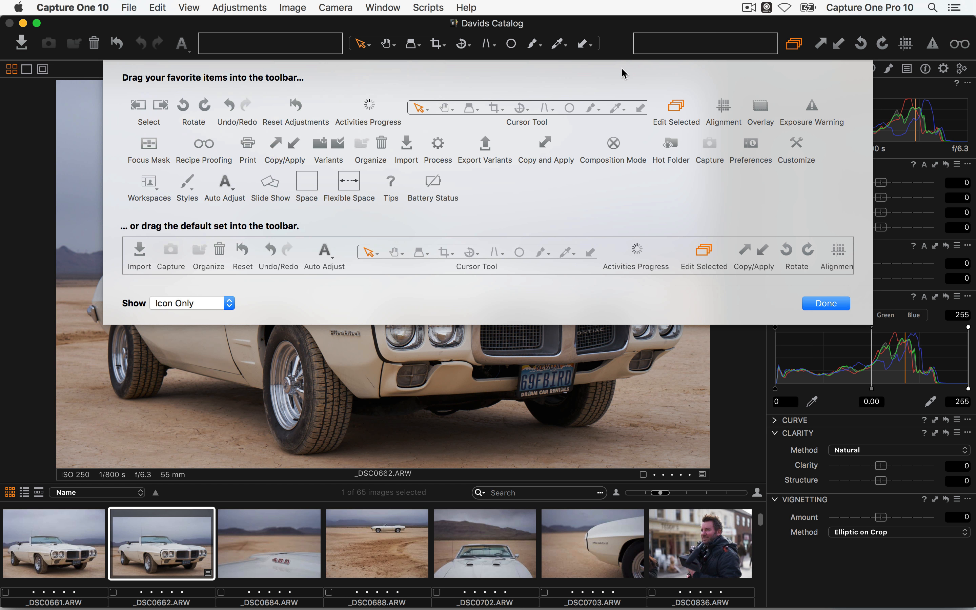
pyautogui.click(815, 306)
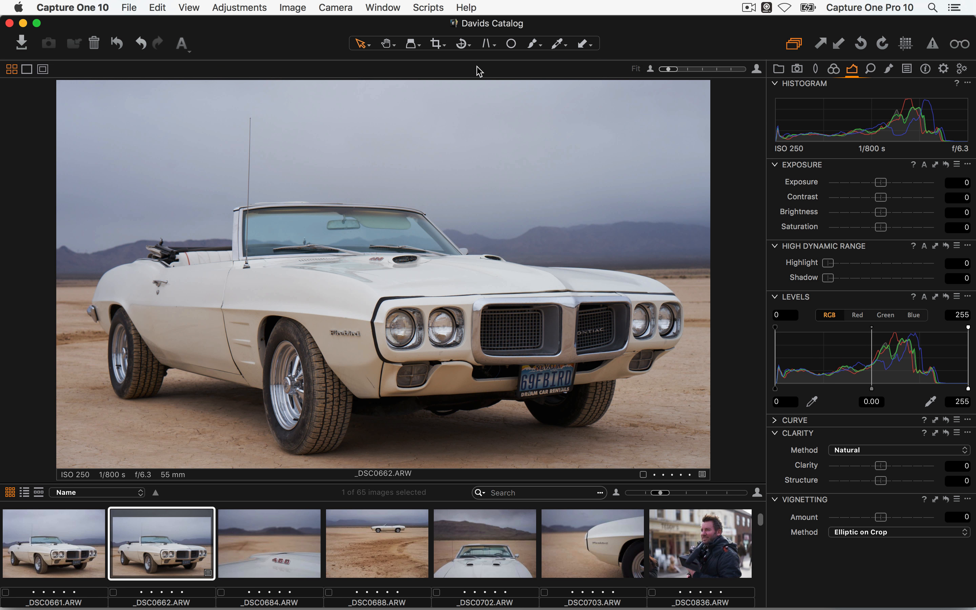
# Restore the Default workspace and show the Capture tools tab
pyautogui.click(384, 6)
pyautogui.moveTo(496, 84)
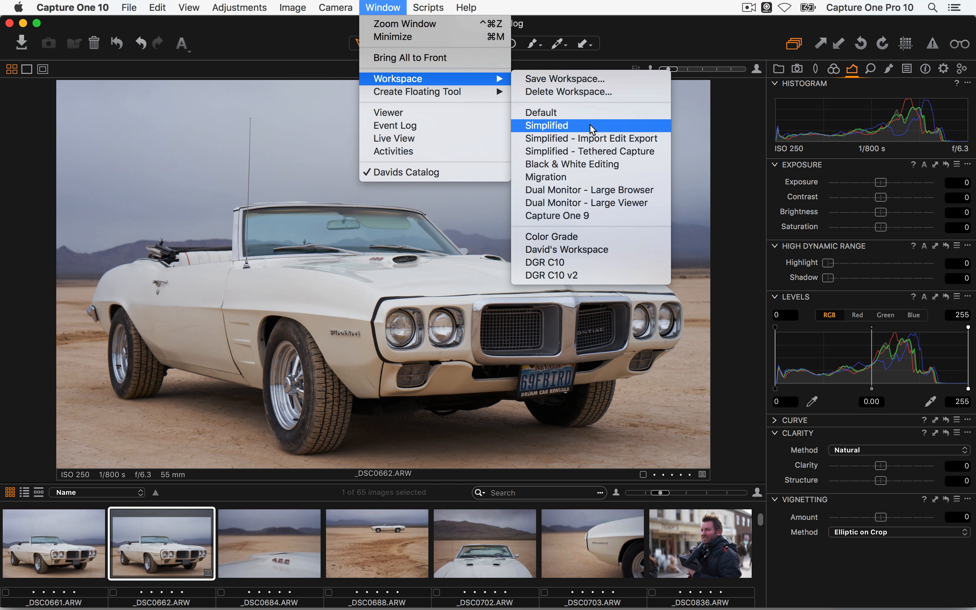
pyautogui.click(591, 115)
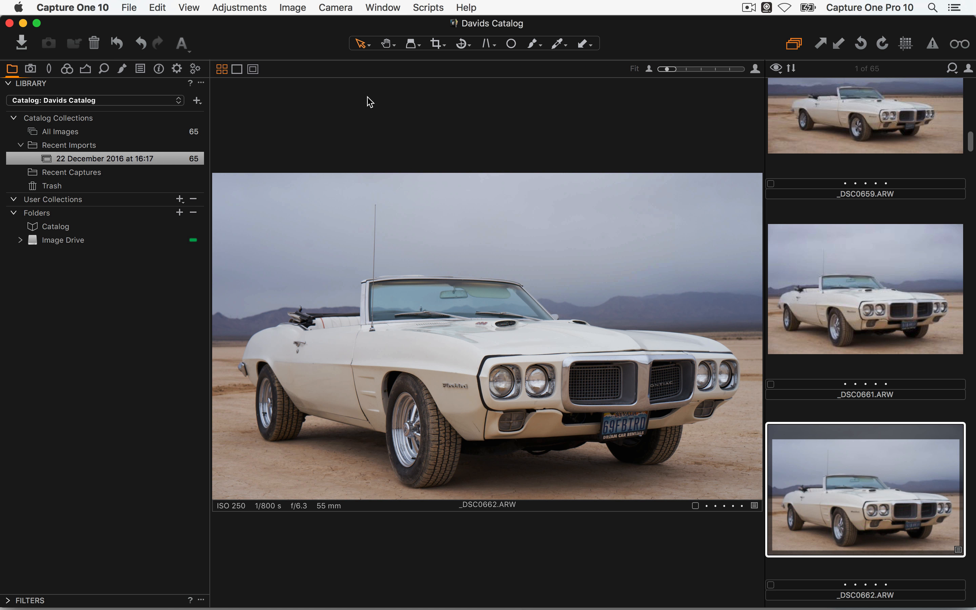
pyautogui.click(32, 73)
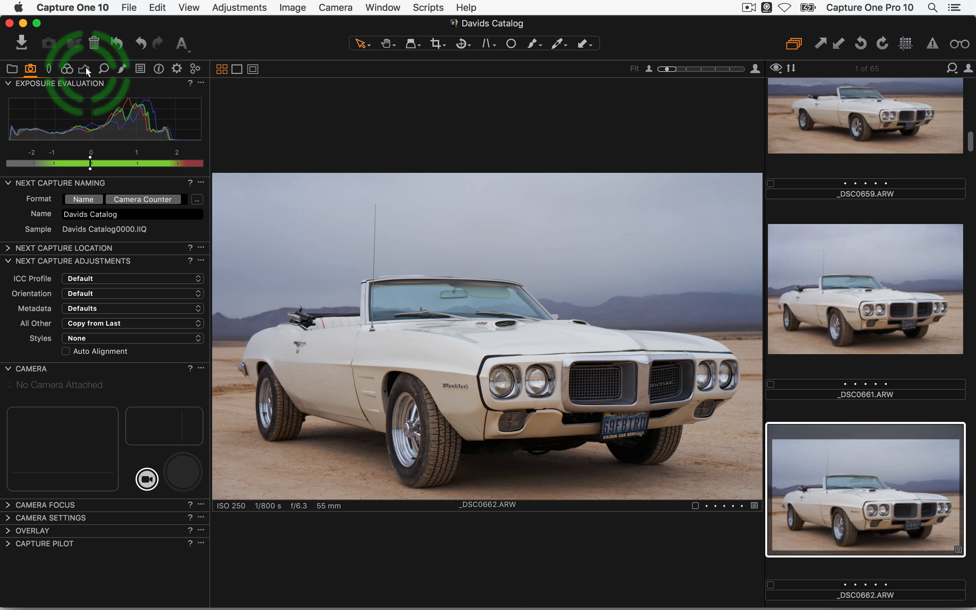
# Reorder the Exposure tab, move Levels above Exposure, and pull Levels out as a floating tool
pyautogui.moveTo(86, 68); pyautogui.dragTo(59, 68)
pyautogui.click(67, 69)
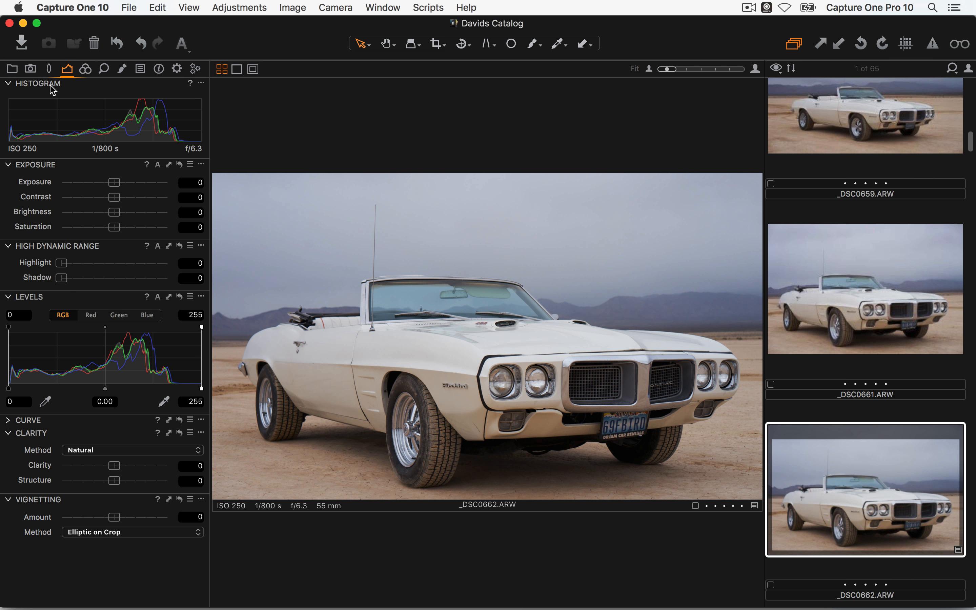
pyautogui.moveTo(33, 297); pyautogui.dragTo(70, 165)
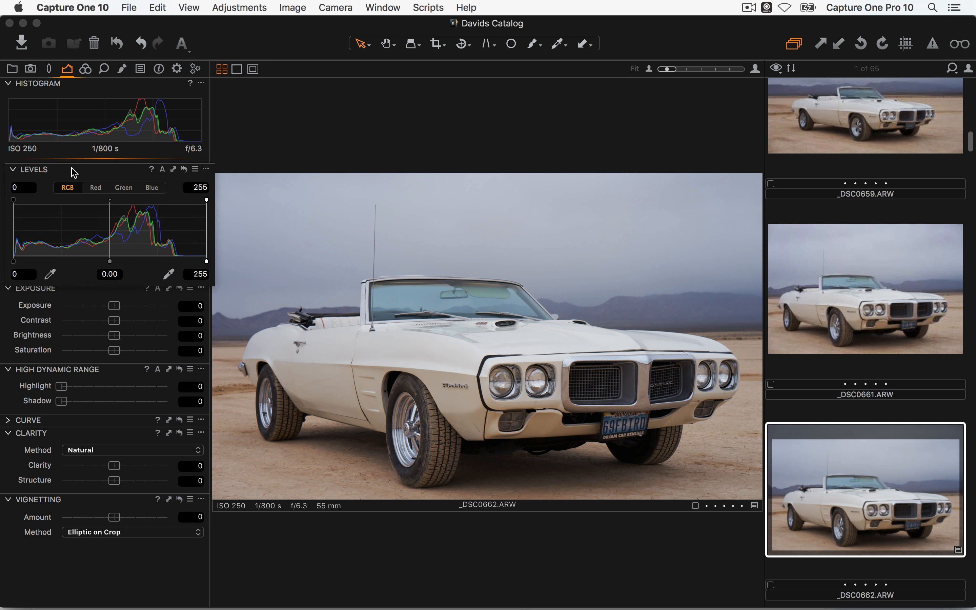
pyautogui.click(8, 165)
pyautogui.click(8, 166)
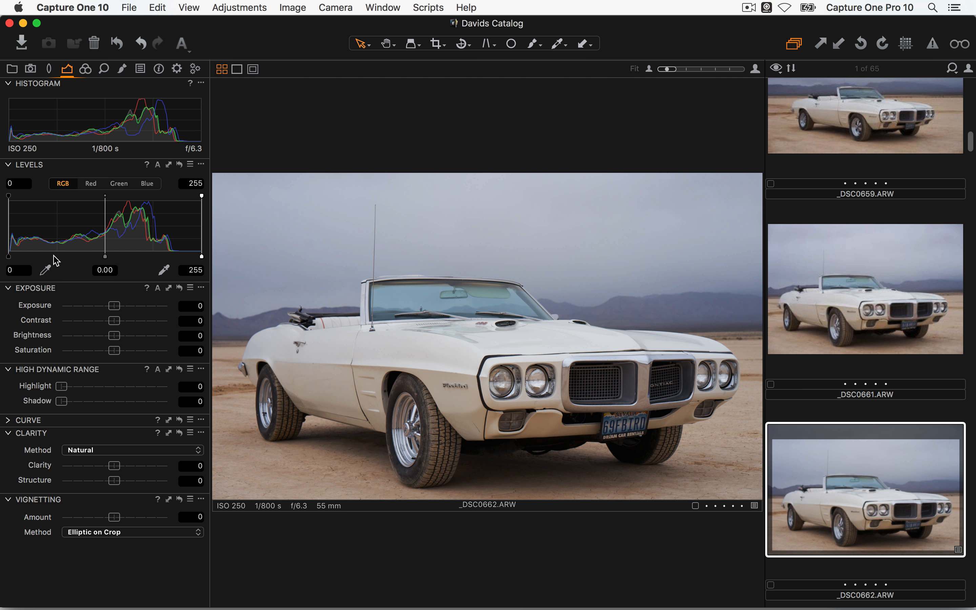
pyautogui.moveTo(116, 170)
pyautogui.mouseDown()
pyautogui.moveTo(83, 167)
pyautogui.moveTo(428, 131)
pyautogui.moveTo(101, 163)
pyautogui.mouseUp()
# Add the White Balance tool to the Exposure tab, then switch to the Capture tab
pyautogui.rightClick(64, 74)
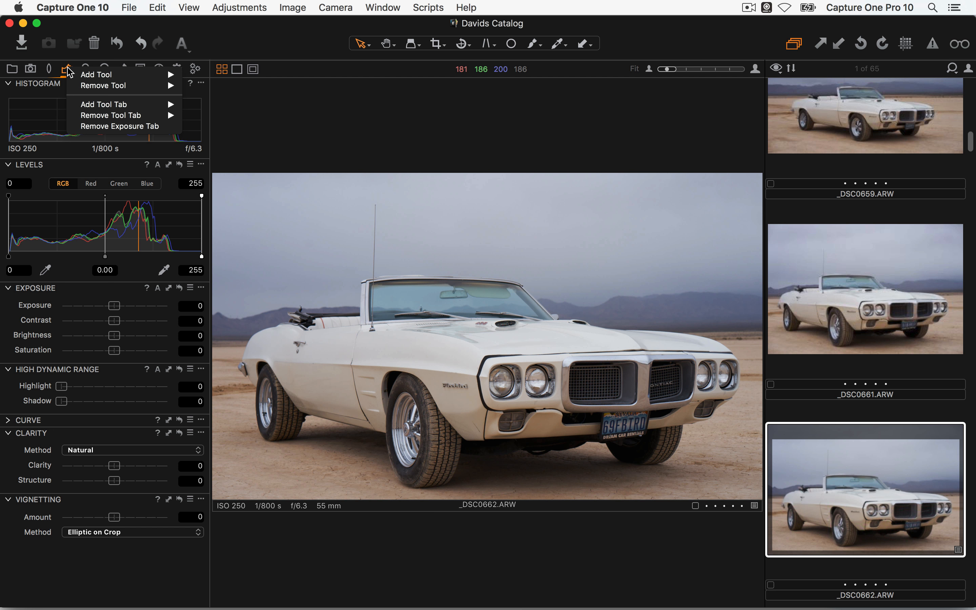
pyautogui.moveTo(100, 75)
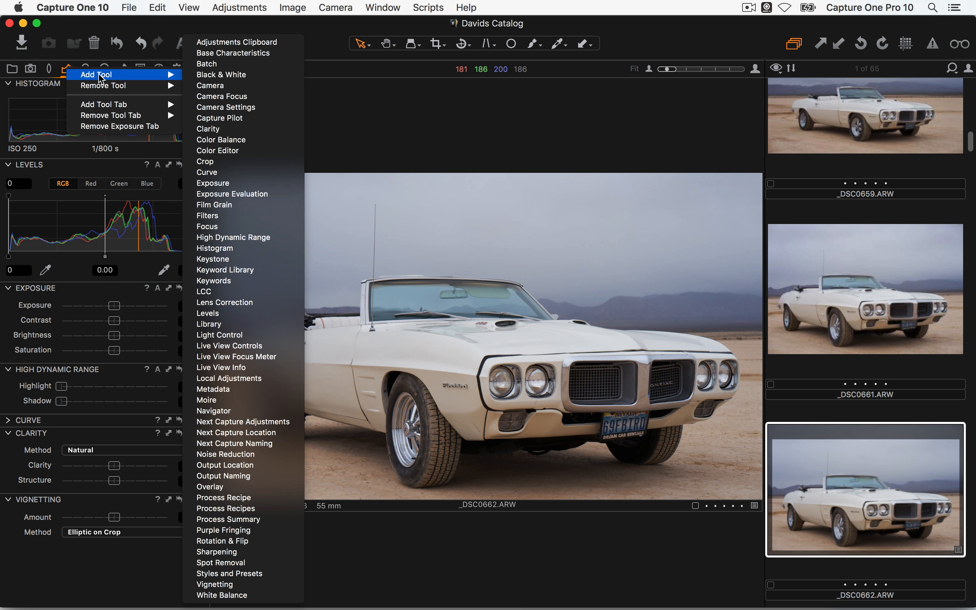
pyautogui.click(226, 595)
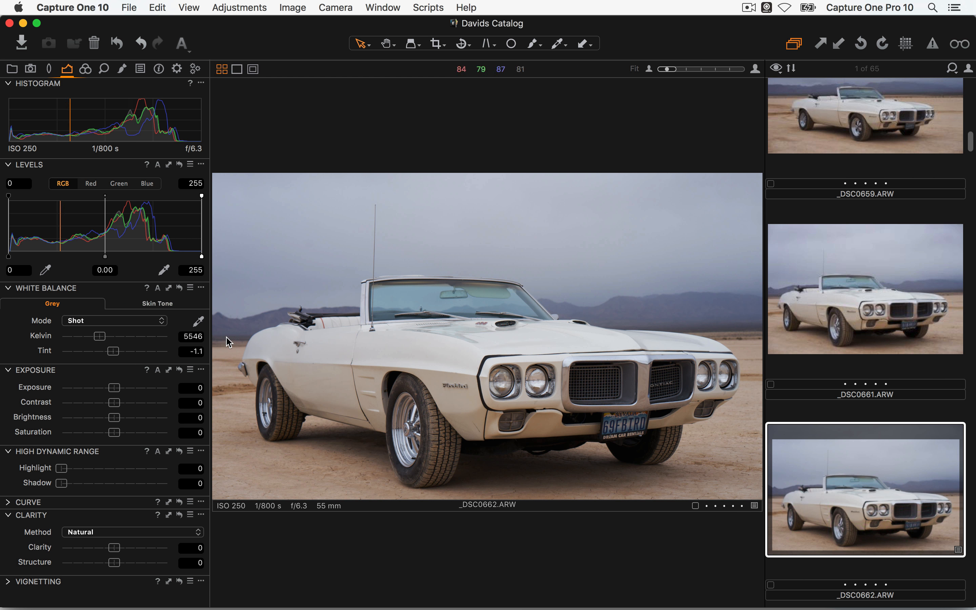
pyautogui.rightClick(69, 68)
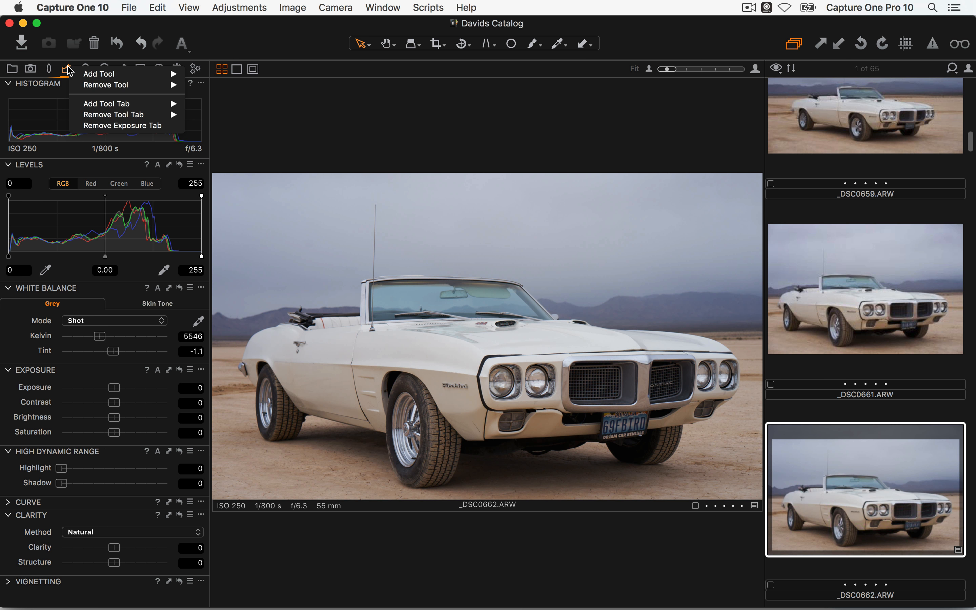
pyautogui.moveTo(116, 89)
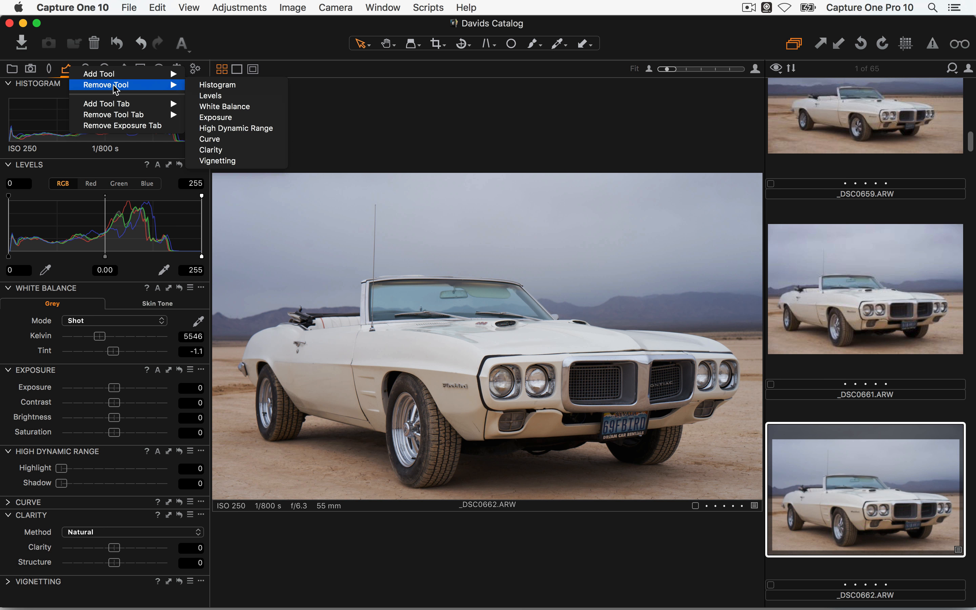
pyautogui.press('Escape')
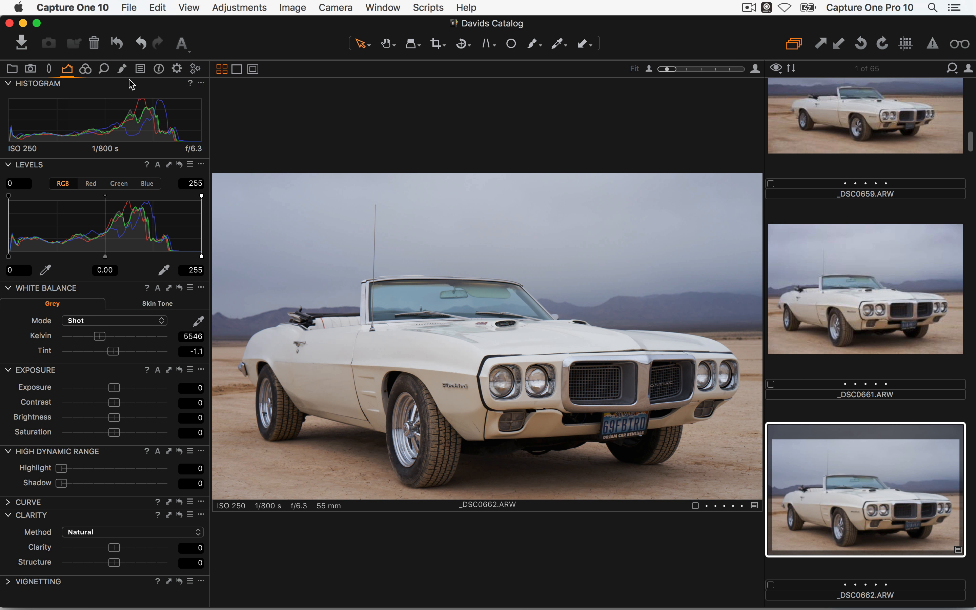
pyautogui.click(32, 69)
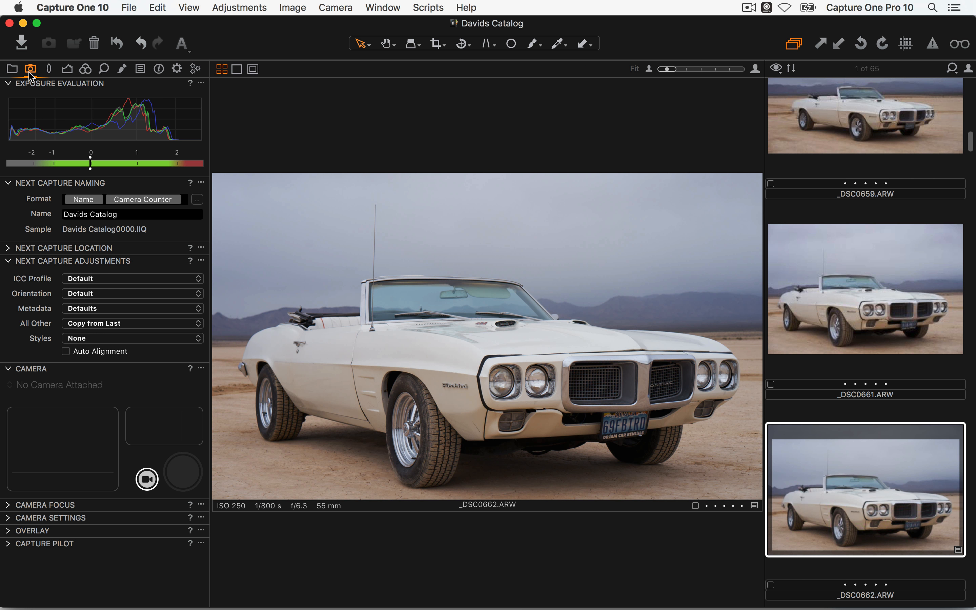
# Delete the Capture tab and all its tools, cancelling once before confirming Remove
pyautogui.rightClick(30, 71)
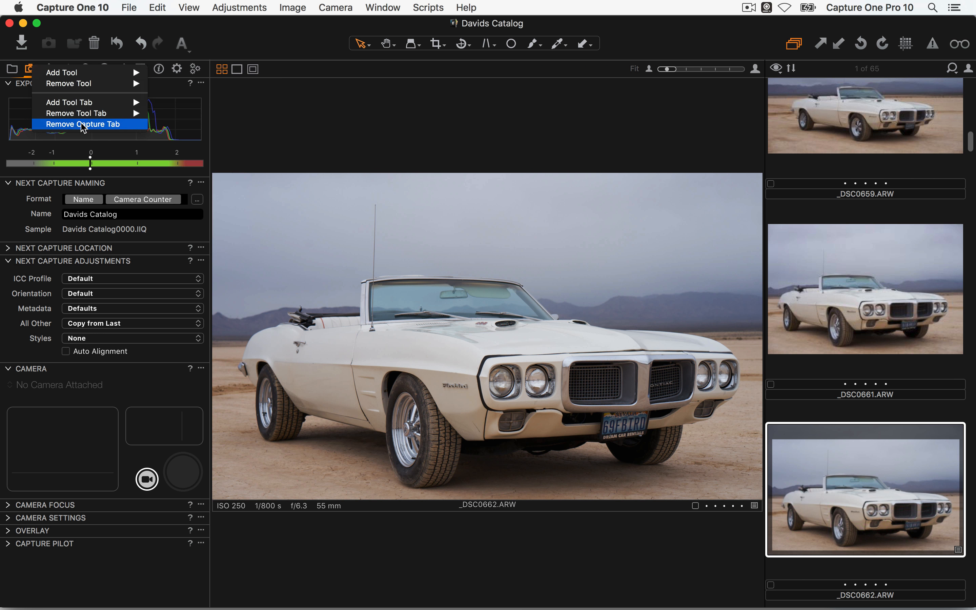
pyautogui.click(84, 125)
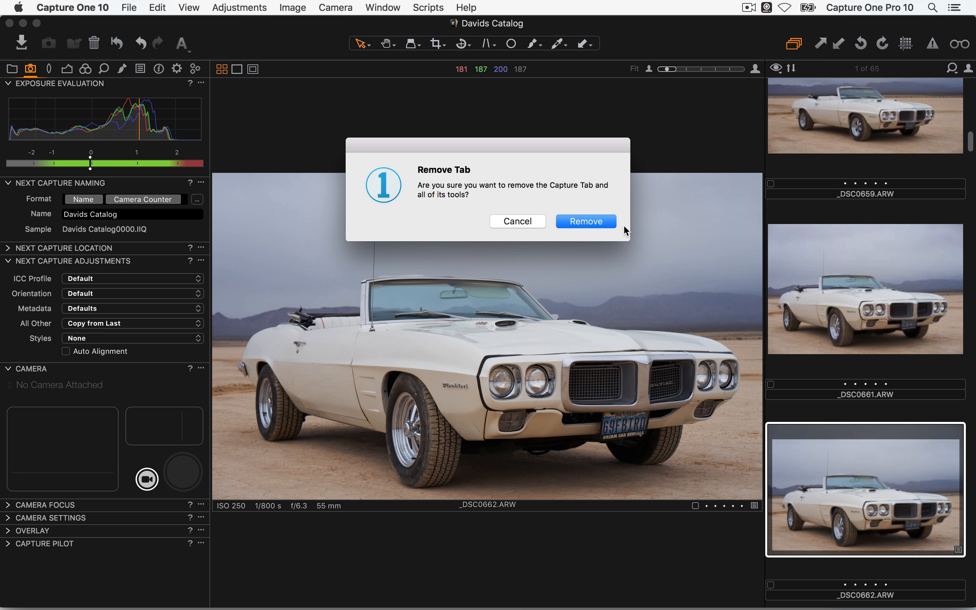
pyautogui.click(541, 224)
pyautogui.rightClick(33, 70)
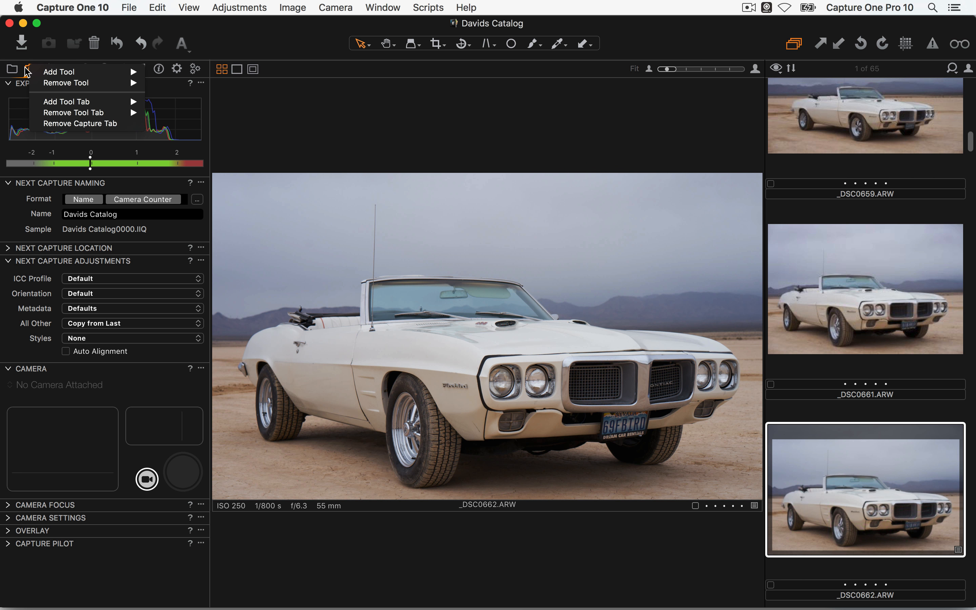
pyautogui.click(124, 125)
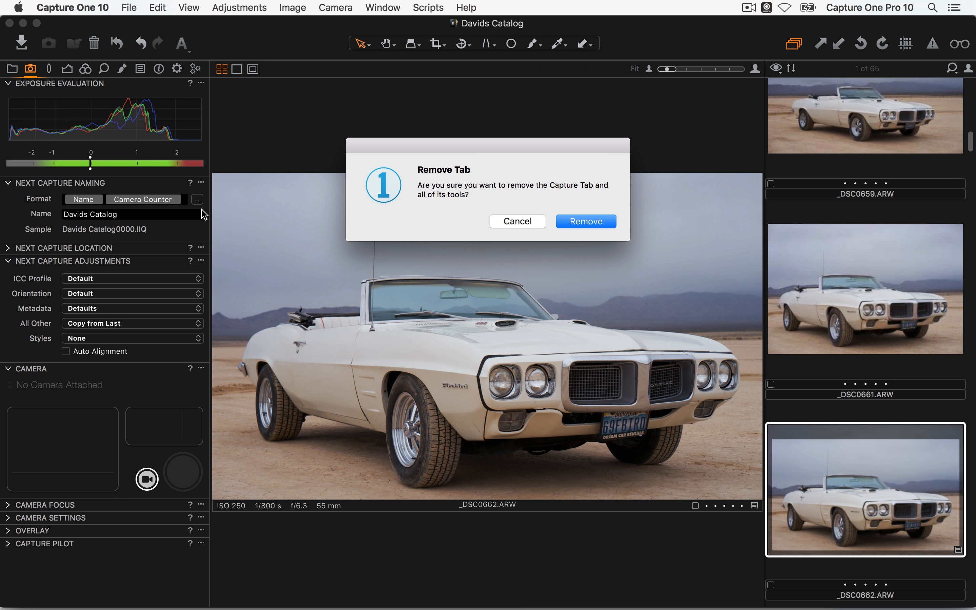
pyautogui.click(590, 226)
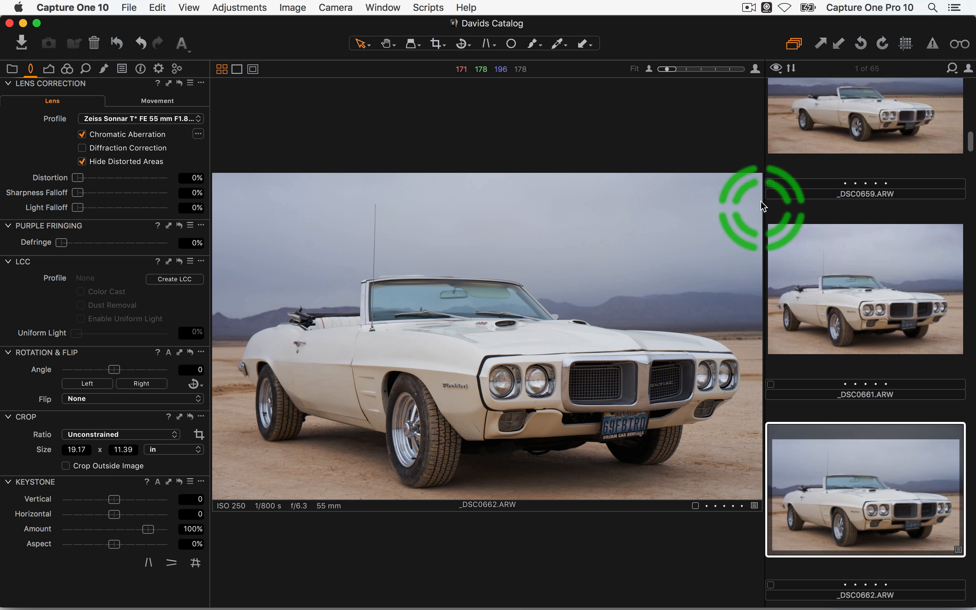
# Drag the viewer divider right so the browser narrows to one thumbnail column
pyautogui.moveTo(765, 209); pyautogui.dragTo(834, 214)
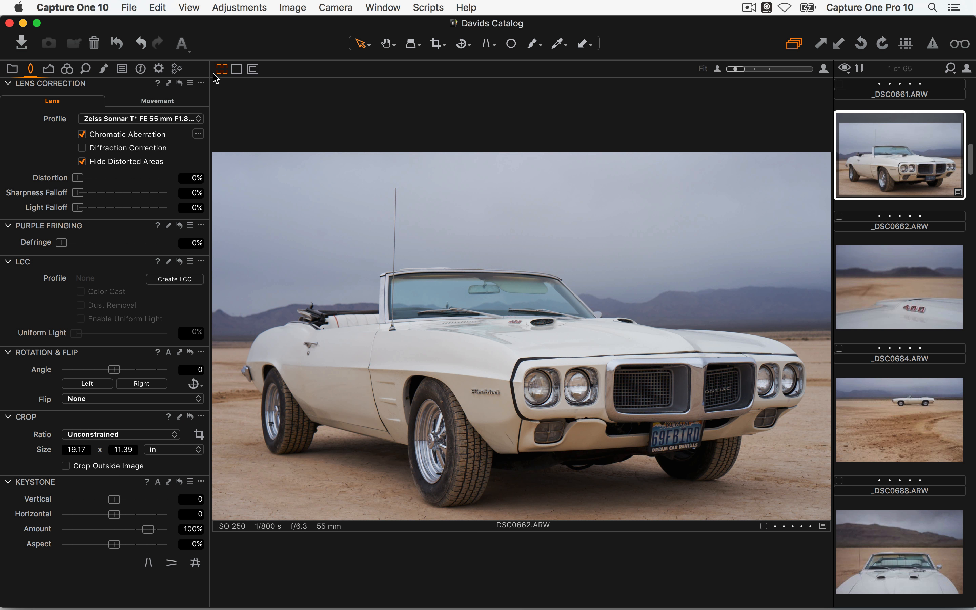
pyautogui.click(190, 8)
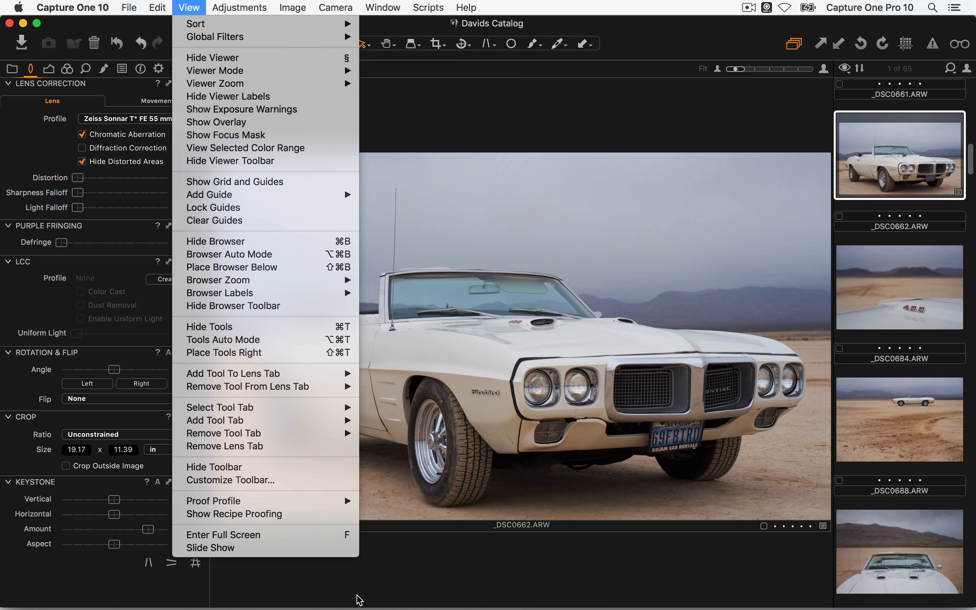
pyautogui.click(369, 602)
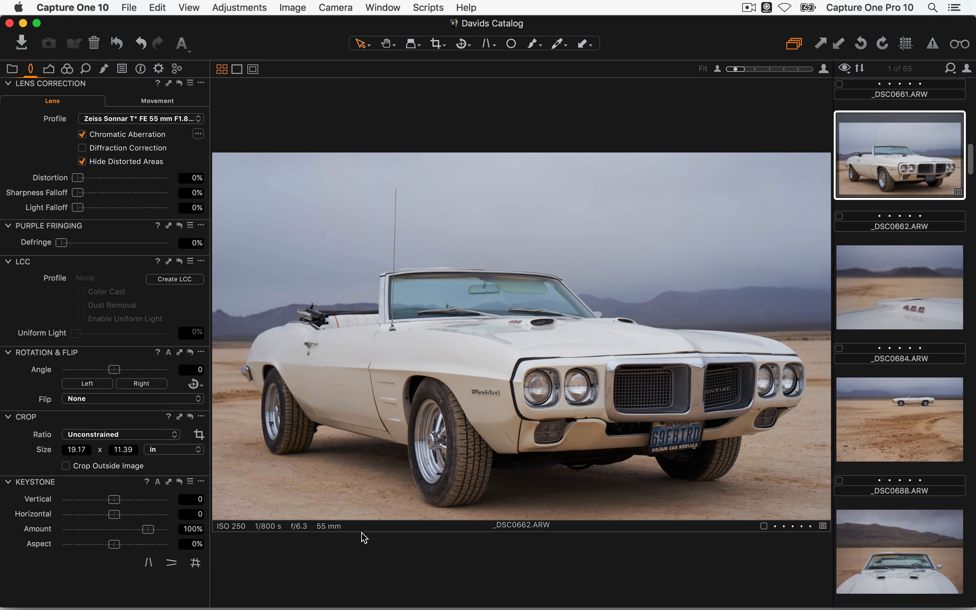
# Try the Crop tool with C and V, and toggle browser and tools with Cmd+B and Cmd+T
pyautogui.press('c')
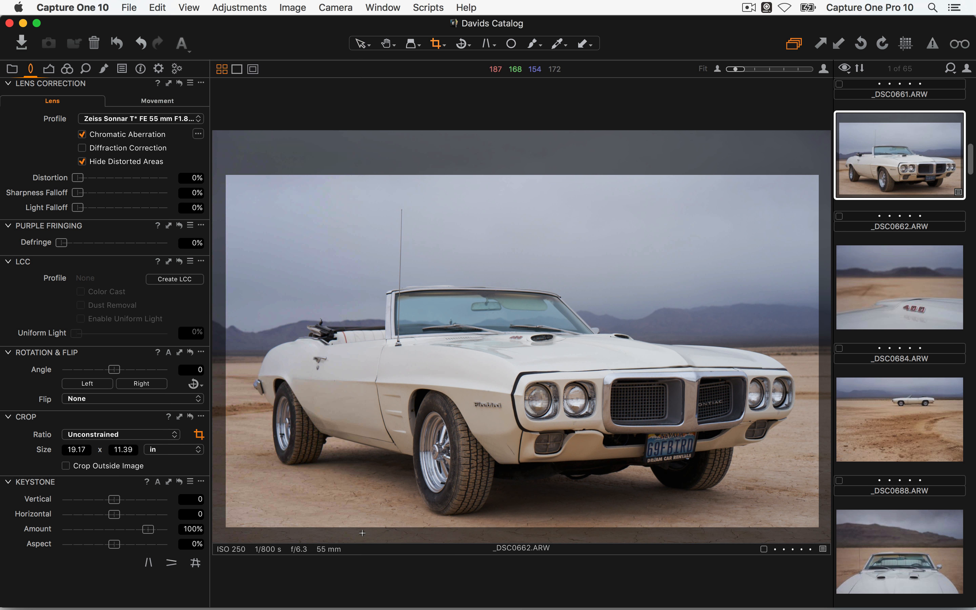
pyautogui.press('v')
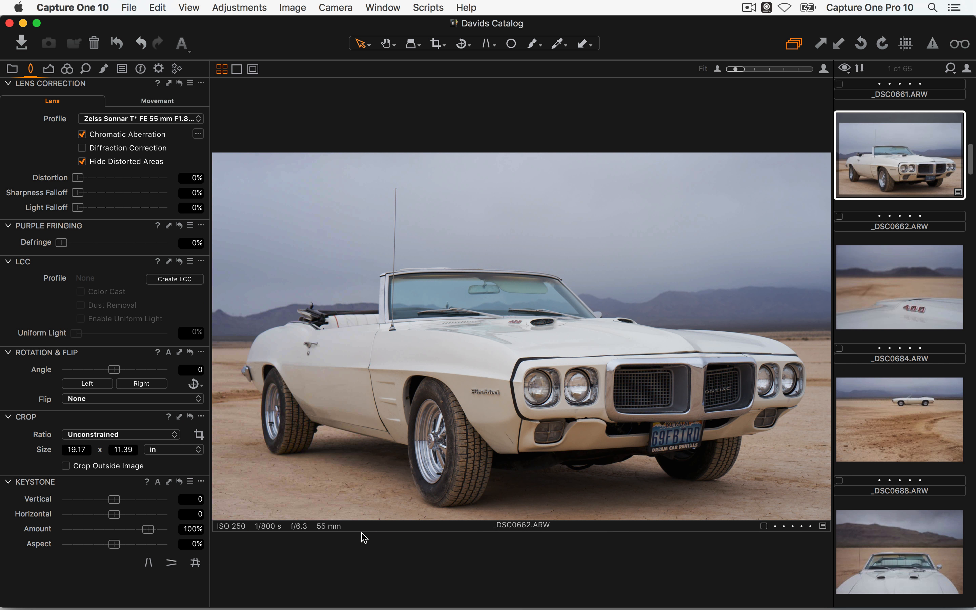
pyautogui.press('super+b')
pyautogui.press('super+b')
pyautogui.press('super+t')
pyautogui.press('super+t')
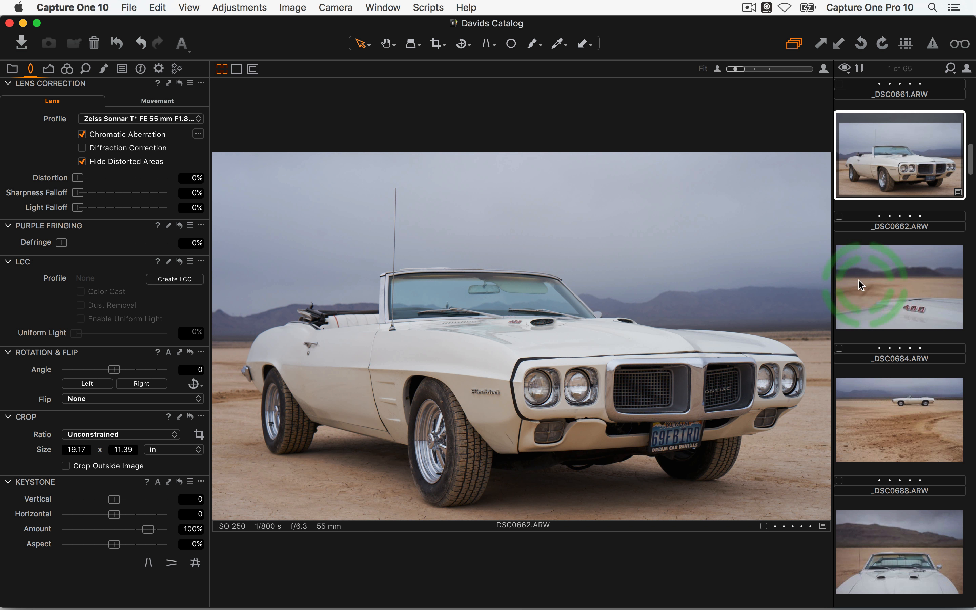
pyautogui.click(72, 7)
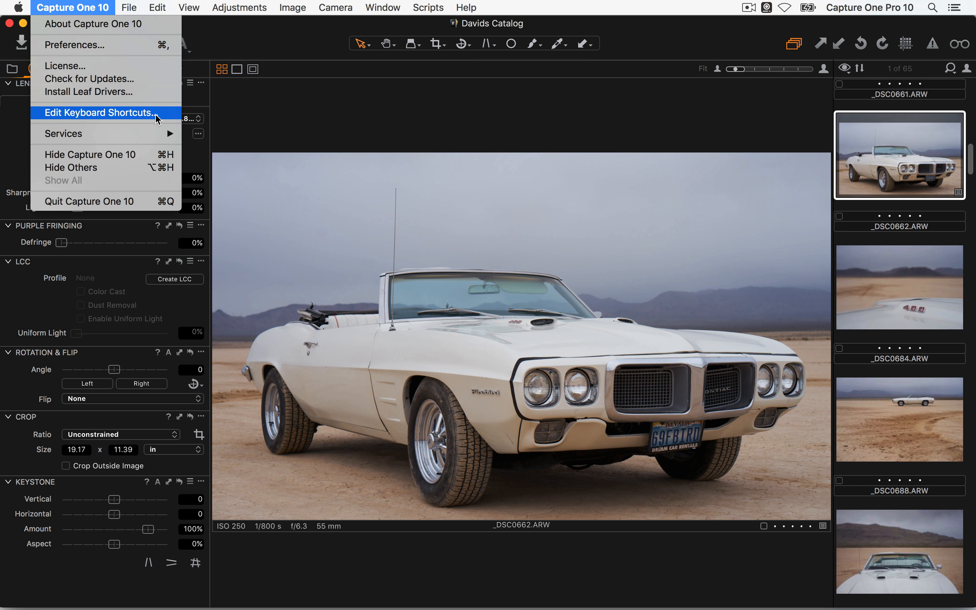
# Review the keyboard shortcut sets, keep Logic DGR selected, and close the shortcut editor
pyautogui.click(156, 116)
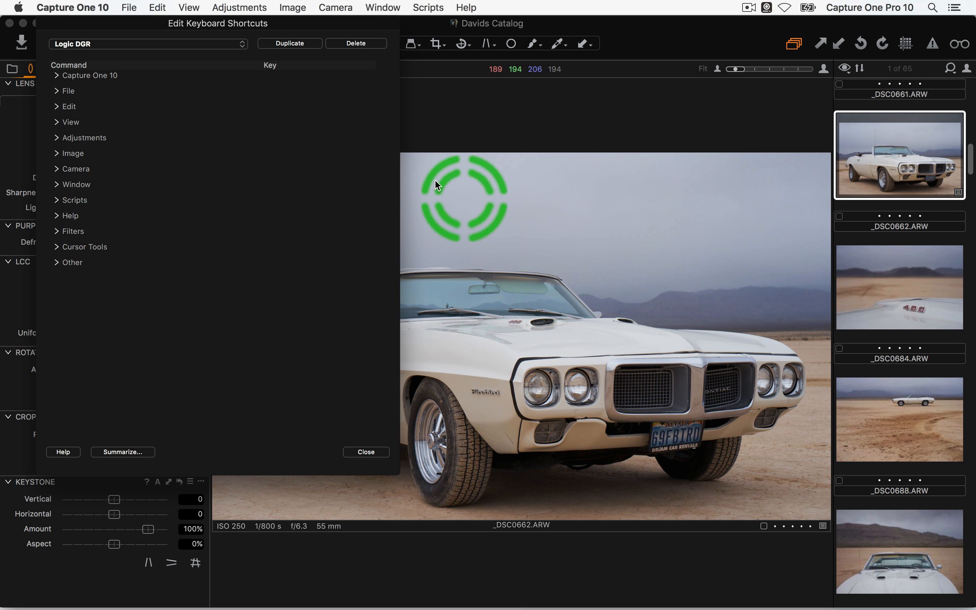
pyautogui.click(77, 44)
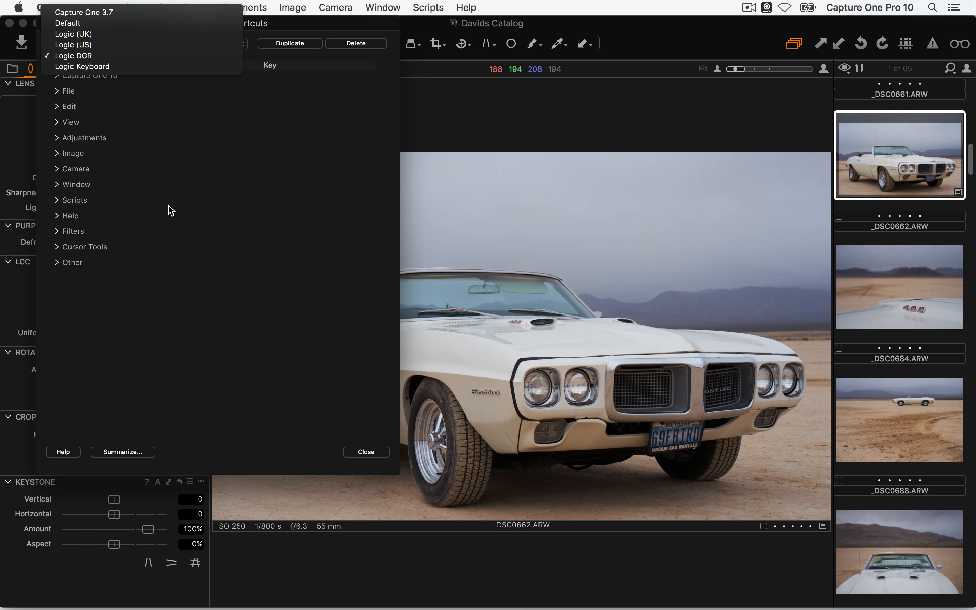
pyautogui.click(182, 298)
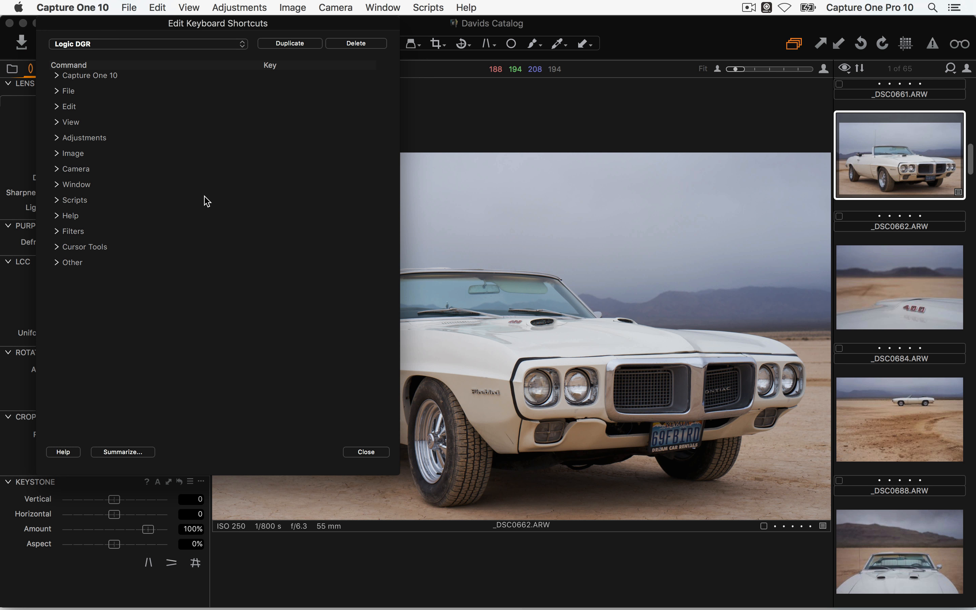
pyautogui.click(367, 452)
pyautogui.click(382, 7)
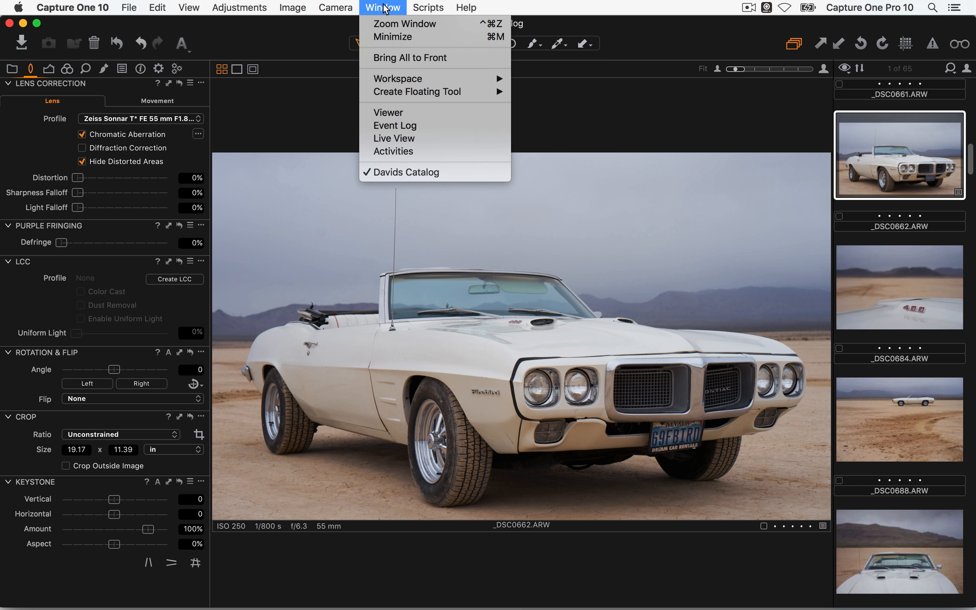
pyautogui.click(393, 118)
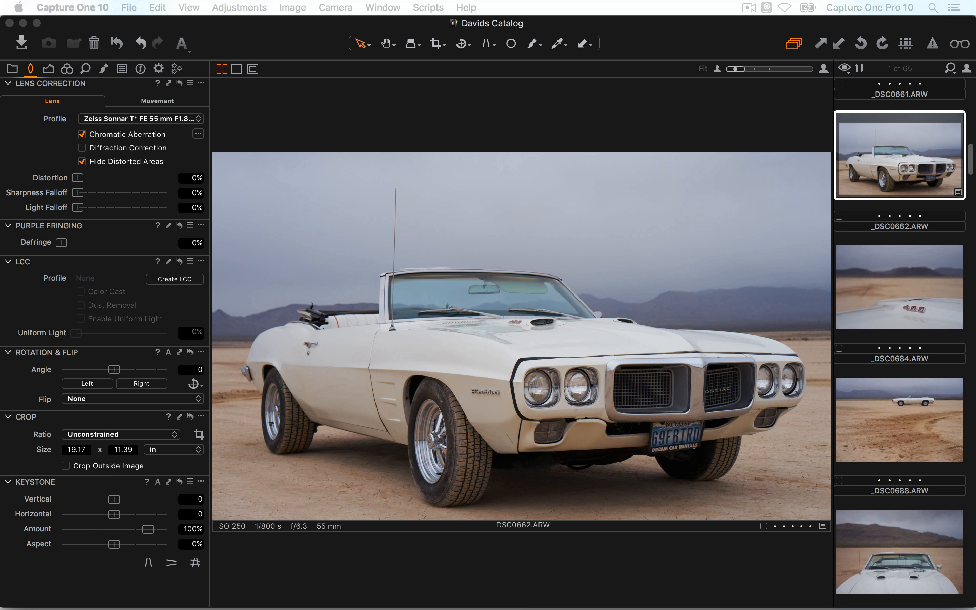
pyautogui.moveTo(975, 250); pyautogui.dragTo(858, 71)
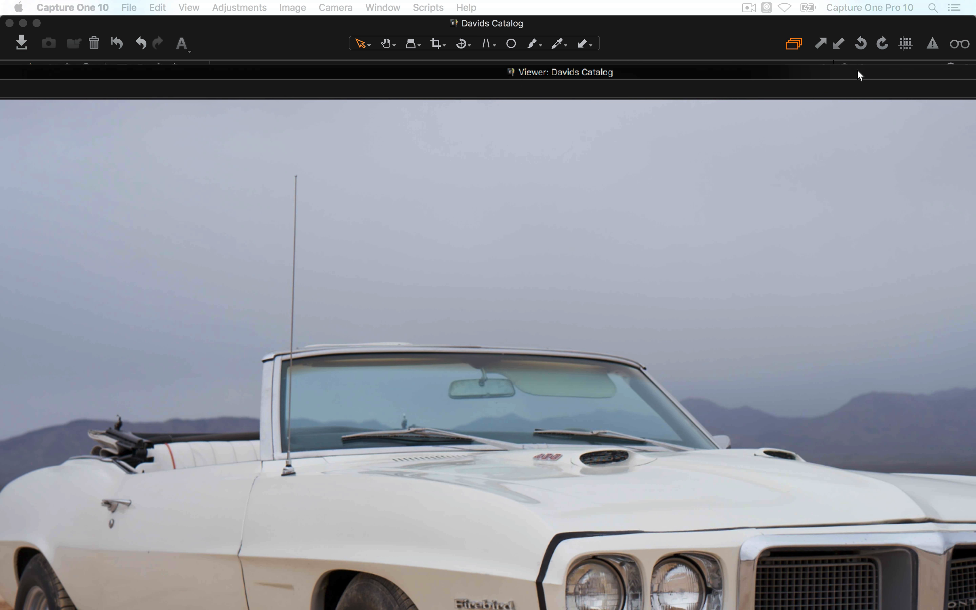
pyautogui.moveTo(377, 72); pyautogui.dragTo(732, 74)
pyautogui.press('f')
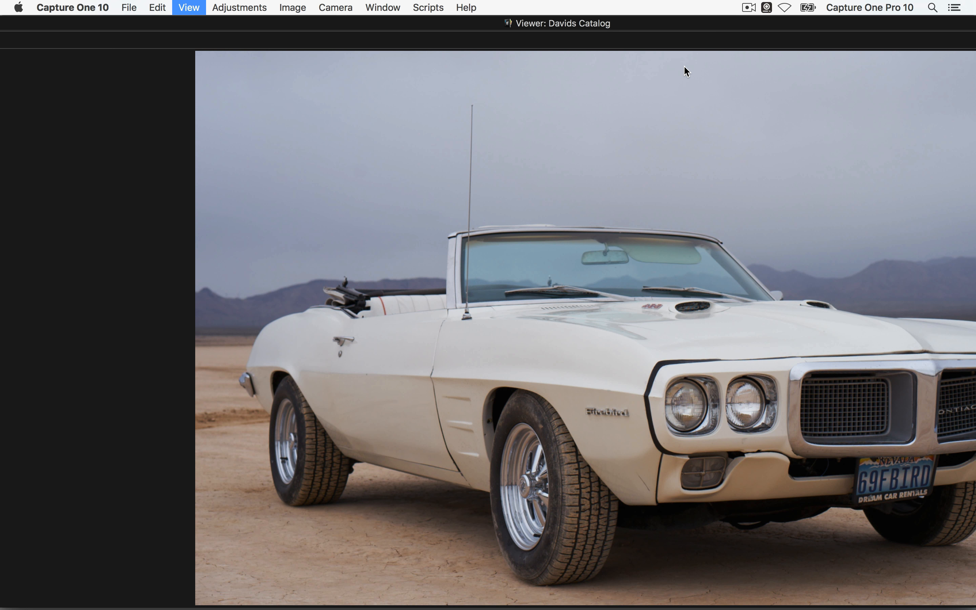
pyautogui.moveTo(274, 21); pyautogui.dragTo(742, 70)
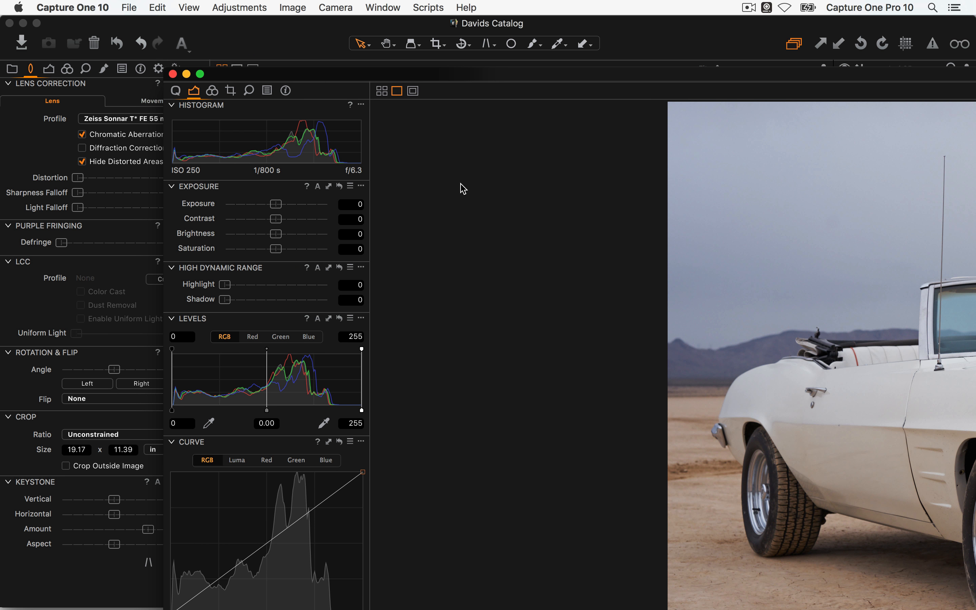
pyautogui.click(174, 75)
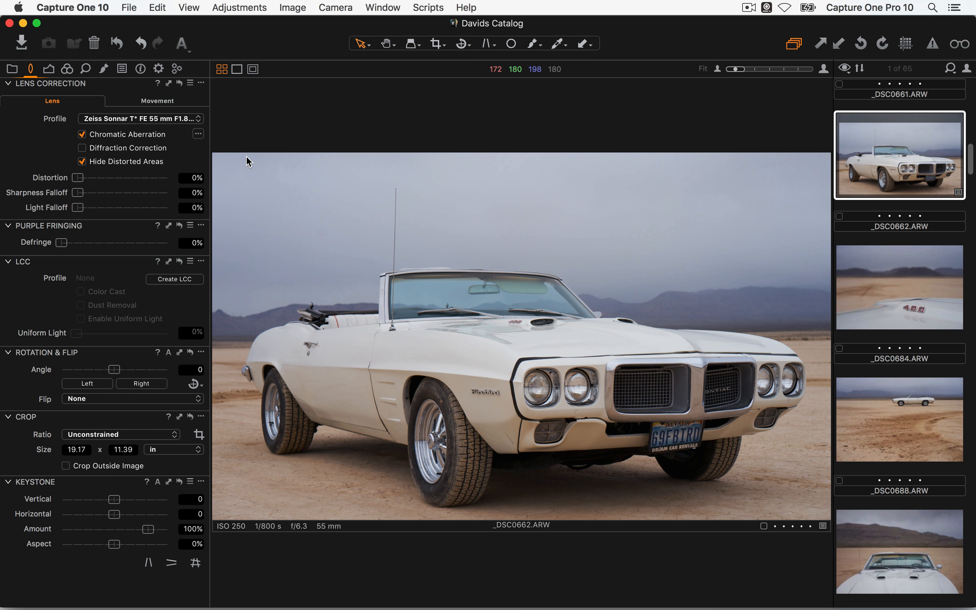
# Switch to the Color Grade workspace
pyautogui.click(383, 7)
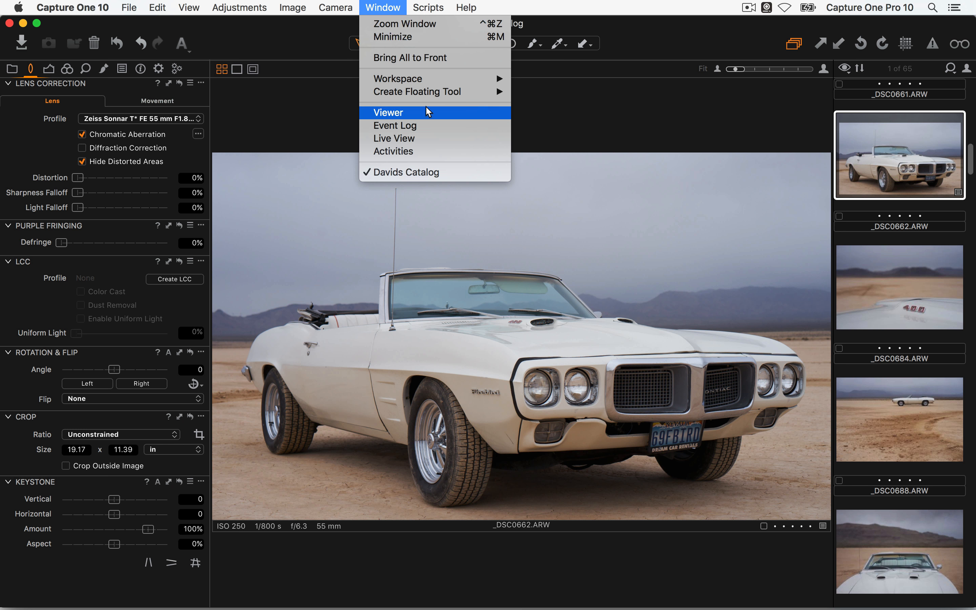
pyautogui.moveTo(442, 80)
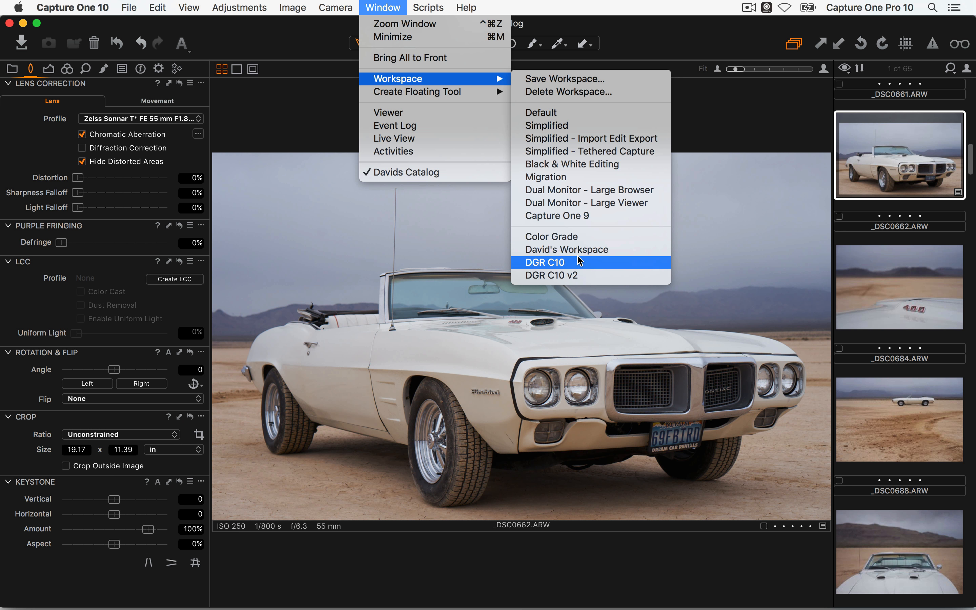
pyautogui.click(583, 238)
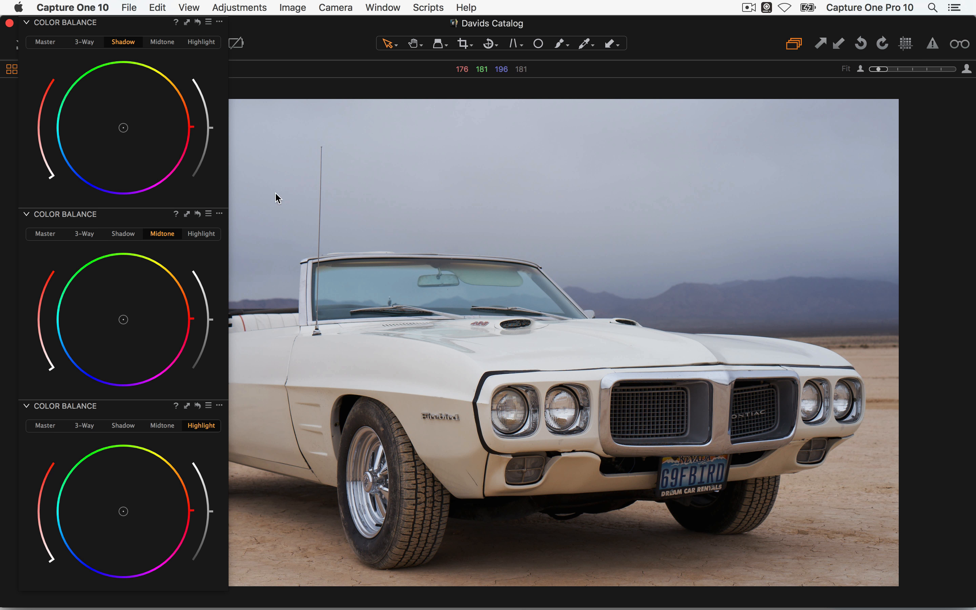
# Tint the shadows blue, warm the midtones and highlights, then return to the Default workspace
pyautogui.moveTo(118, 139); pyautogui.dragTo(112, 146)
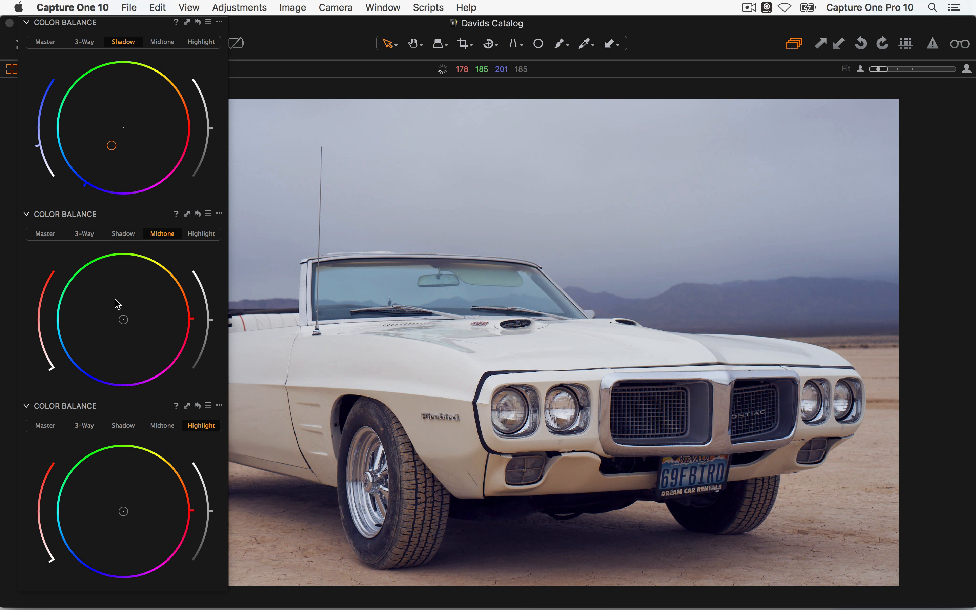
pyautogui.moveTo(123, 318); pyautogui.dragTo(141, 313)
pyautogui.moveTo(128, 514); pyautogui.dragTo(133, 509)
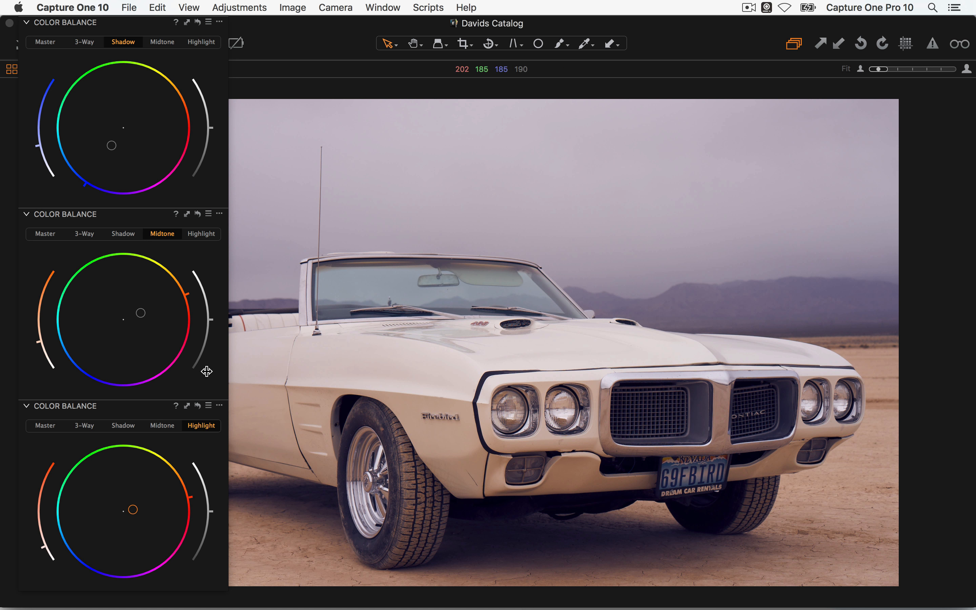
pyautogui.click(385, 8)
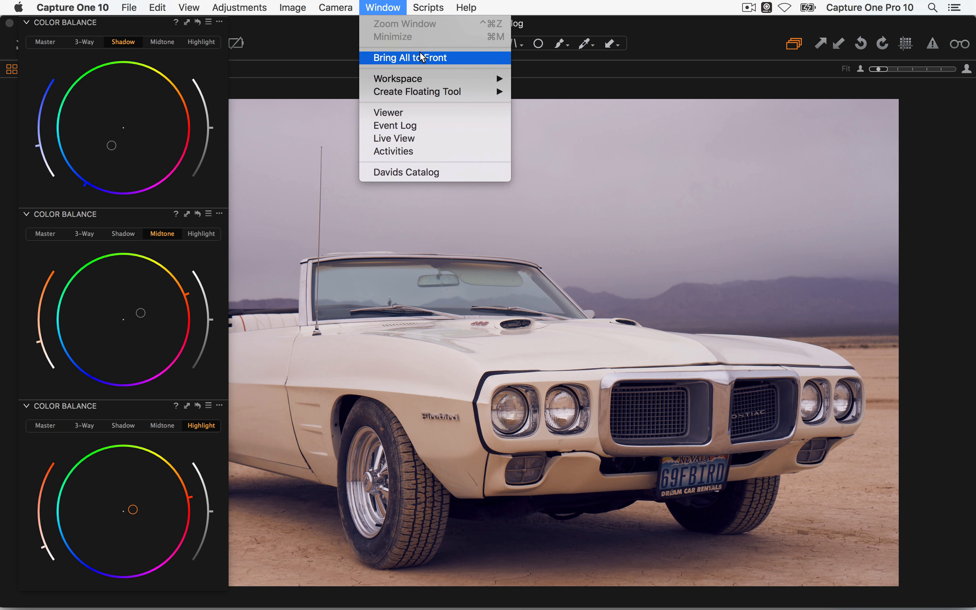
pyautogui.click(603, 113)
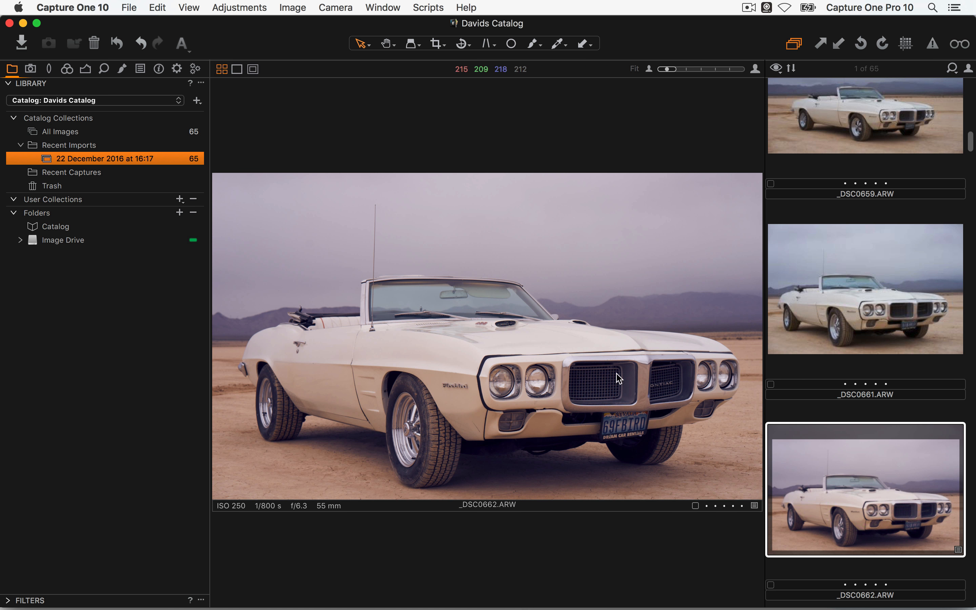
# Browse the File > Import Catalog options without importing anything, then switch to Safari
pyautogui.click(130, 6)
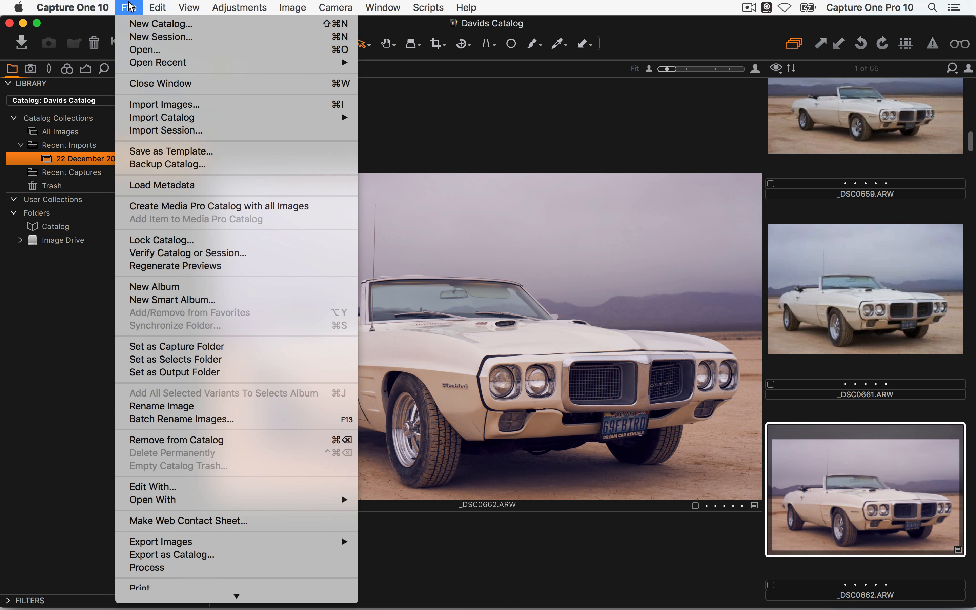
pyautogui.moveTo(247, 117)
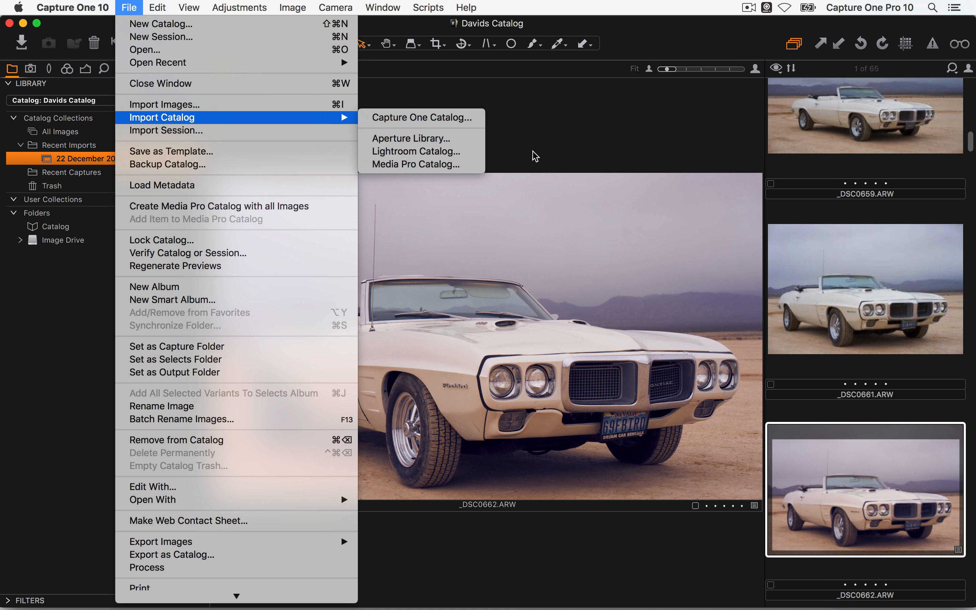
pyautogui.click(585, 176)
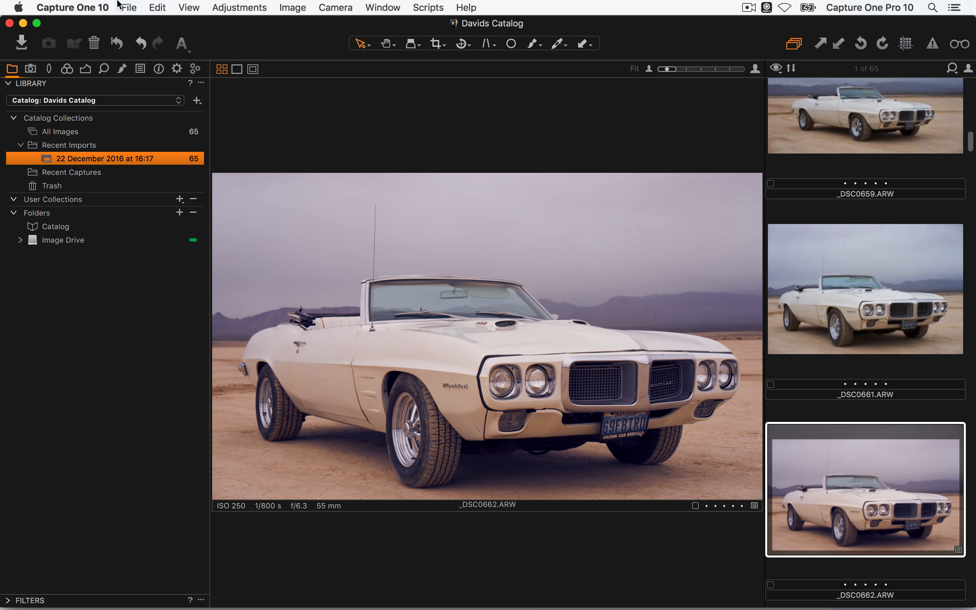
pyautogui.click(129, 7)
pyautogui.moveTo(215, 117)
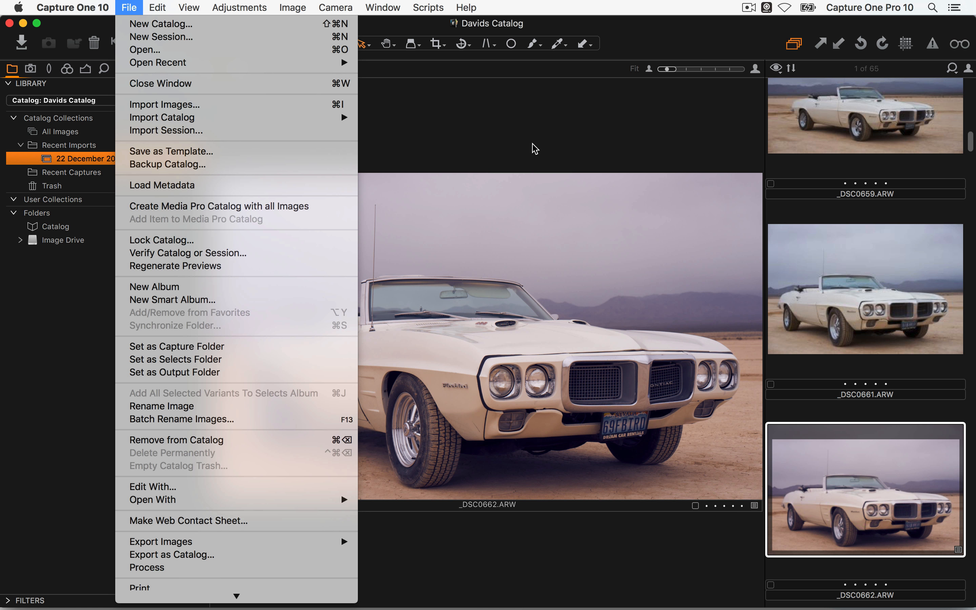
pyautogui.click(519, 128)
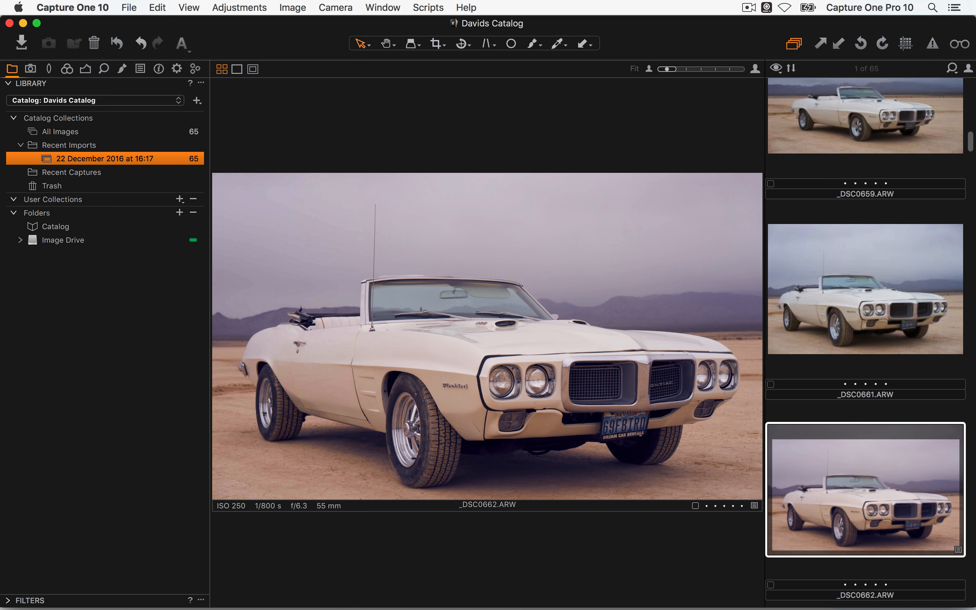
pyautogui.press('super+Tab')
pyautogui.press('super+Tab')
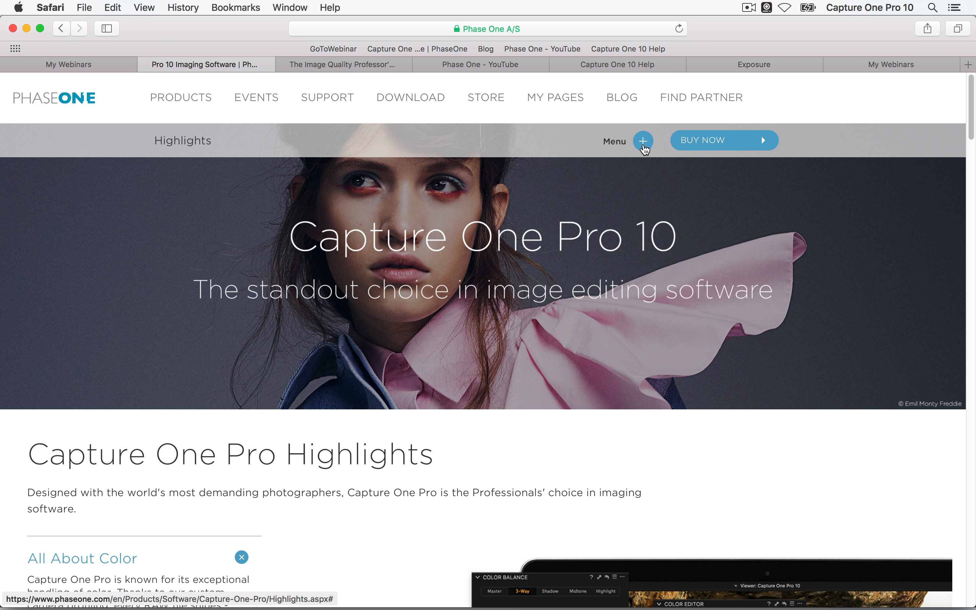
# On Phase One's Supported Cameras page, filter the list to Olympus, then switch back to Capture One
pyautogui.click(644, 149)
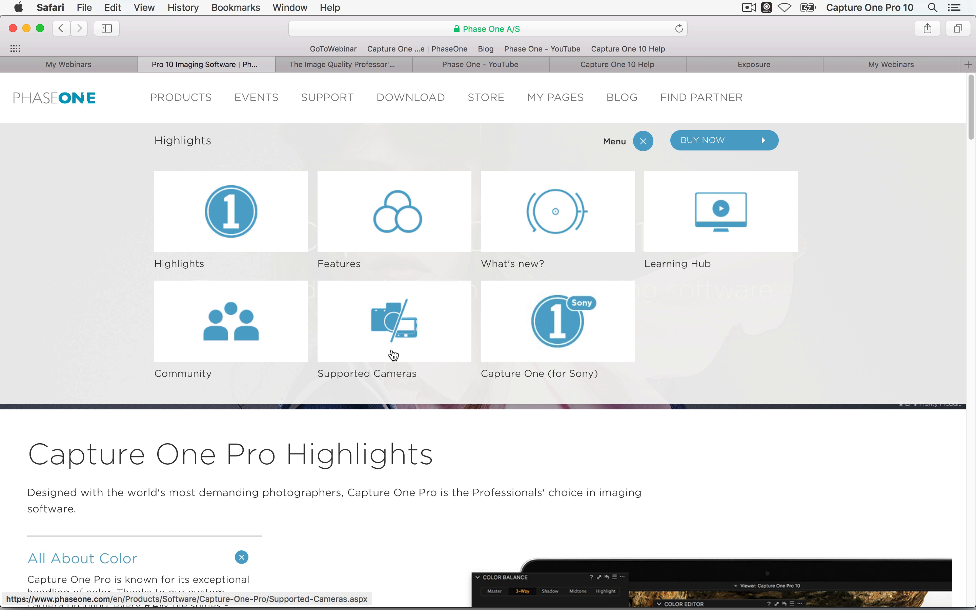
pyautogui.click(395, 355)
pyautogui.scroll(-10, 317, 183)
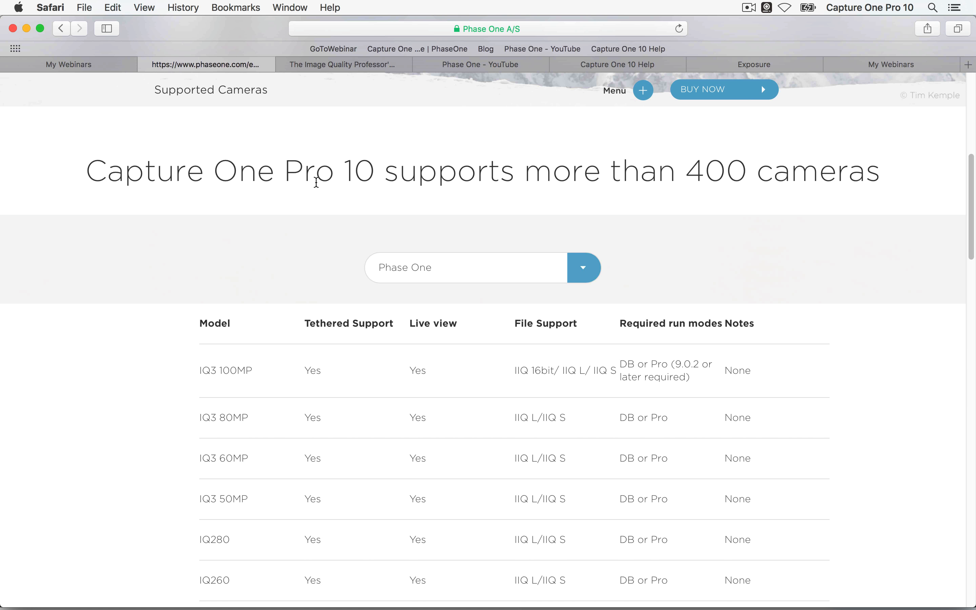
pyautogui.click(429, 261)
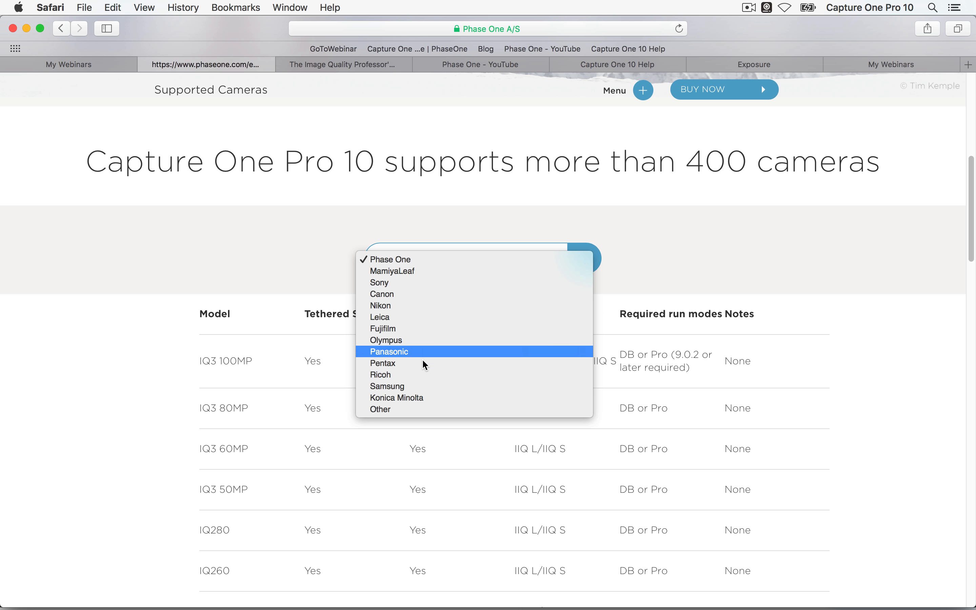
pyautogui.click(413, 340)
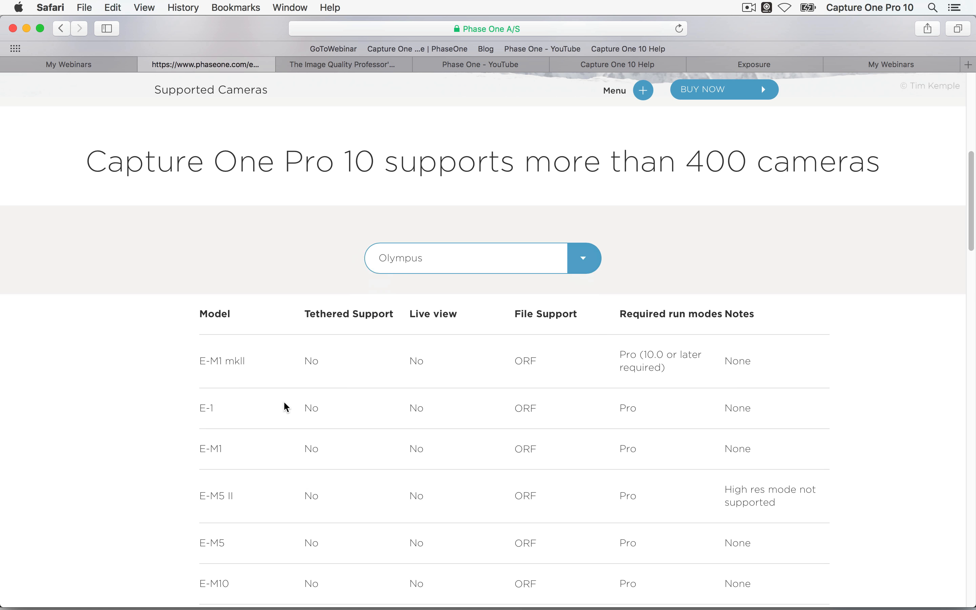
pyautogui.press('super+Tab')
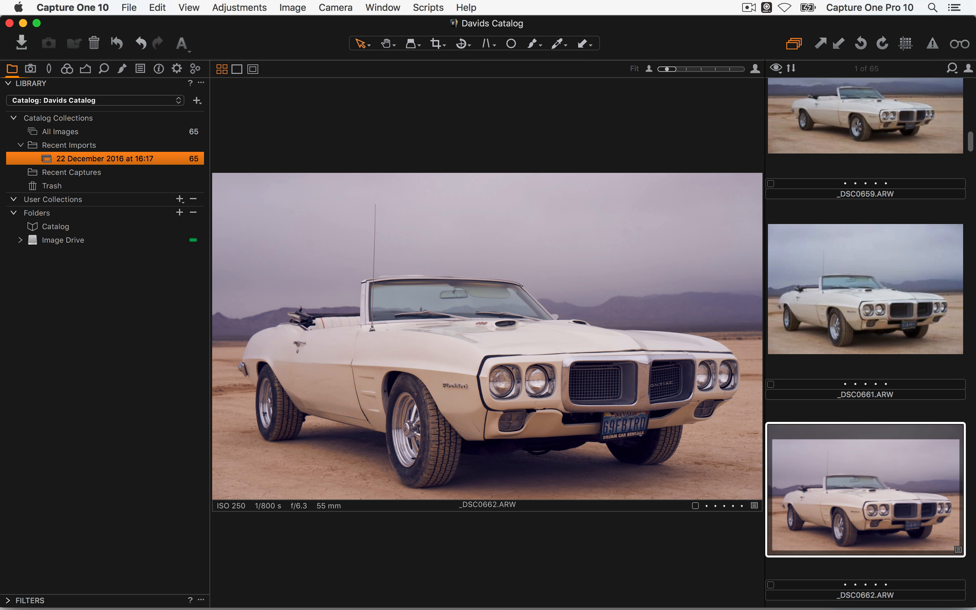
pyautogui.click(73, 6)
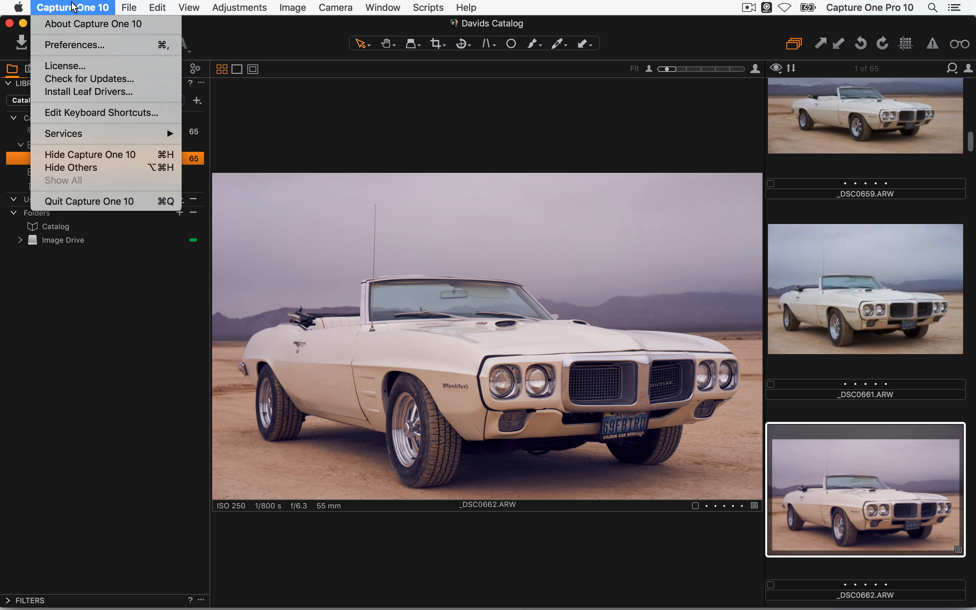
pyautogui.click(85, 45)
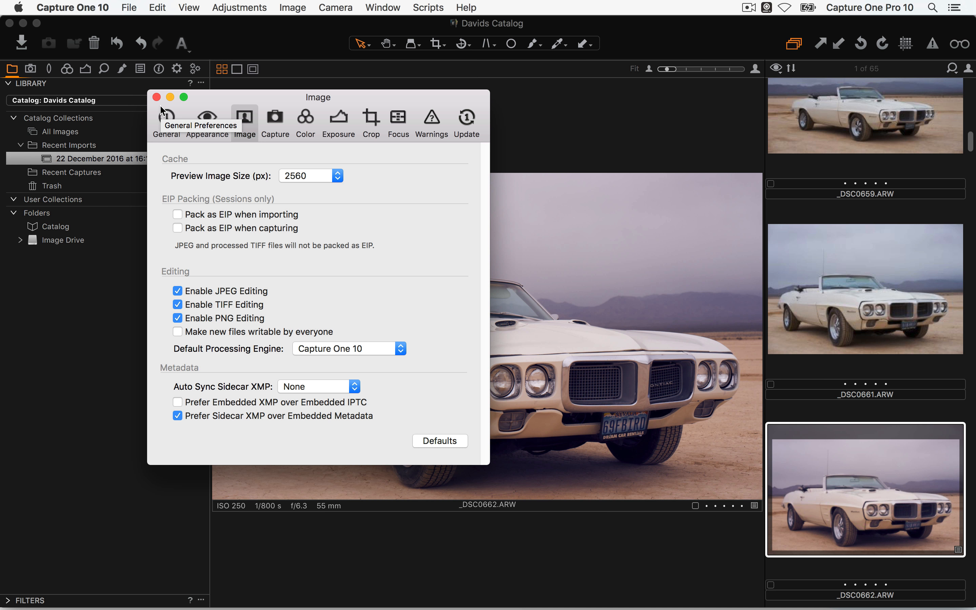
pyautogui.moveTo(349, 99); pyautogui.dragTo(533, 105)
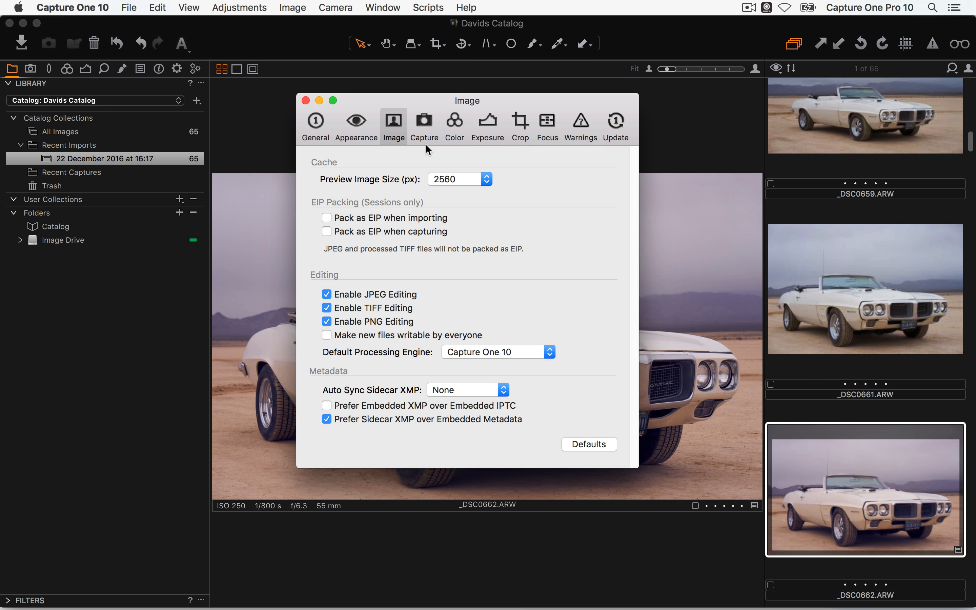
pyautogui.click(487, 125)
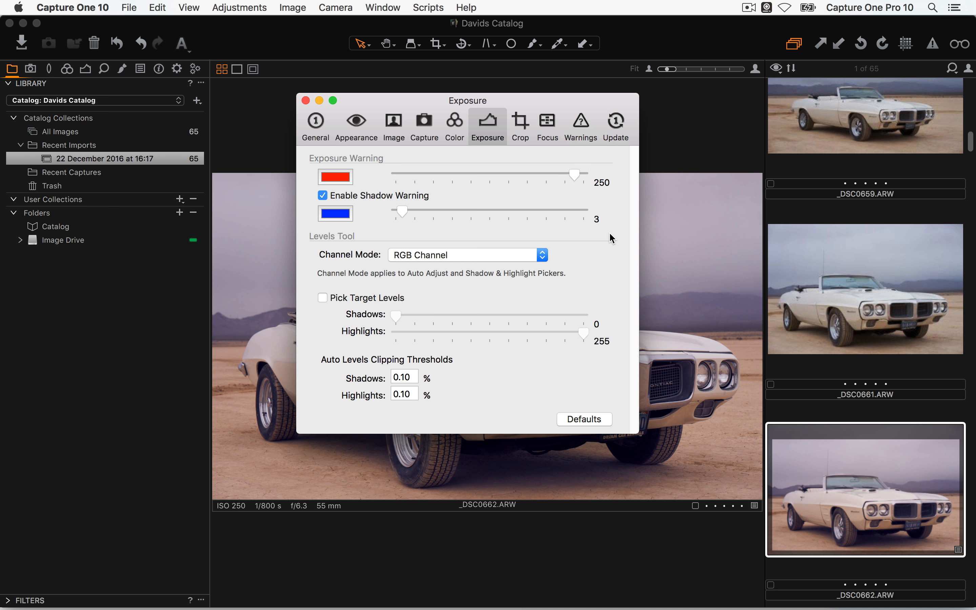
pyautogui.click(306, 100)
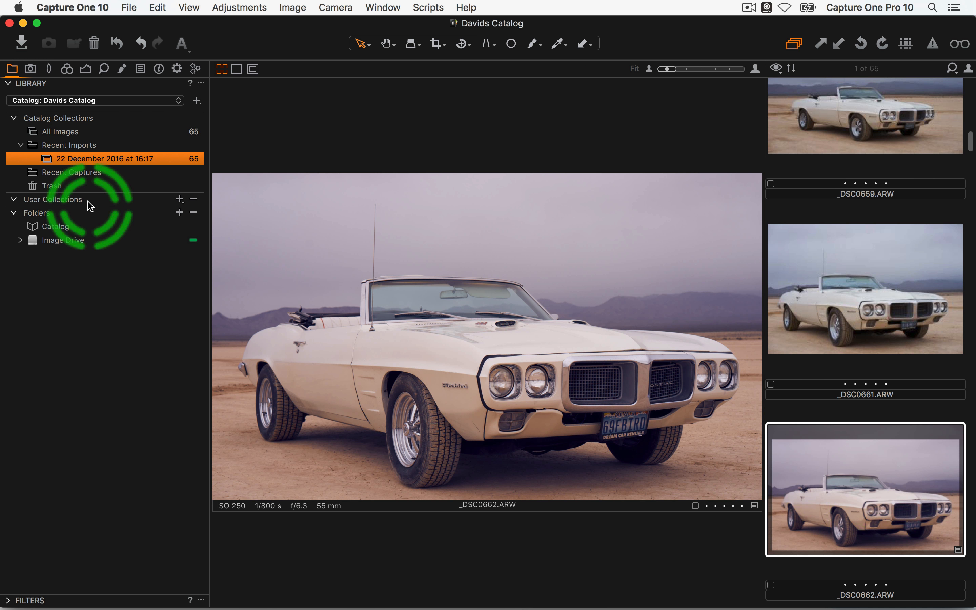
# Expand Image Drive and Image Collections, switch to grid view, and select All Images (65 thumbnails)
pyautogui.click(20, 240)
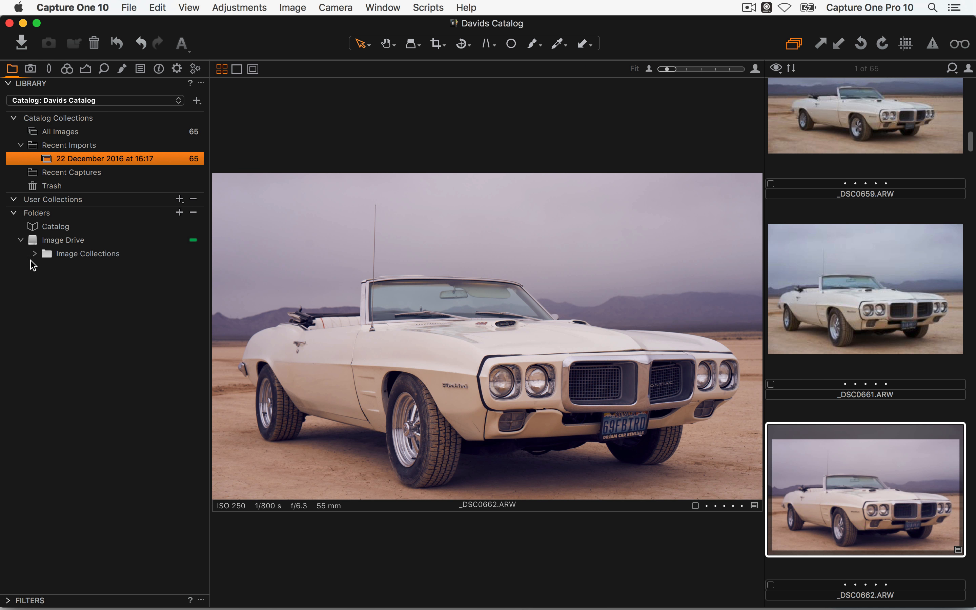
pyautogui.click(35, 254)
pyautogui.press('super+alt+v')
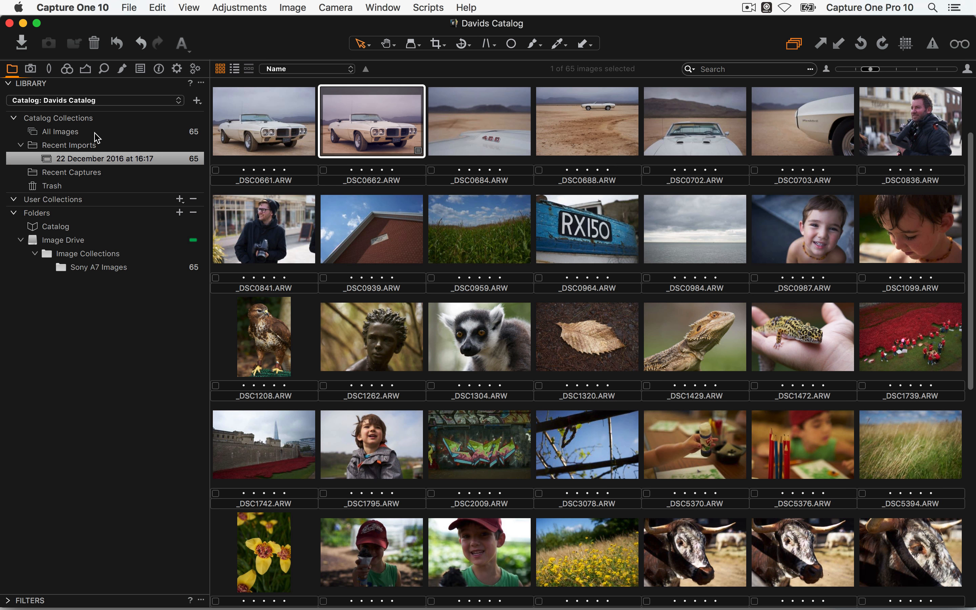
pyautogui.click(69, 134)
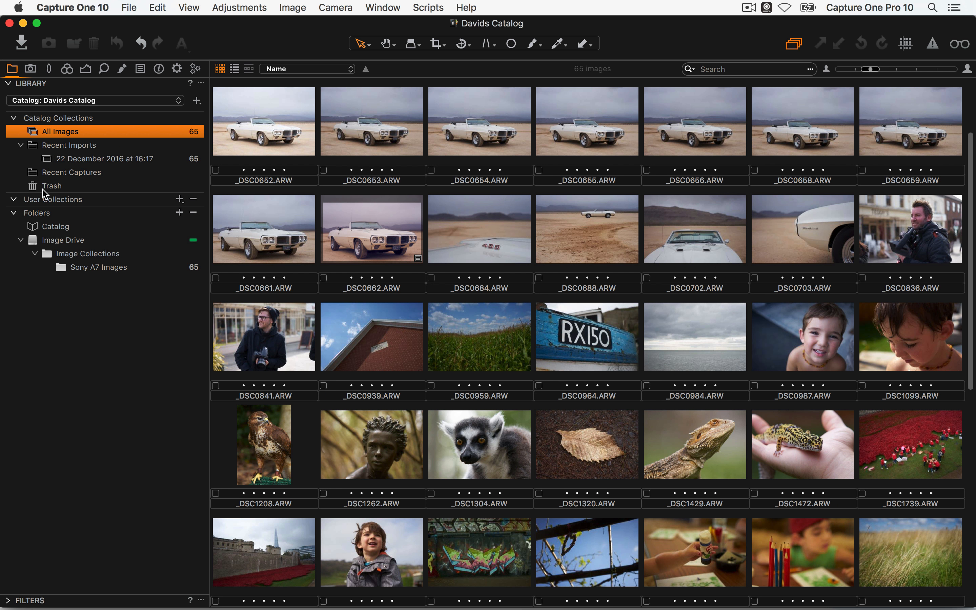
# In Finder, browse Image Drive > Image Collections > Sony A7 Images to view its ARW files, then return to Capture One
pyautogui.press('super+Tab')
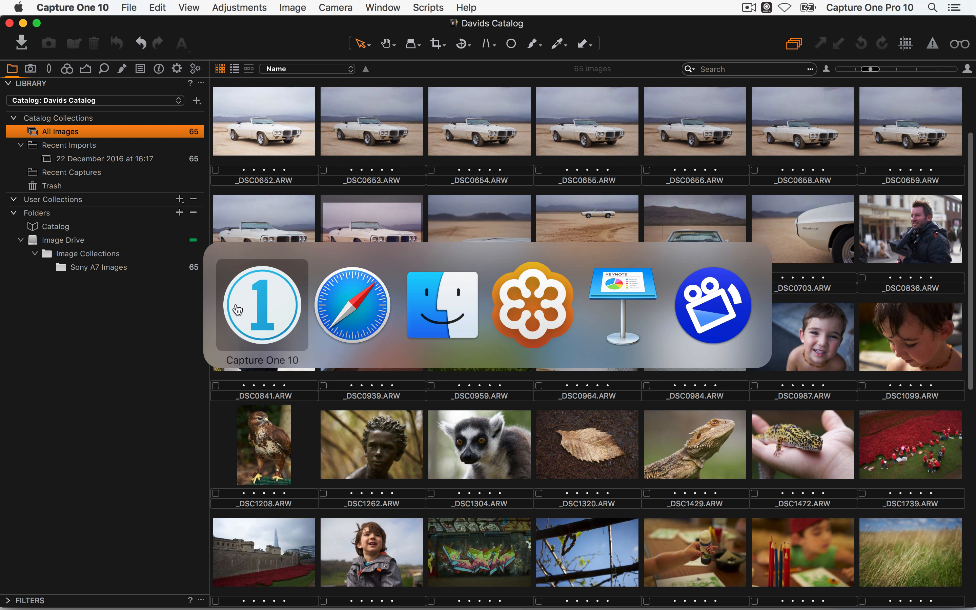
pyautogui.press('super+Tab')
pyautogui.press('super+Tab')
pyautogui.moveTo(345, 109); pyautogui.dragTo(352, 109)
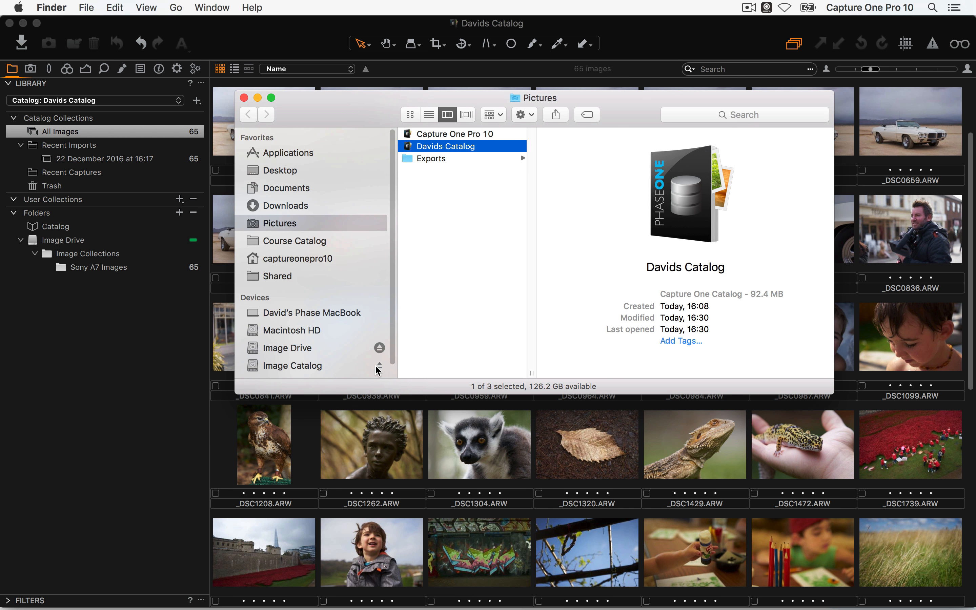
pyautogui.click(306, 347)
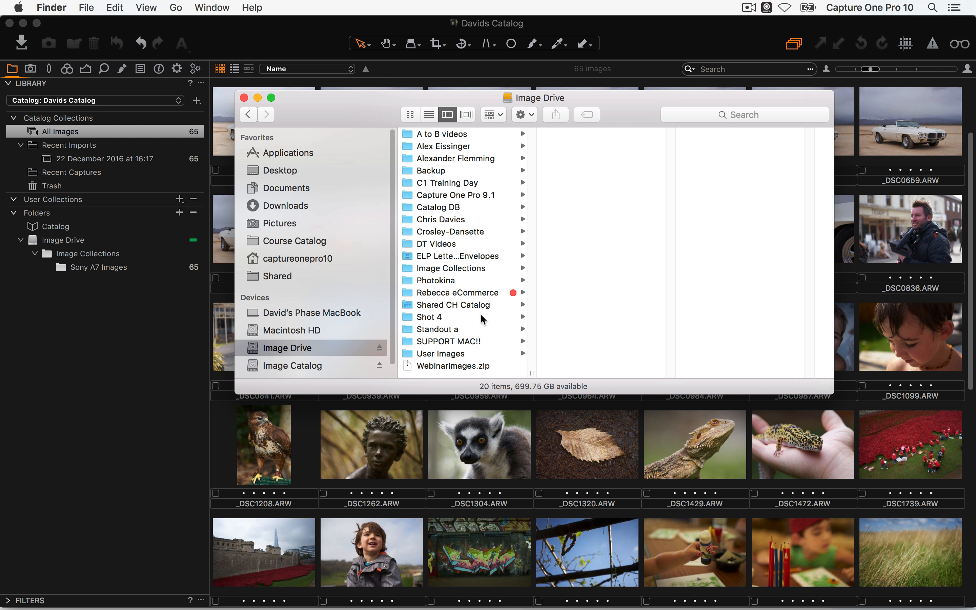
pyautogui.click(467, 267)
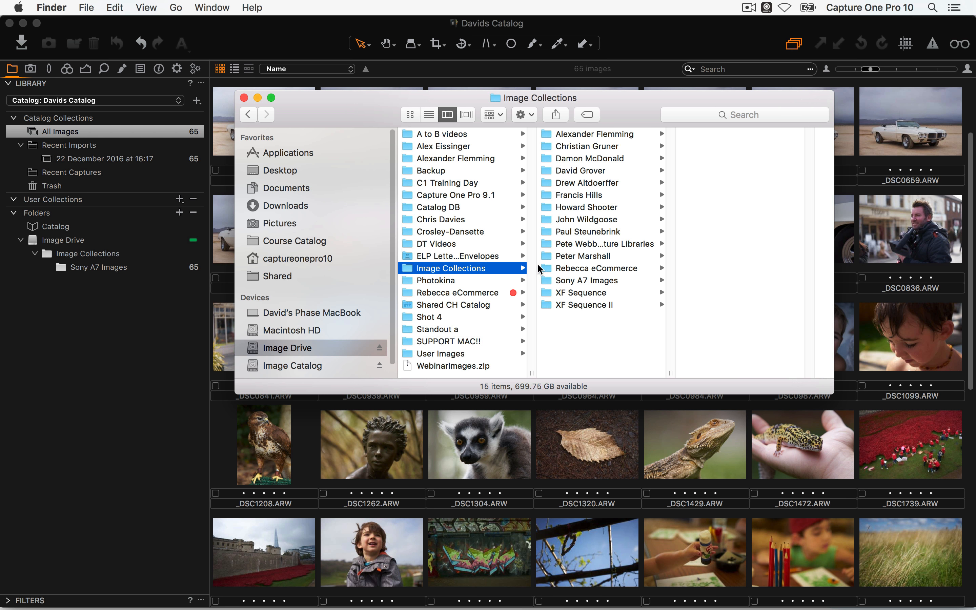
pyautogui.click(581, 280)
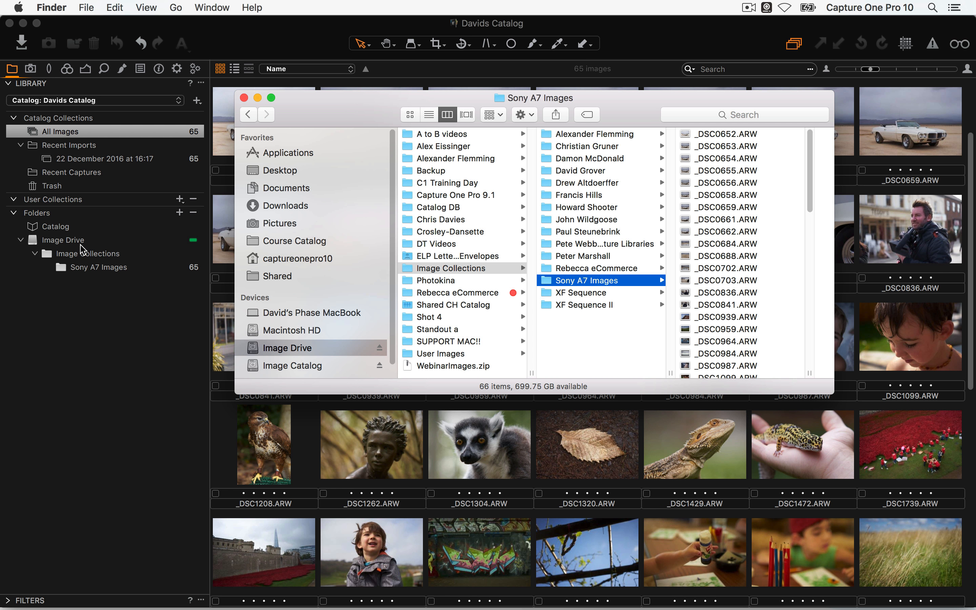
pyautogui.click(159, 440)
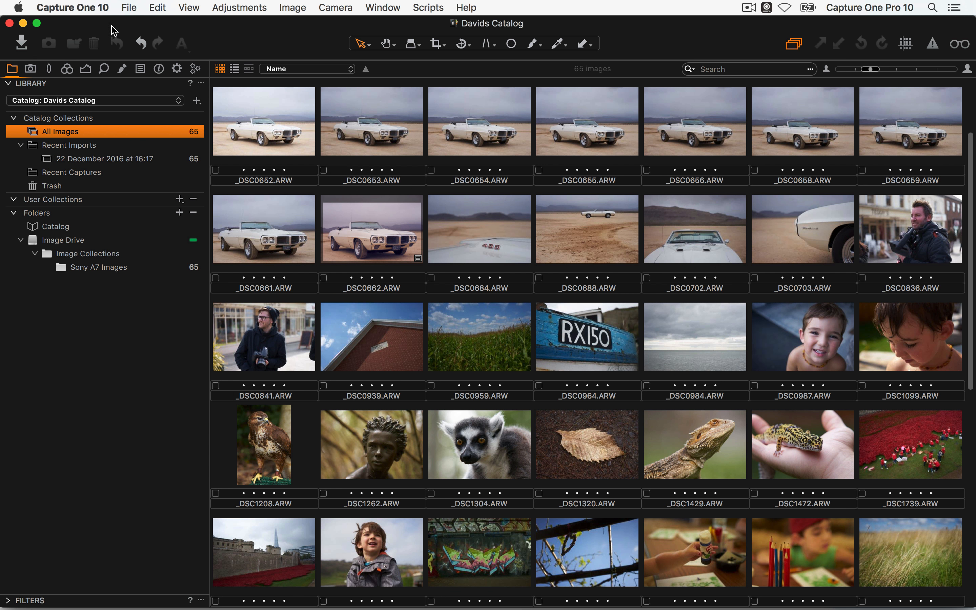
pyautogui.click(16, 44)
pyautogui.click(180, 72)
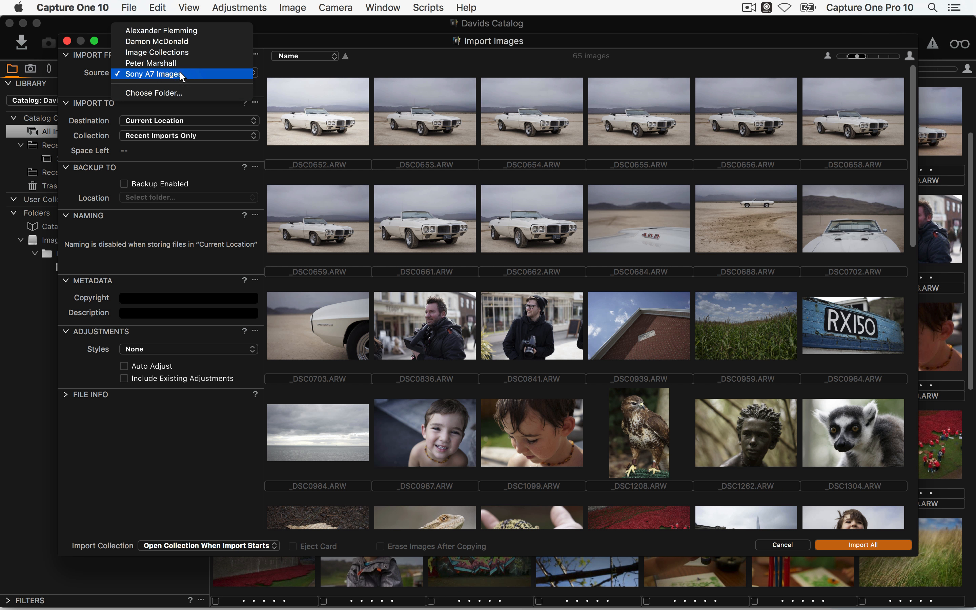
pyautogui.click(181, 92)
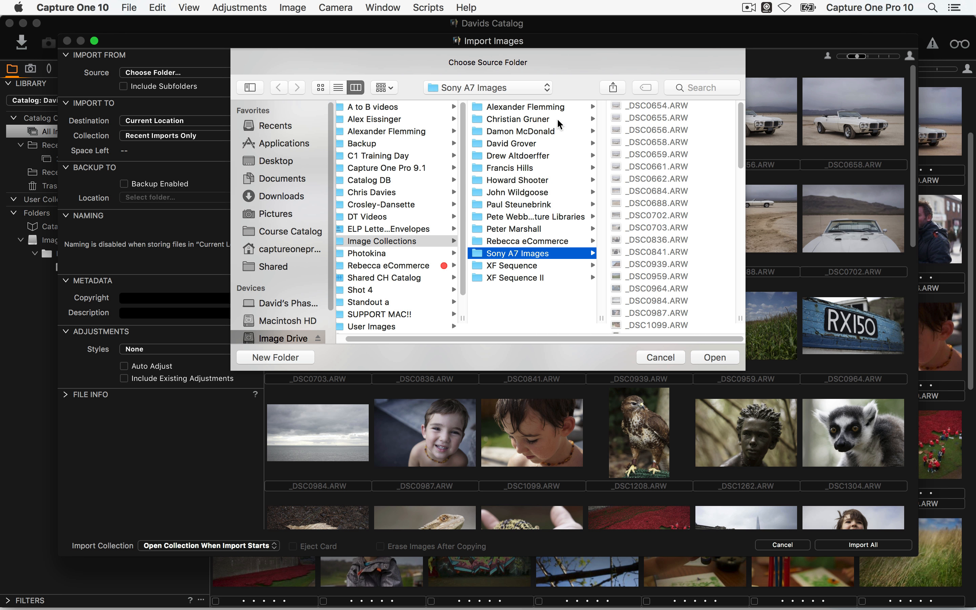
pyautogui.click(533, 131)
pyautogui.click(722, 358)
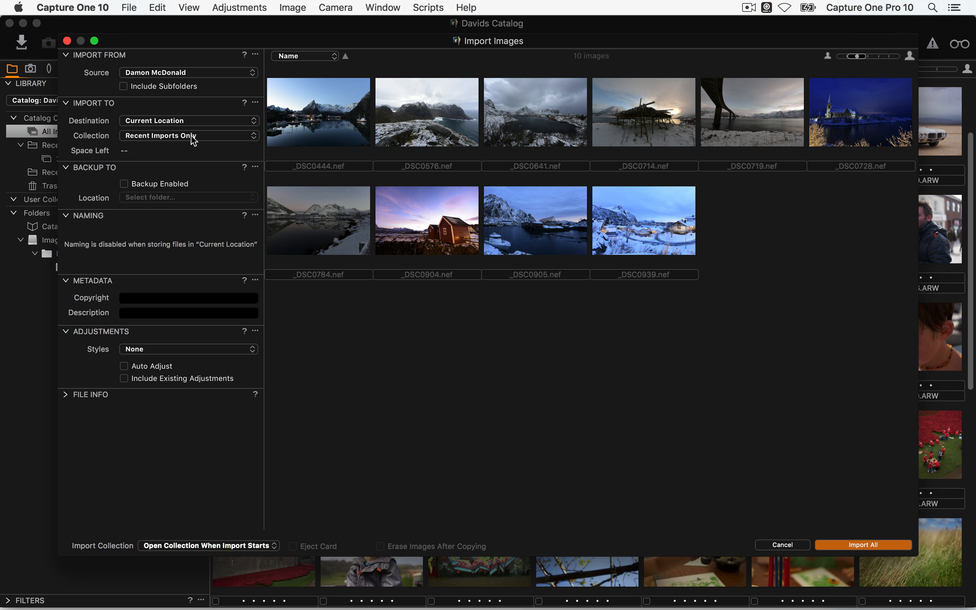
pyautogui.click(863, 545)
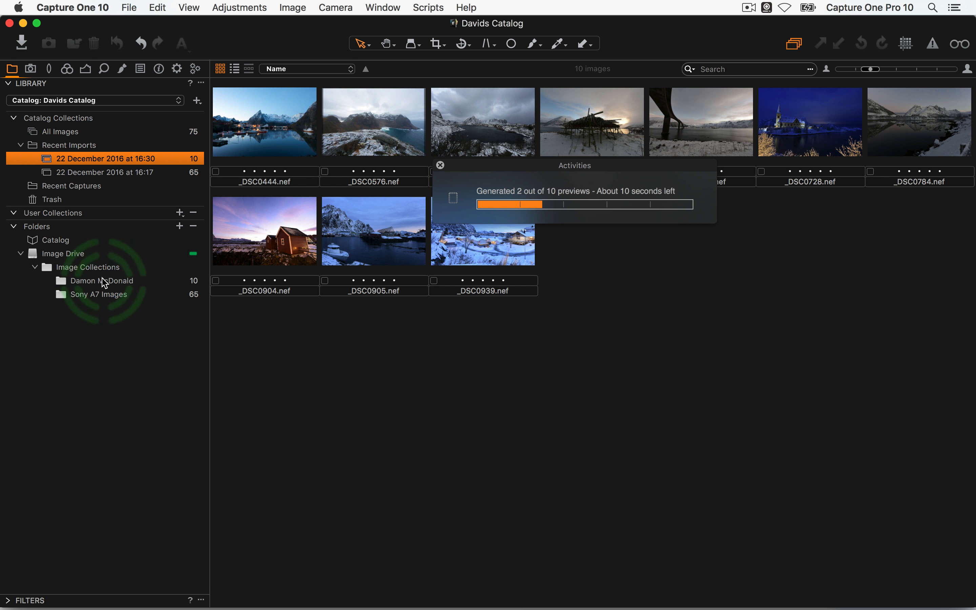
pyautogui.moveTo(547, 168); pyautogui.dragTo(670, 220)
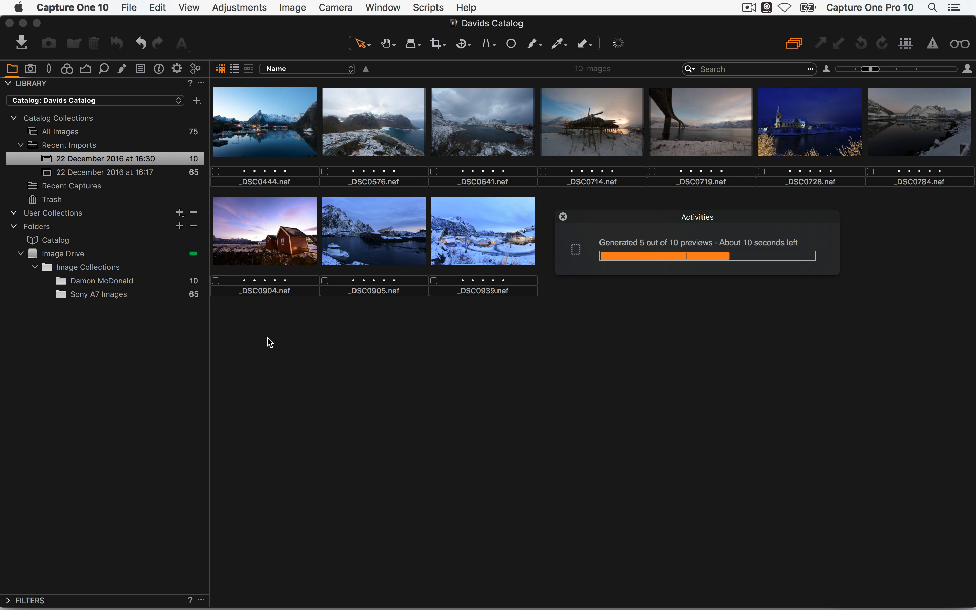
pyautogui.click(91, 133)
pyautogui.click(92, 133)
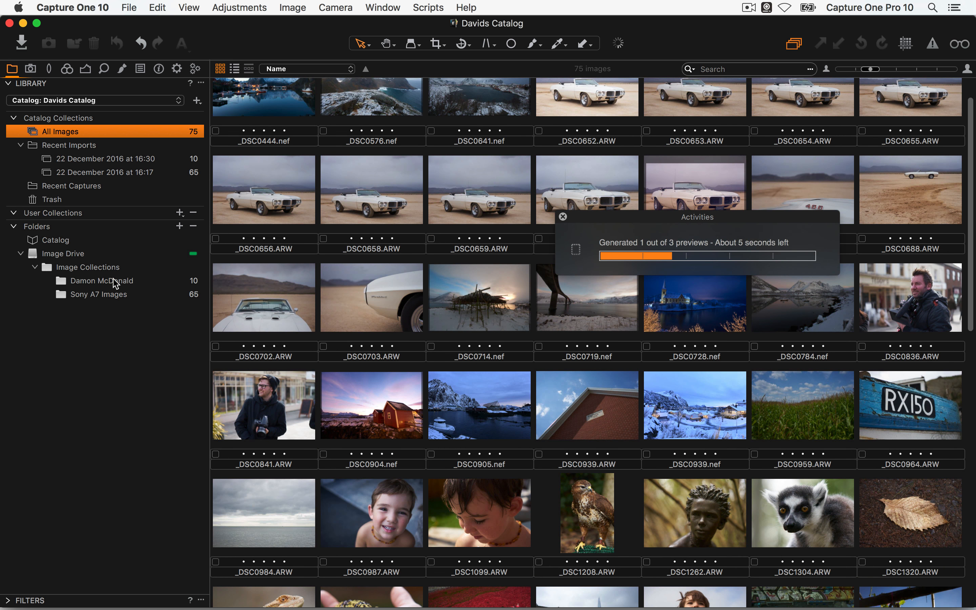
pyautogui.click(108, 282)
pyautogui.click(112, 299)
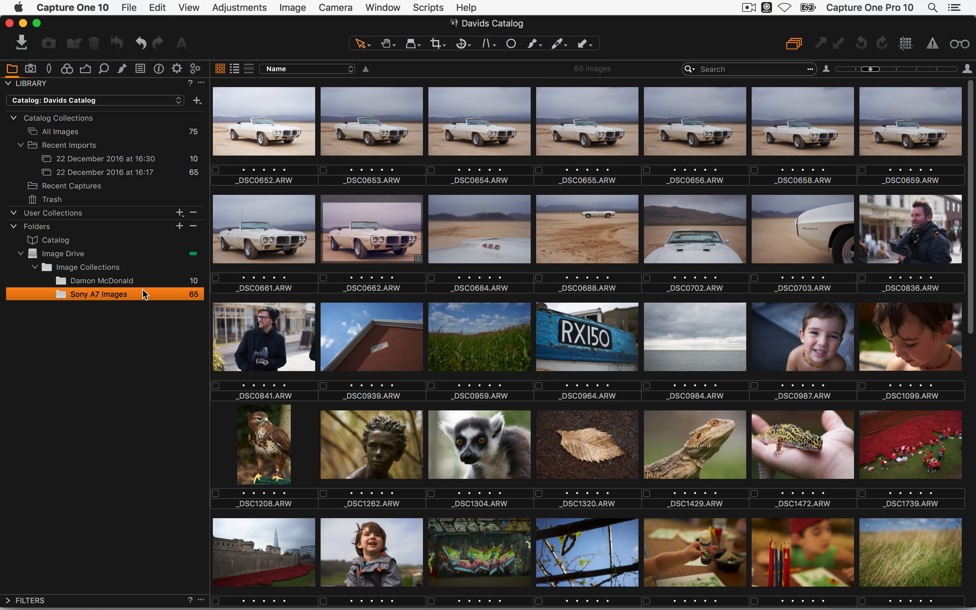
pyautogui.press('Up')
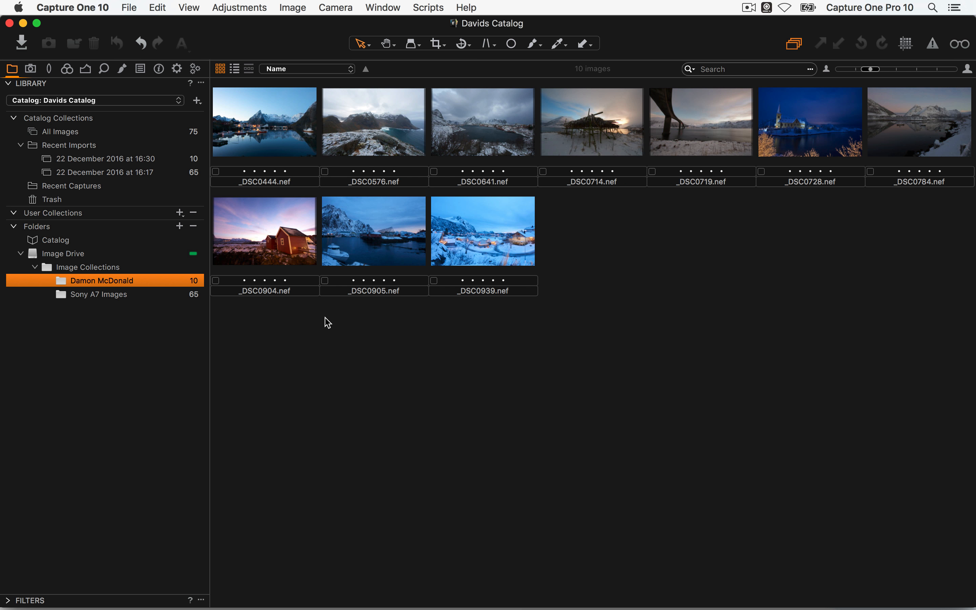
pyautogui.click(254, 239)
pyautogui.moveTo(254, 239); pyautogui.dragTo(119, 293)
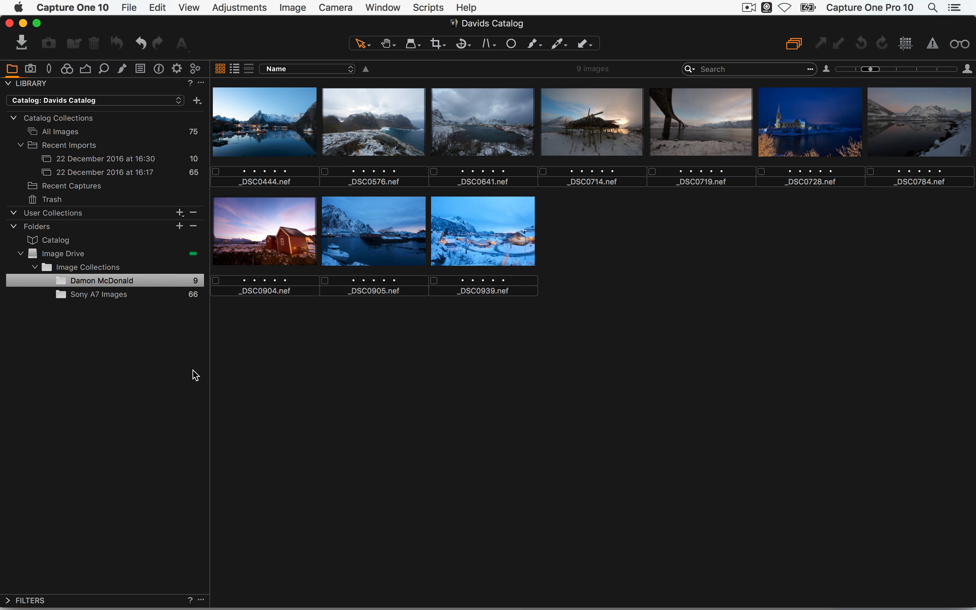
pyautogui.click(128, 298)
pyautogui.scroll(-10, 387, 226)
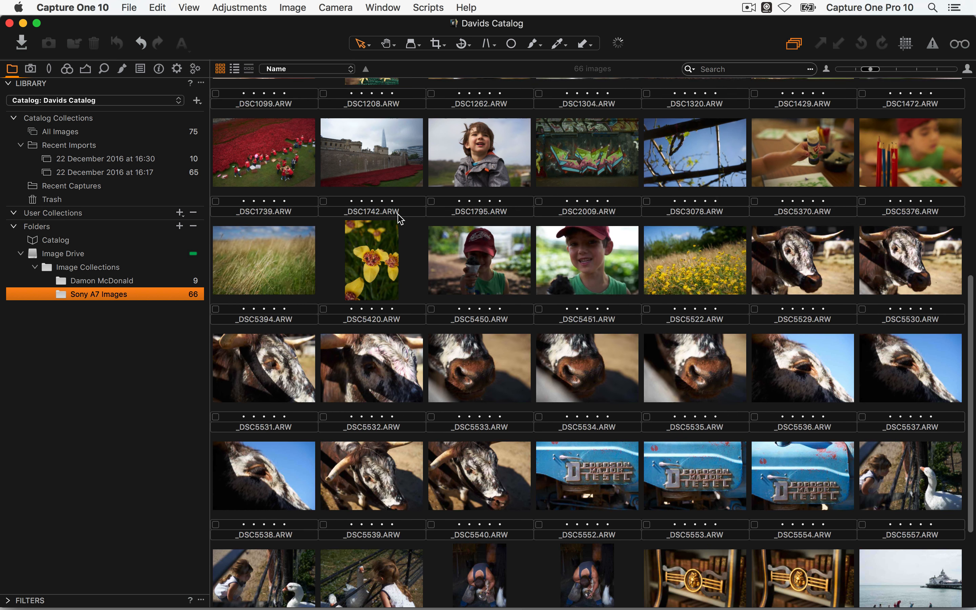
pyautogui.scroll(10, 381, 271)
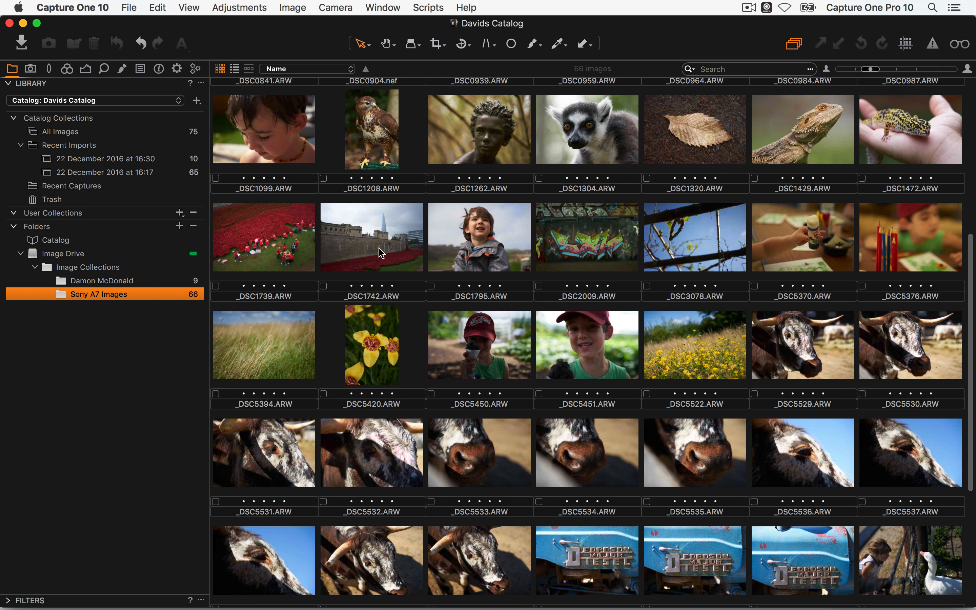
pyautogui.scroll(-2, 386, 242)
pyautogui.scroll(2, 381, 218)
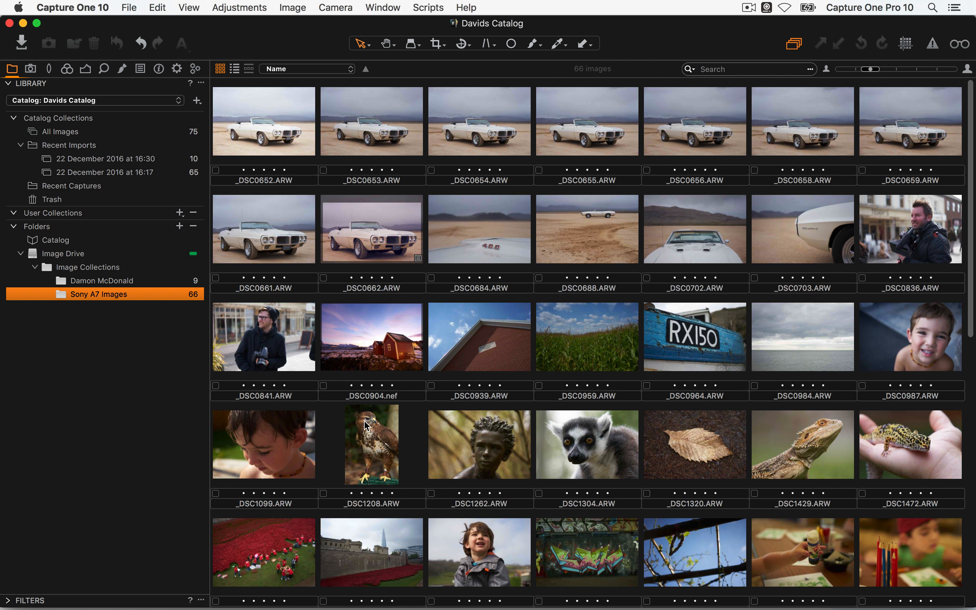
pyautogui.moveTo(250, 144); pyautogui.dragTo(126, 283)
pyautogui.click(121, 280)
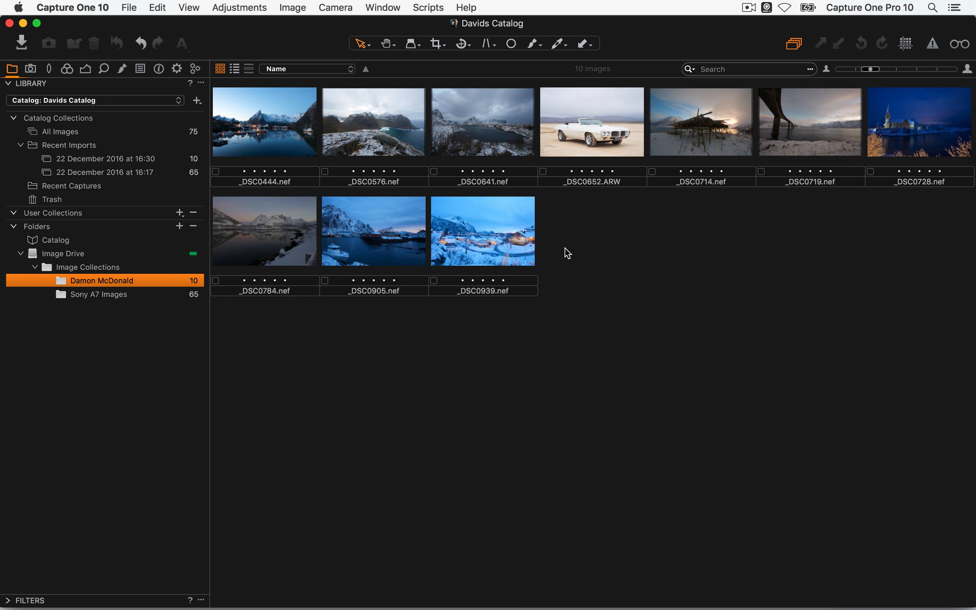
pyautogui.click(87, 7)
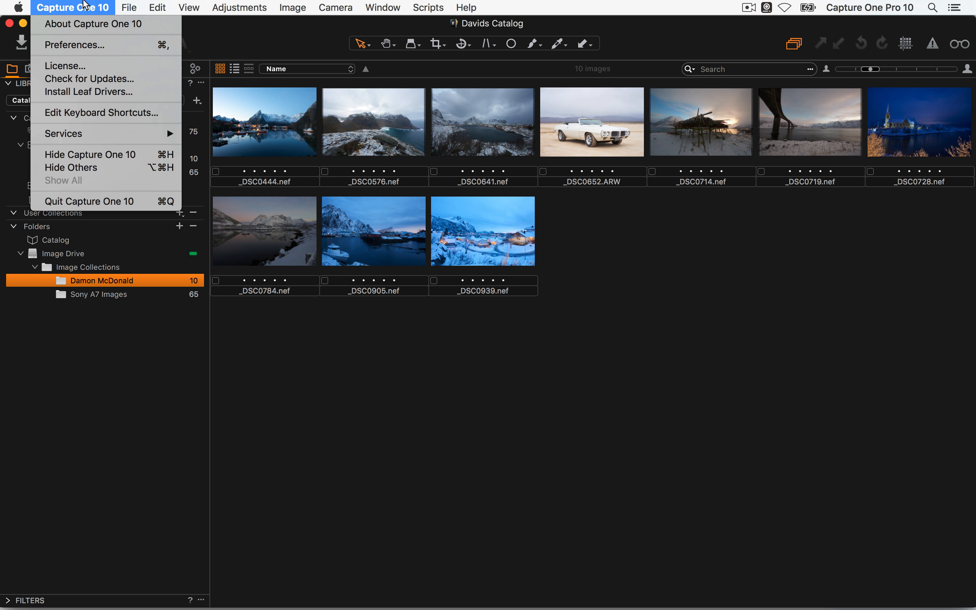
pyautogui.click(80, 45)
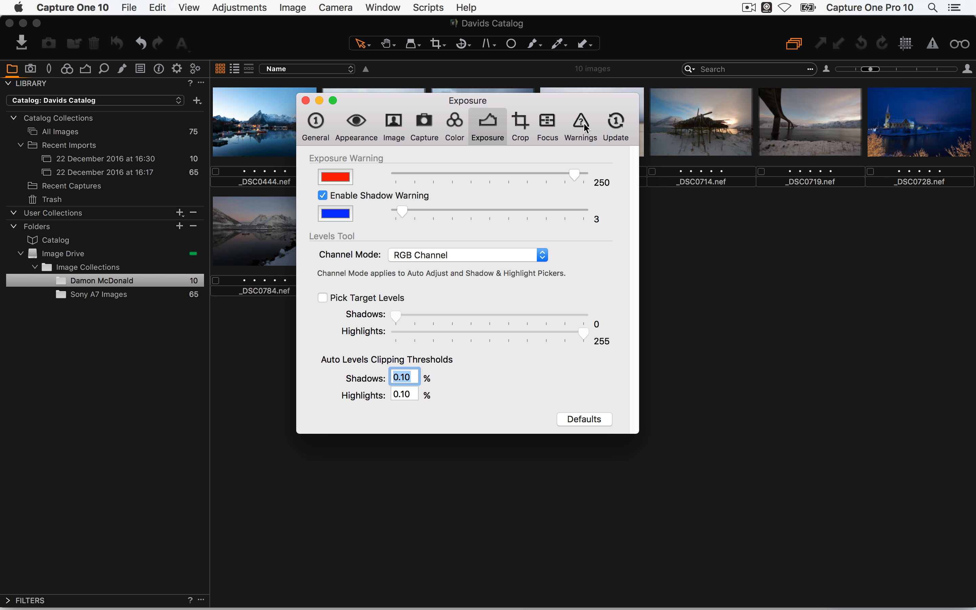
pyautogui.click(586, 121)
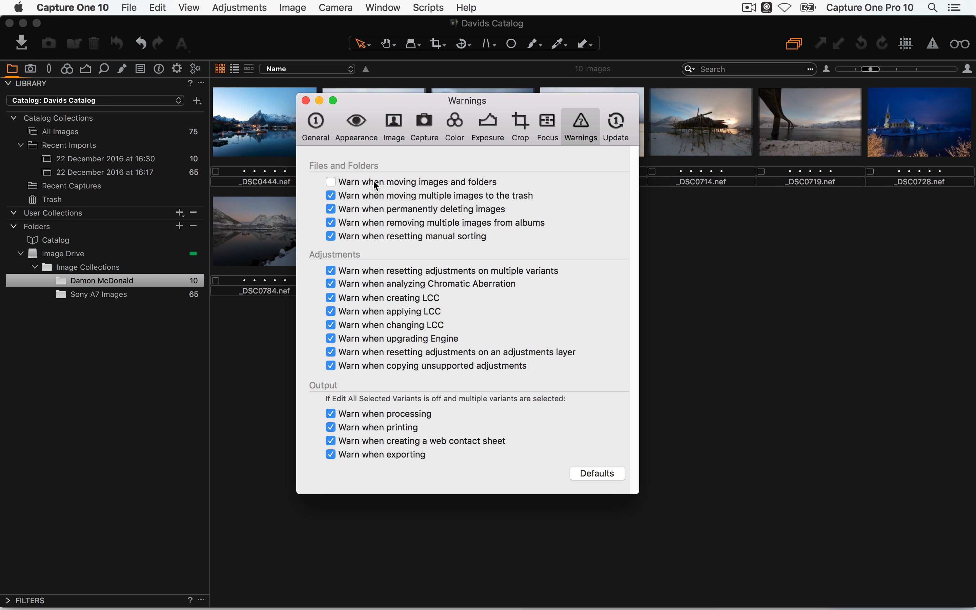
pyautogui.click(306, 100)
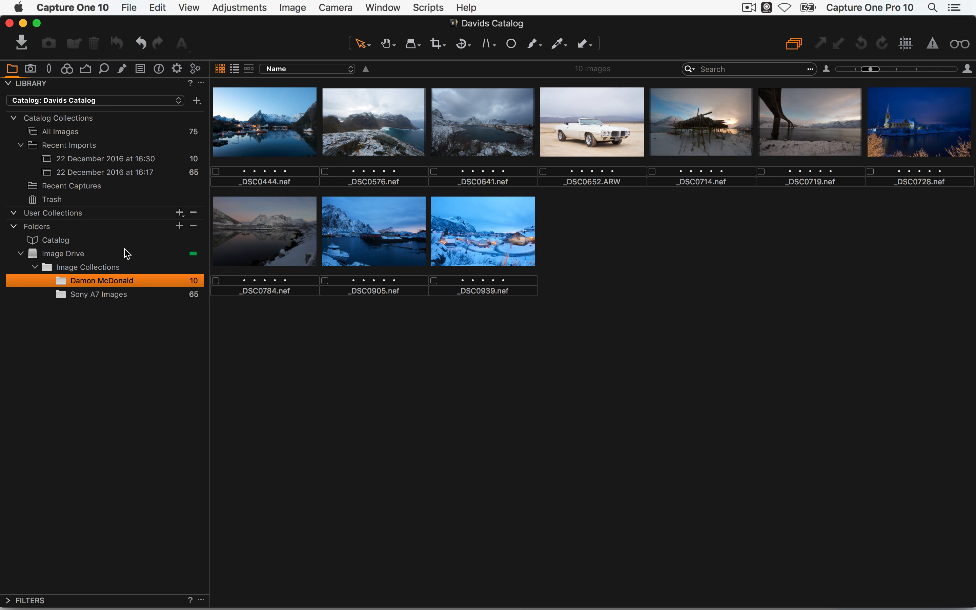
pyautogui.moveTo(61, 300); pyautogui.dragTo(100, 280)
pyautogui.click(109, 292)
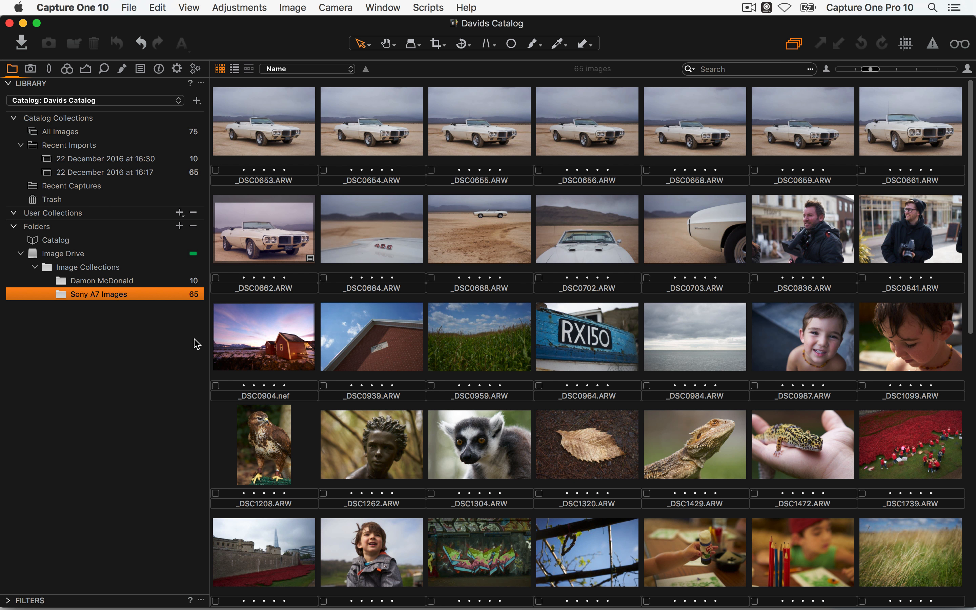
pyautogui.click(118, 281)
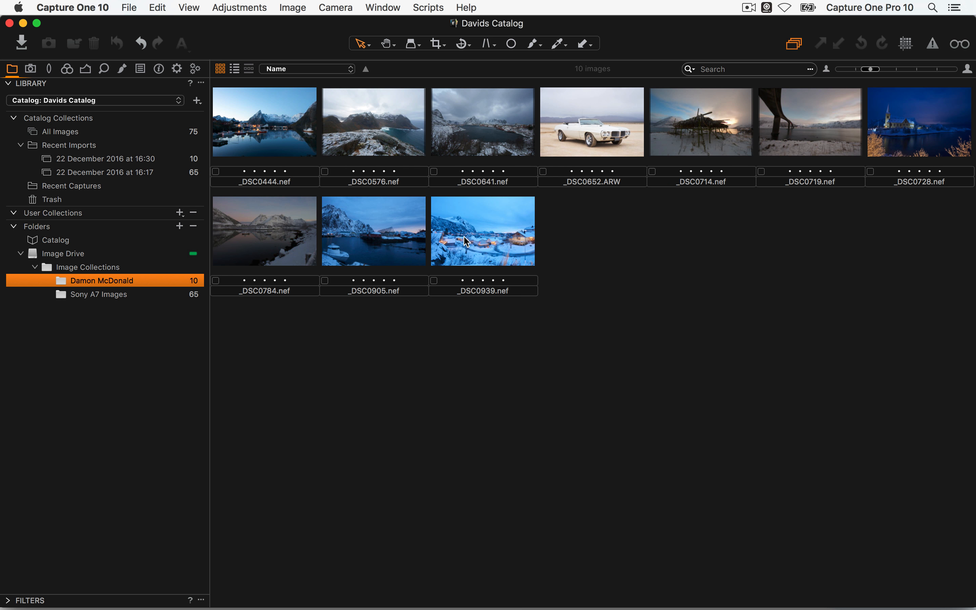
pyautogui.moveTo(476, 239); pyautogui.dragTo(59, 242)
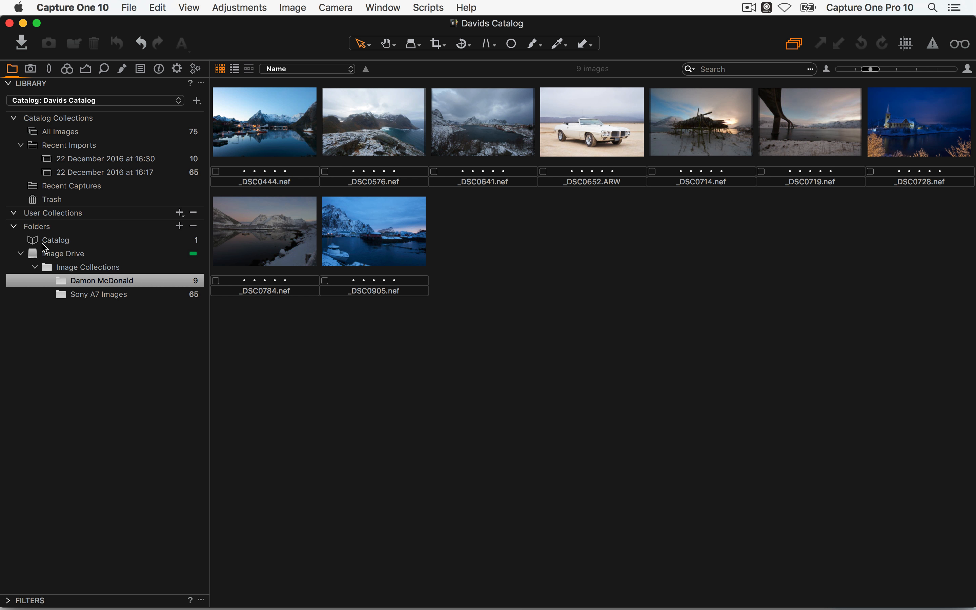
pyautogui.moveTo(273, 246); pyautogui.dragTo(70, 235)
pyautogui.click(282, 136)
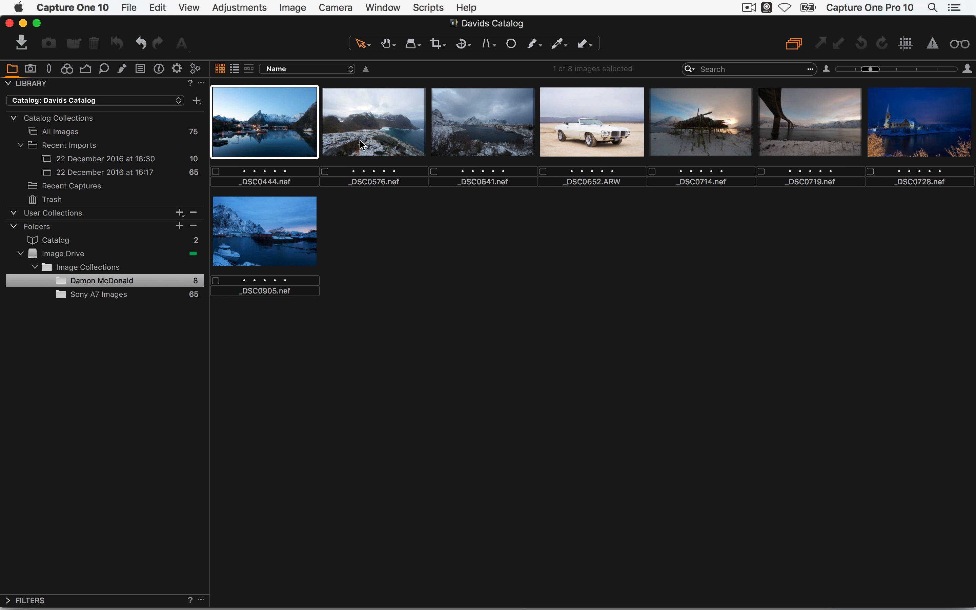
pyautogui.keyDown('shift'); pyautogui.click(370, 154); pyautogui.keyUp('shift')
pyautogui.moveTo(267, 133); pyautogui.dragTo(73, 239)
pyautogui.click(87, 242)
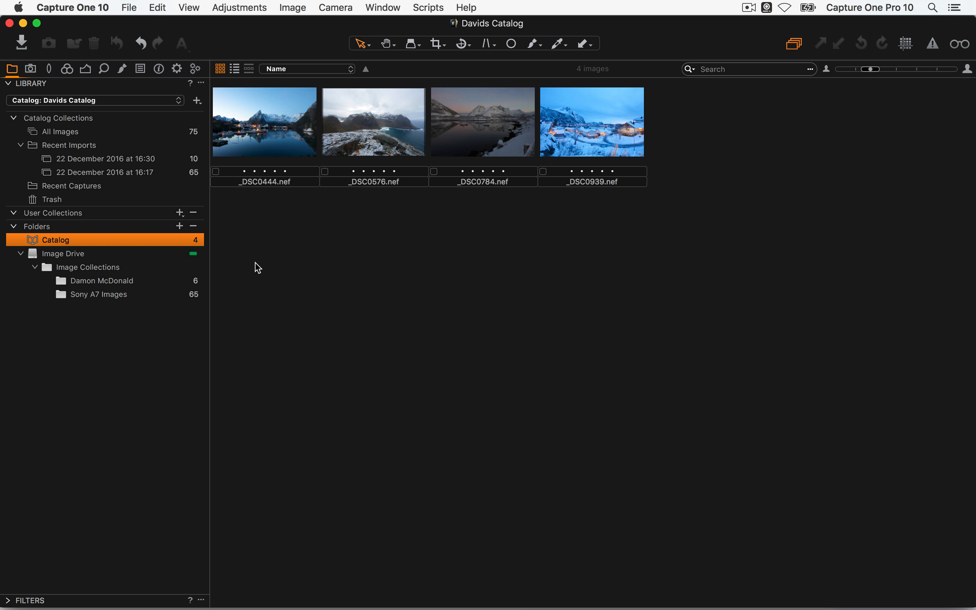
pyautogui.click(113, 284)
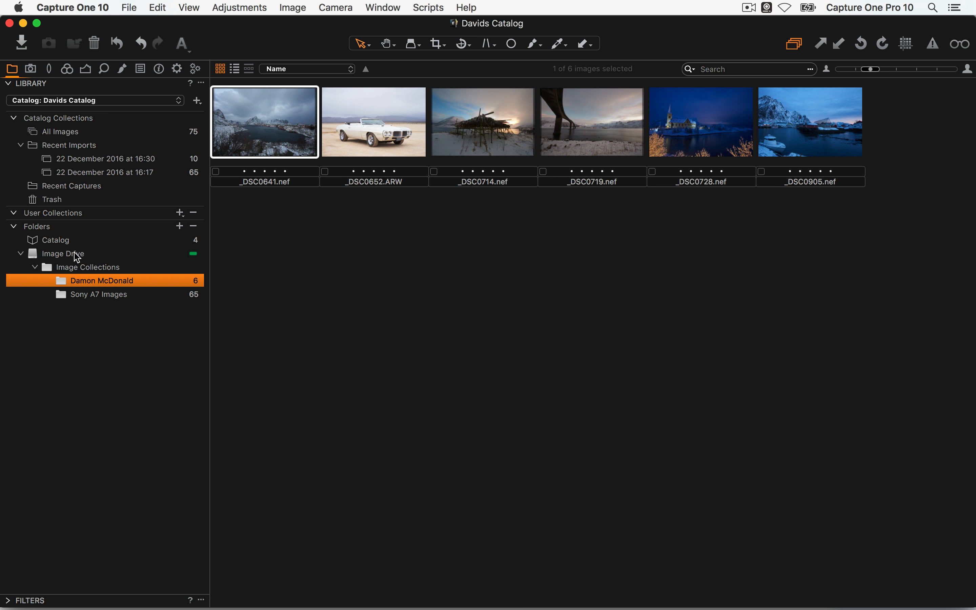
pyautogui.moveTo(256, 147); pyautogui.dragTo(122, 278)
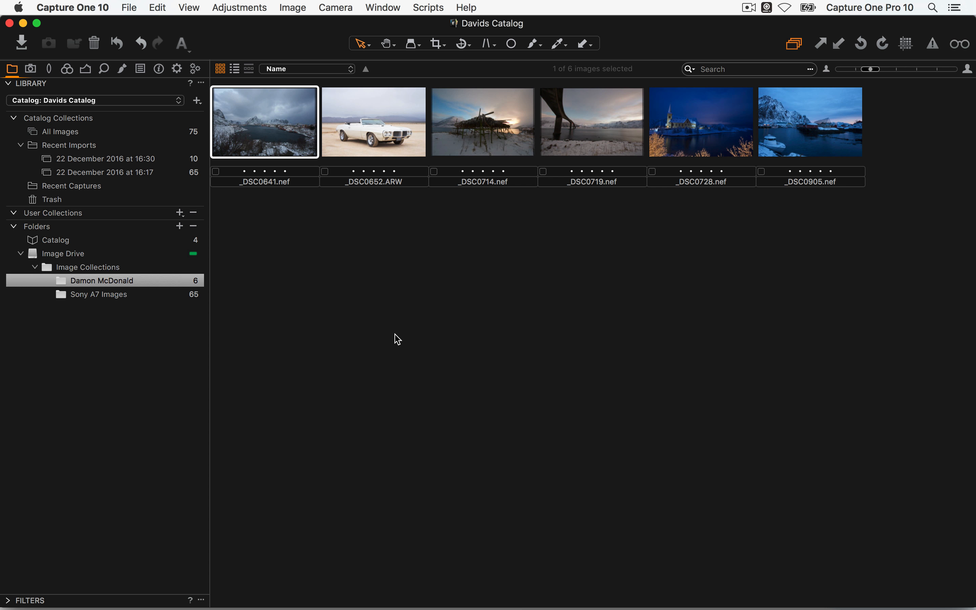
pyautogui.click(122, 282)
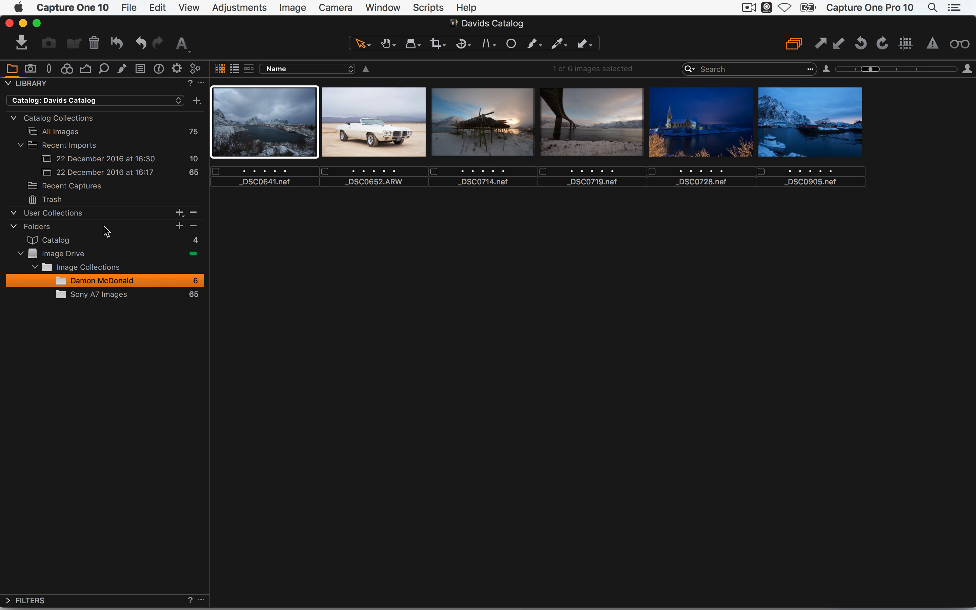
pyautogui.click(81, 245)
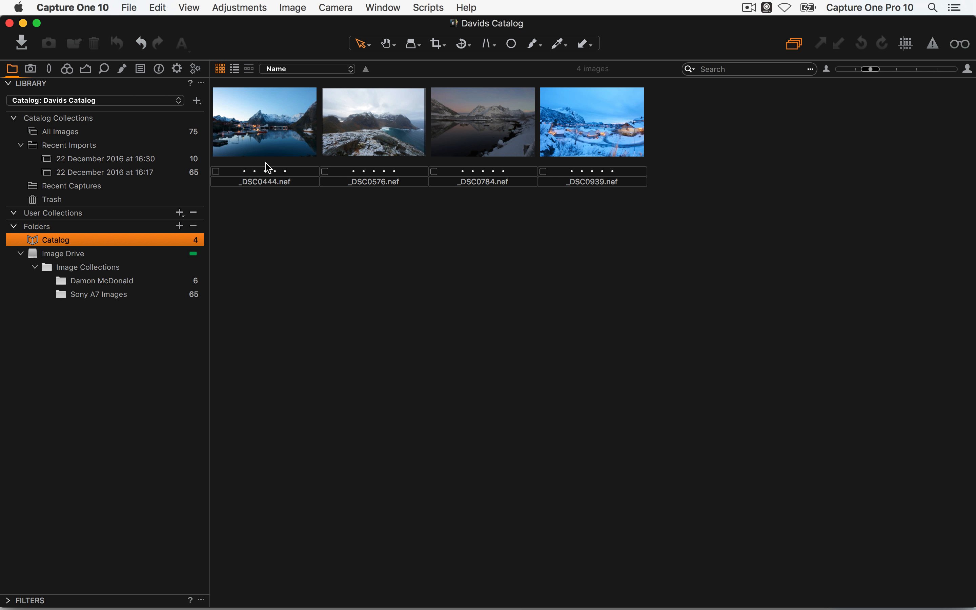
pyautogui.moveTo(268, 167); pyautogui.dragTo(113, 279)
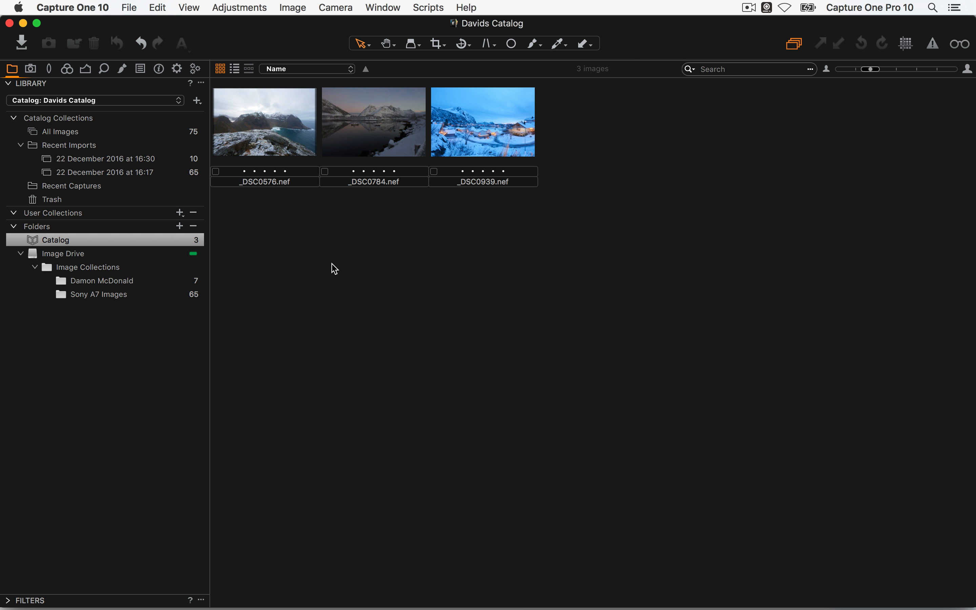
pyautogui.click(121, 279)
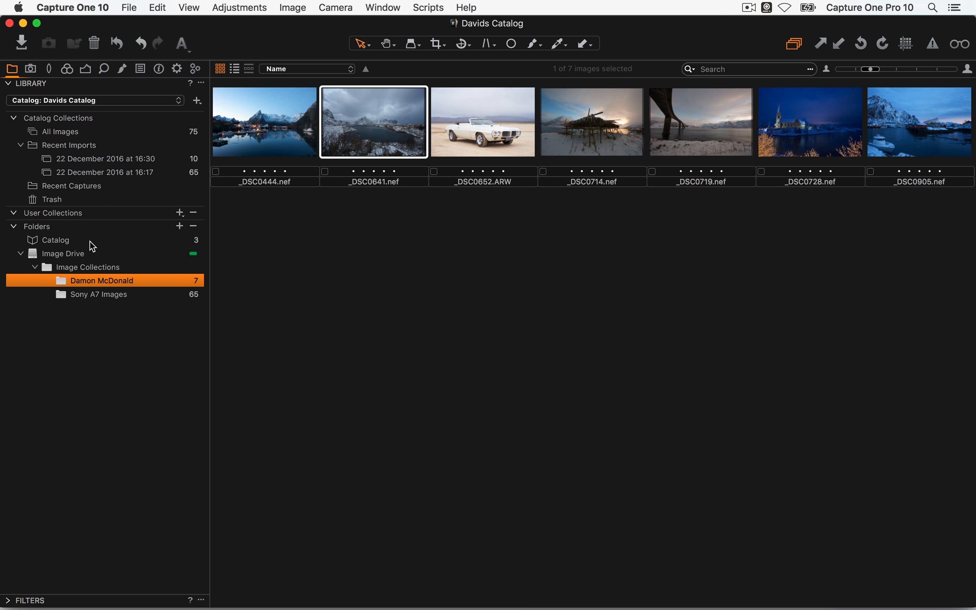
pyautogui.rightClick(111, 298)
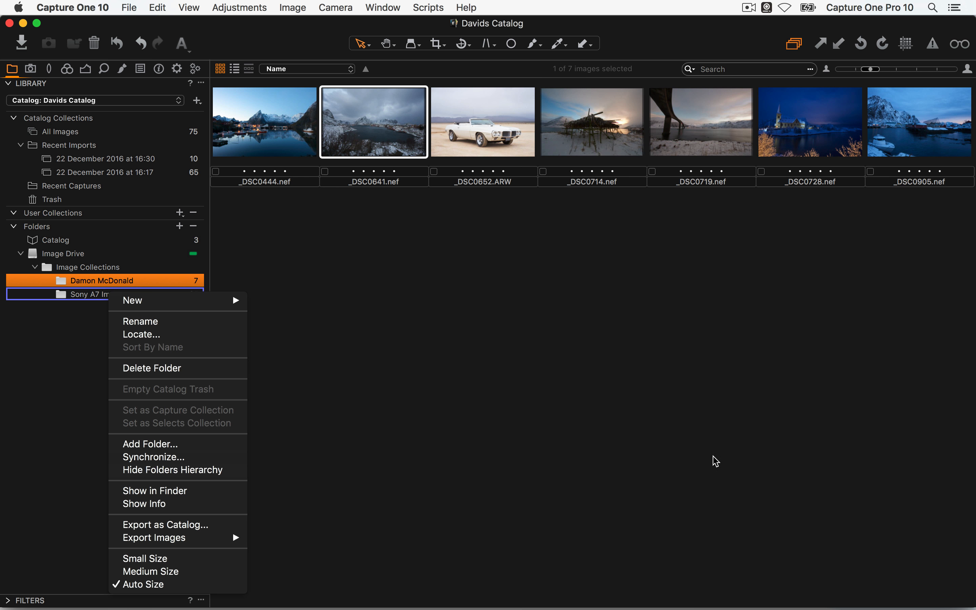
pyautogui.click(141, 472)
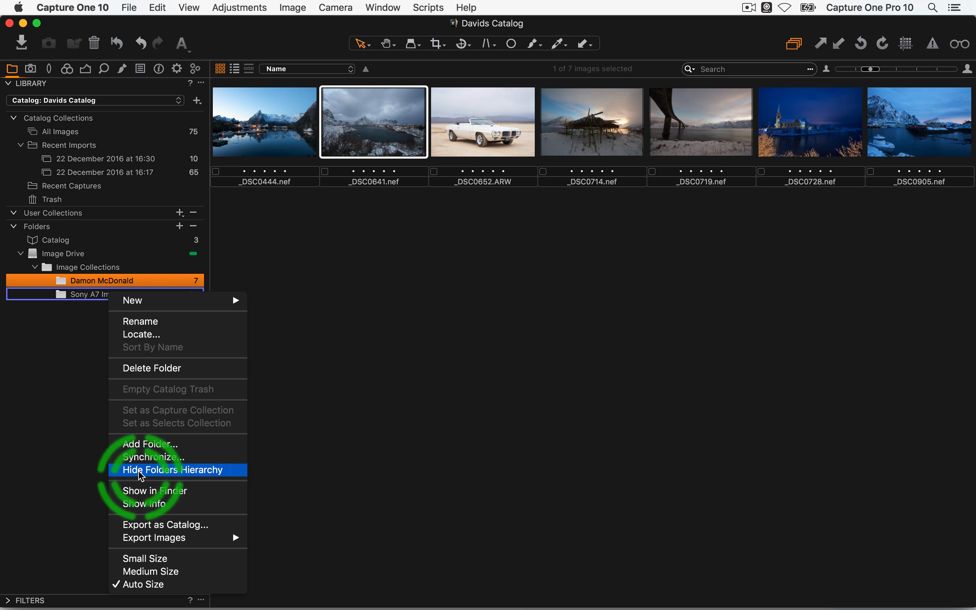
pyautogui.click(151, 473)
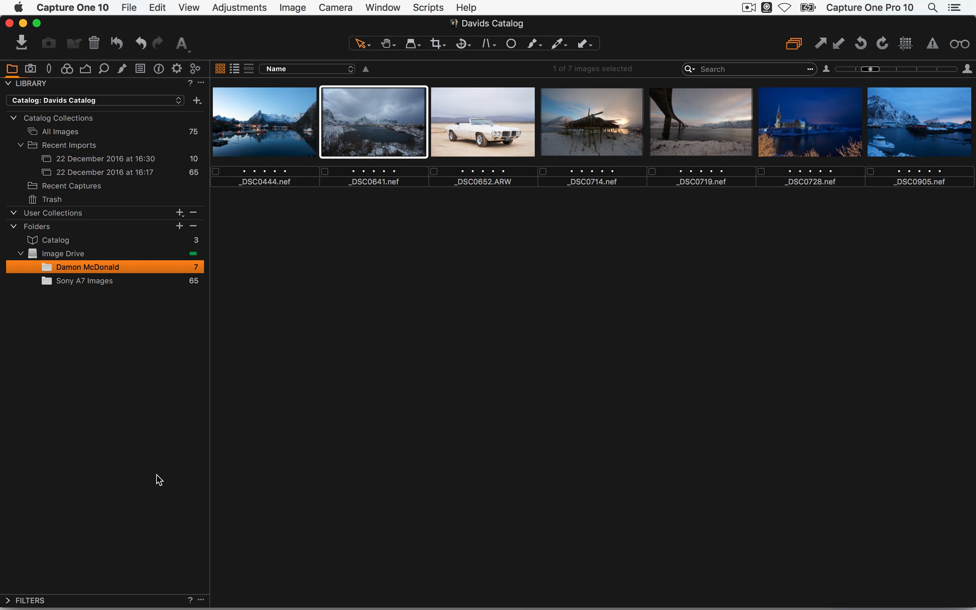
pyautogui.rightClick(78, 255)
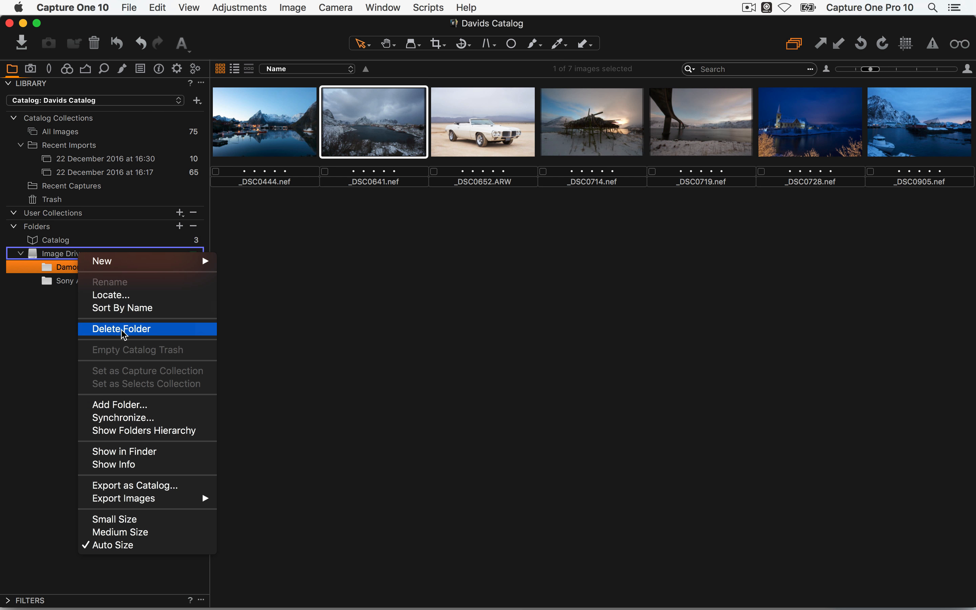
pyautogui.click(142, 435)
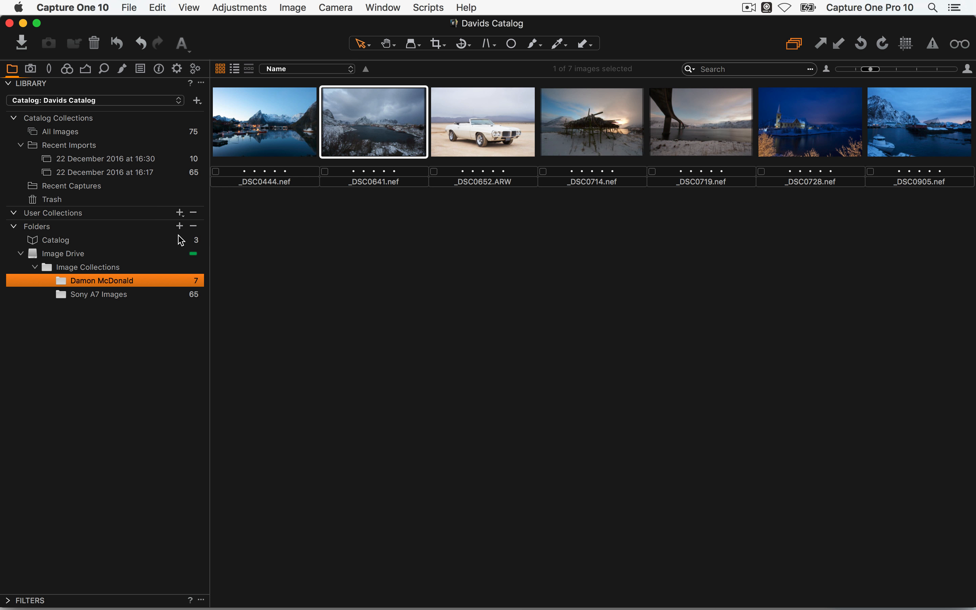
# Create a new folder named 'My Selects' inside Sony A7 Images and add it to the catalog
pyautogui.click(104, 294)
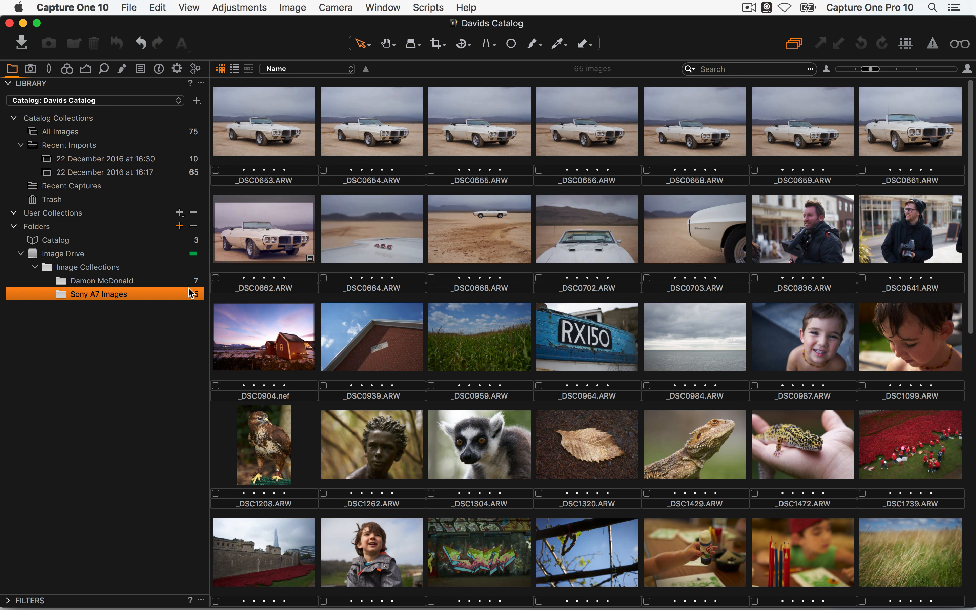
pyautogui.click(179, 226)
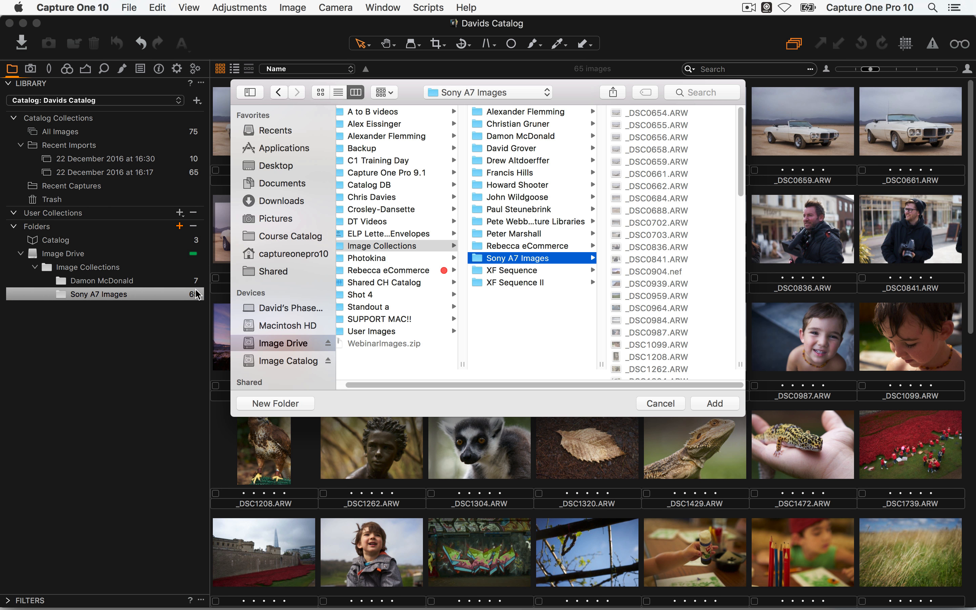
pyautogui.click(283, 406)
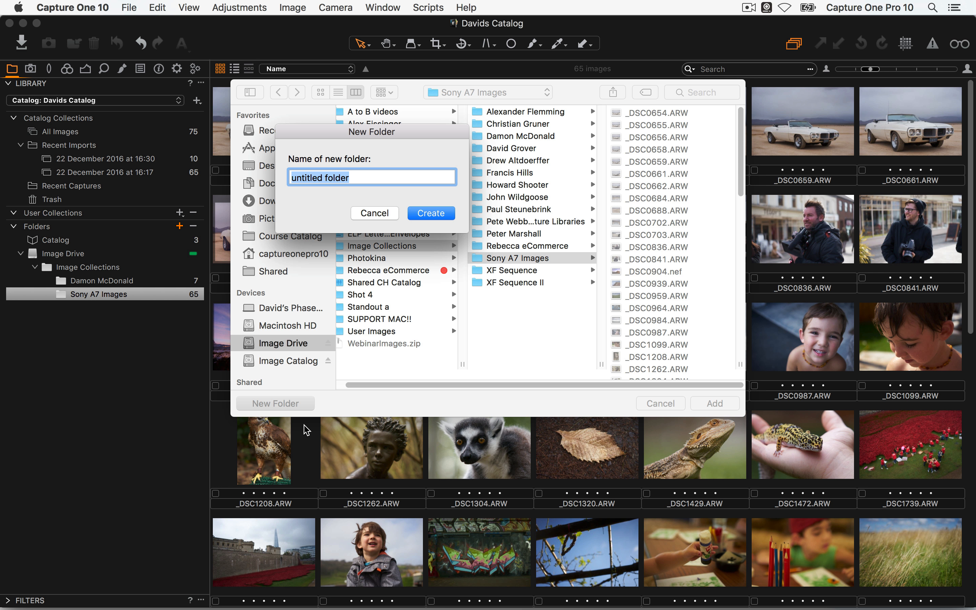
pyautogui.write('My Selects')
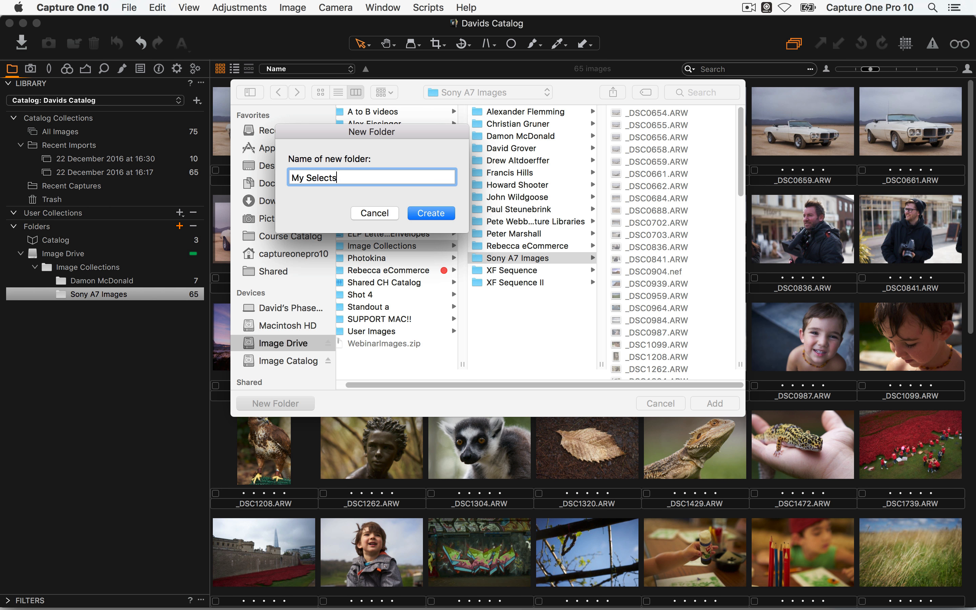
pyautogui.click(431, 213)
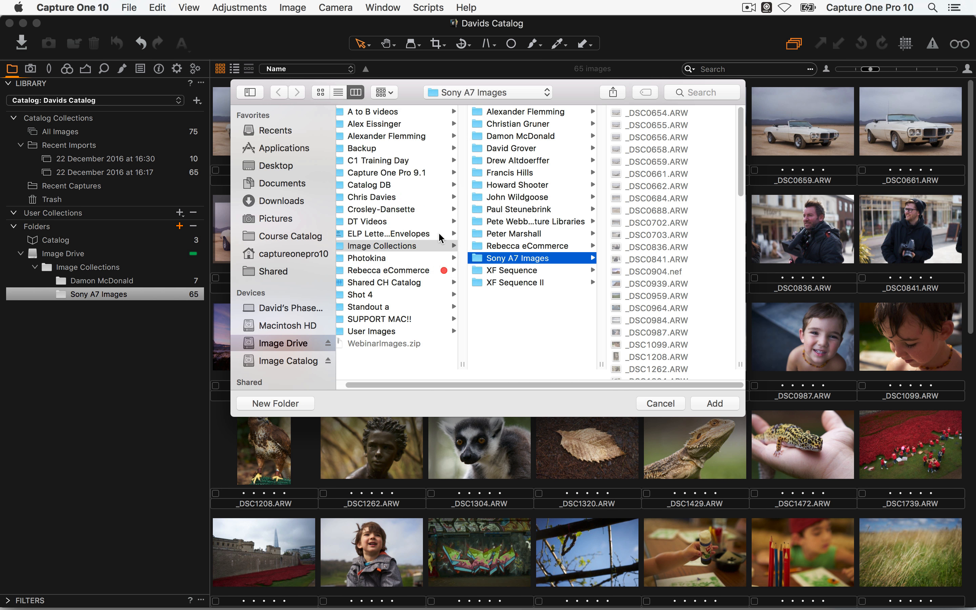
pyautogui.click(714, 403)
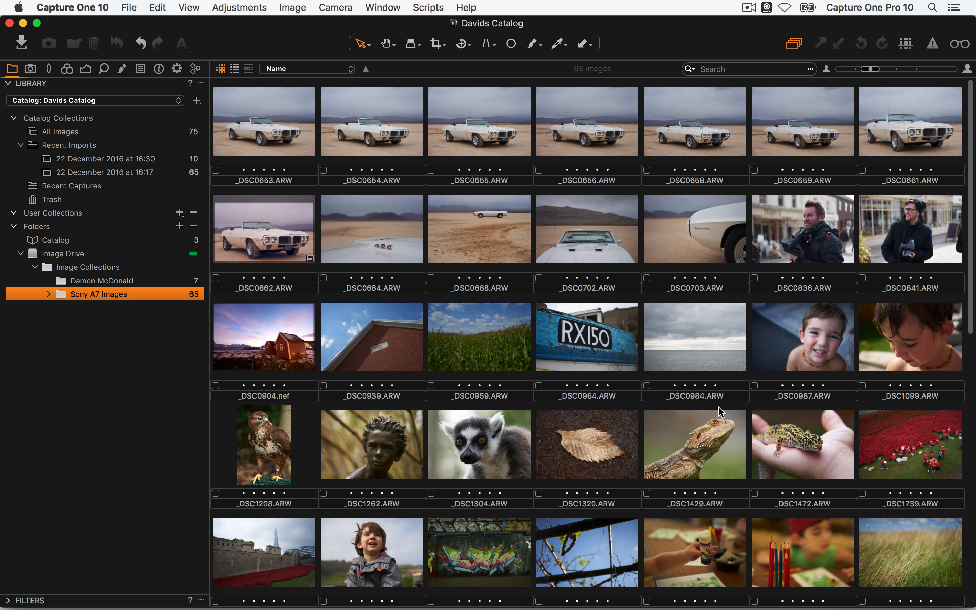
# Move _DSC0662 from Sony A7 Images into the My Selects subfolder
pyautogui.click(49, 295)
pyautogui.moveTo(254, 248); pyautogui.dragTo(115, 308)
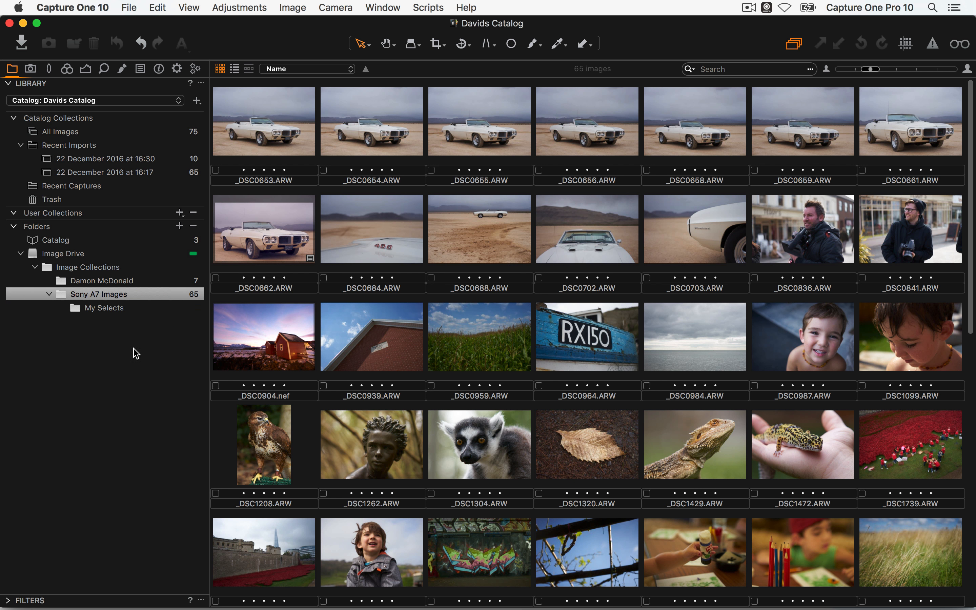
pyautogui.click(89, 309)
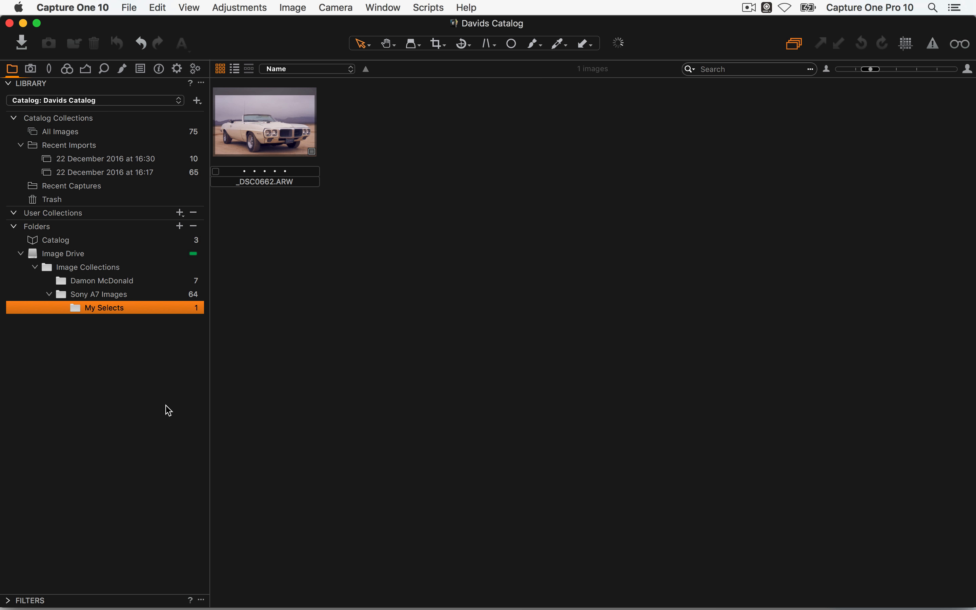
pyautogui.click(116, 296)
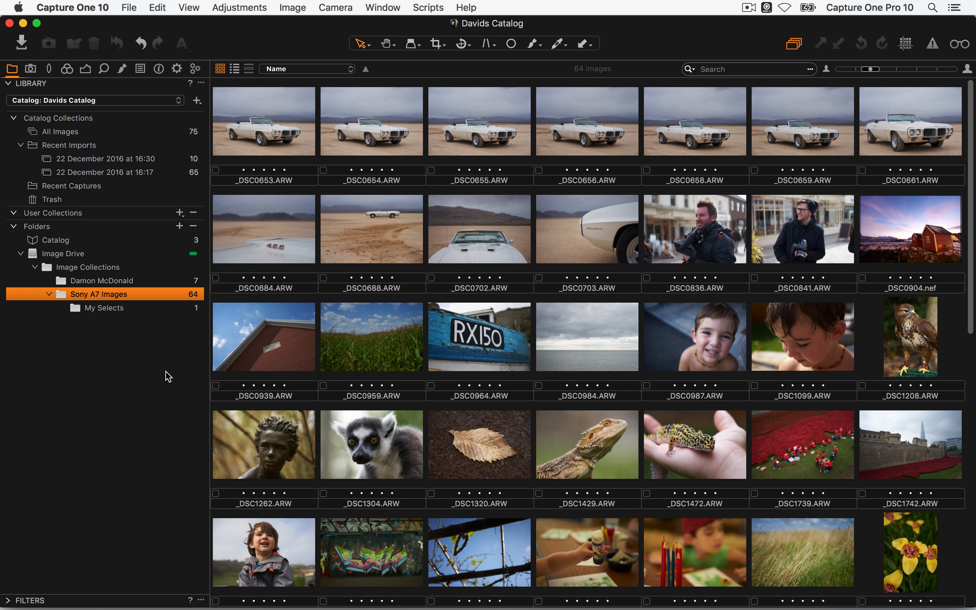
pyautogui.press('super+Tab')
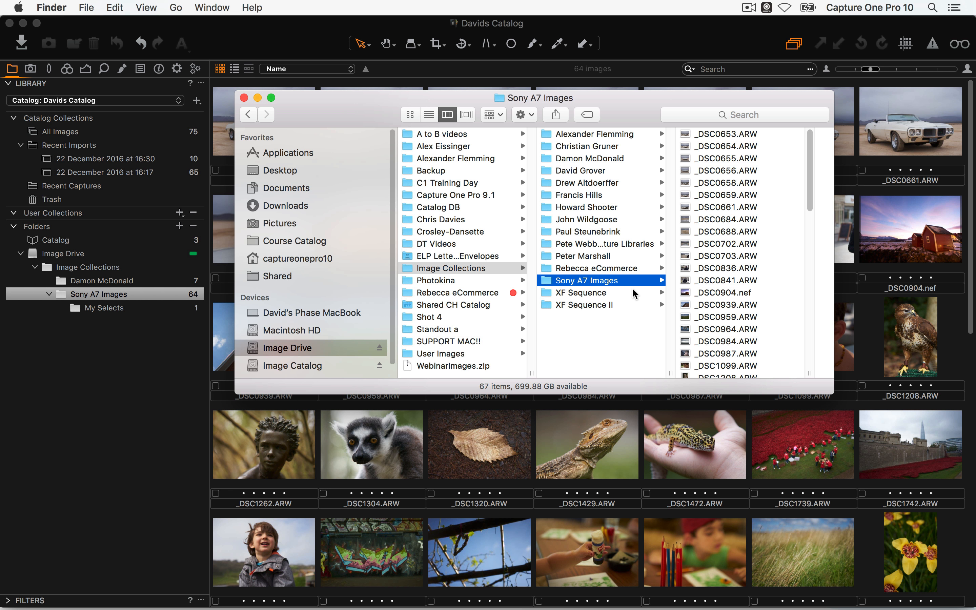
pyautogui.click(121, 423)
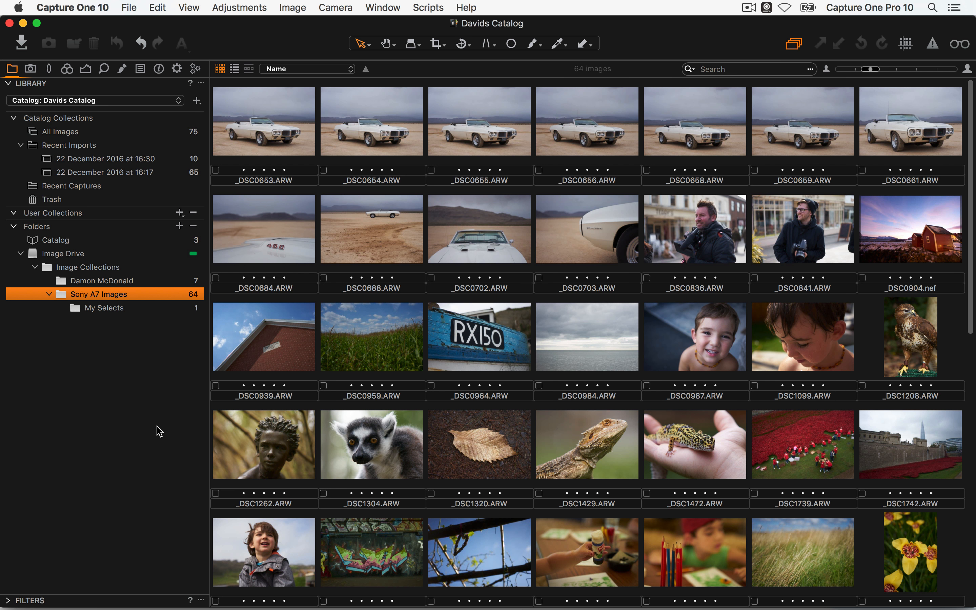
pyautogui.rightClick(477, 337)
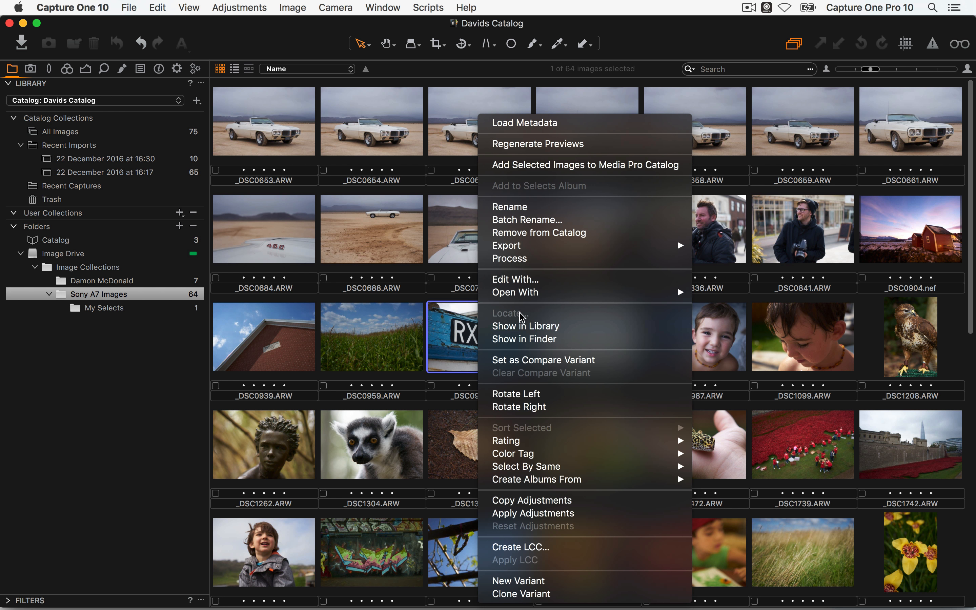
pyautogui.click(459, 334)
pyautogui.rightClick(109, 309)
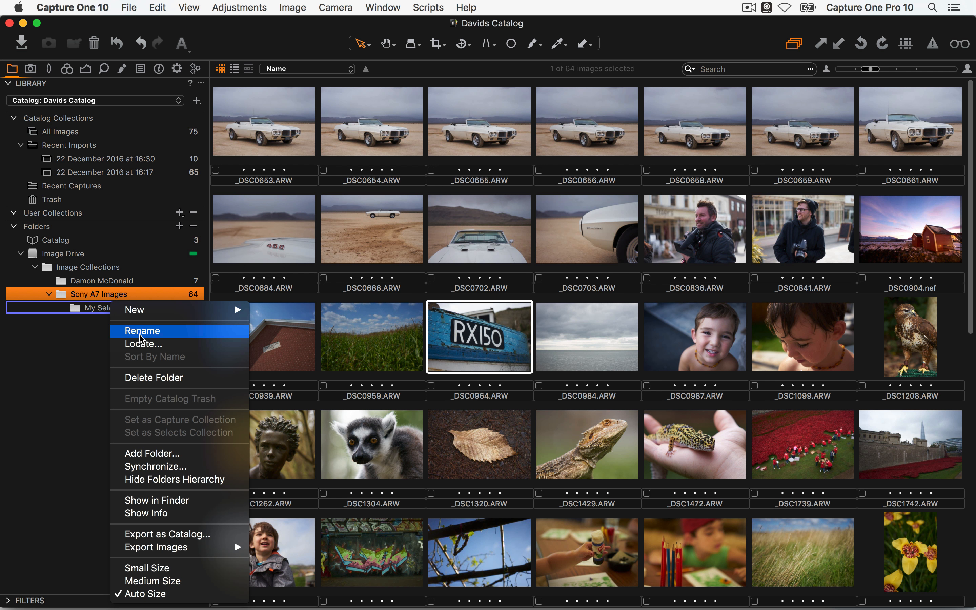
pyautogui.click(87, 344)
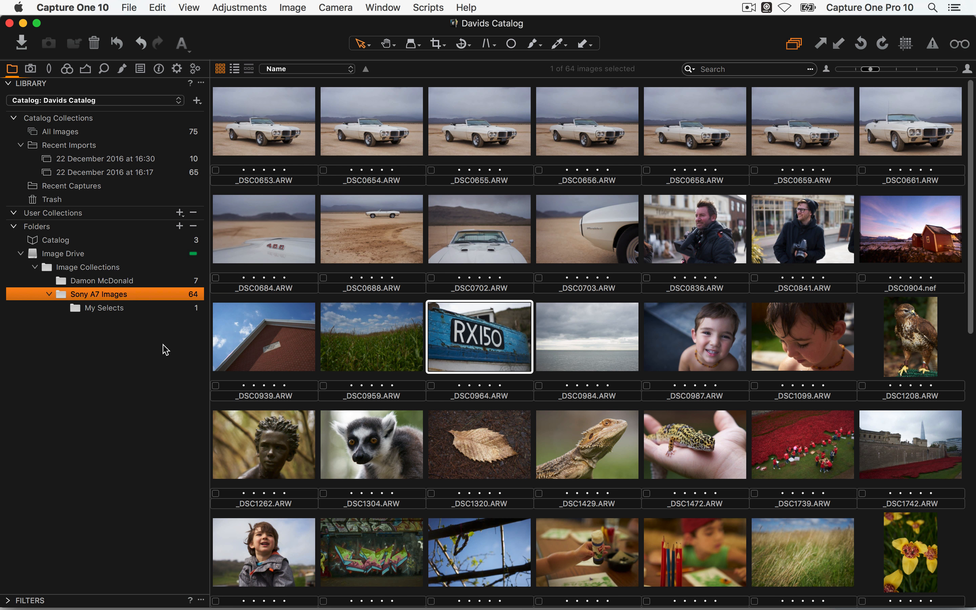
pyautogui.rightClick(111, 310)
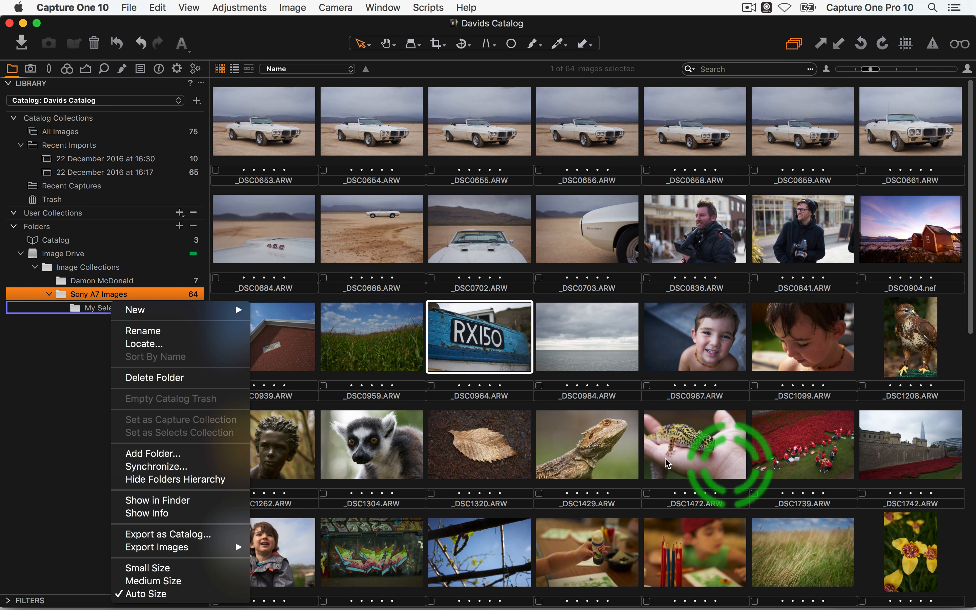
pyautogui.click(52, 397)
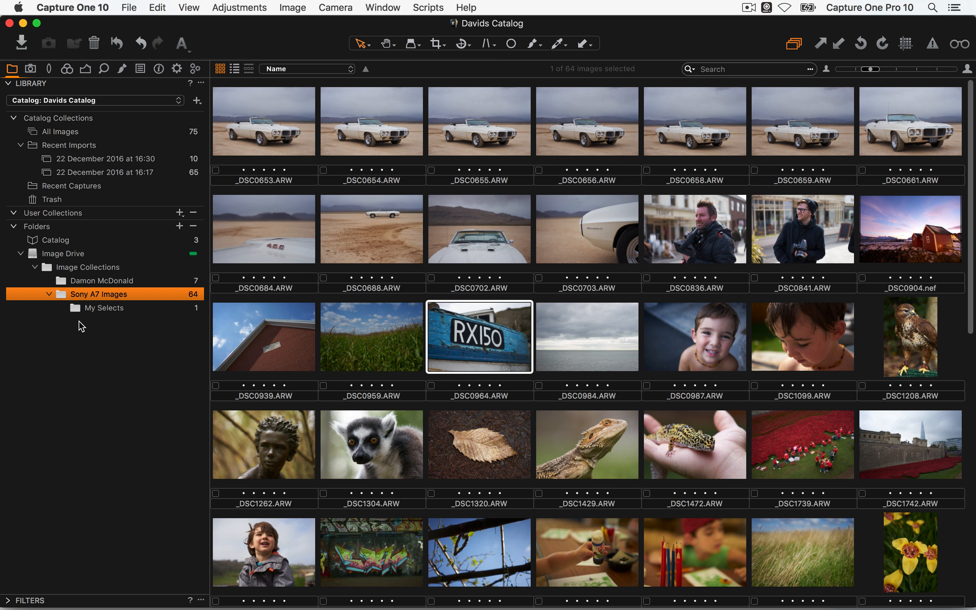
pyautogui.click(108, 311)
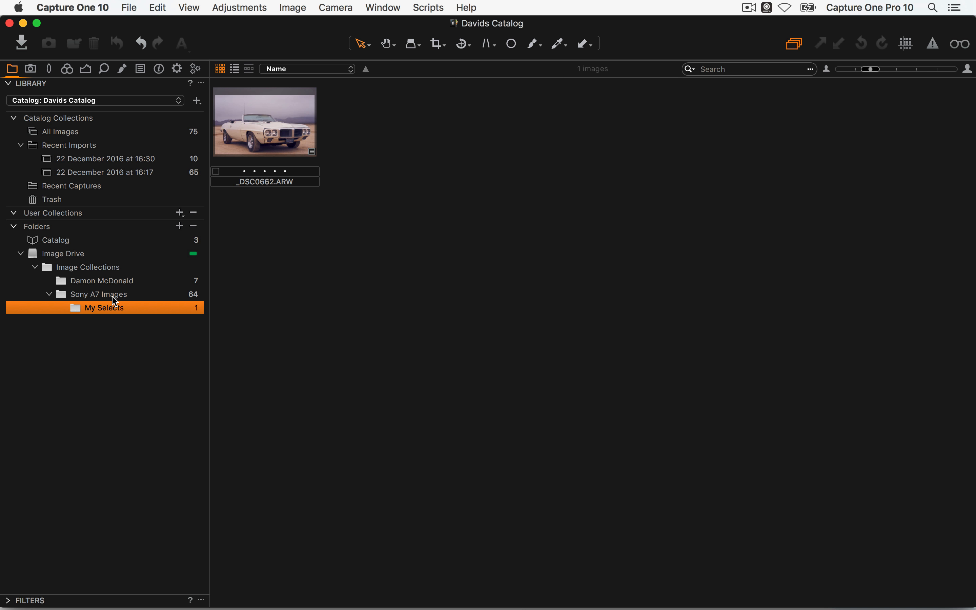
pyautogui.click(115, 285)
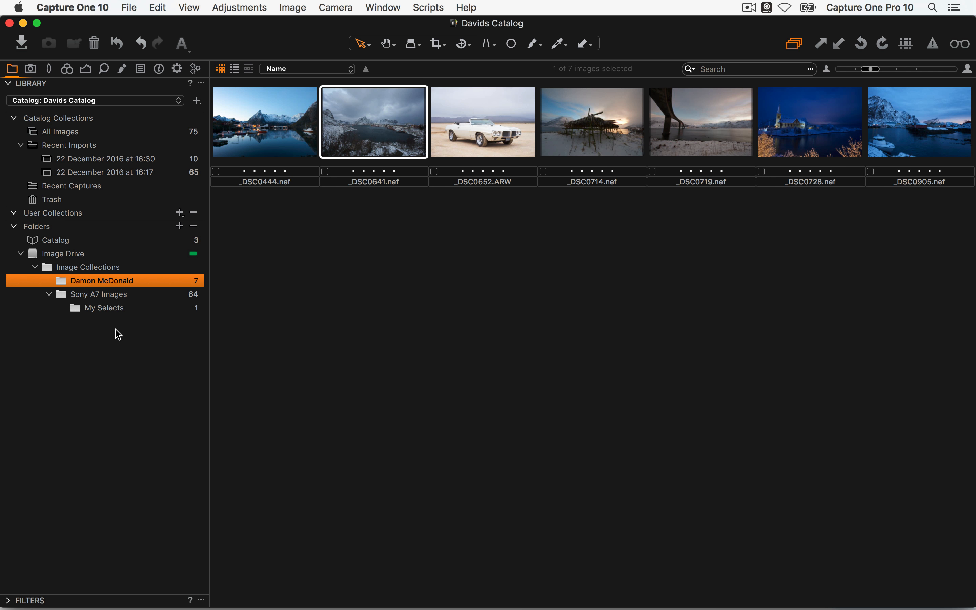
pyautogui.click(363, 119)
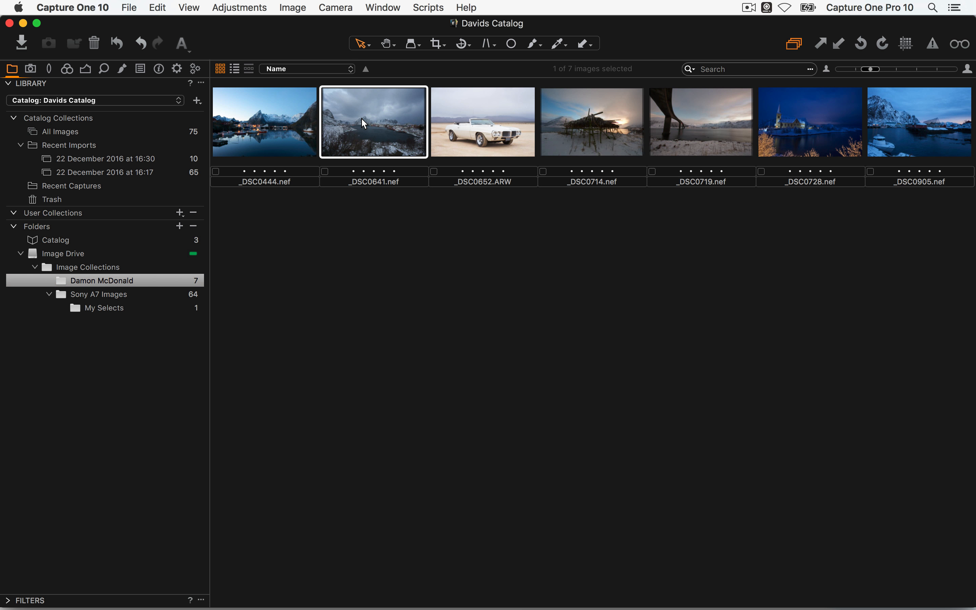
pyautogui.moveTo(362, 120); pyautogui.dragTo(113, 309)
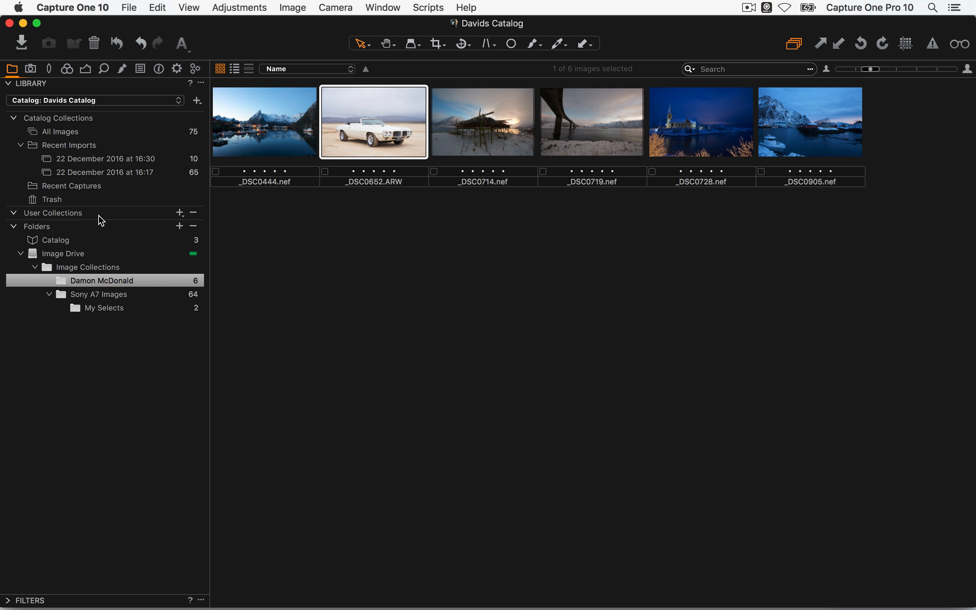
pyautogui.click(81, 135)
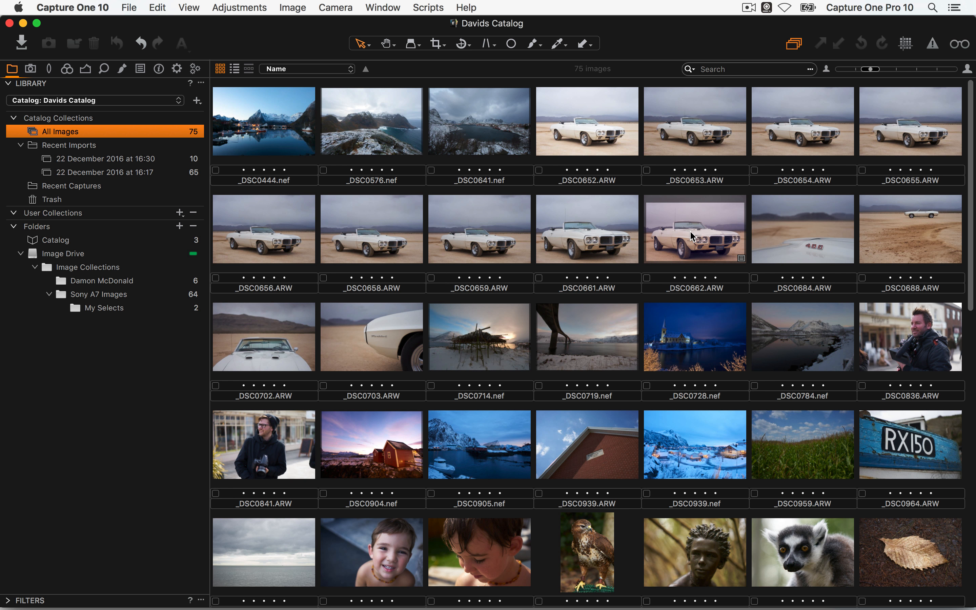
# Open the File menu and close it without choosing a command
pyautogui.click(129, 7)
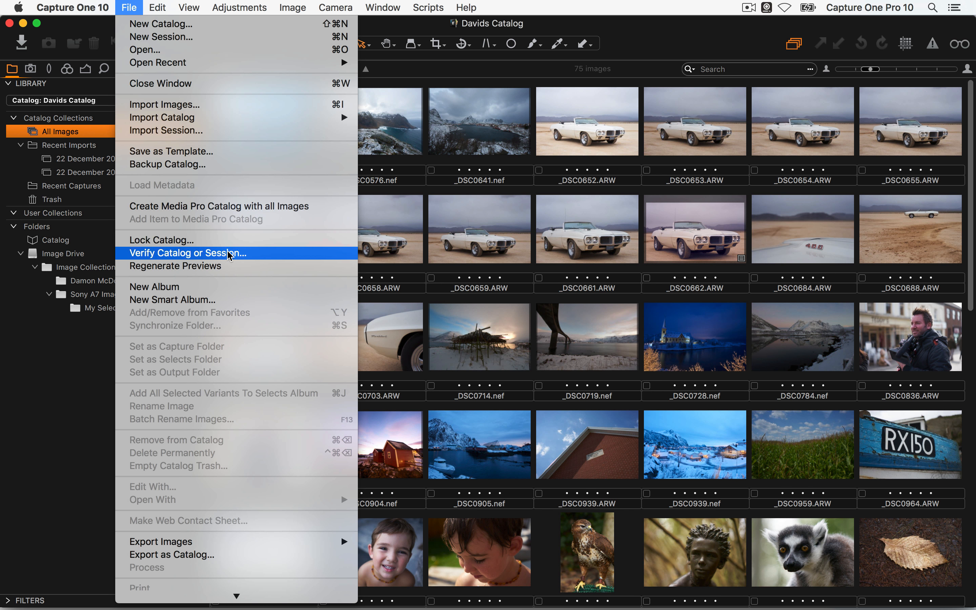
pyautogui.click(619, 254)
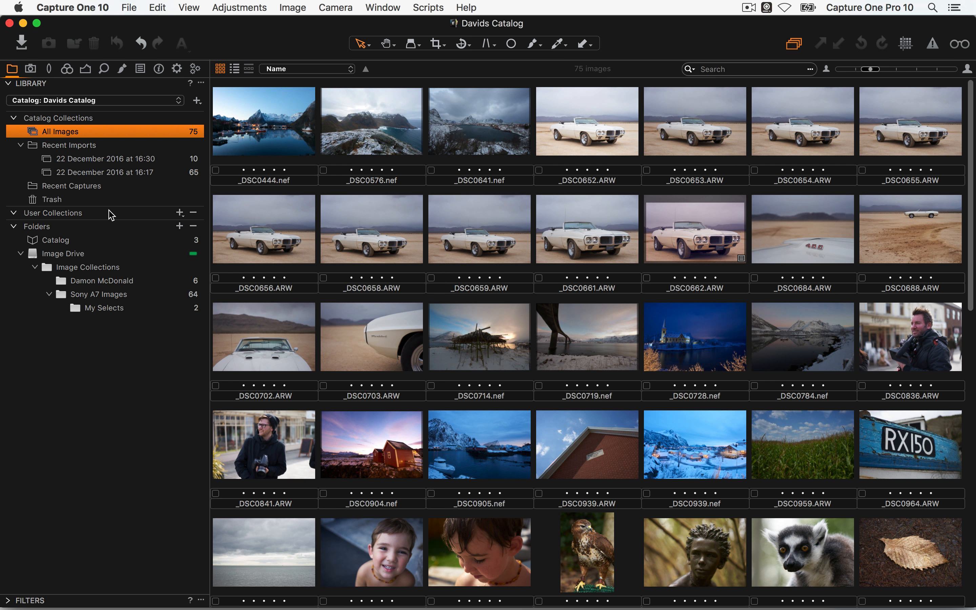
# Create a new album in User Collections named Las Vegas
pyautogui.click(179, 213)
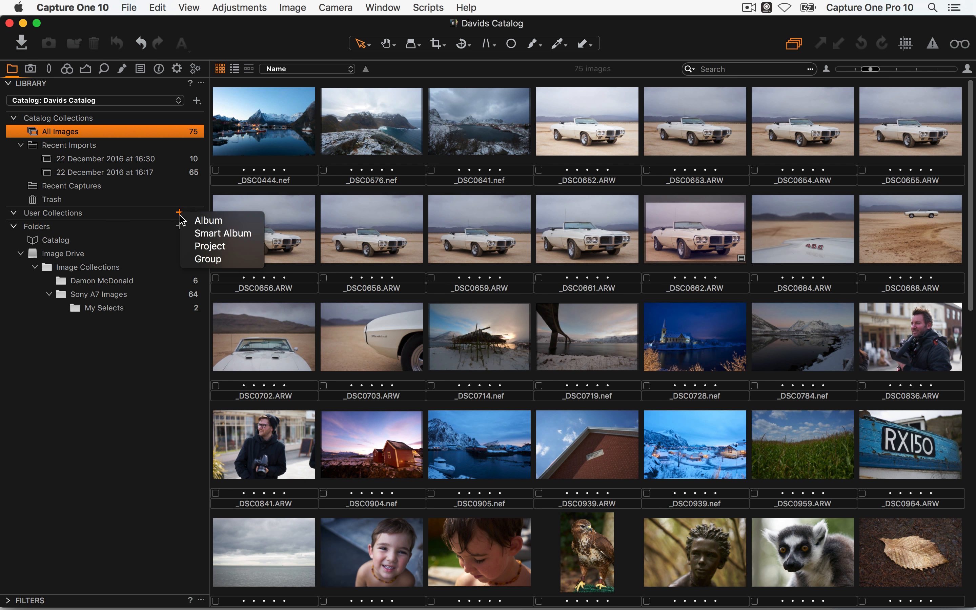
pyautogui.click(208, 221)
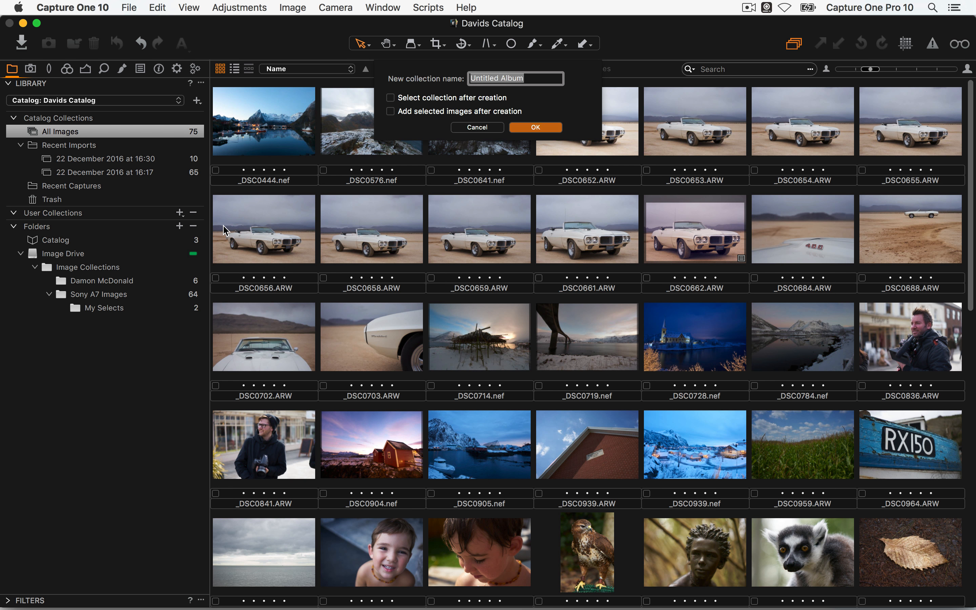
pyautogui.write('Las Vegas')
pyautogui.press('Return')
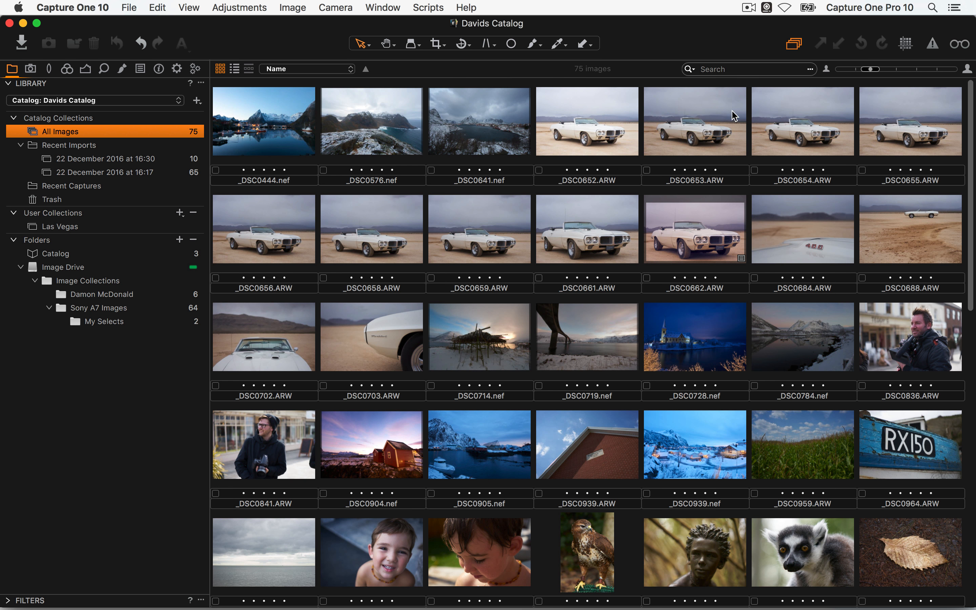
# Add _DSC0652 and _DSC0656 through _DSC0662 to Las Vegas, check it, then show All Images
pyautogui.click(583, 134)
pyautogui.moveTo(584, 137); pyautogui.dragTo(117, 227)
pyautogui.click(277, 246)
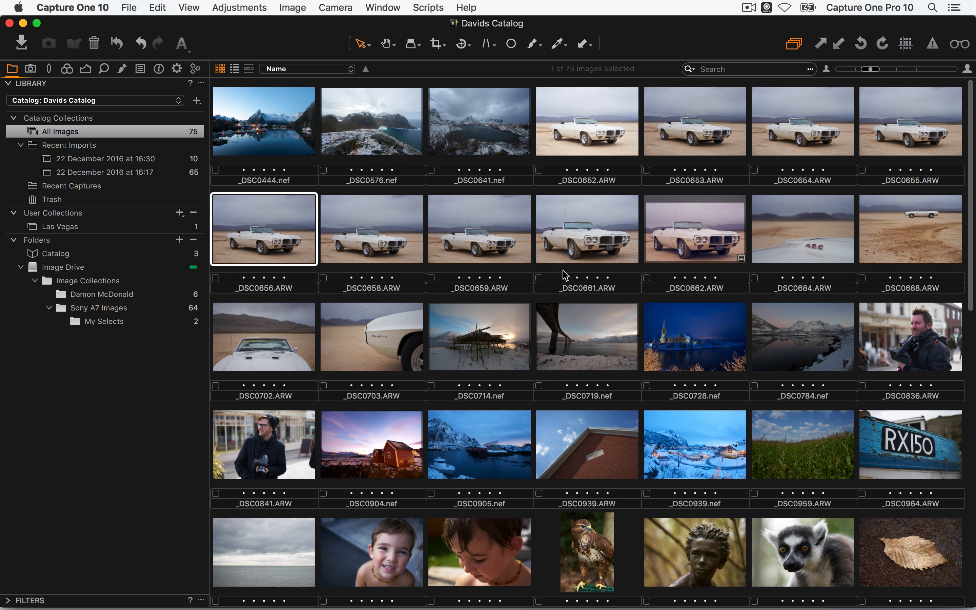
pyautogui.keyDown('shift'); pyautogui.click(716, 245); pyautogui.keyUp('shift')
pyautogui.moveTo(276, 230); pyautogui.dragTo(121, 227)
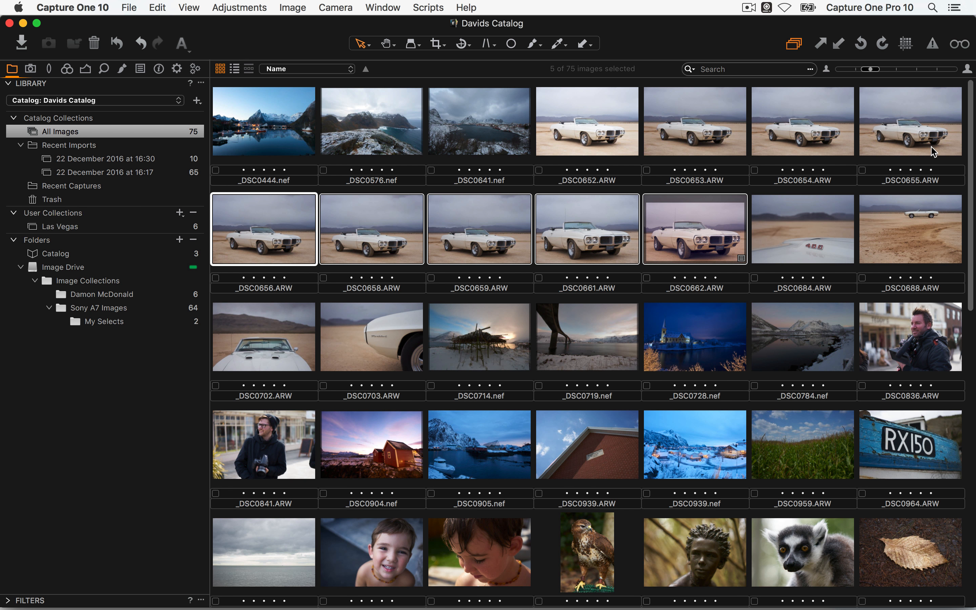
pyautogui.click(88, 225)
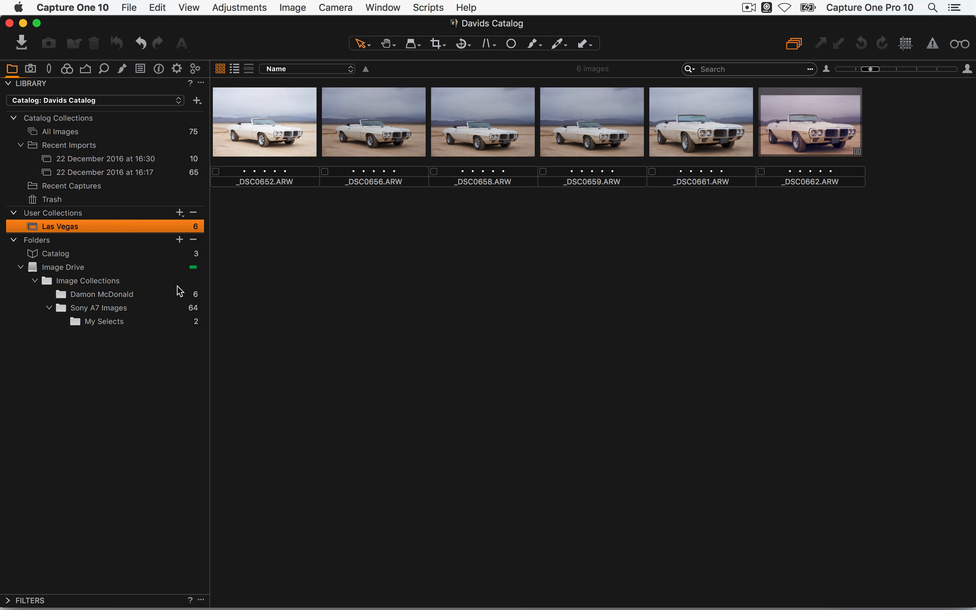
pyautogui.click(84, 133)
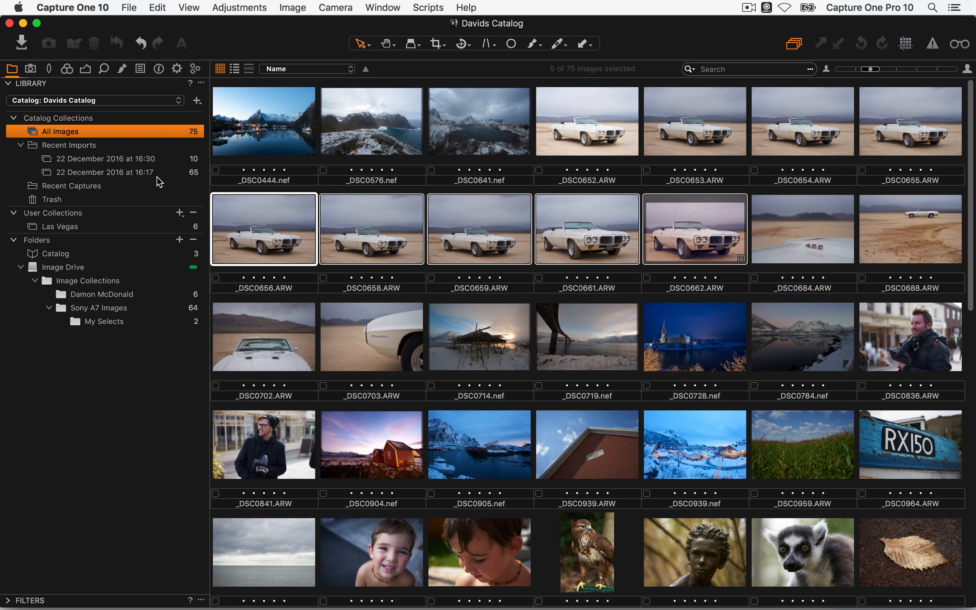
# Start a new smart album named Five Star Images
pyautogui.click(179, 212)
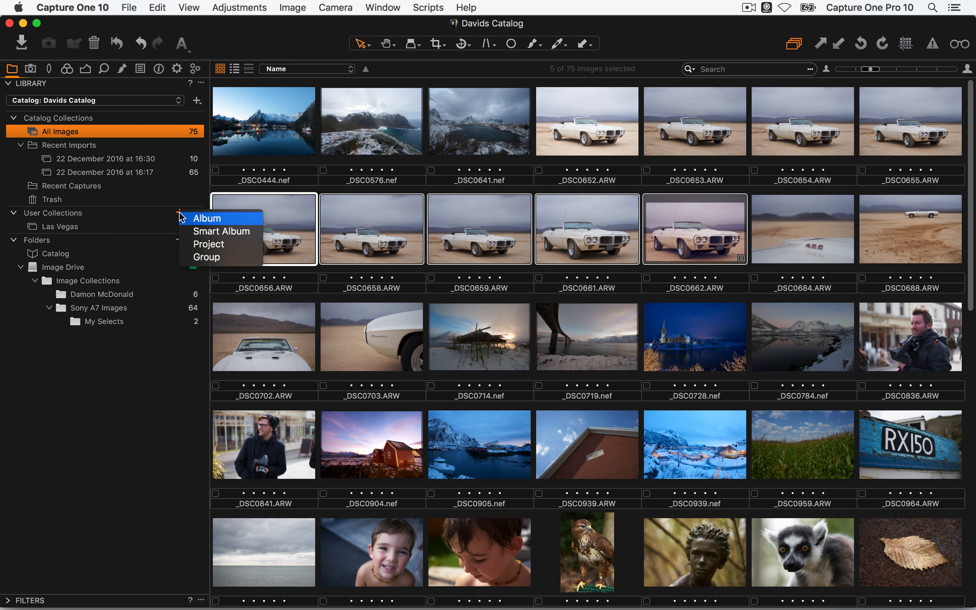
pyautogui.click(210, 231)
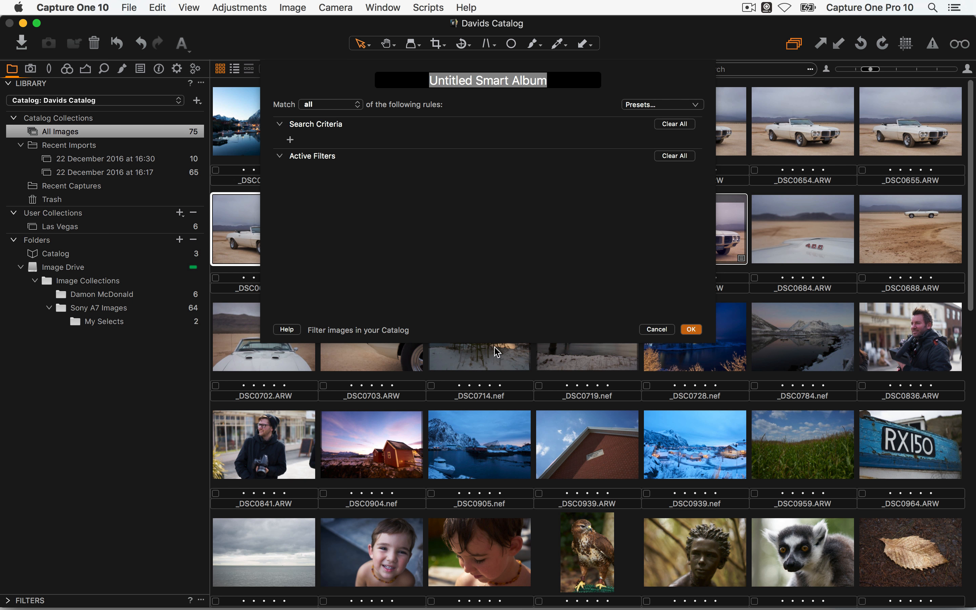
pyautogui.write('Five S')
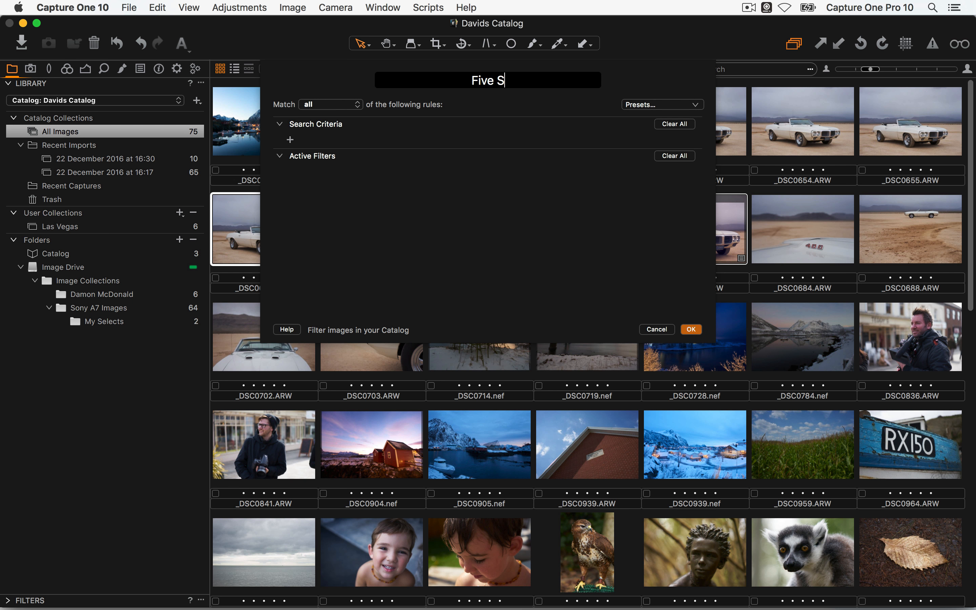
pyautogui.write('tar Im')
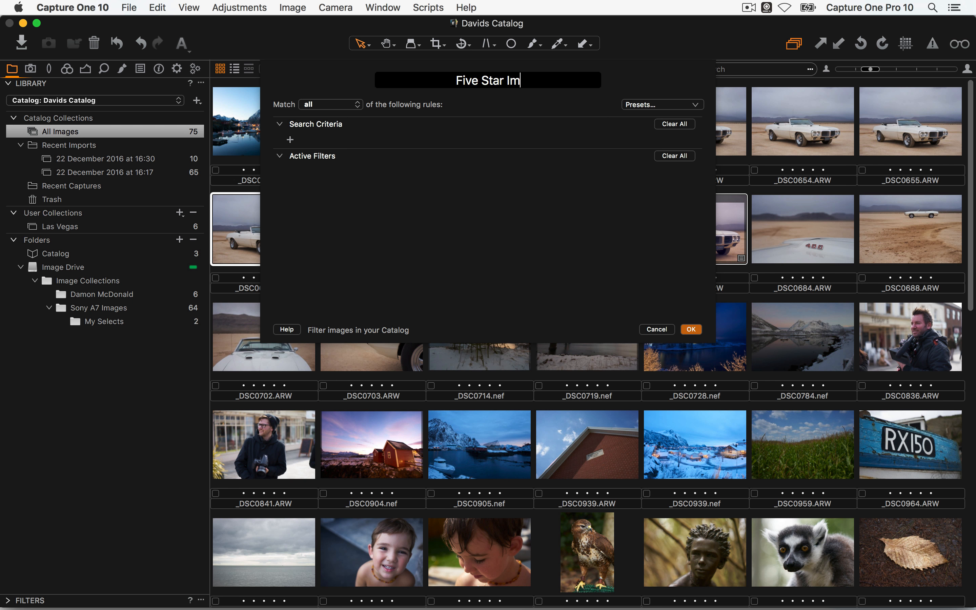
pyautogui.write('ages')
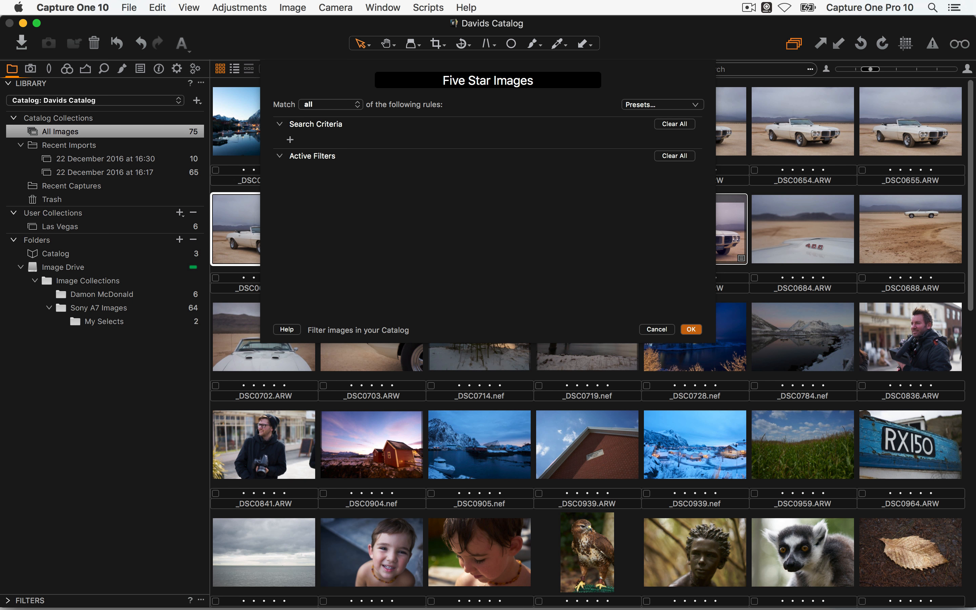
# Give the smart album a Rating equals five stars rule, create it, and view it
pyautogui.click(290, 139)
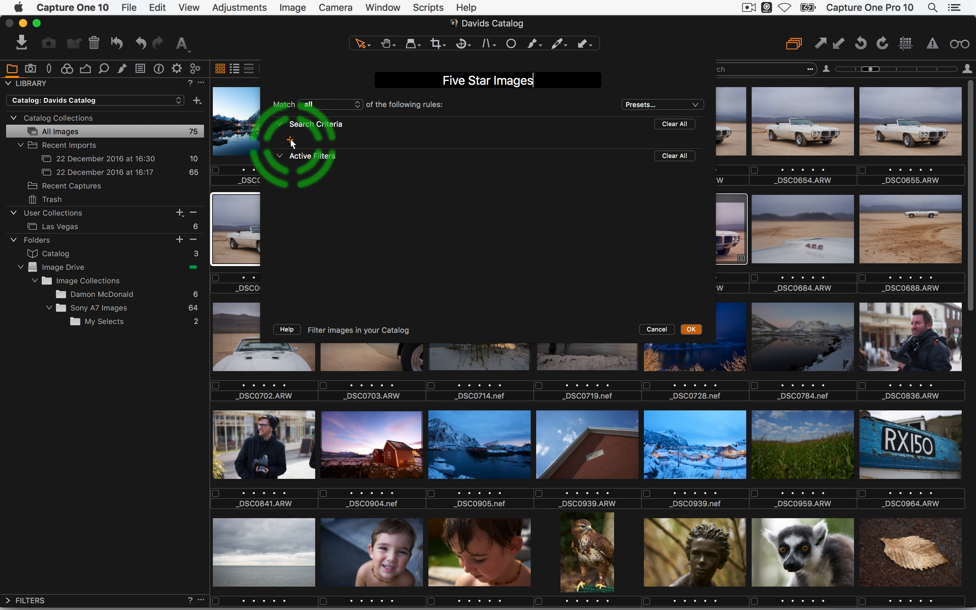
pyautogui.click(353, 141)
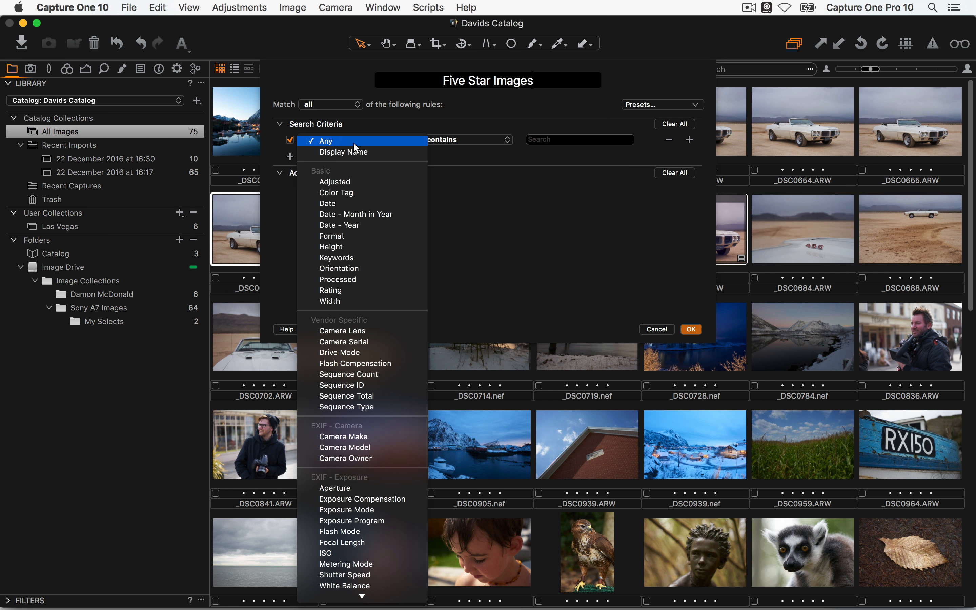
pyautogui.click(374, 290)
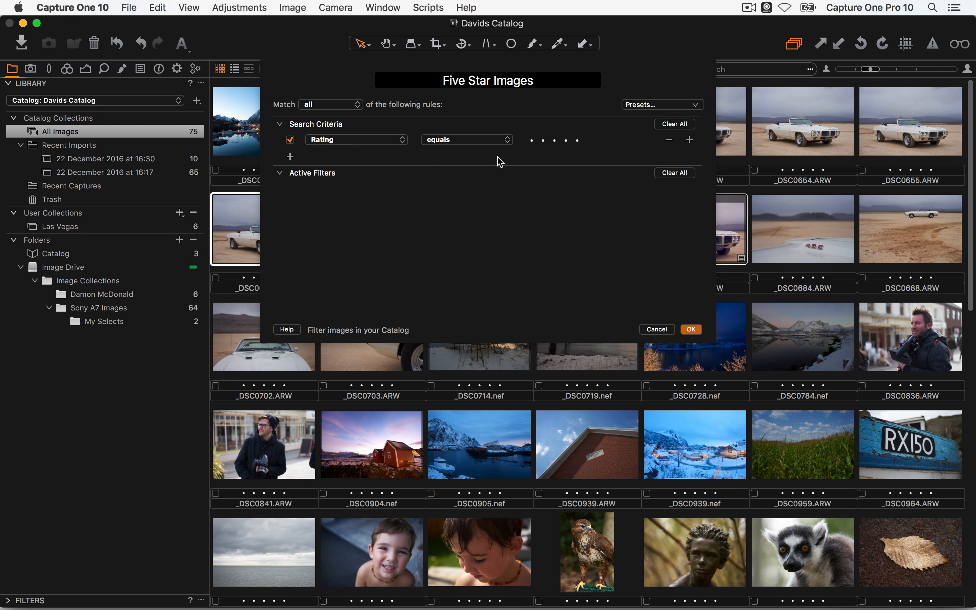
pyautogui.click(490, 140)
pyautogui.click(490, 140)
pyautogui.click(577, 140)
pyautogui.click(694, 106)
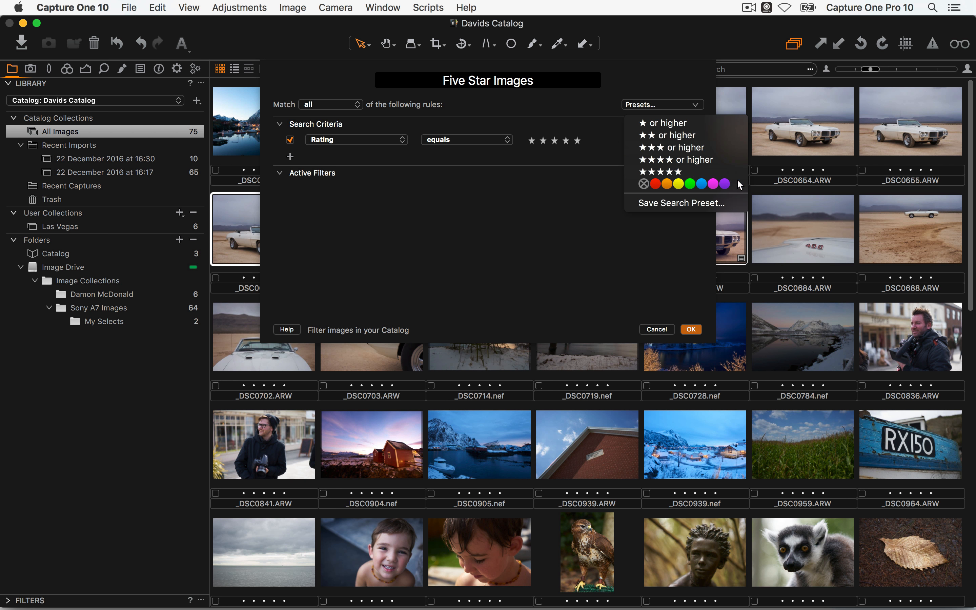
pyautogui.click(801, 318)
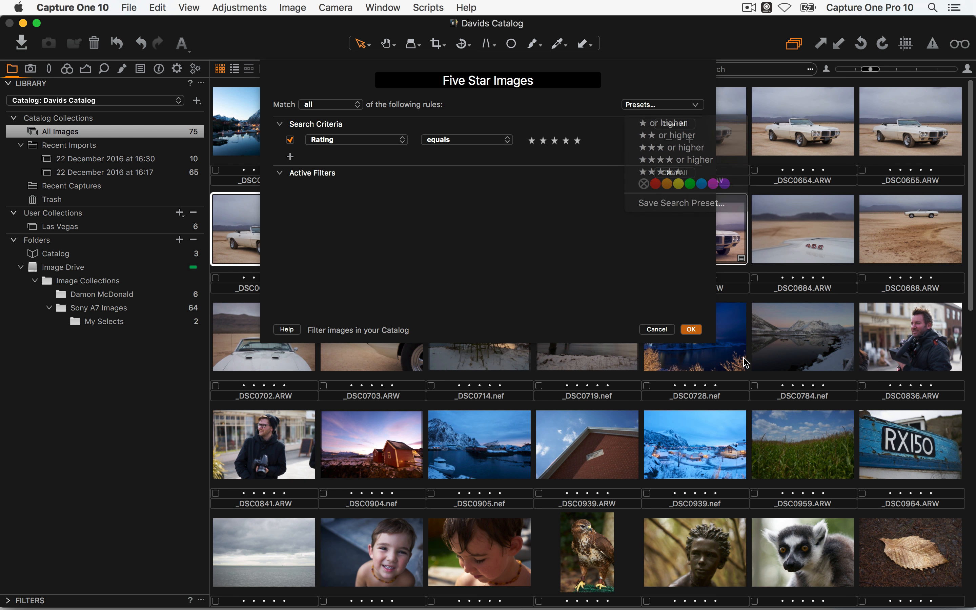
pyautogui.click(691, 329)
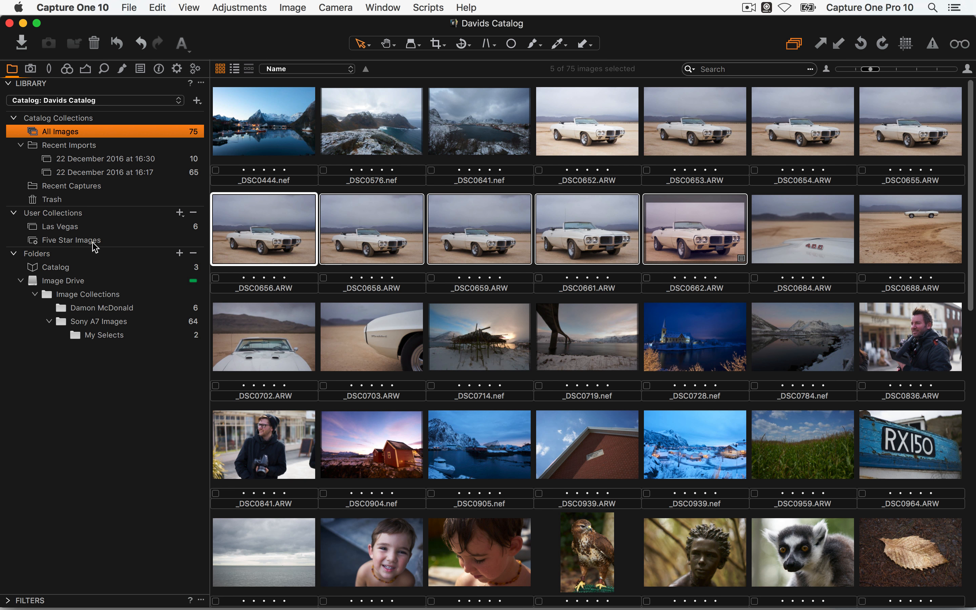
pyautogui.click(81, 240)
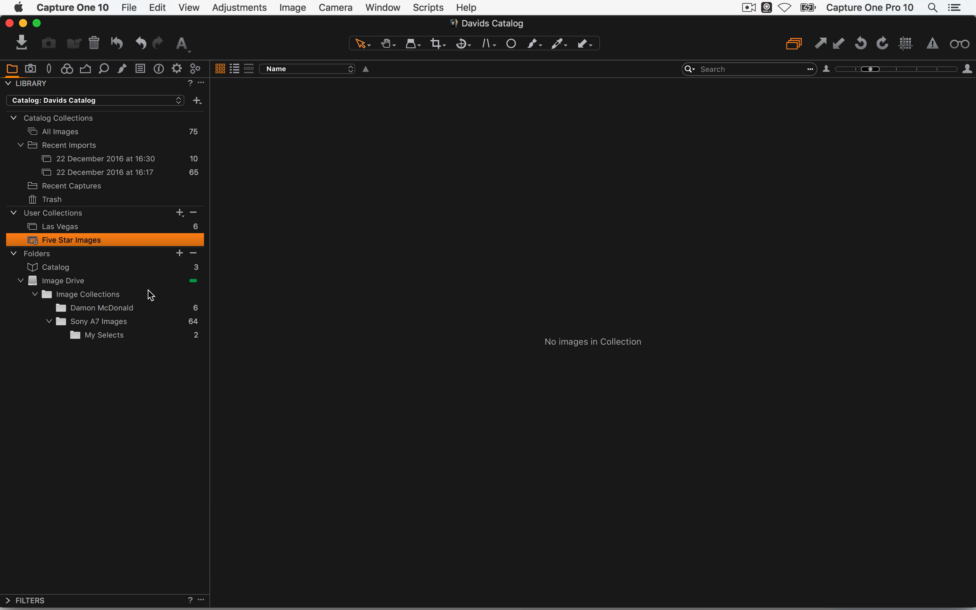
# In All Images, rate _DSC0576 and _DSC0659 five stars and select _DSC0728
pyautogui.click(108, 132)
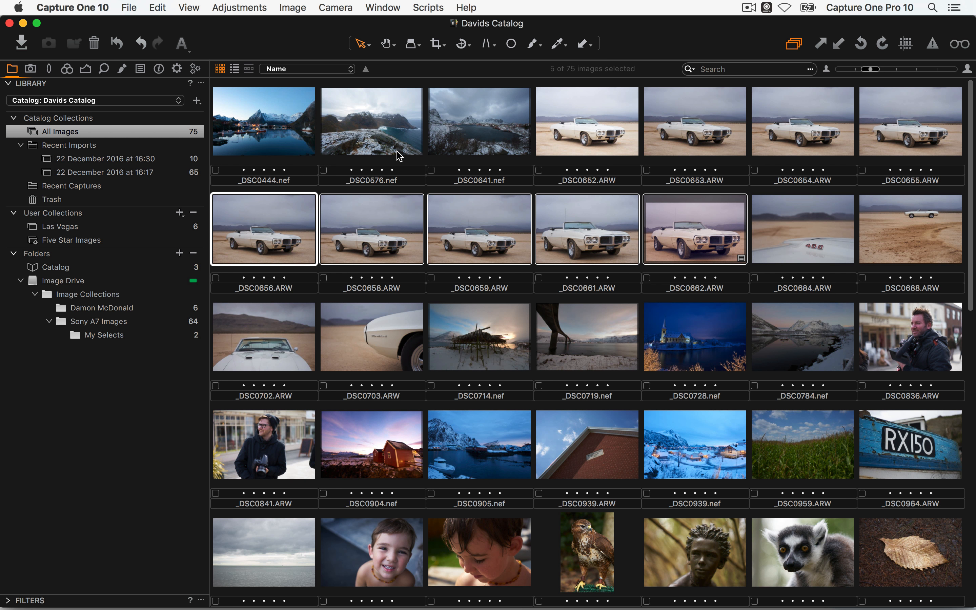
pyautogui.click(399, 155)
pyautogui.press('5')
pyautogui.click(490, 252)
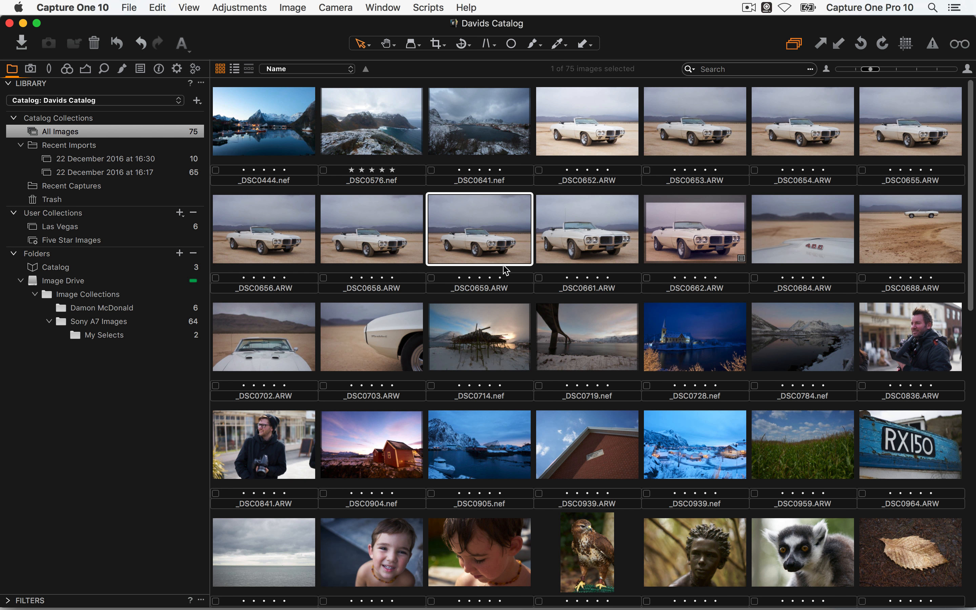
pyautogui.press('5')
pyautogui.click(694, 347)
# Rate _DSC0987 and _DSC1429 five stars, then show Five Star Images with four-per-row thumbnails
pyautogui.scroll(-5, 702, 440)
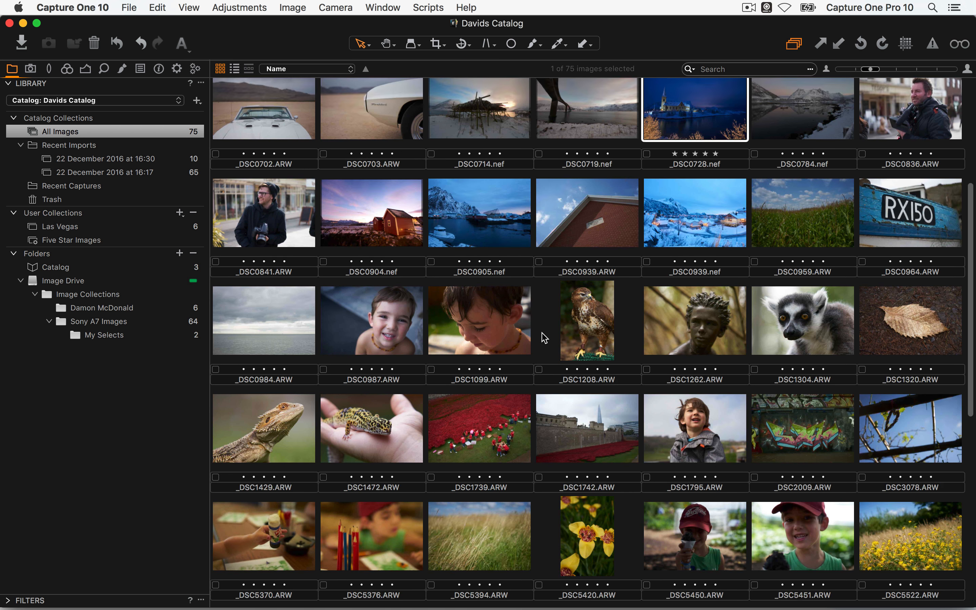
pyautogui.click(375, 305)
pyautogui.press('5')
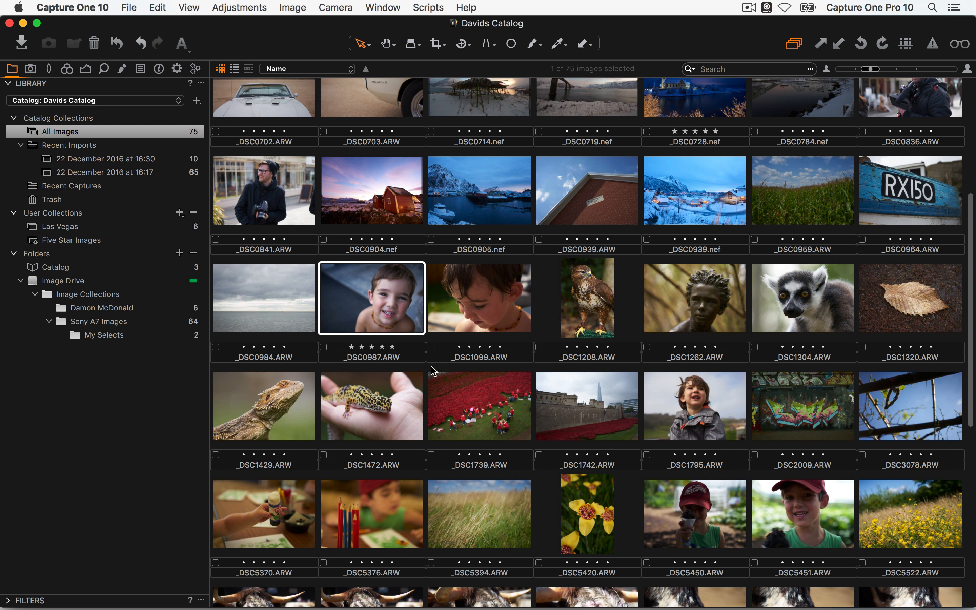
pyautogui.scroll(-5, 493, 408)
pyautogui.click(295, 215)
pyautogui.press('5')
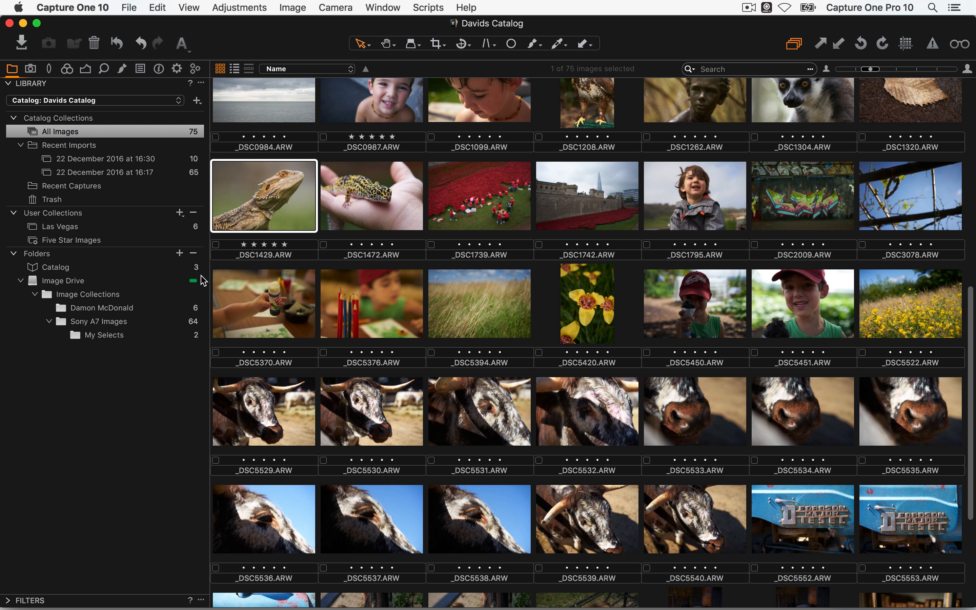
pyautogui.click(87, 241)
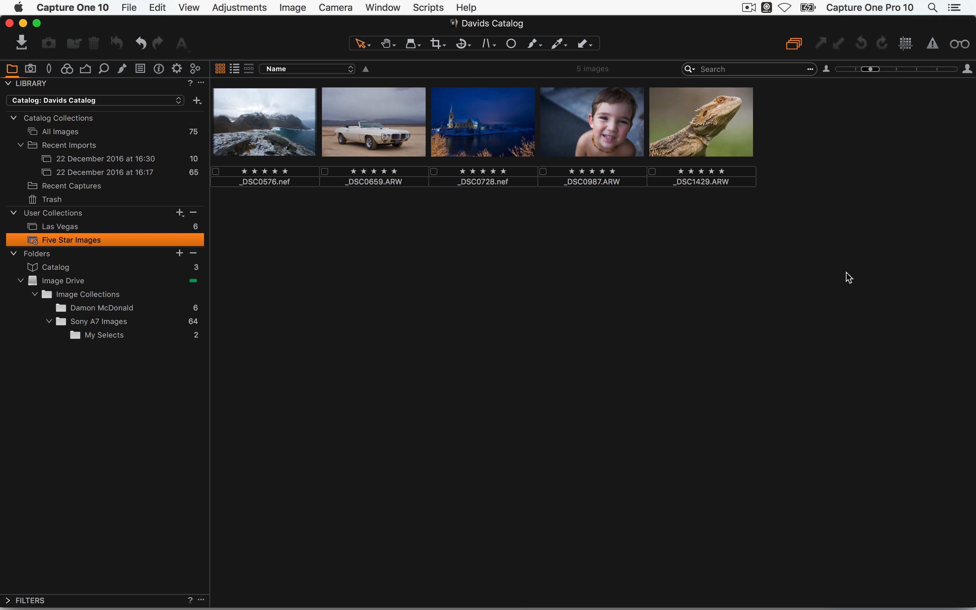
pyautogui.click(899, 69)
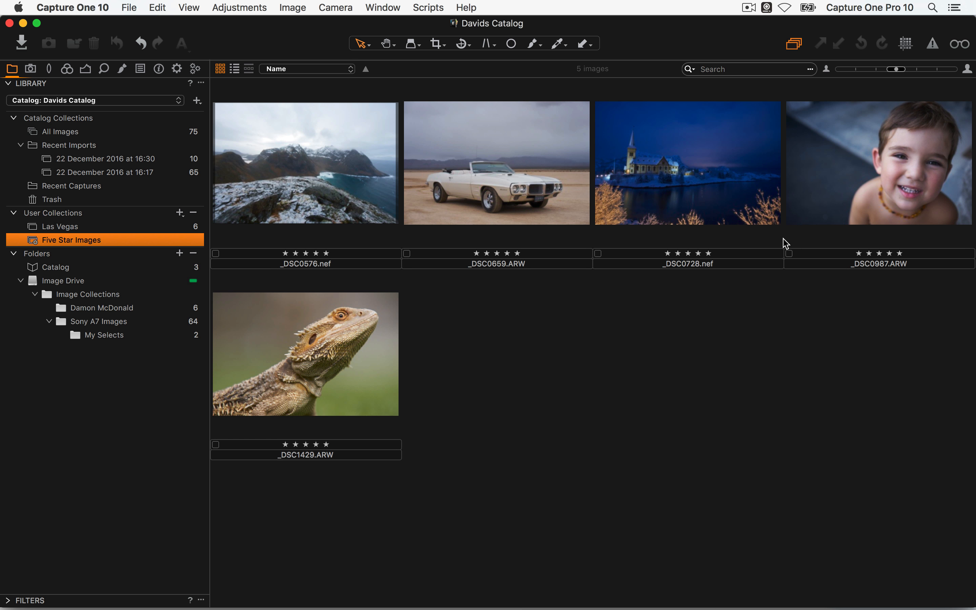
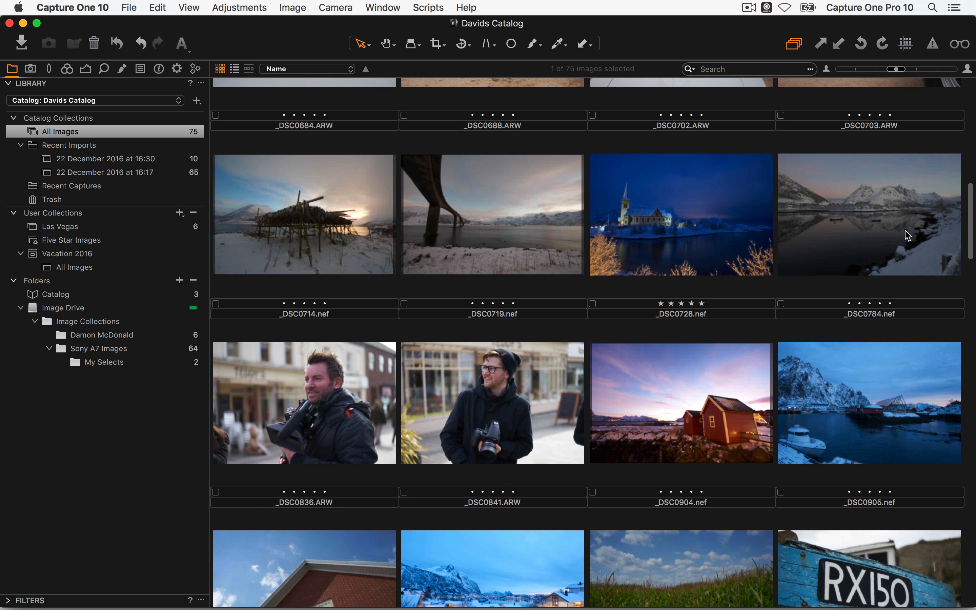
# Select the first 20 images through _DSC0784 and drag them into Vacation 2016's All Images album
pyautogui.keyDown('shift'); pyautogui.click(902, 231); pyautogui.keyUp('shift')
pyautogui.scroll(8, 521, 202)
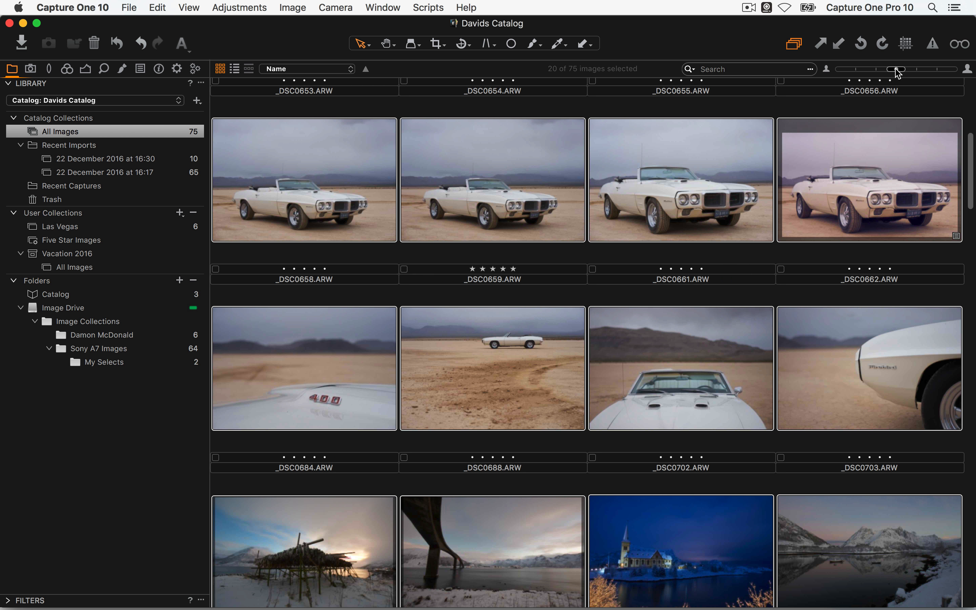
pyautogui.moveTo(896, 70); pyautogui.dragTo(885, 70)
pyautogui.moveTo(325, 170); pyautogui.dragTo(77, 267)
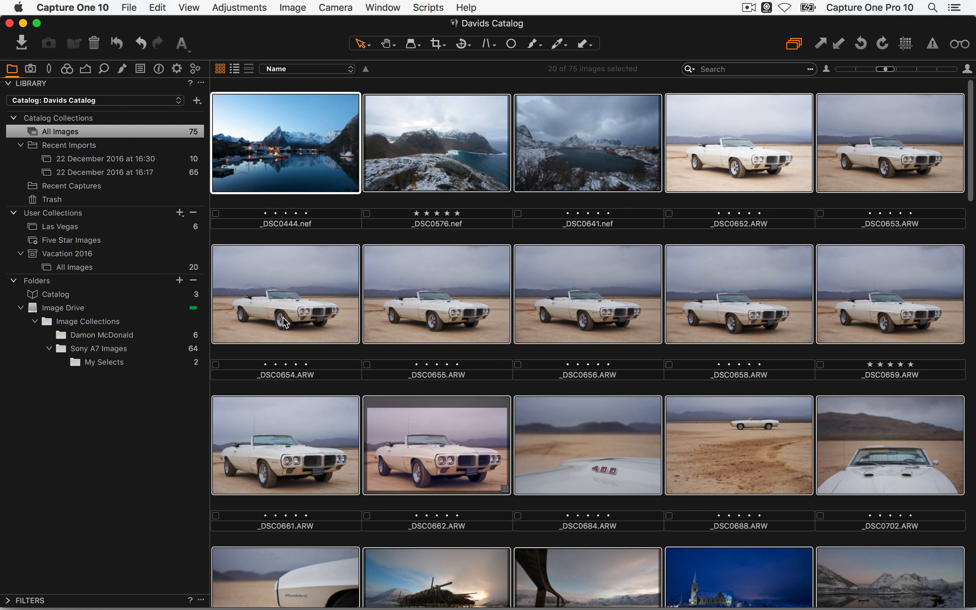
# Create a new album named Norway inside the Vacation 2016 collection
pyautogui.click(77, 254)
pyautogui.rightClick(79, 254)
pyautogui.moveTo(97, 258)
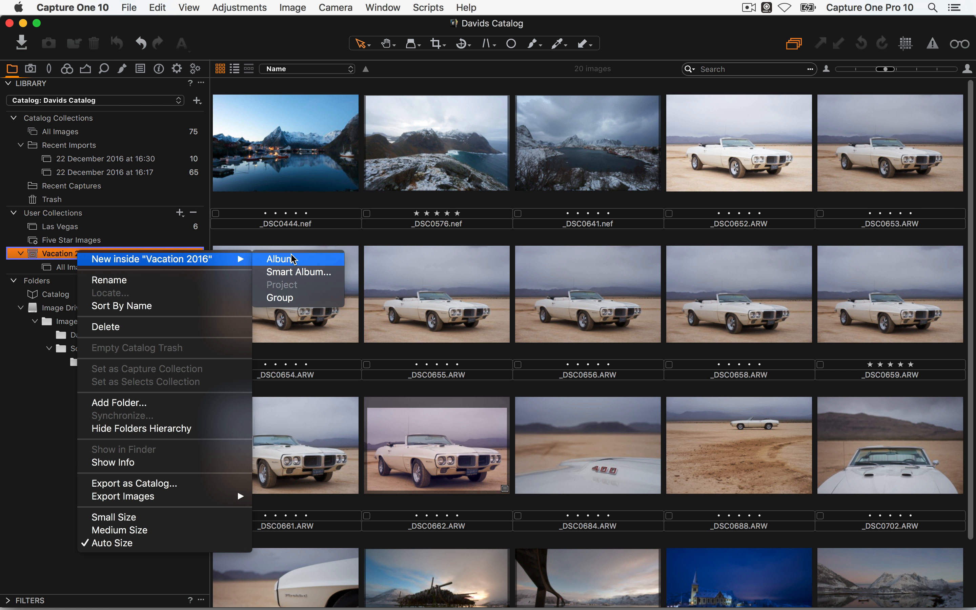
pyautogui.click(282, 257)
pyautogui.write('N')
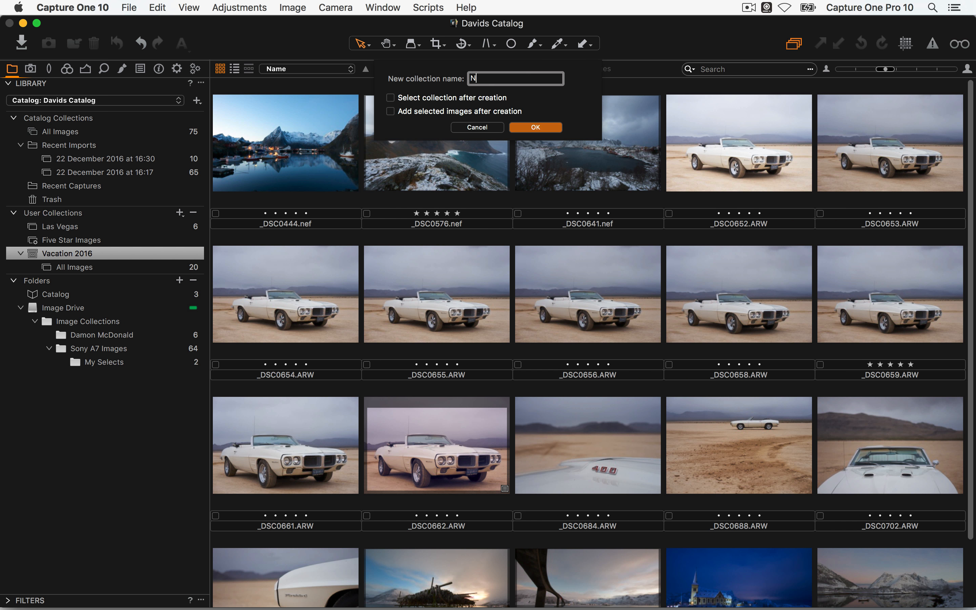
pyautogui.write('orway')
pyautogui.press('Return')
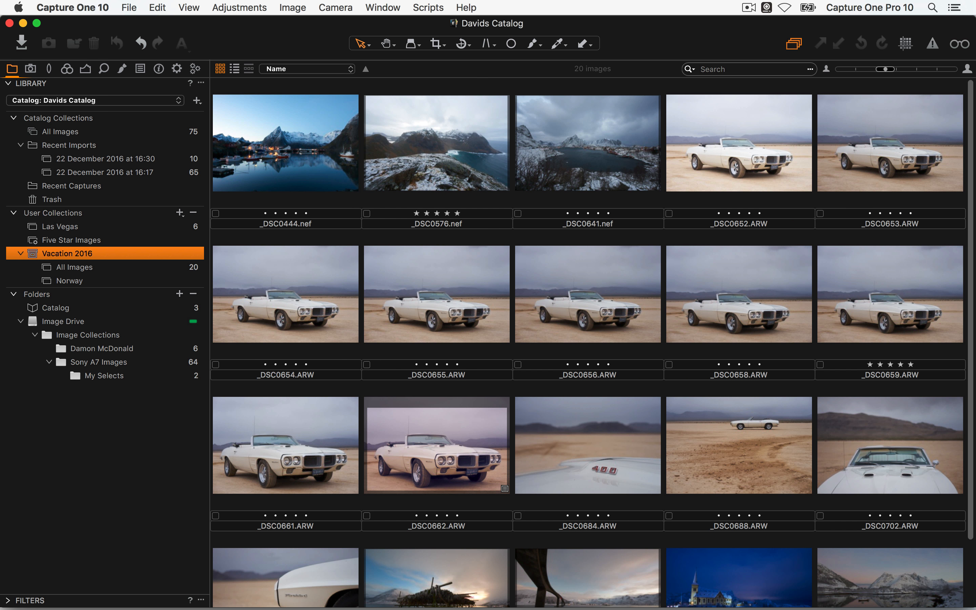
# Add five snowy landscape shots, including _DSC0714 and _DSC0719, to the Norway album
pyautogui.click(254, 188)
pyautogui.keyDown('shift'); pyautogui.click(560, 166); pyautogui.keyUp('shift')
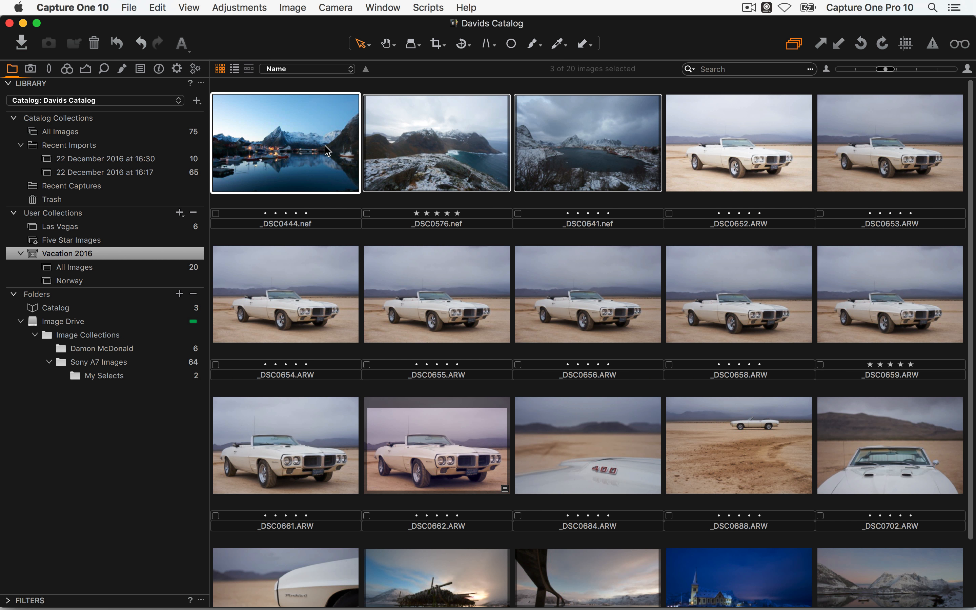
pyautogui.moveTo(305, 178); pyautogui.dragTo(76, 280)
pyautogui.scroll(-2, 511, 317)
pyautogui.click(503, 525)
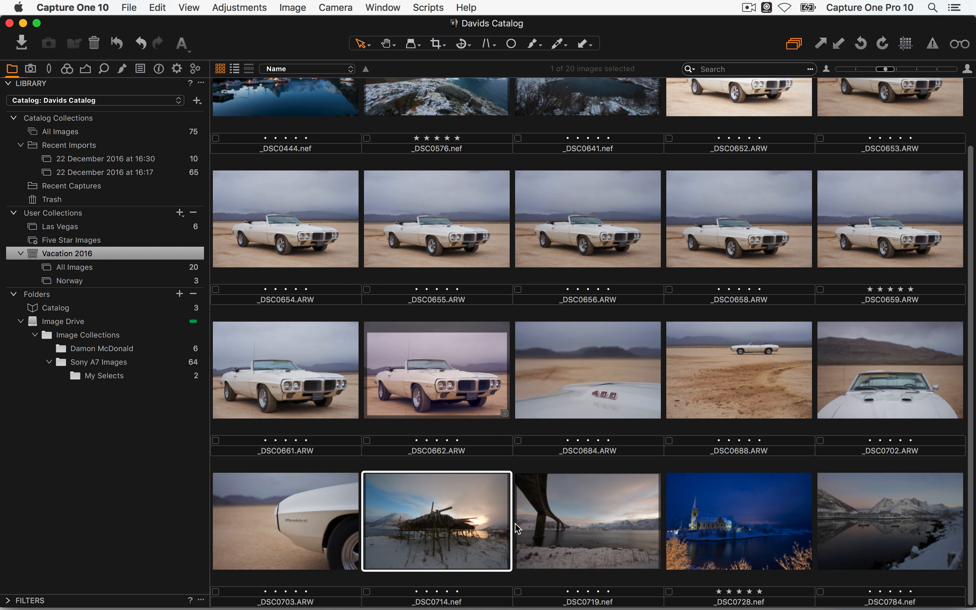
pyautogui.keyDown('shift'); pyautogui.click(533, 532); pyautogui.keyUp('shift')
pyautogui.moveTo(452, 512); pyautogui.dragTo(77, 280)
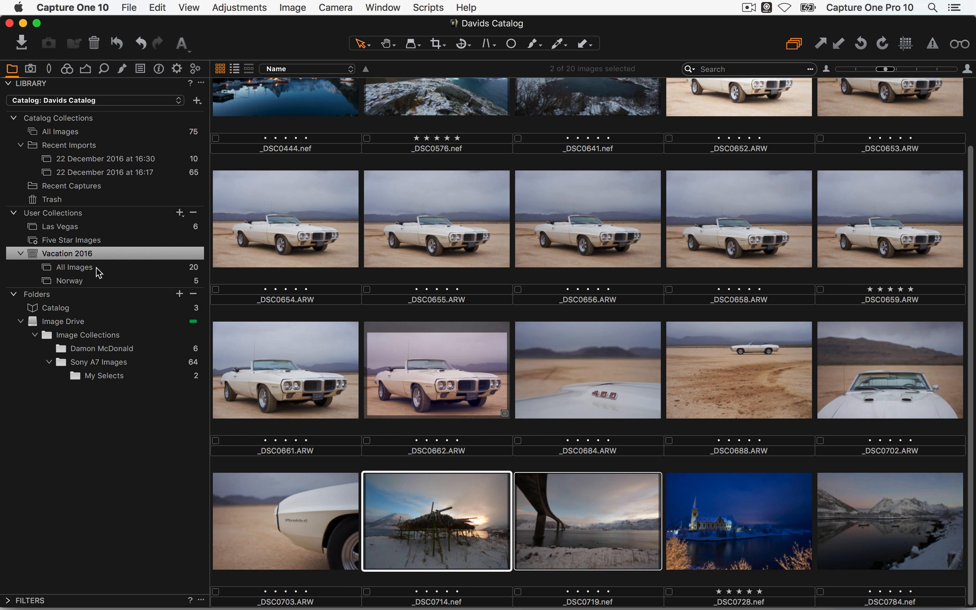
# View the Norway album's contents and the Vacation 2016 collection's images
pyautogui.click(95, 271)
pyautogui.click(99, 282)
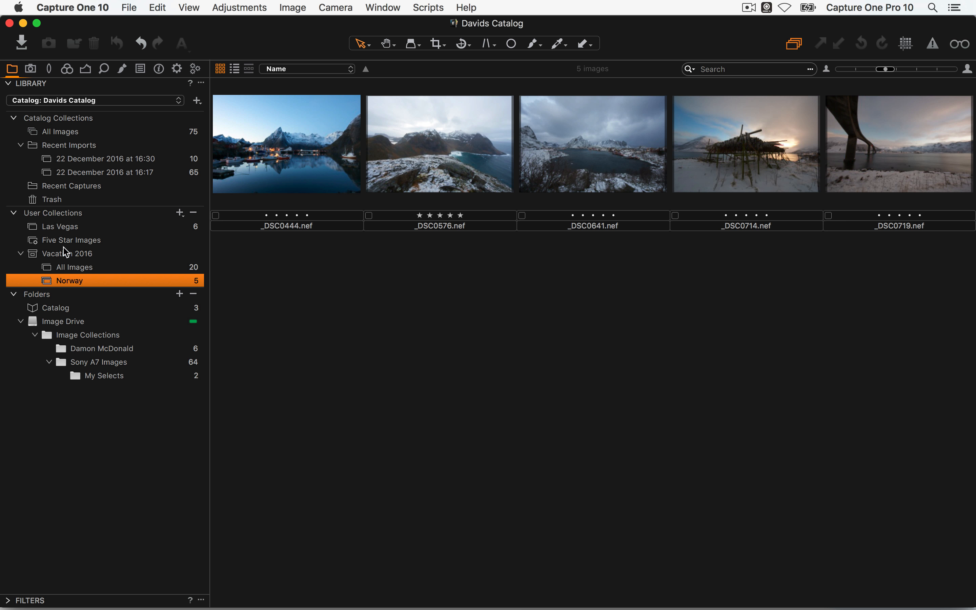
pyautogui.click(89, 254)
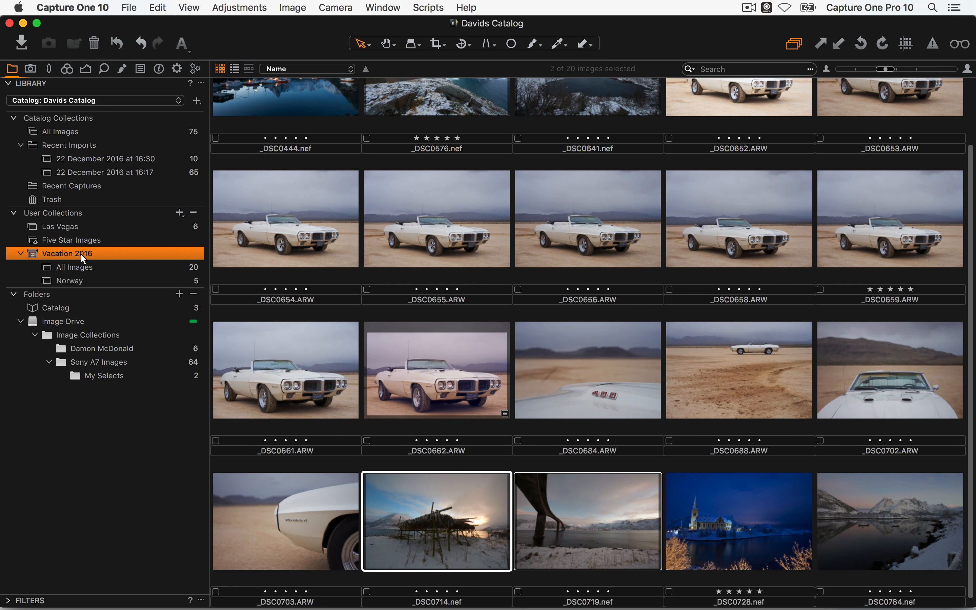
# Create a 'Five Star' smart album in Vacation 2016 using the five-star rating preset, then view it
pyautogui.rightClick(83, 256)
pyautogui.moveTo(207, 262)
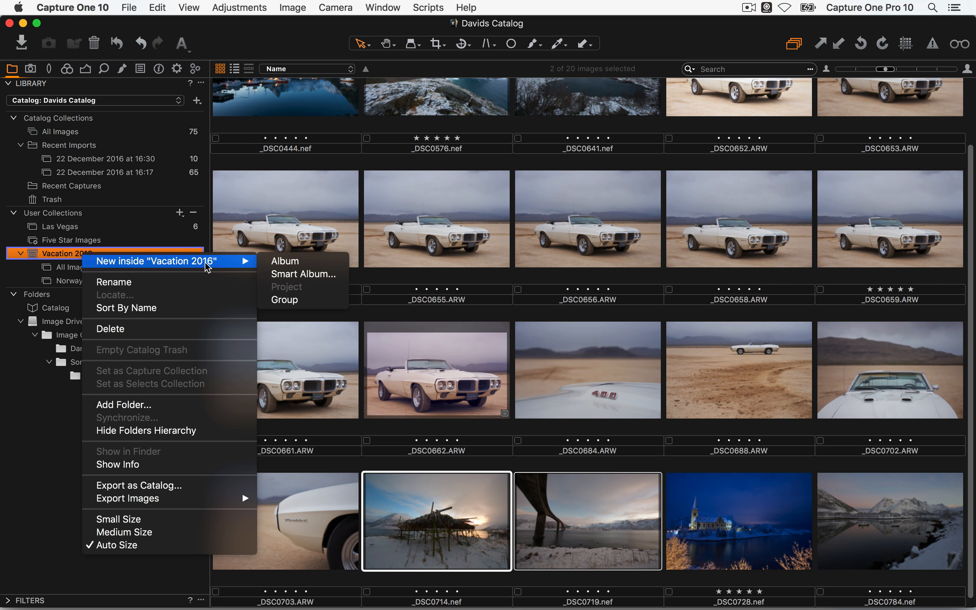
pyautogui.click(311, 274)
pyautogui.write('F')
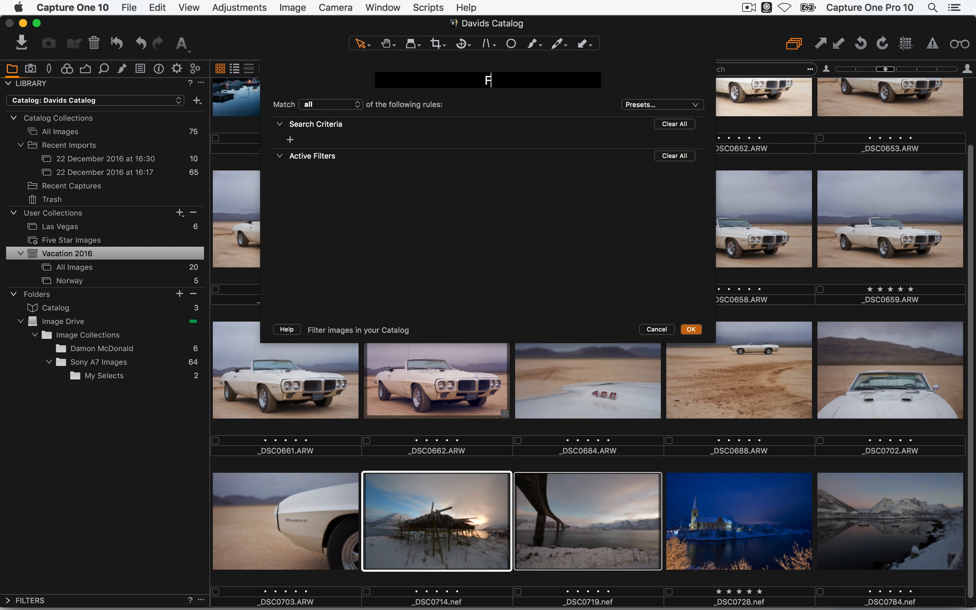
pyautogui.write('ive Star')
pyautogui.click(654, 106)
pyautogui.click(705, 171)
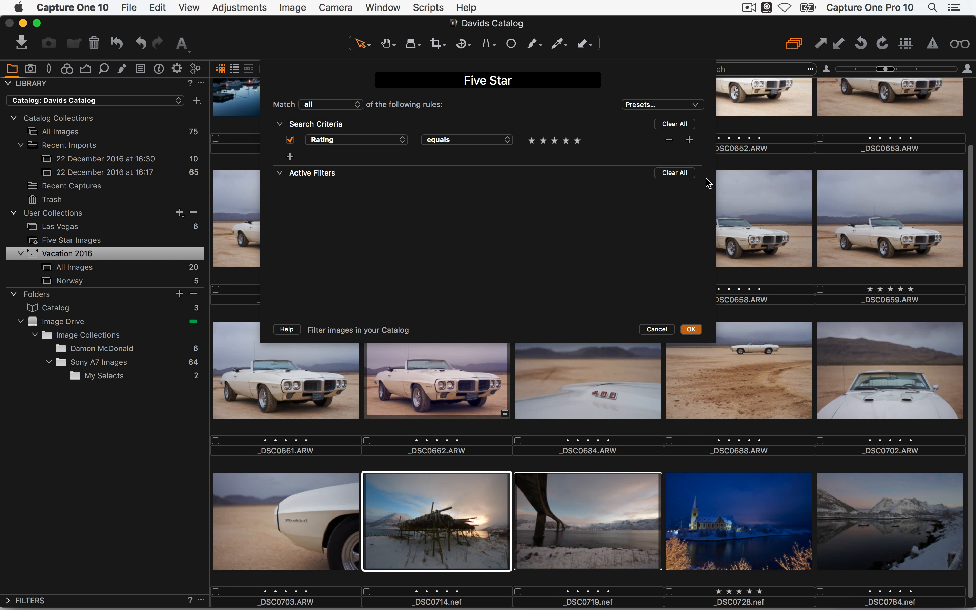
pyautogui.click(692, 330)
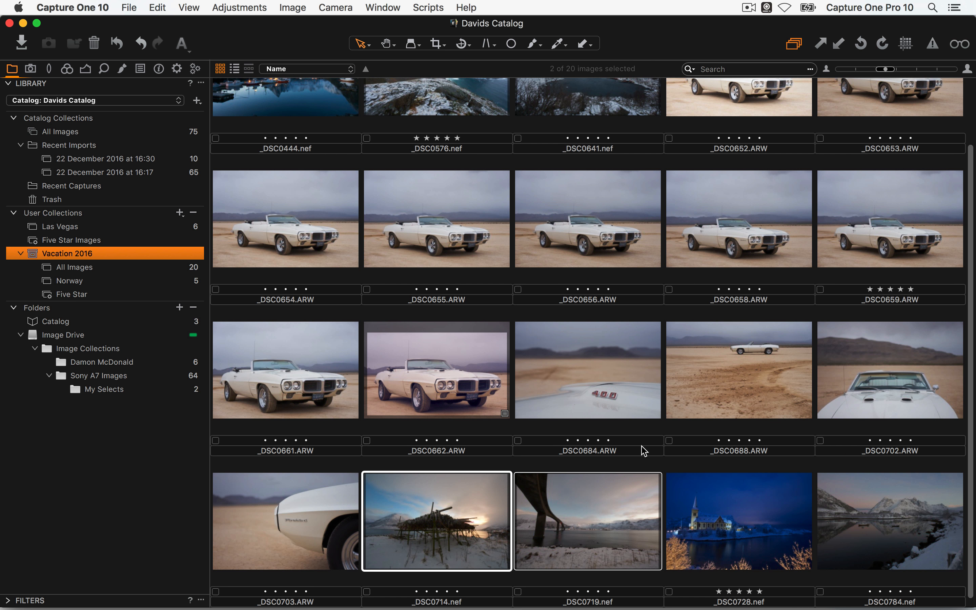
pyautogui.click(87, 295)
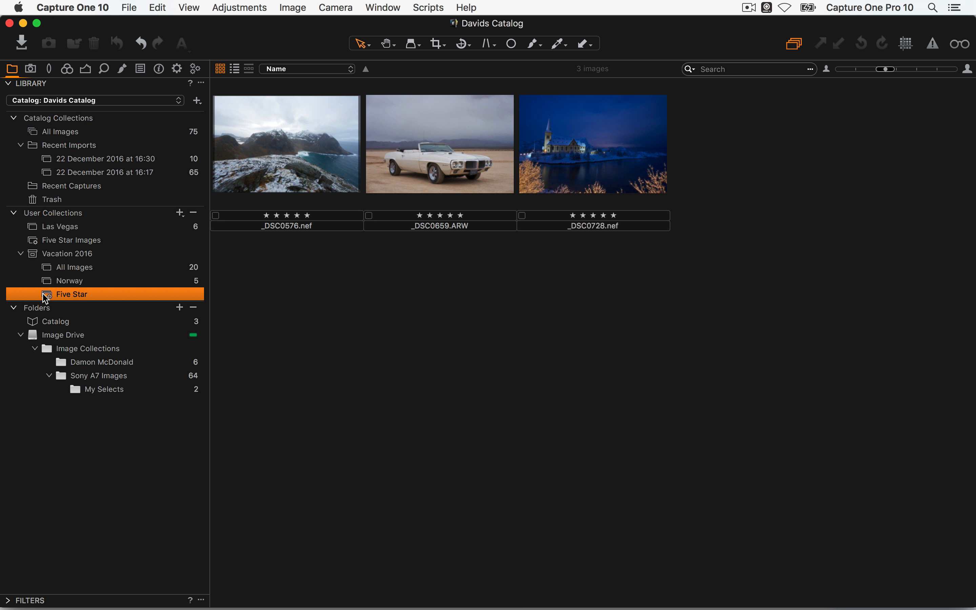
# Switch between the catalog's Five Star Images and the Five Star album to compare them
pyautogui.click(65, 243)
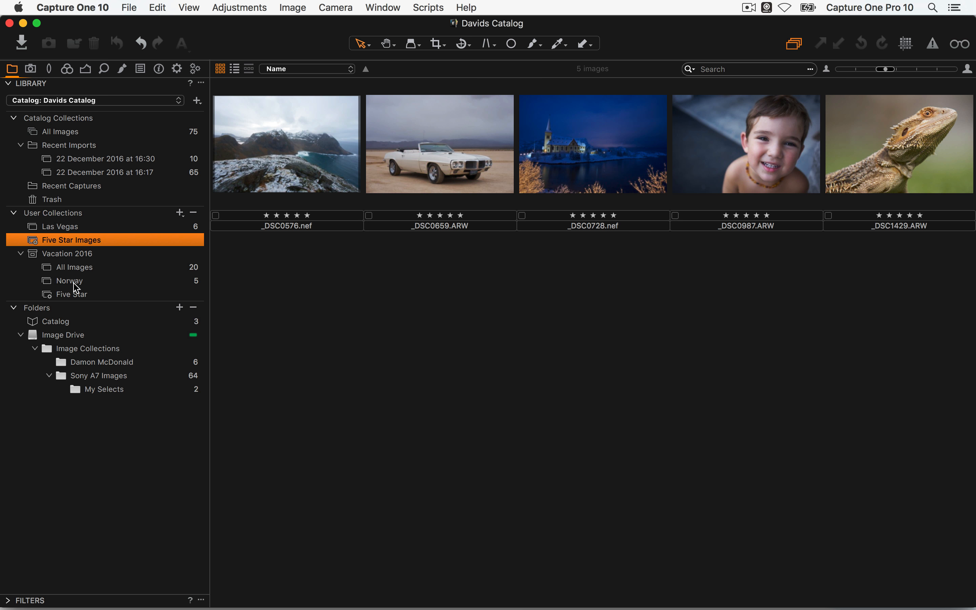
pyautogui.click(75, 294)
pyautogui.click(81, 242)
pyautogui.click(78, 296)
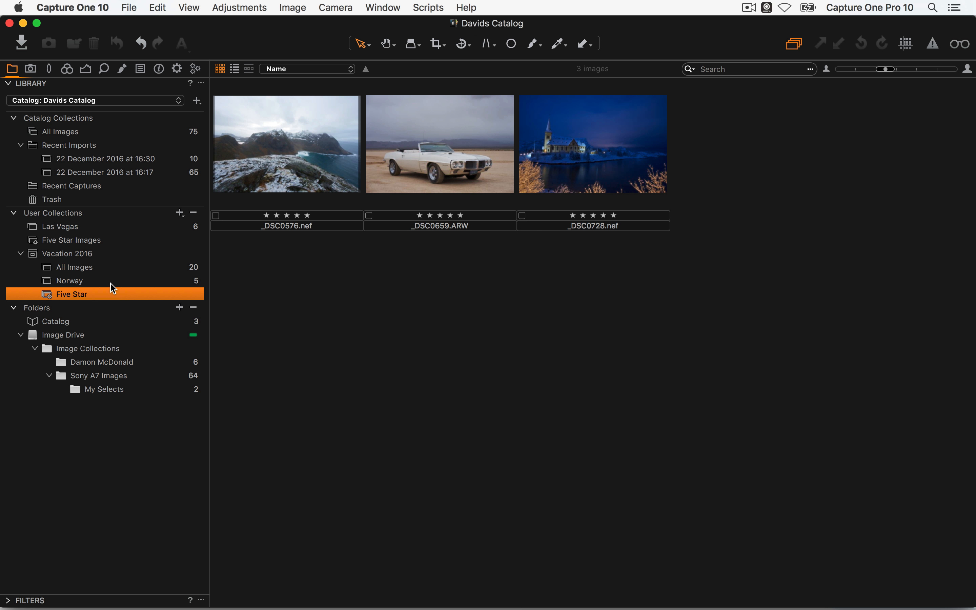
# Return to All Images with all 75 photos, dismiss the new-collection menu, and clear the selection
pyautogui.click(100, 133)
pyautogui.click(179, 212)
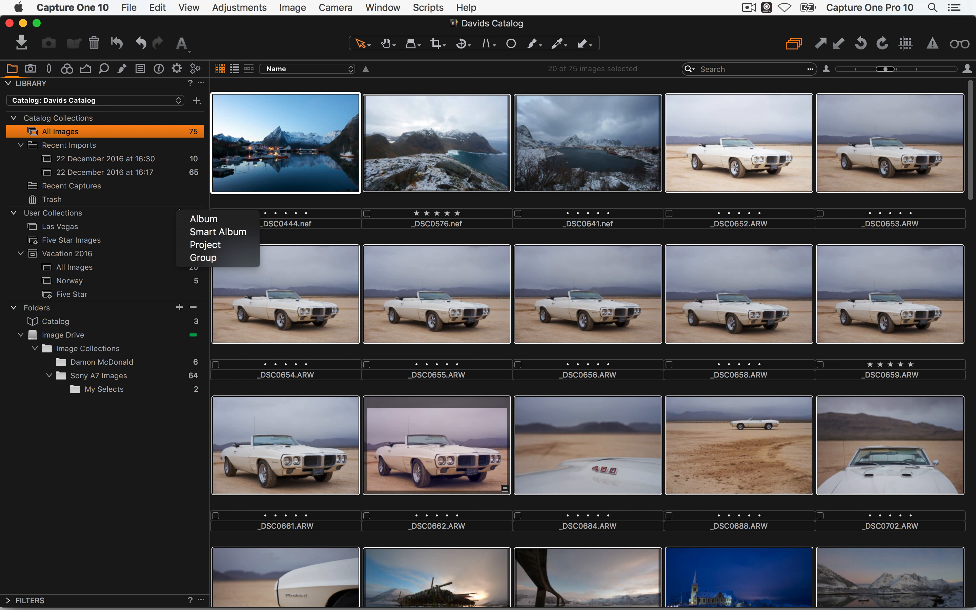
pyautogui.press('Escape')
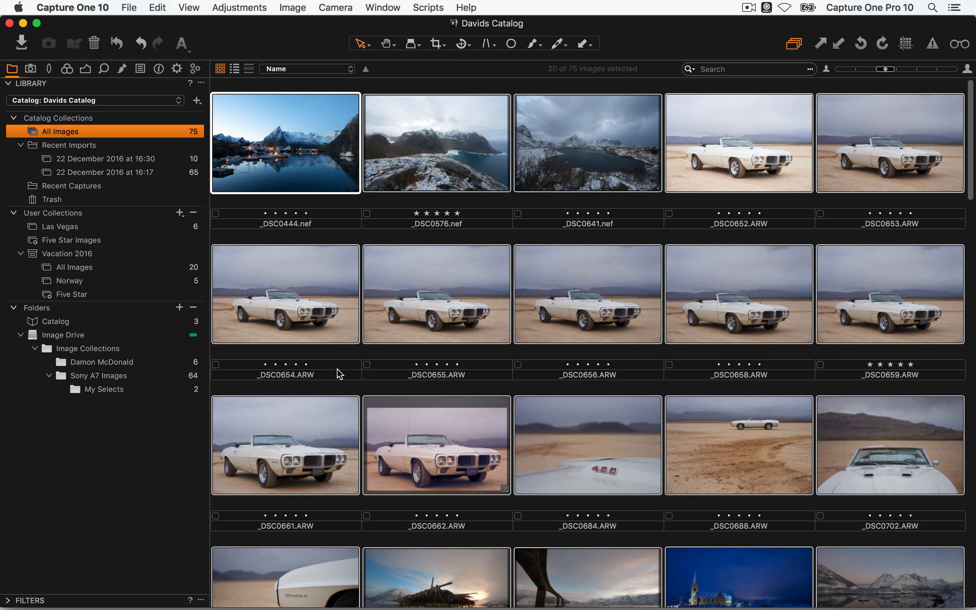
pyautogui.click(500, 89)
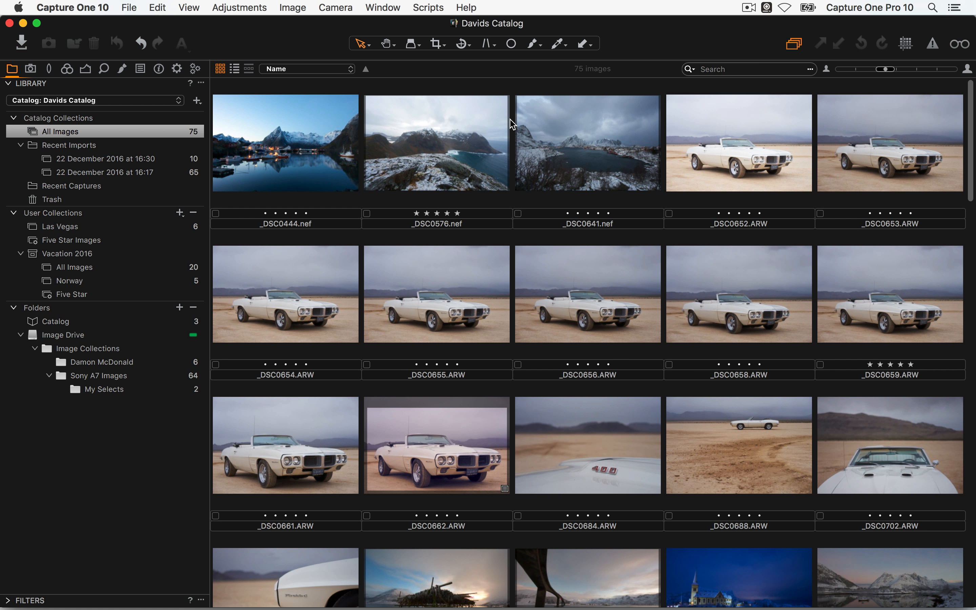
# Open _DSC0444 in the viewer, try Diffraction Correction, and enable Hide Distorted Areas in Lens Correction
pyautogui.doubleClick(308, 156)
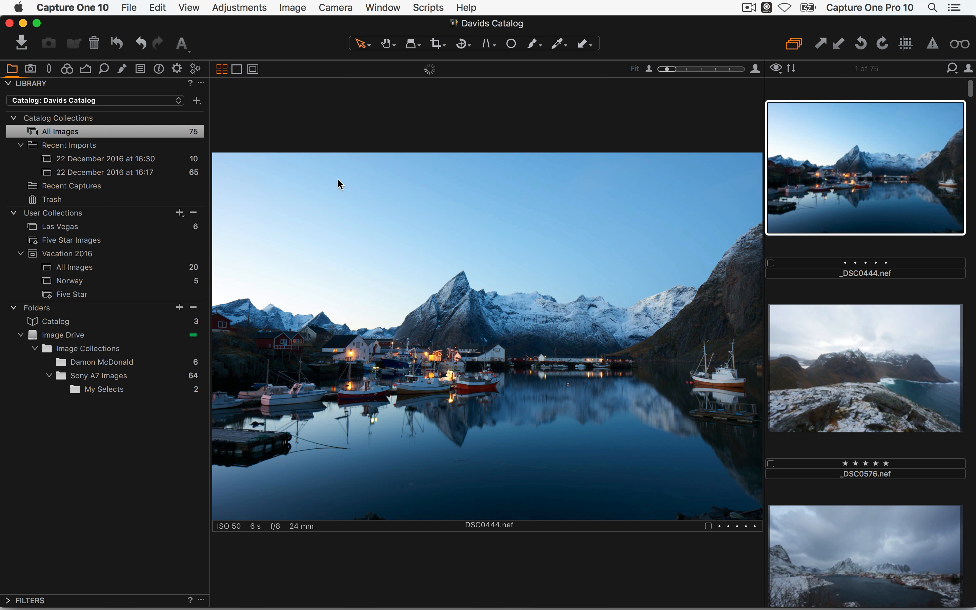
pyautogui.click(49, 75)
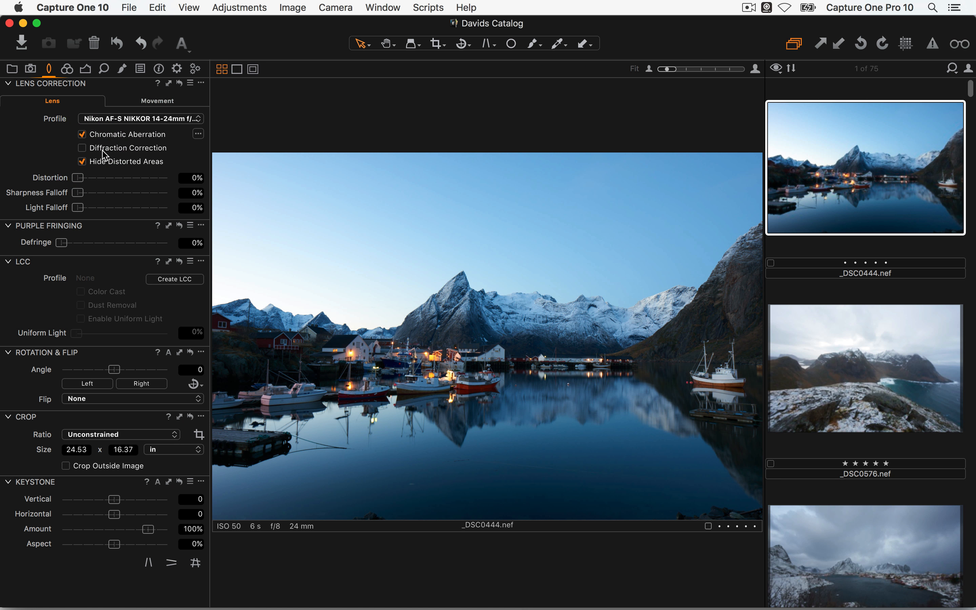
pyautogui.click(83, 150)
pyautogui.click(279, 537)
pyautogui.click(82, 147)
pyautogui.click(81, 161)
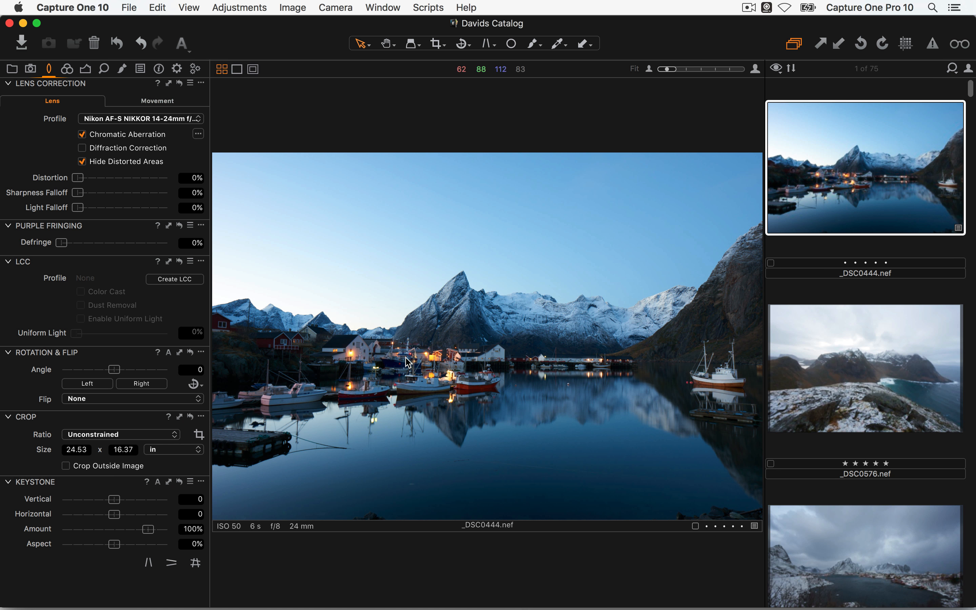
pyautogui.click(68, 70)
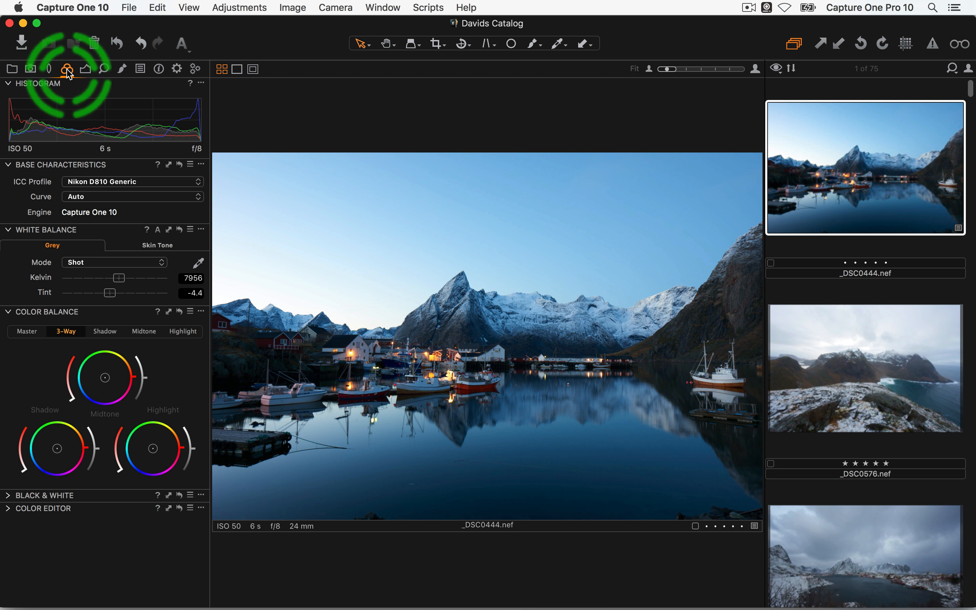
pyautogui.click(86, 70)
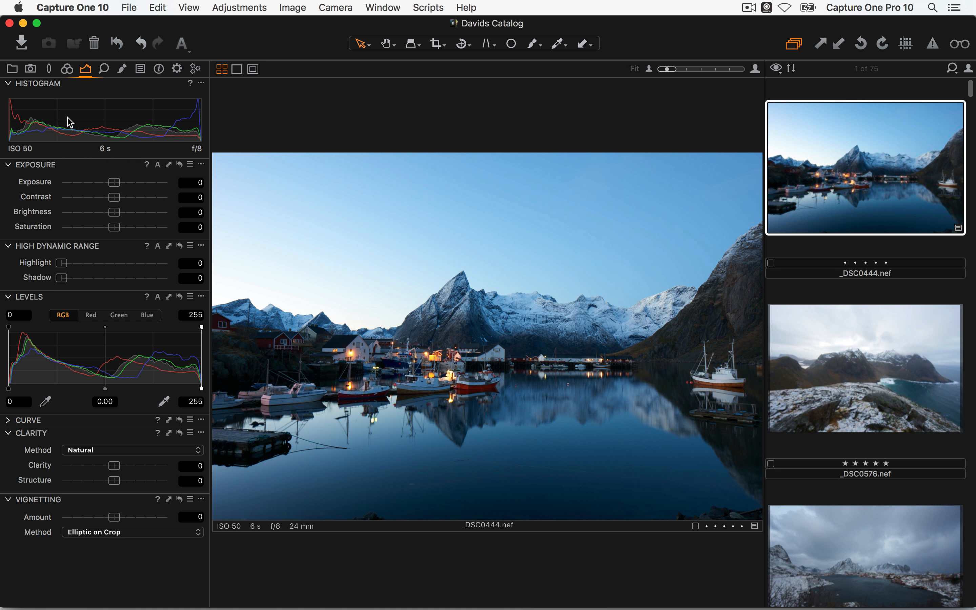
pyautogui.moveTo(39, 165); pyautogui.dragTo(452, 196)
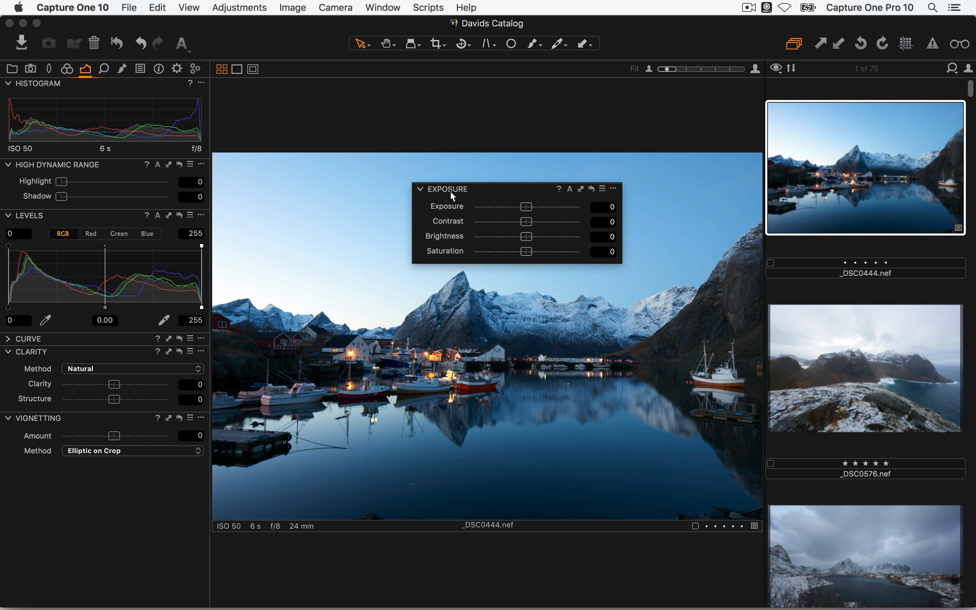
pyautogui.press('super+b')
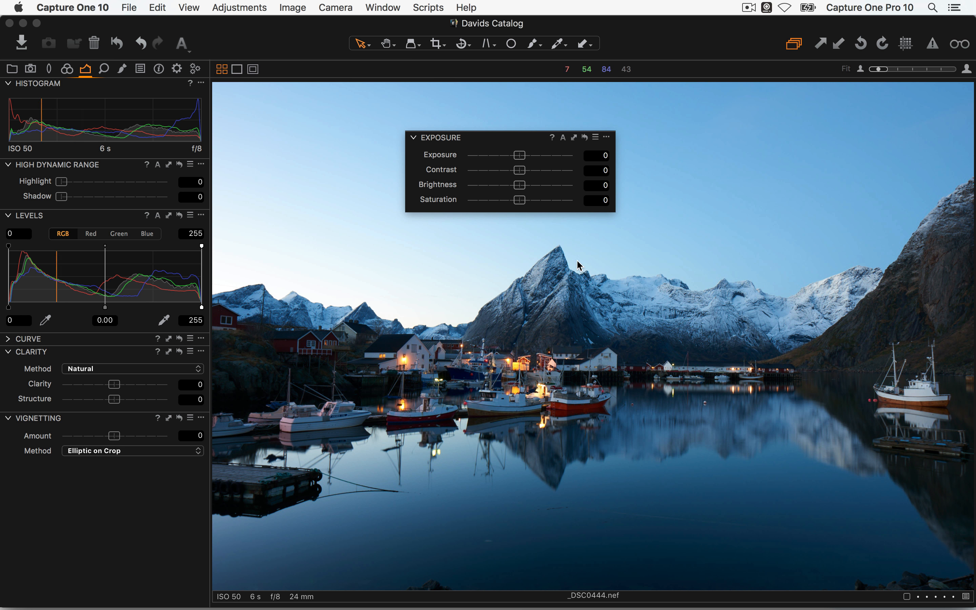
pyautogui.moveTo(520, 156)
pyautogui.mouseDown()
pyautogui.moveTo(528, 154)
pyautogui.moveTo(506, 157)
pyautogui.moveTo(528, 151)
pyautogui.mouseUp()
pyautogui.moveTo(529, 155); pyautogui.dragTo(530, 155)
pyautogui.doubleClick(443, 154)
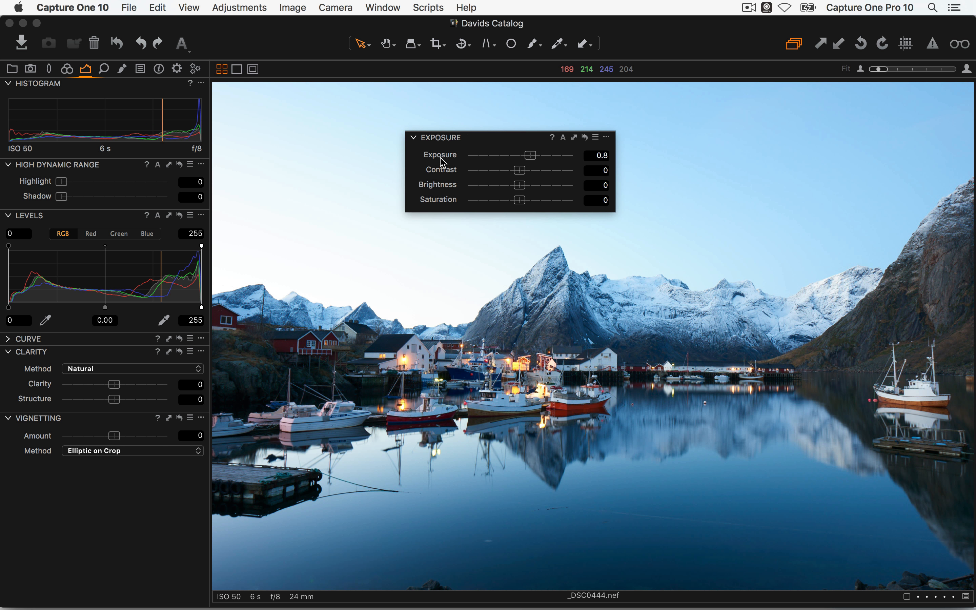
pyautogui.click(442, 153)
pyautogui.click(585, 140)
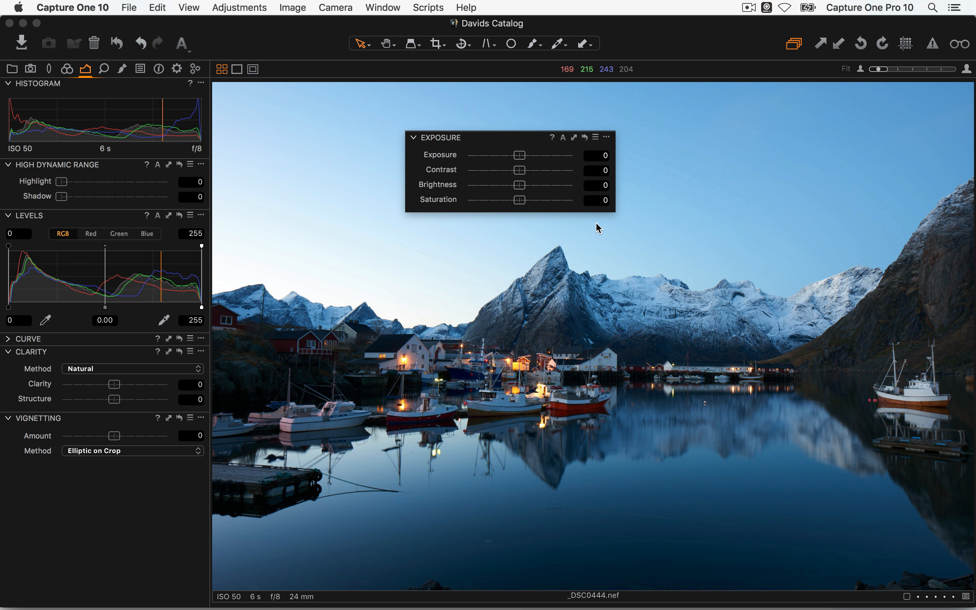
pyautogui.moveTo(518, 155); pyautogui.dragTo(530, 155)
pyautogui.moveTo(519, 170); pyautogui.dragTo(501, 200)
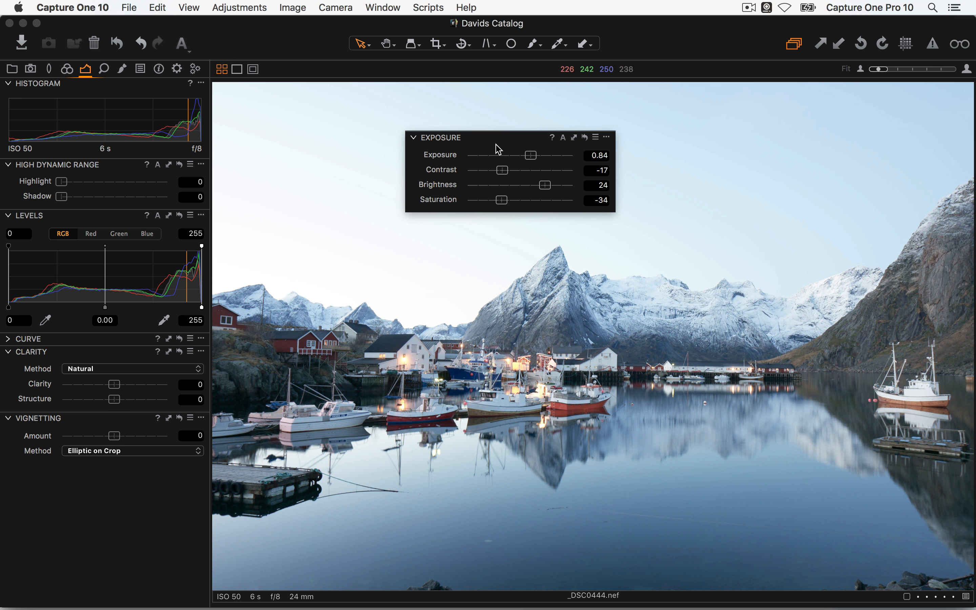
pyautogui.click(584, 138)
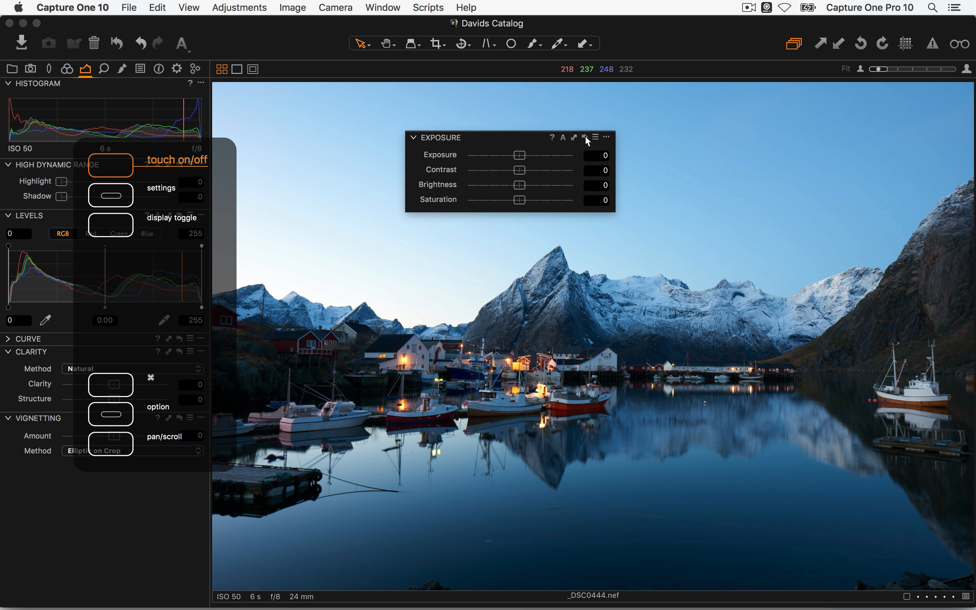
pyautogui.press('super+z')
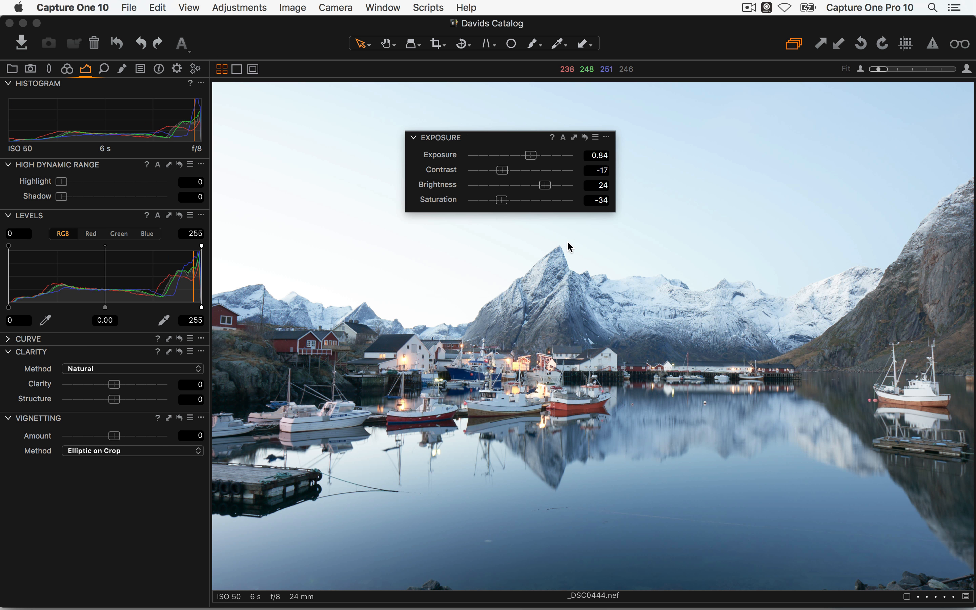
pyautogui.click(585, 137)
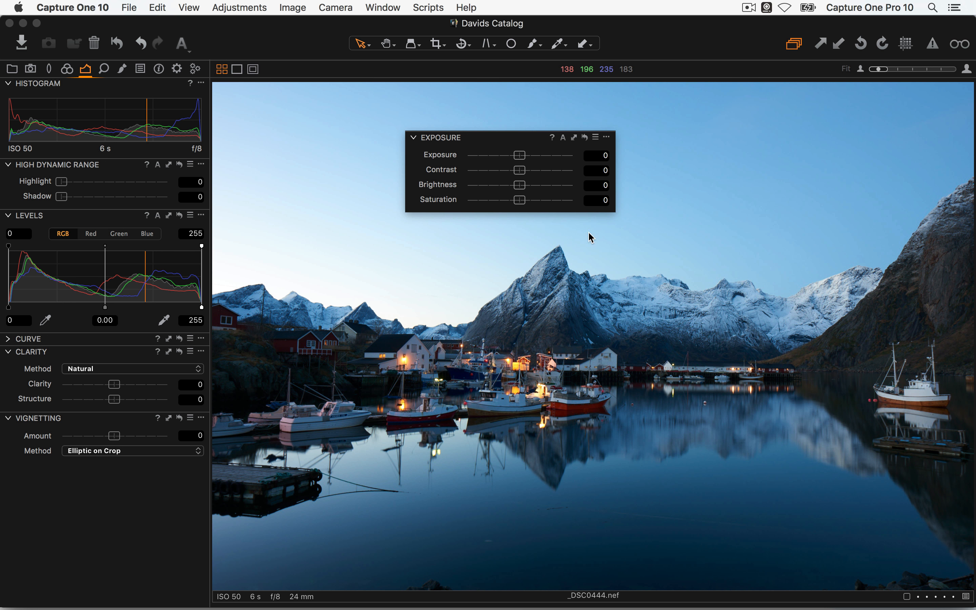
pyautogui.press('super+z')
pyautogui.click(585, 137)
pyautogui.press('super+z')
pyautogui.click(585, 138)
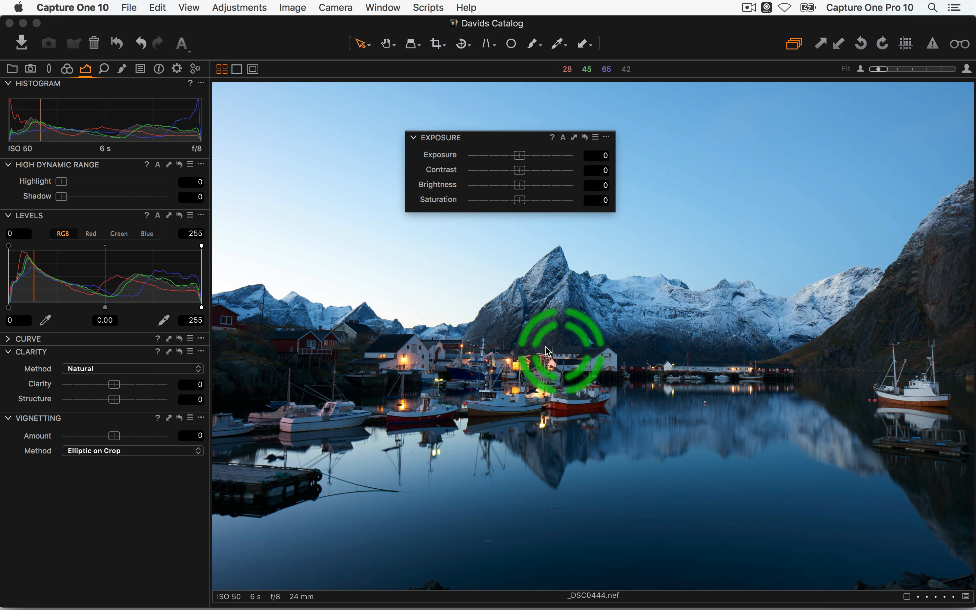
pyautogui.click(553, 137)
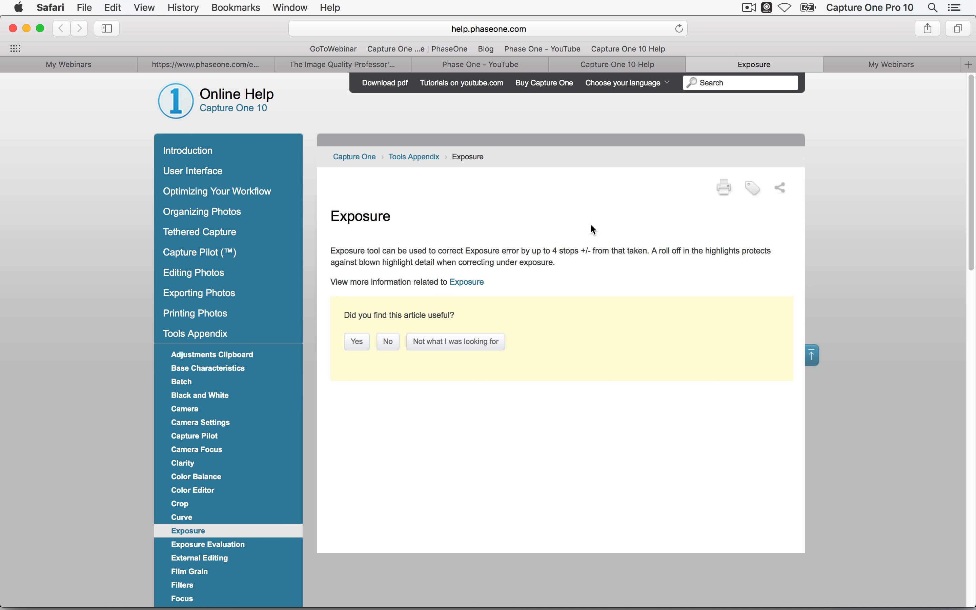
pyautogui.press('super+Tab')
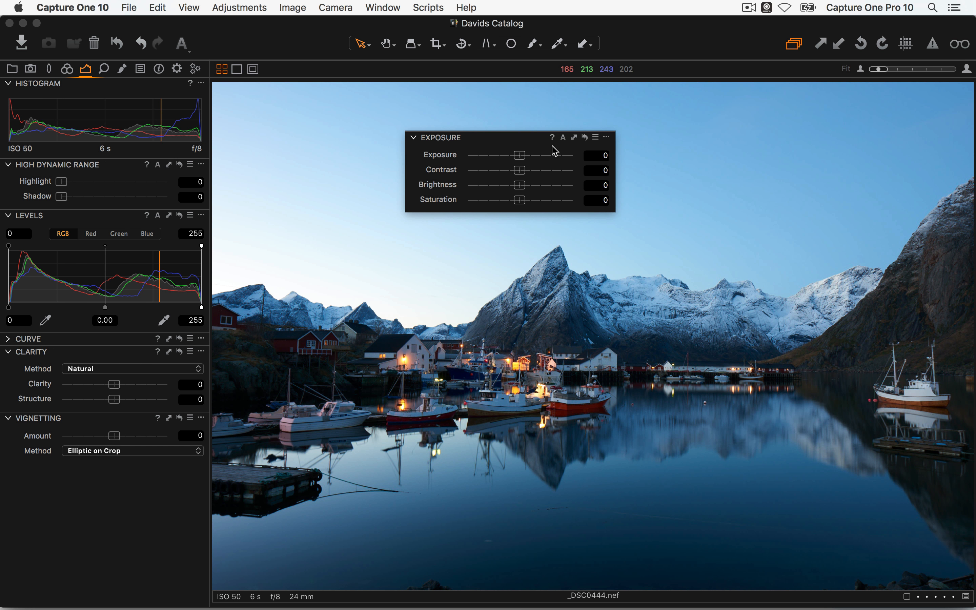
# Auto-correct the exposure to -0.06 and browse the Exposure tool's presets and extra options
pyautogui.click(562, 139)
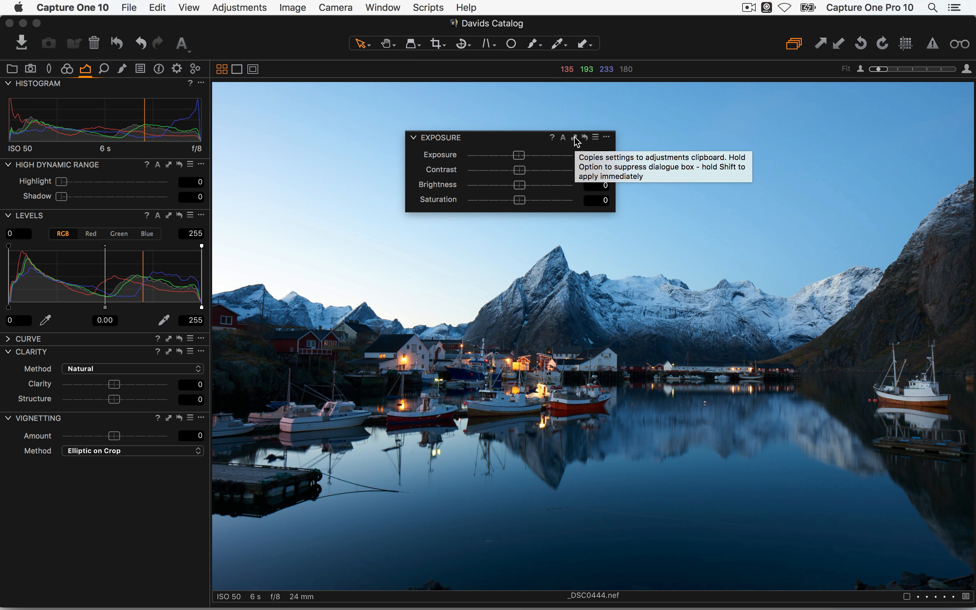
pyautogui.click(596, 138)
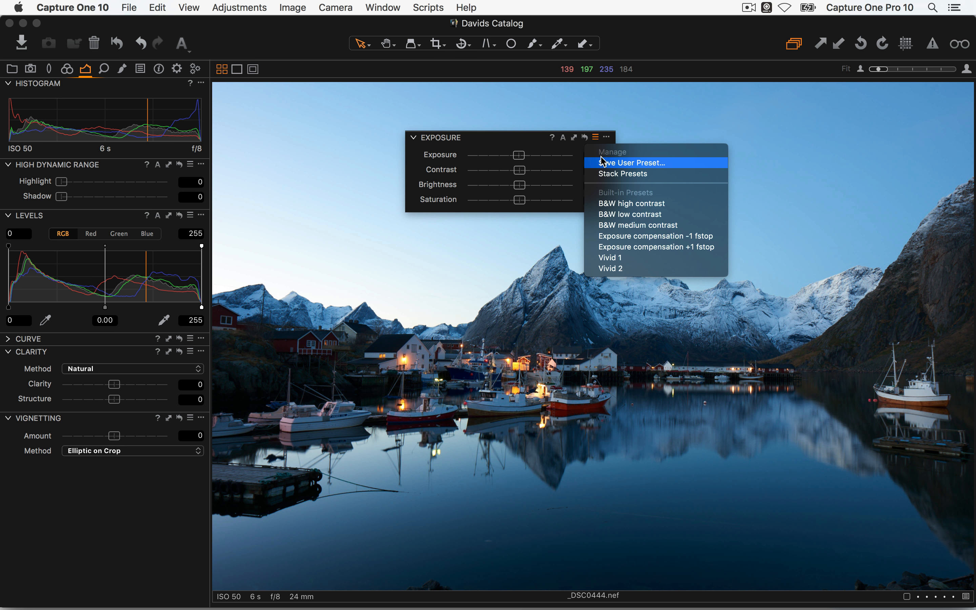
pyautogui.click(607, 137)
pyautogui.click(606, 137)
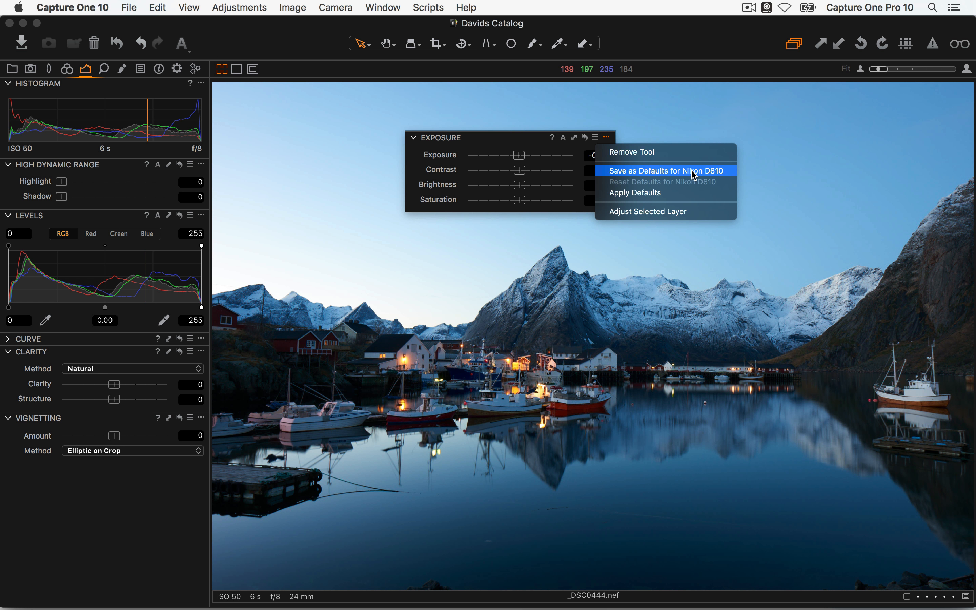
pyautogui.click(545, 205)
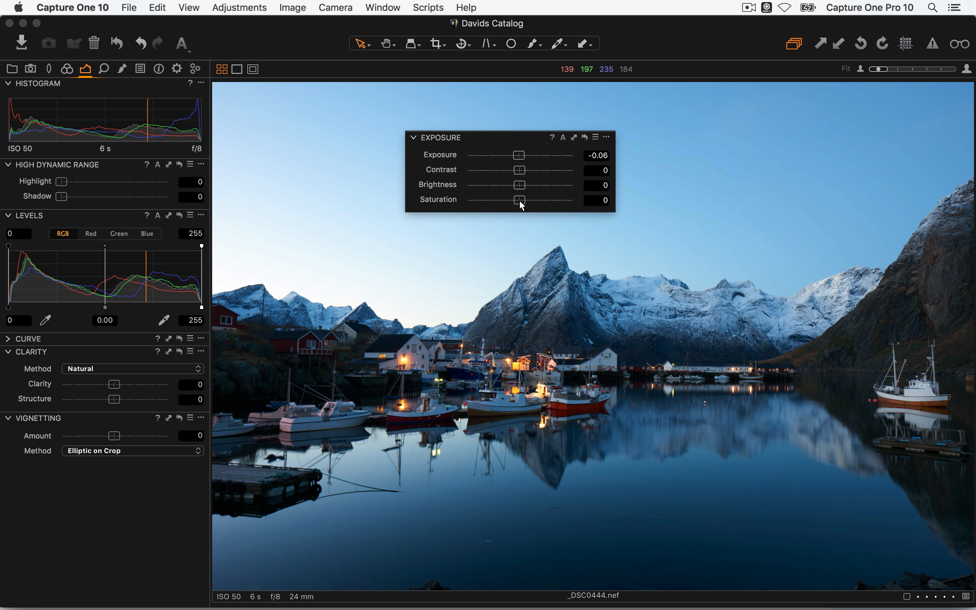
# Test saturation at 43, reset it to 0, and move the floating Exposure tool upper left
pyautogui.moveTo(520, 200)
pyautogui.mouseDown()
pyautogui.moveTo(545, 203)
pyautogui.moveTo(530, 201)
pyautogui.mouseUp()
pyautogui.click(606, 137)
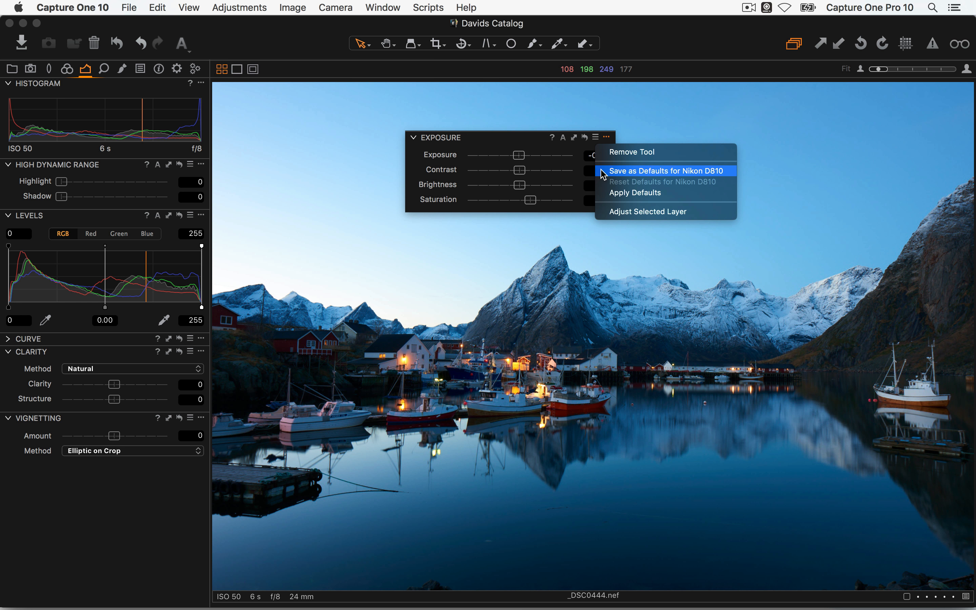
pyautogui.click(521, 153)
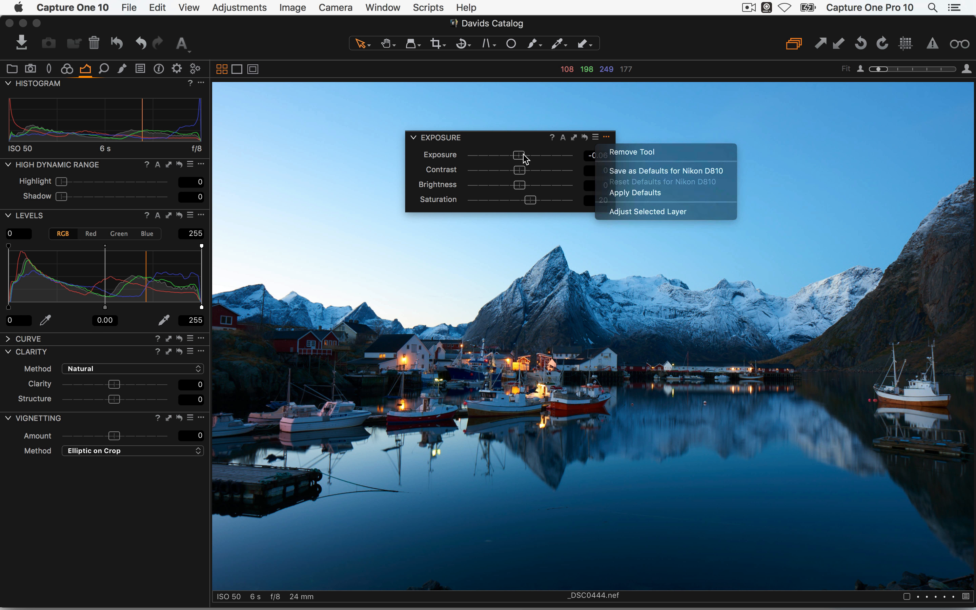
pyautogui.doubleClick(549, 201)
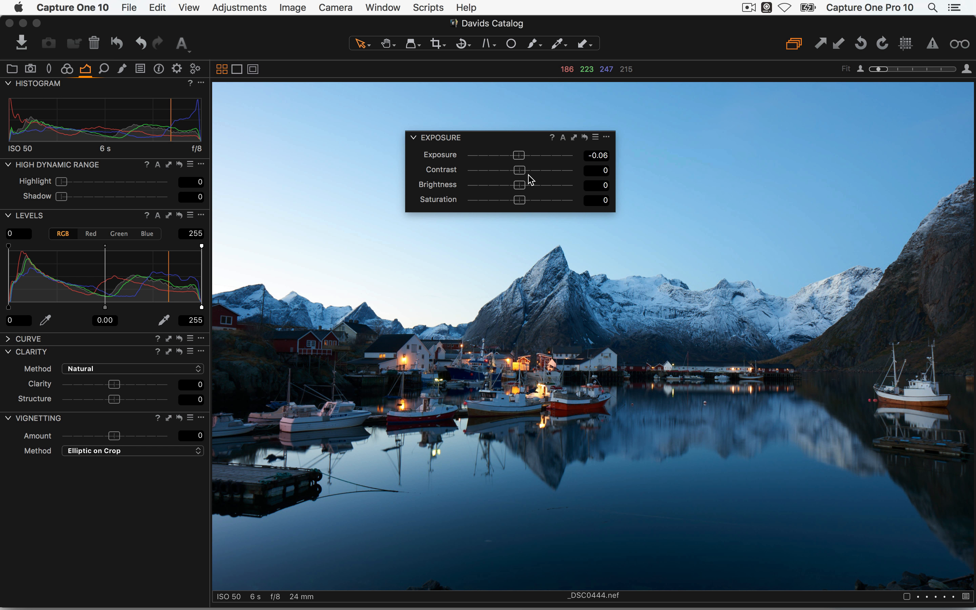
pyautogui.moveTo(508, 143); pyautogui.dragTo(353, 118)
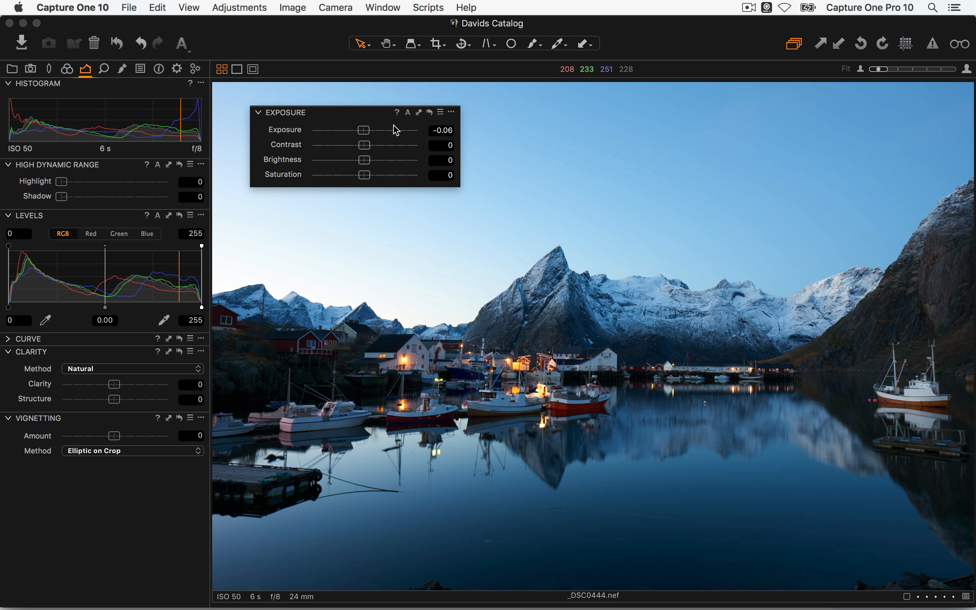
# Zero the exposure and try contrast values between 18 and 26, settling at 22
pyautogui.doubleClick(382, 131)
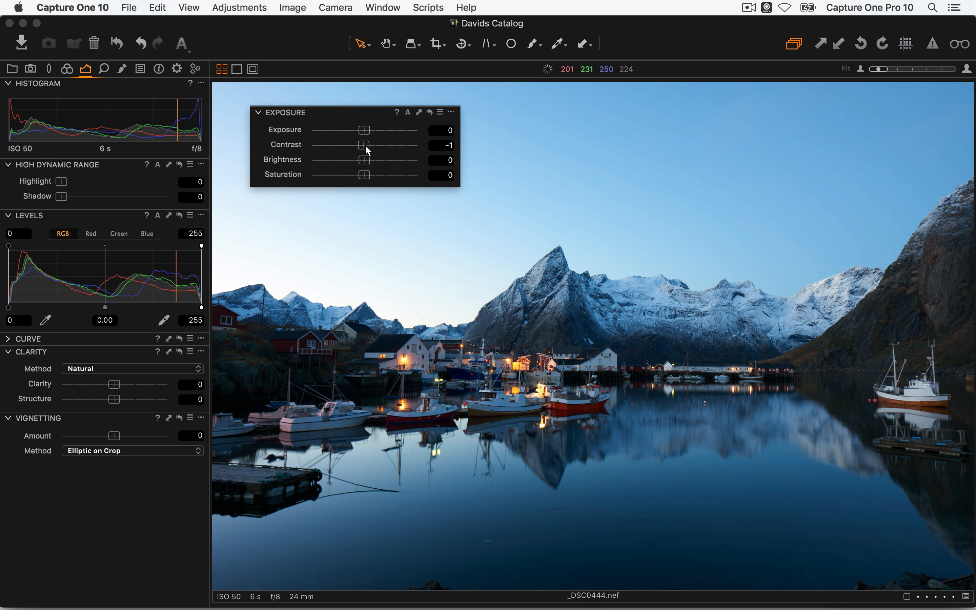
pyautogui.moveTo(365, 145); pyautogui.dragTo(381, 146)
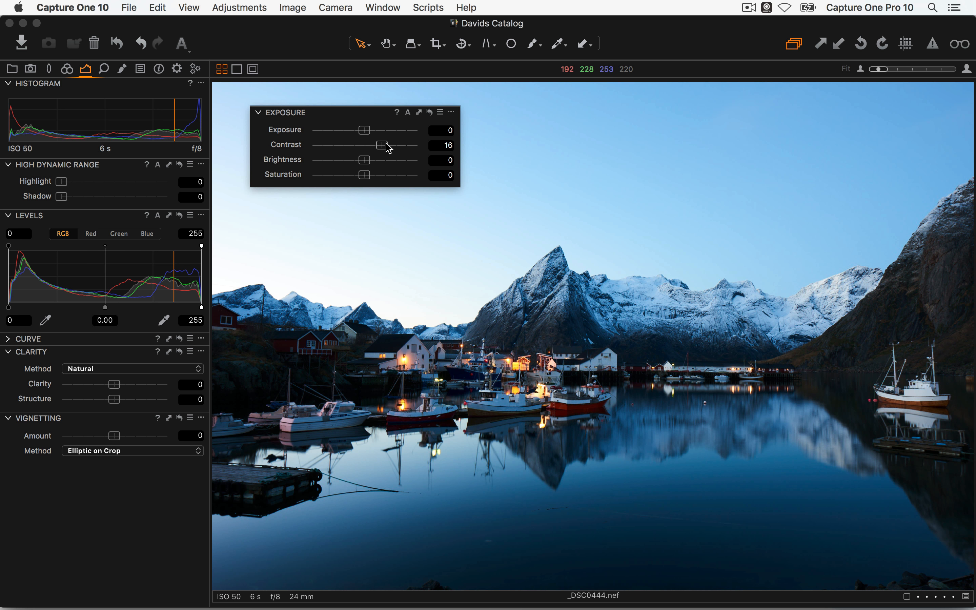
pyautogui.moveTo(389, 144); pyautogui.dragTo(397, 151)
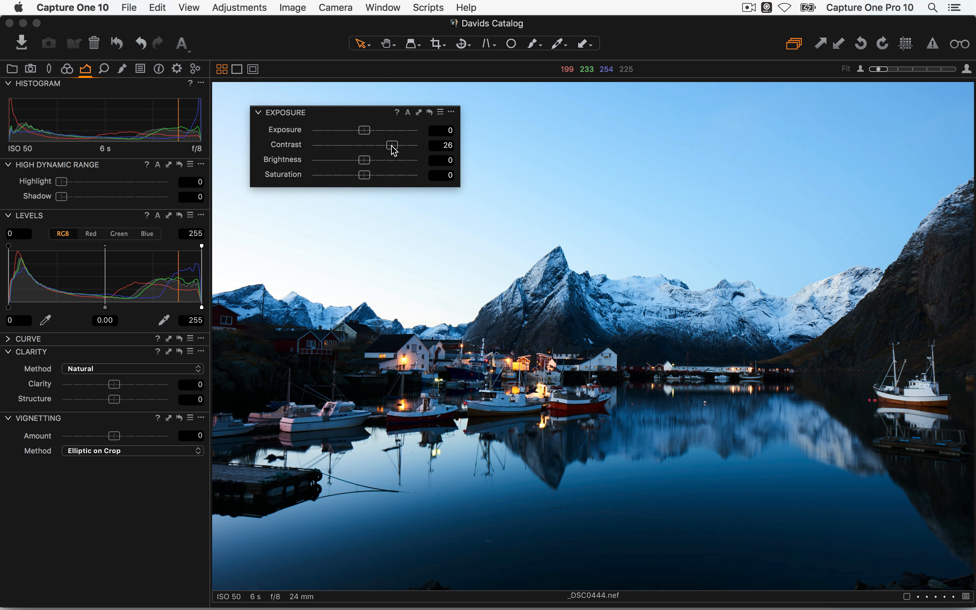
pyautogui.moveTo(392, 146); pyautogui.dragTo(393, 148)
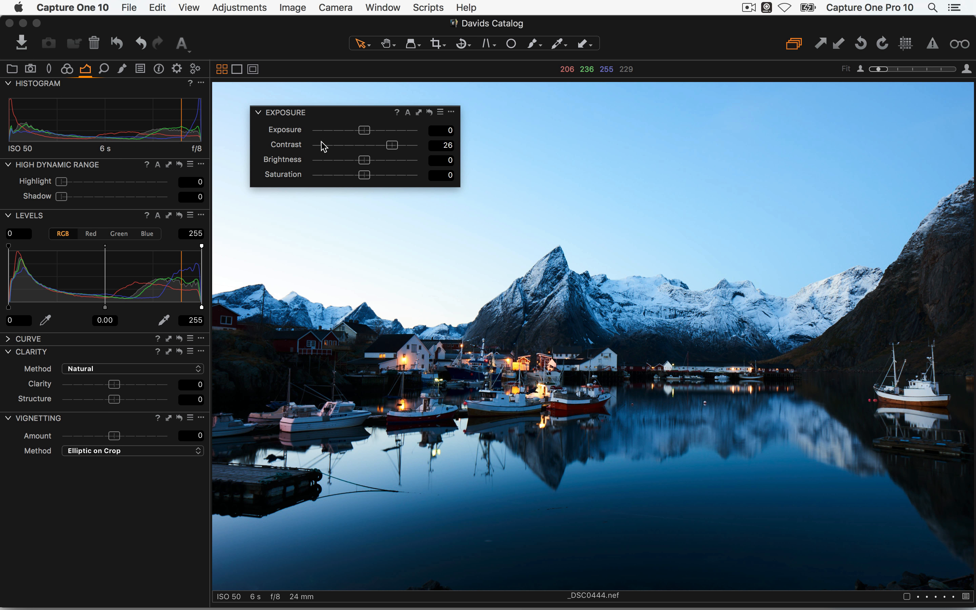
pyautogui.moveTo(395, 148)
pyautogui.mouseDown()
pyautogui.moveTo(345, 152)
pyautogui.moveTo(404, 144)
pyautogui.moveTo(386, 149)
pyautogui.mouseUp()
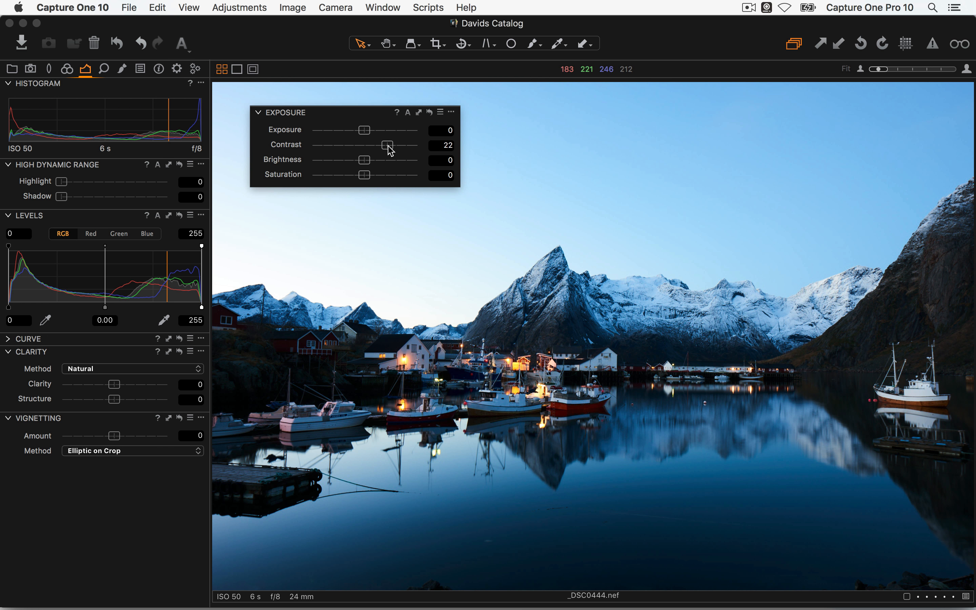
# Try brightness 9 and saturation 48 then 20, then reset all Exposure adjustments to zero
pyautogui.moveTo(364, 161); pyautogui.dragTo(375, 160)
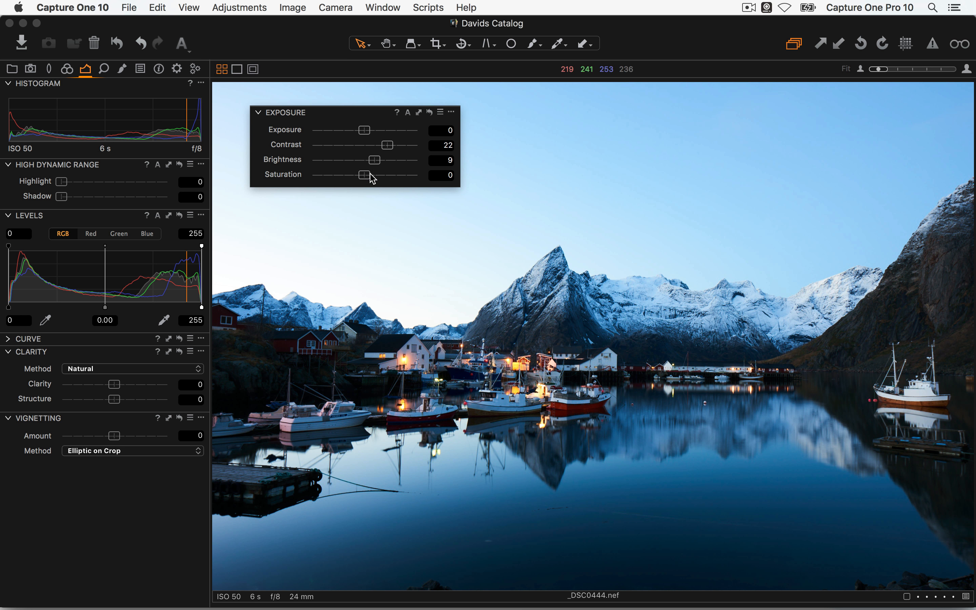
pyautogui.moveTo(366, 175); pyautogui.dragTo(394, 175)
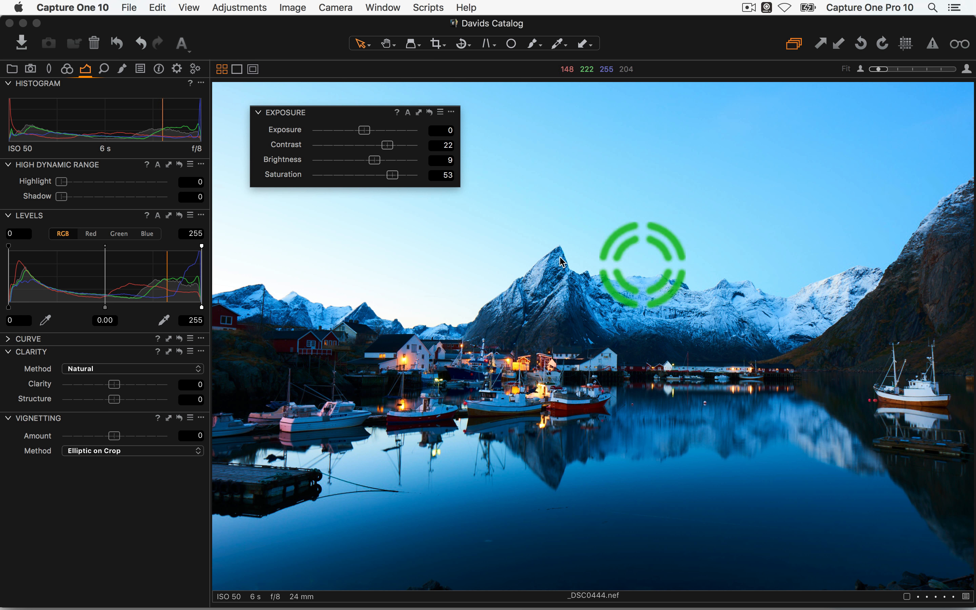
pyautogui.moveTo(393, 175); pyautogui.dragTo(375, 174)
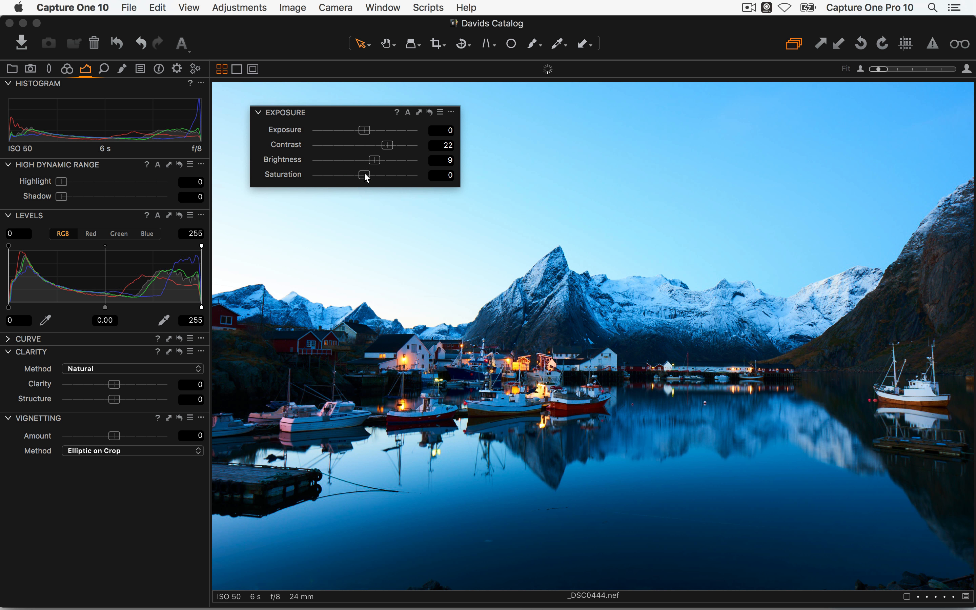
pyautogui.click(430, 112)
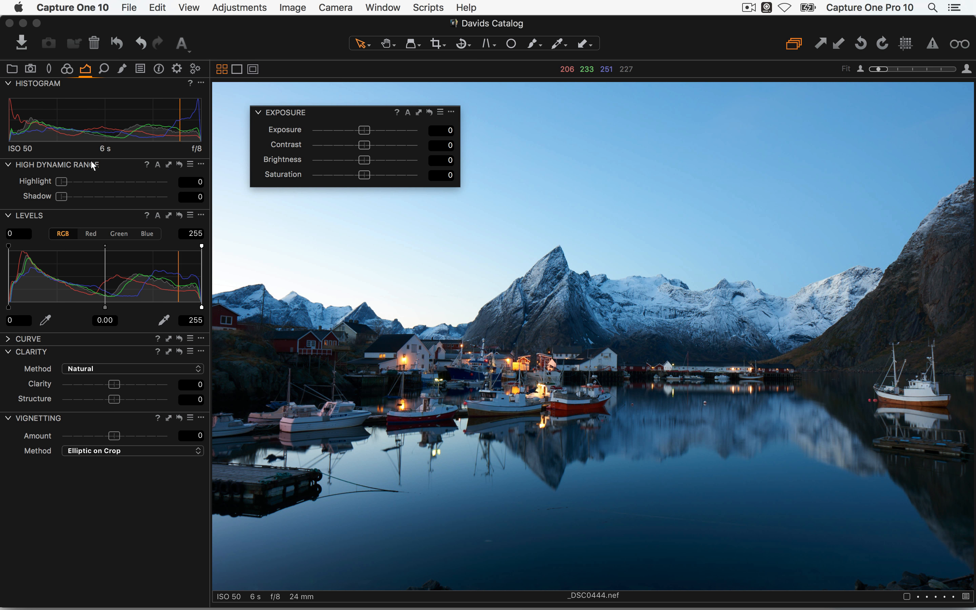
# Dock the Exposure tool and open the snowy fjord shot _DSC0641.nef at full size
pyautogui.moveTo(303, 112); pyautogui.dragTo(81, 165)
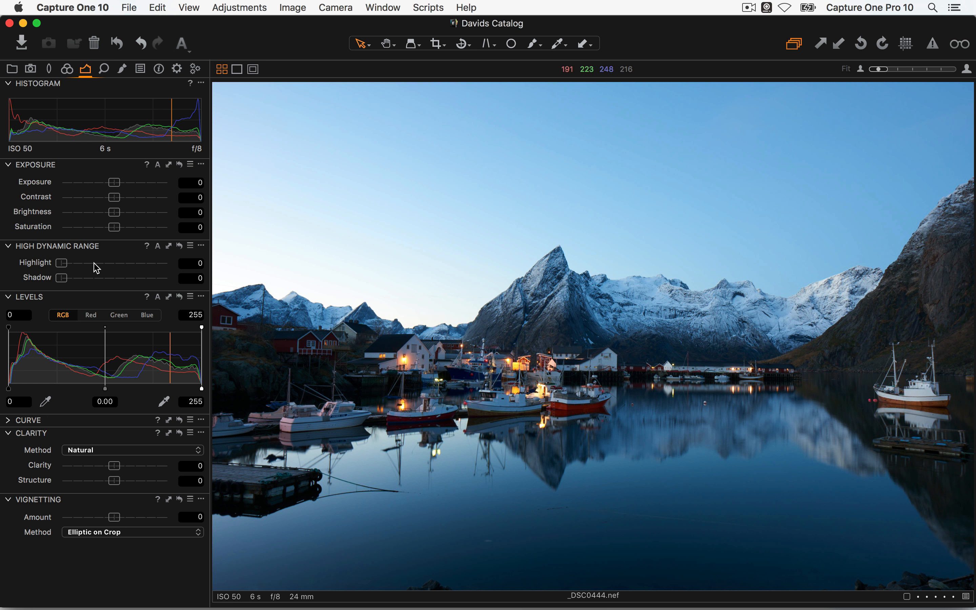
pyautogui.press('alt+super+v')
pyautogui.scroll(-1, 596, 221)
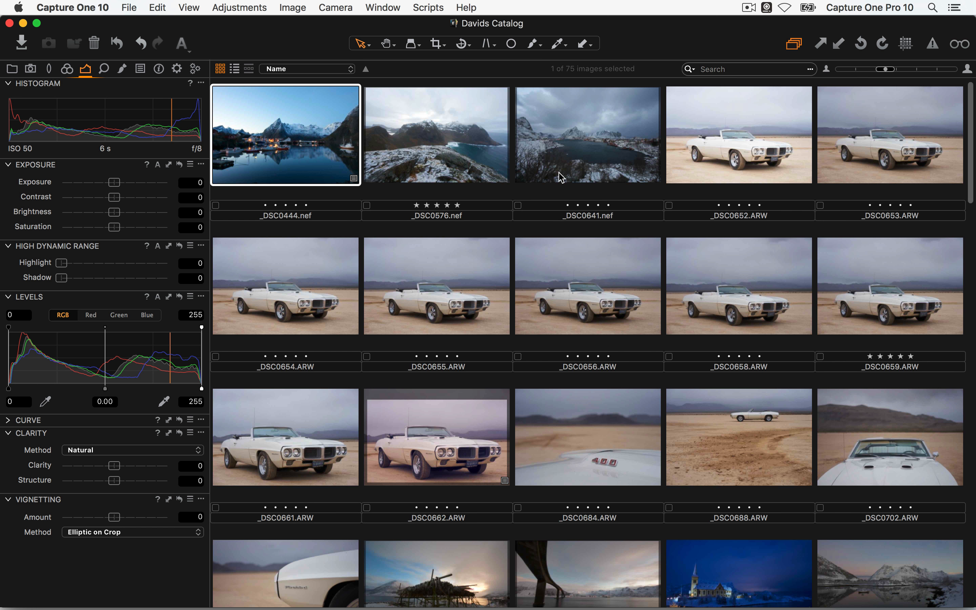
pyautogui.click(562, 177)
pyautogui.press('alt+super+v')
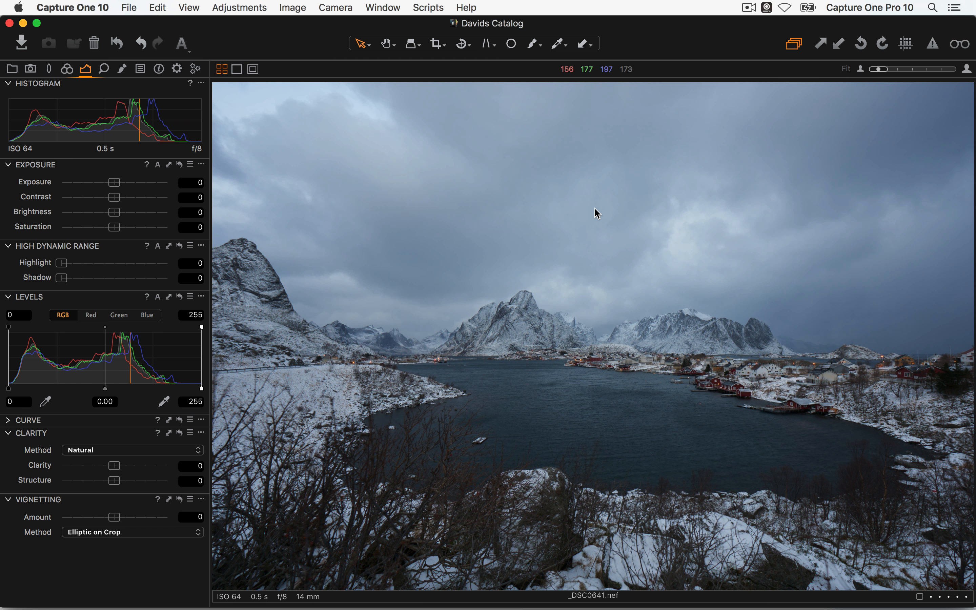
# Set exposure 0.1, contrast 4 and brightness -1, then return to the thumbnail grid
pyautogui.press('Tab')
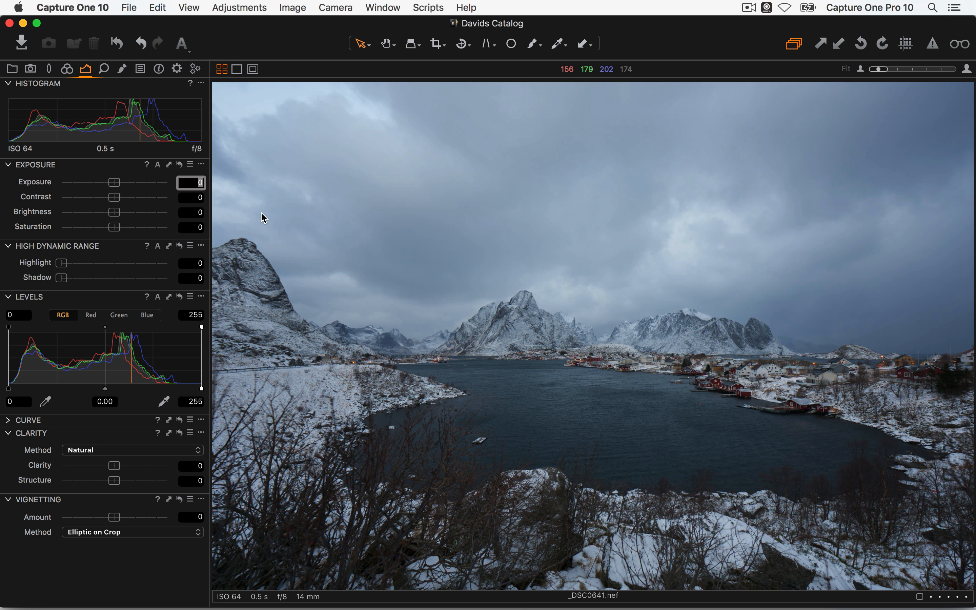
pyautogui.press('Up')
pyautogui.press('Up')
pyautogui.press('Down')
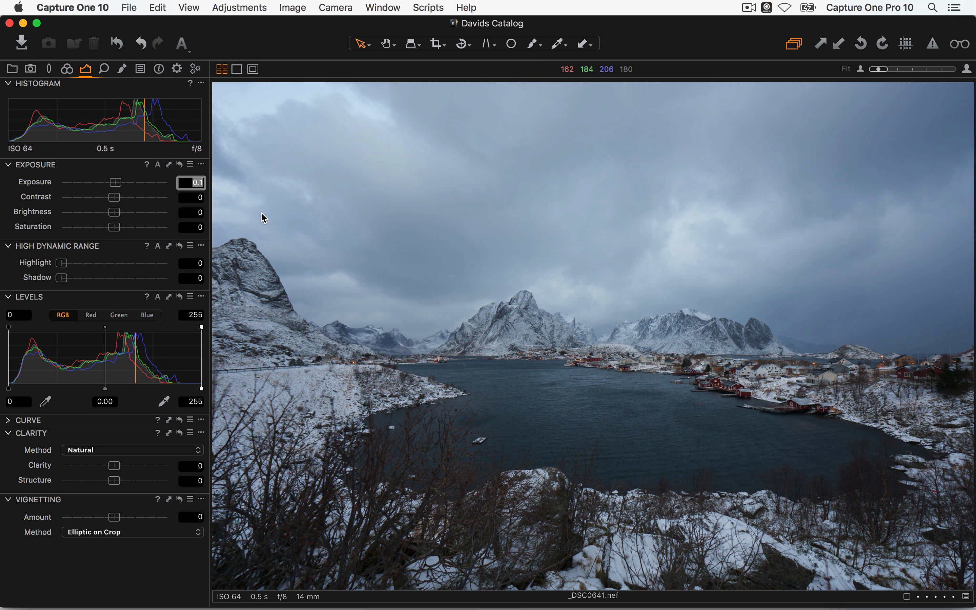
pyautogui.press('Tab')
pyautogui.press('Up')
pyautogui.press('Up')
pyautogui.press('Up')
pyautogui.press('Up')
pyautogui.press('Tab')
pyautogui.press('Up')
pyautogui.press('Up')
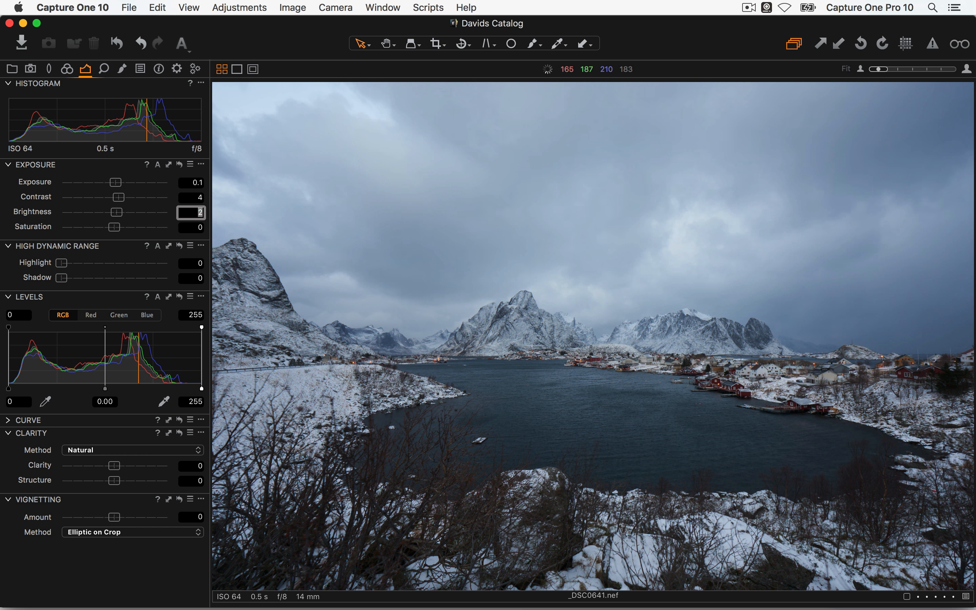
pyautogui.press('Down')
pyautogui.press('Down')
pyautogui.press('Down')
pyautogui.press('Tab')
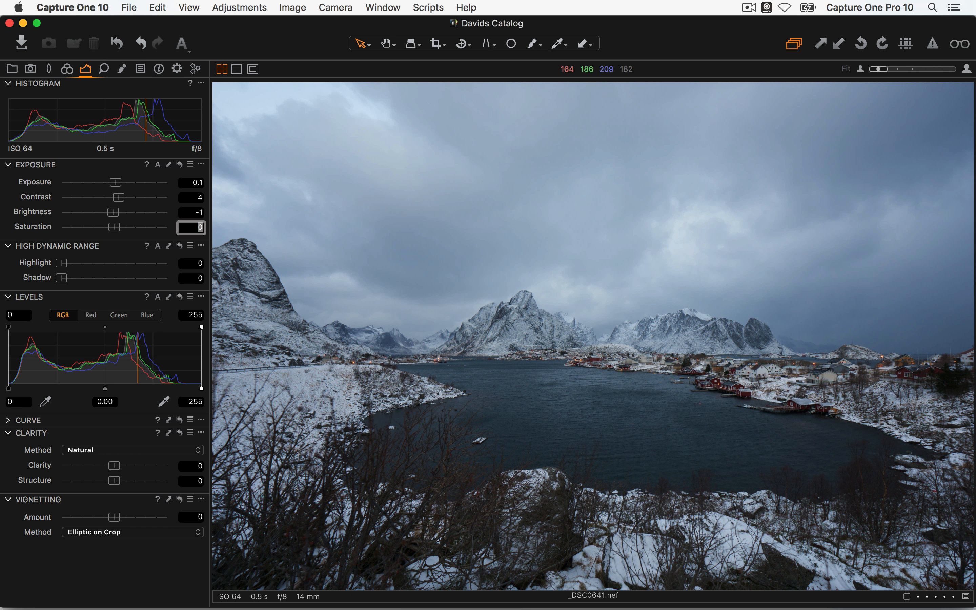
pyautogui.click(707, 121)
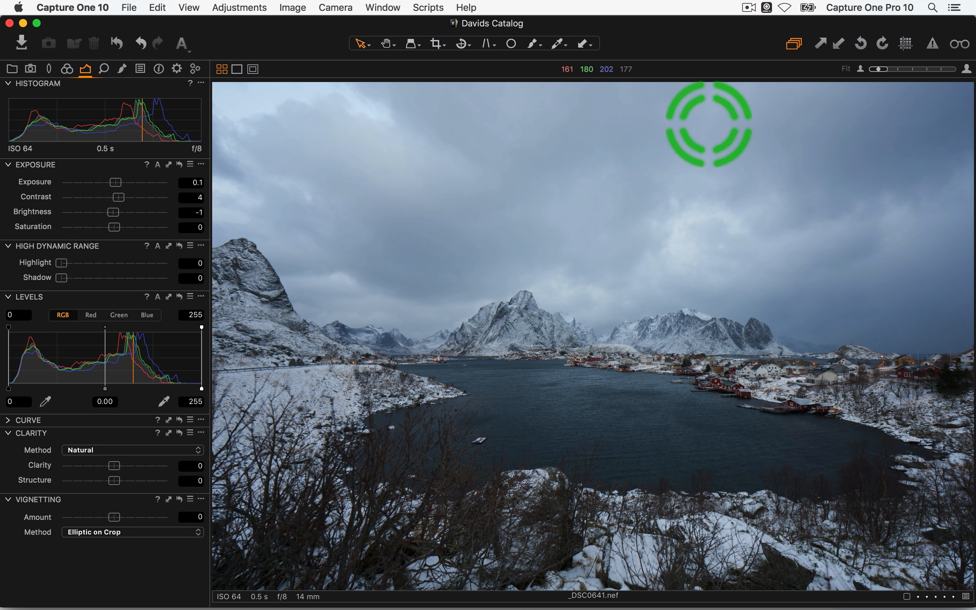
pyautogui.doubleClick(713, 161)
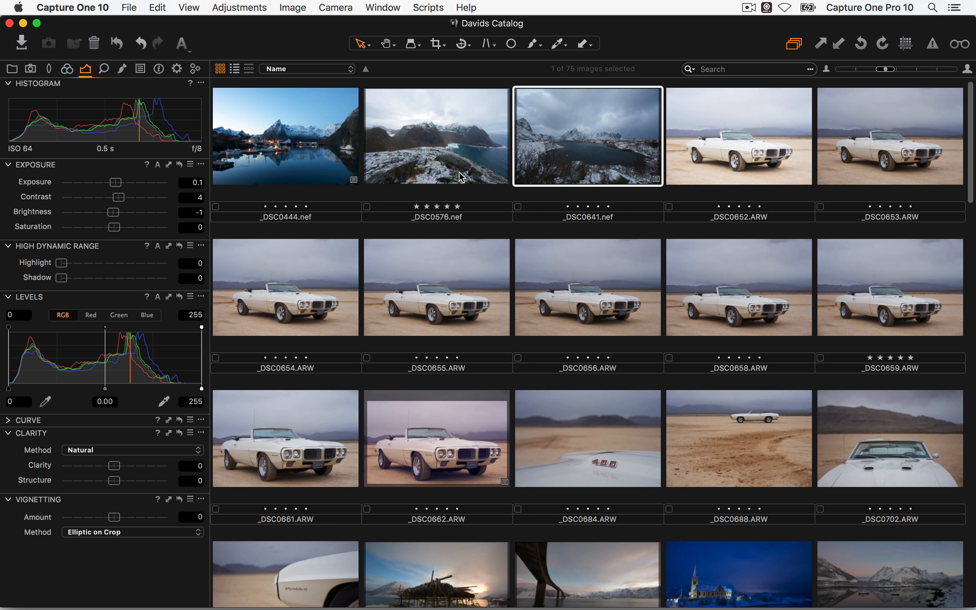
# Open _DSC0576.nef and set High Dynamic Range Highlight to 73 and Shadow to 54
pyautogui.click(462, 178)
pyautogui.doubleClick(452, 165)
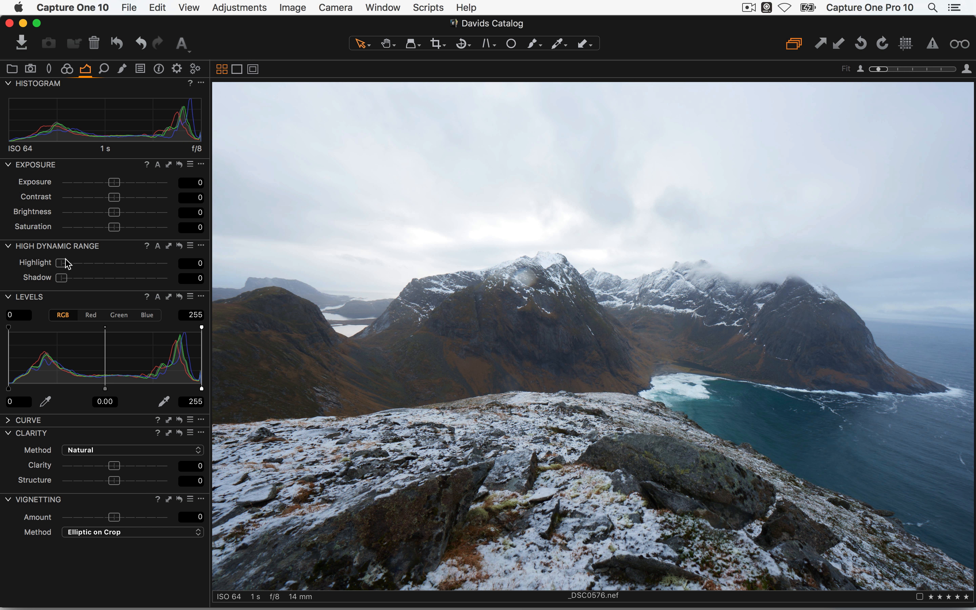
pyautogui.moveTo(62, 263); pyautogui.dragTo(138, 263)
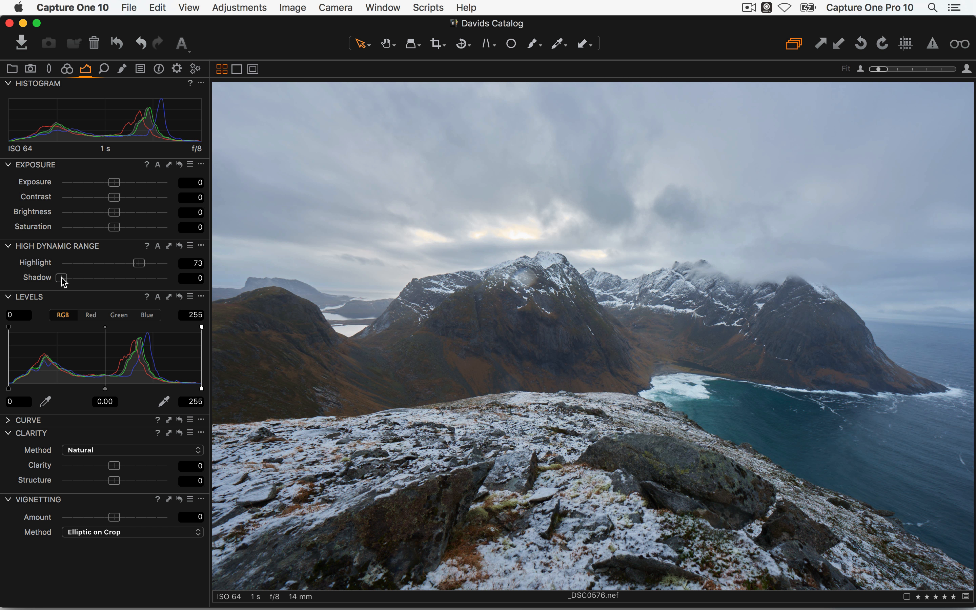
pyautogui.moveTo(61, 278); pyautogui.dragTo(118, 277)
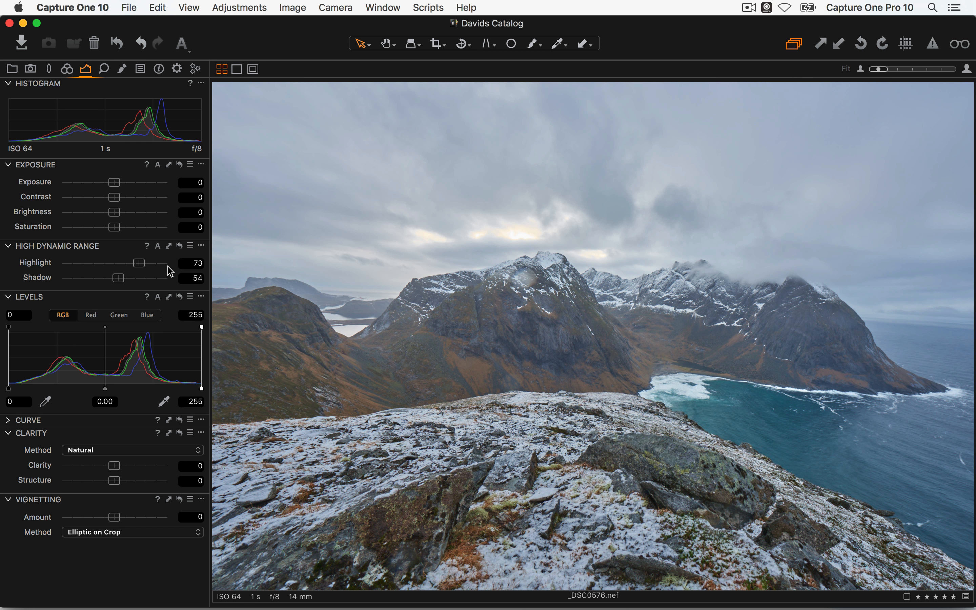
# Reset HDR recovery to 0, move Levels above Exposure, then trial and reset levels to 0–255
pyautogui.click(179, 246)
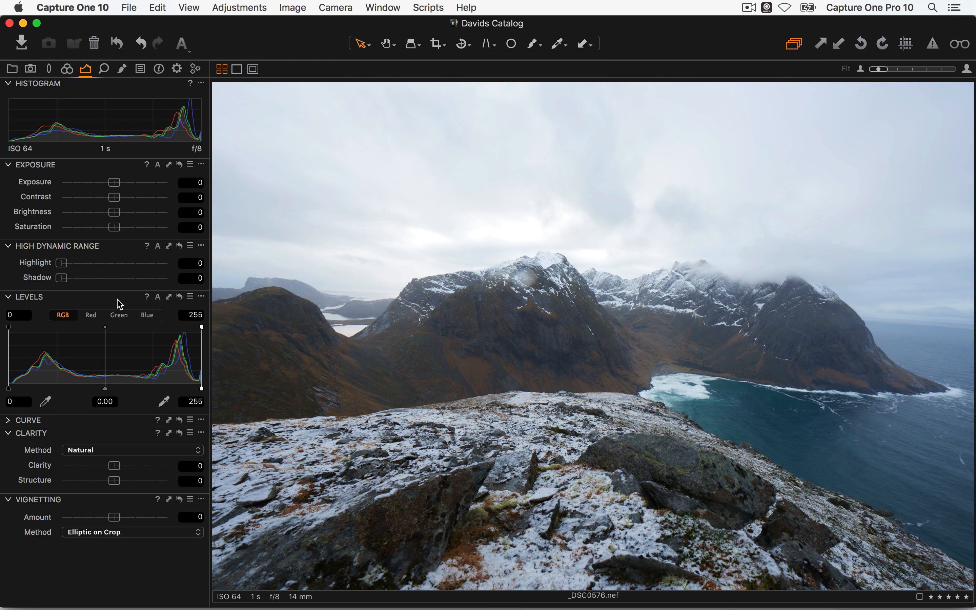
pyautogui.moveTo(169, 296); pyautogui.dragTo(134, 164)
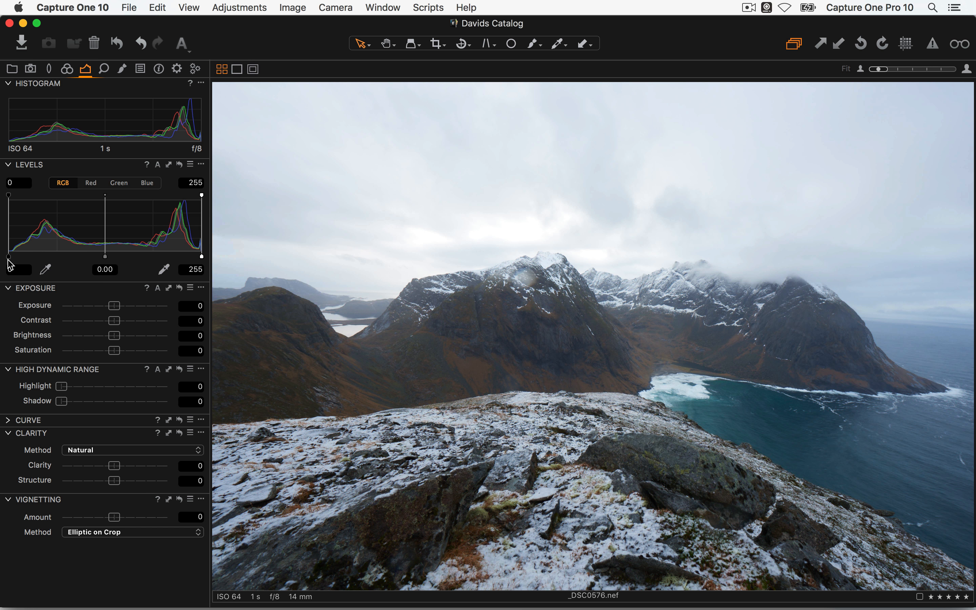
pyautogui.moveTo(9, 261); pyautogui.dragTo(13, 258)
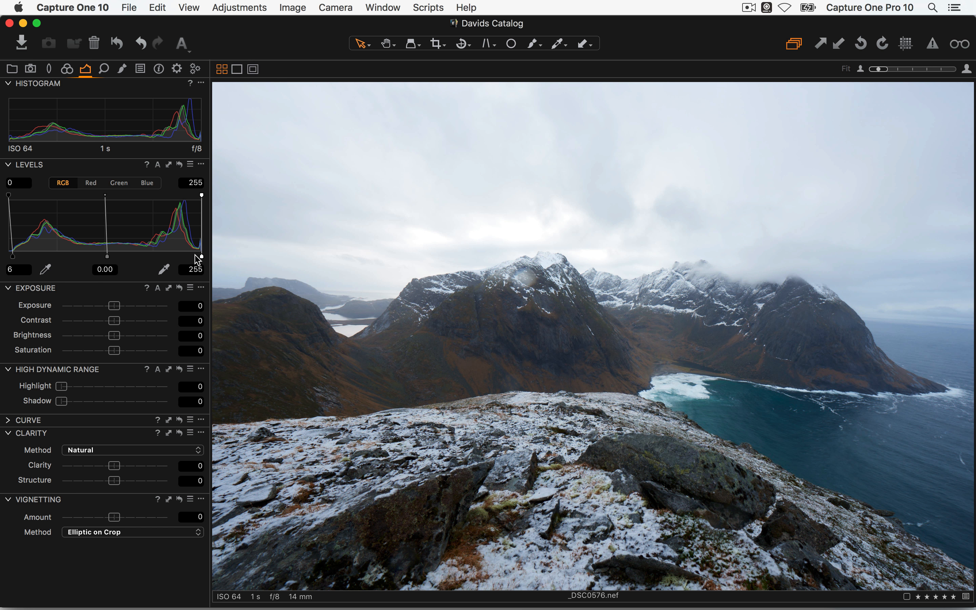
pyautogui.moveTo(198, 259); pyautogui.dragTo(190, 258)
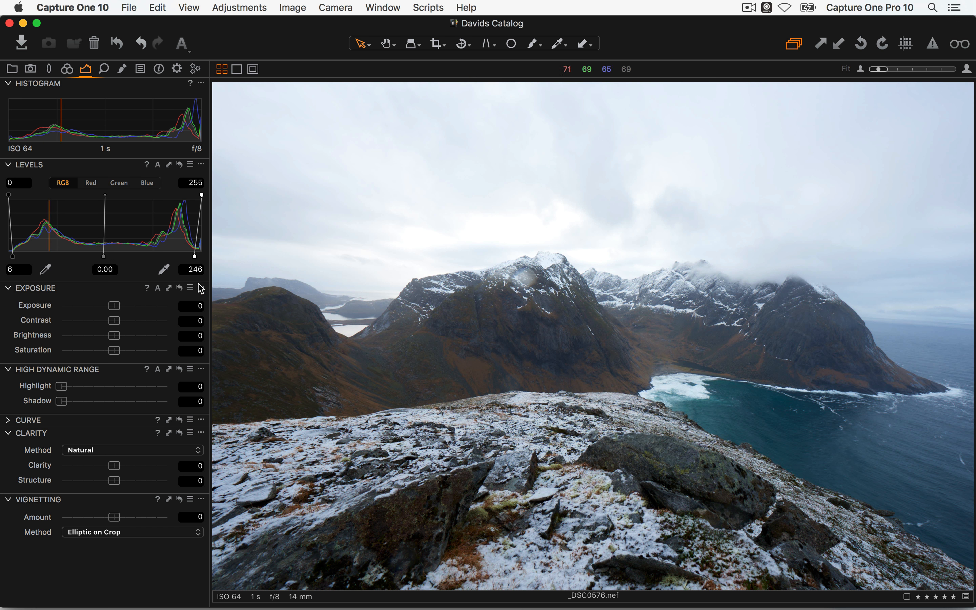
pyautogui.moveTo(103, 257)
pyautogui.mouseDown()
pyautogui.moveTo(115, 257)
pyautogui.moveTo(93, 257)
pyautogui.mouseUp()
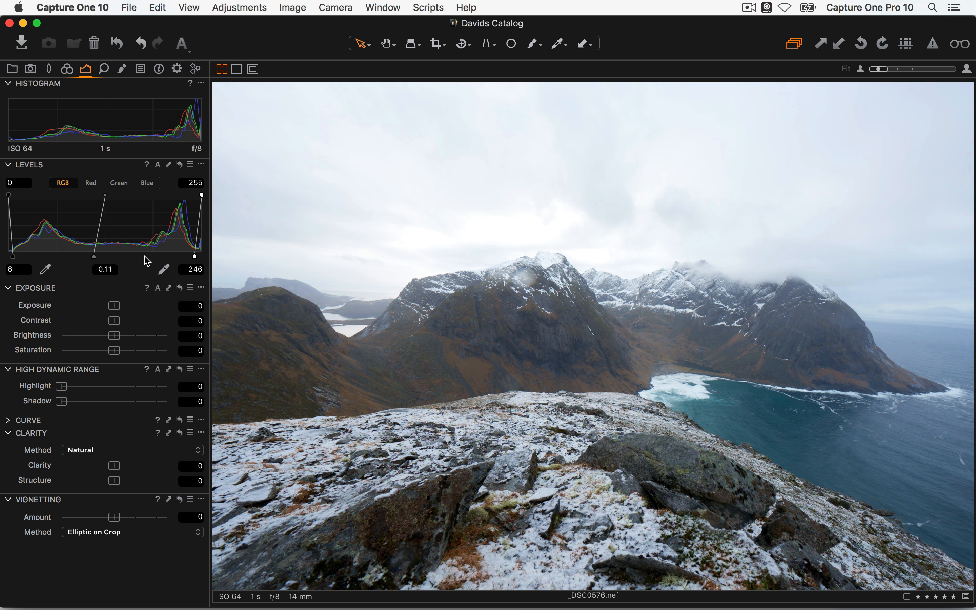
pyautogui.click(179, 164)
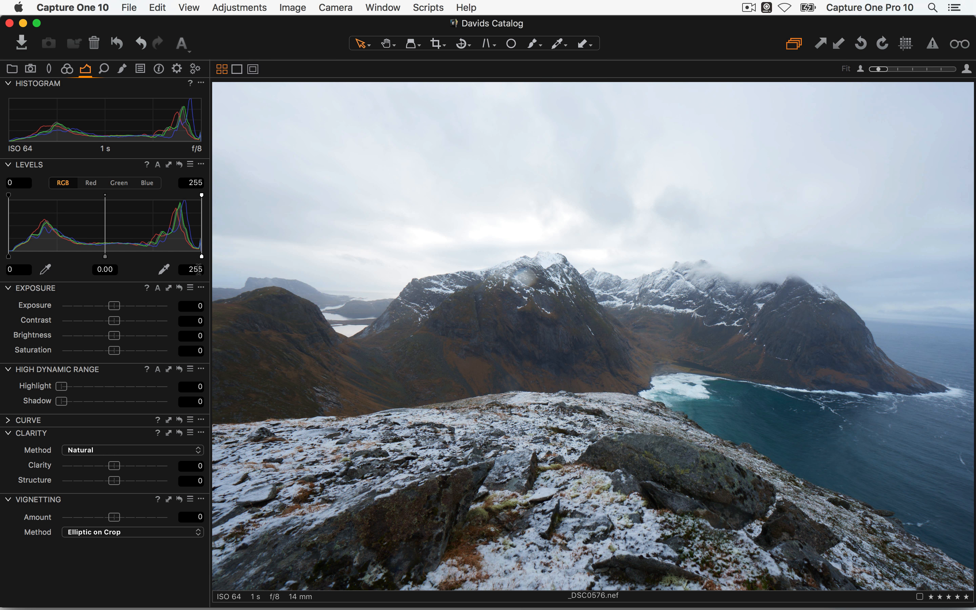
pyautogui.click(8, 420)
# Find the red-cabins sunset shot _DSC0904.nef in the thumbnail grid and open it full-size
pyautogui.press('alt+super+v')
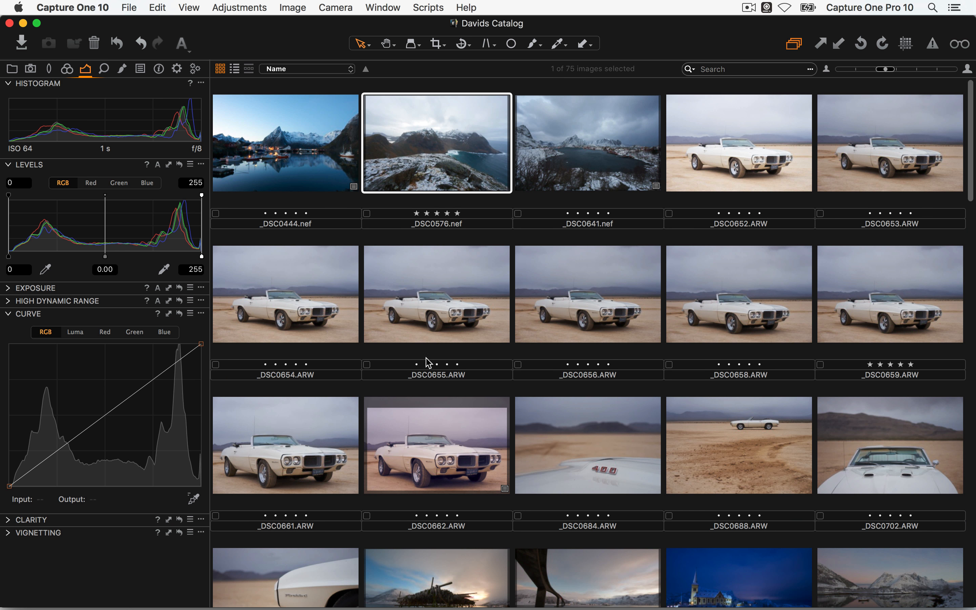
pyautogui.scroll(-10, 569, 367)
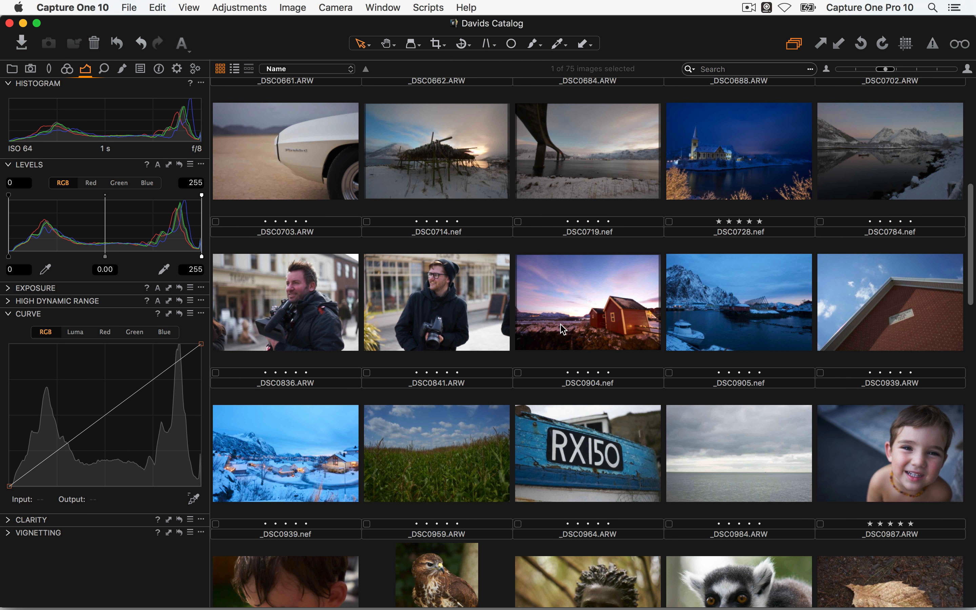
pyautogui.scroll(-5, 577, 183)
pyautogui.scroll(-5, 579, 188)
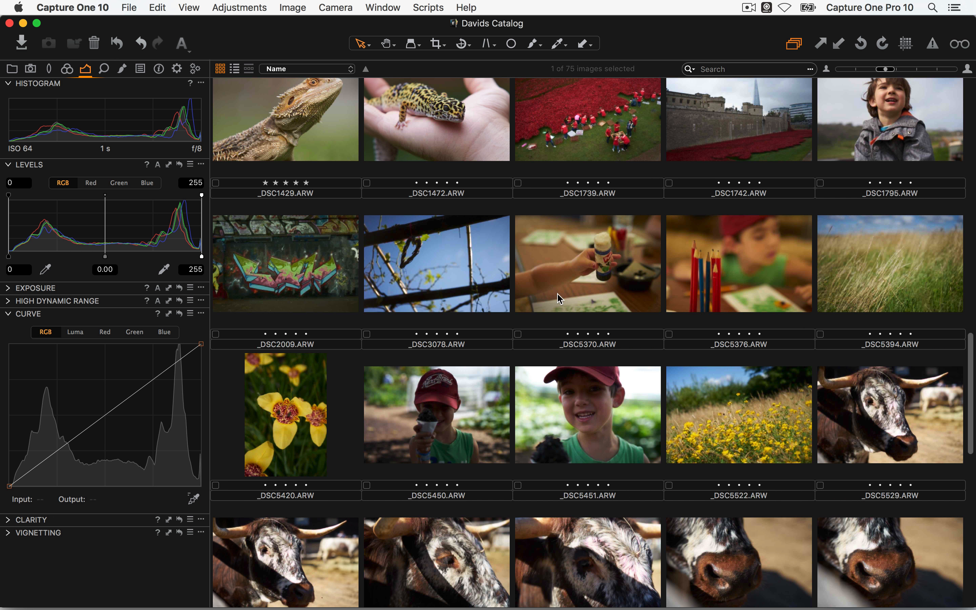
pyautogui.scroll(-5, 568, 282)
pyautogui.scroll(-3, 577, 262)
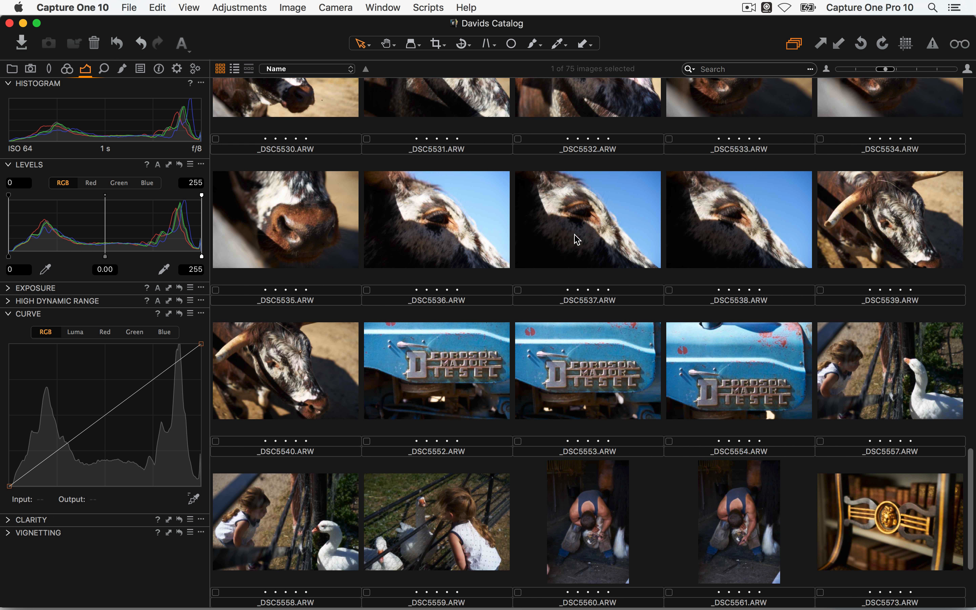
pyautogui.scroll(-5, 577, 251)
pyautogui.scroll(1, 576, 242)
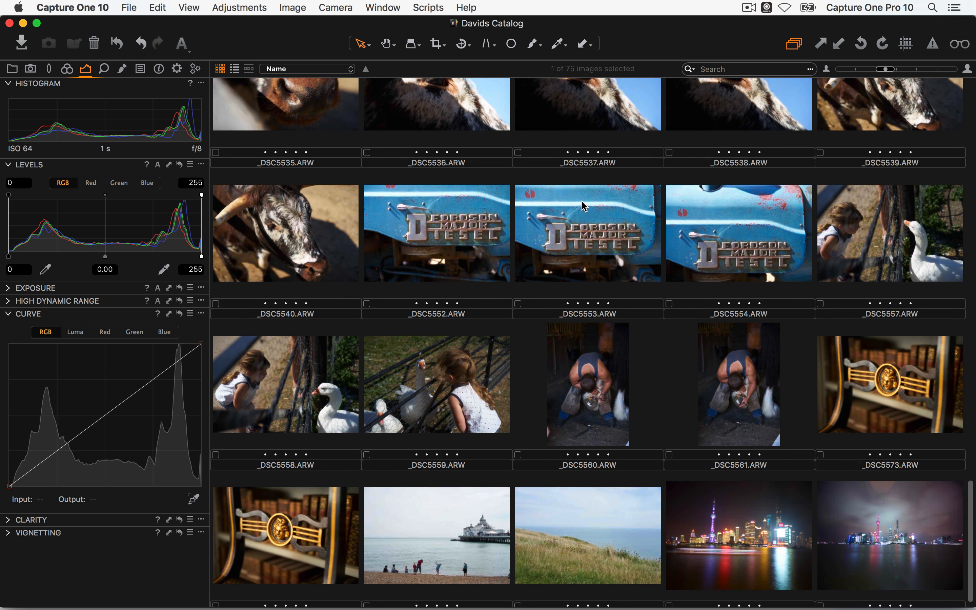
pyautogui.scroll(15, 564, 226)
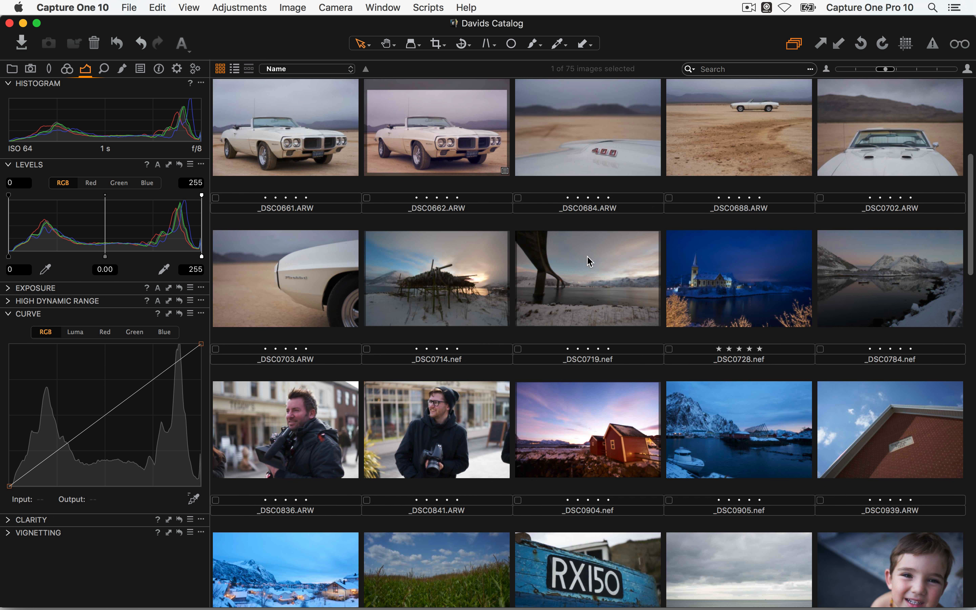
pyautogui.scroll(-3, 584, 242)
pyautogui.scroll(1, 583, 203)
pyautogui.scroll(-3, 583, 203)
pyautogui.scroll(5, 581, 194)
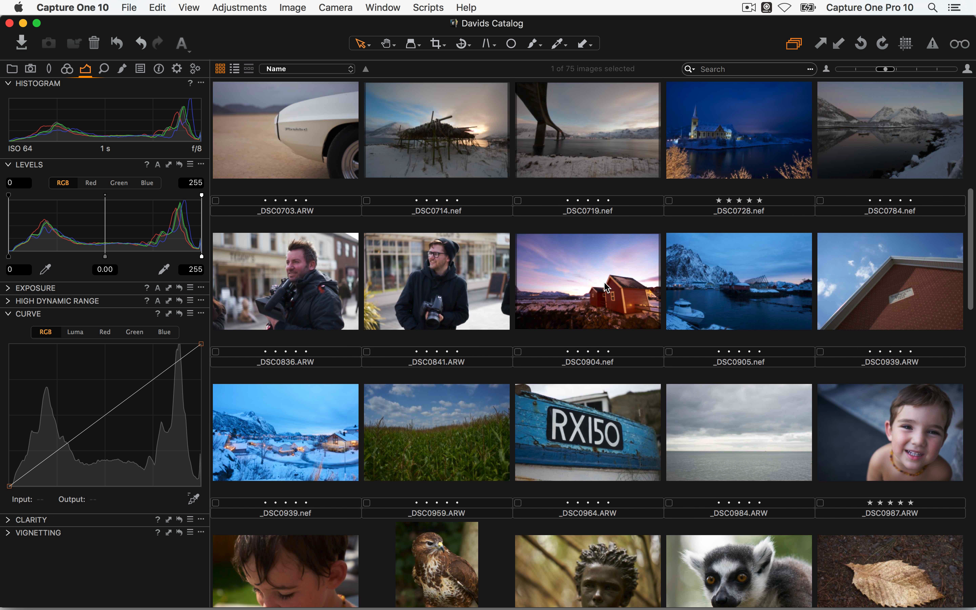
pyautogui.doubleClick(569, 263)
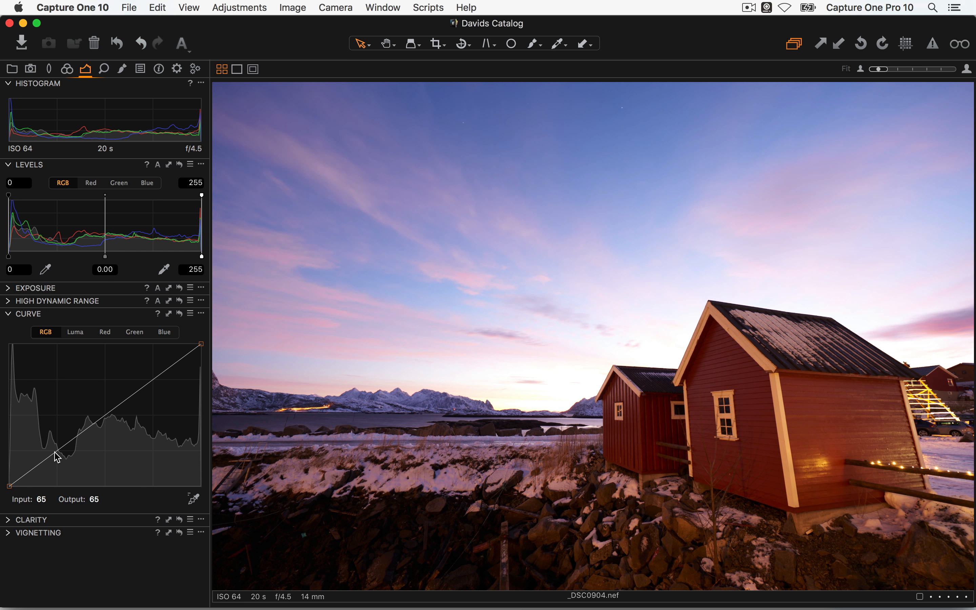
# Bend _DSC0904.nef's RGB curve into a gentle S (shadows 59 → 32), then show the browser beside it
pyautogui.moveTo(59, 457); pyautogui.dragTo(54, 469)
pyautogui.moveTo(121, 405); pyautogui.dragTo(173, 367)
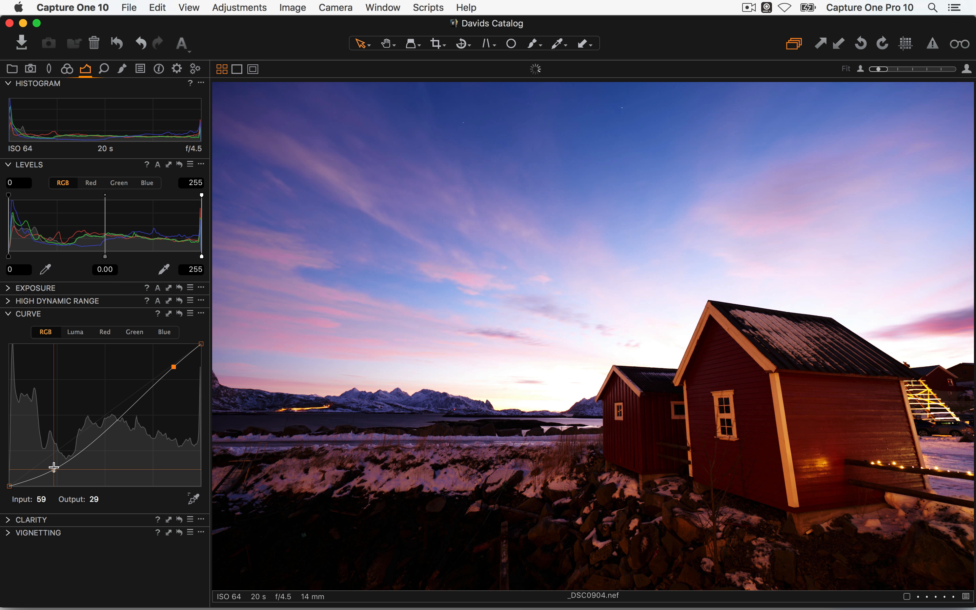
pyautogui.moveTo(53, 469); pyautogui.dragTo(53, 471)
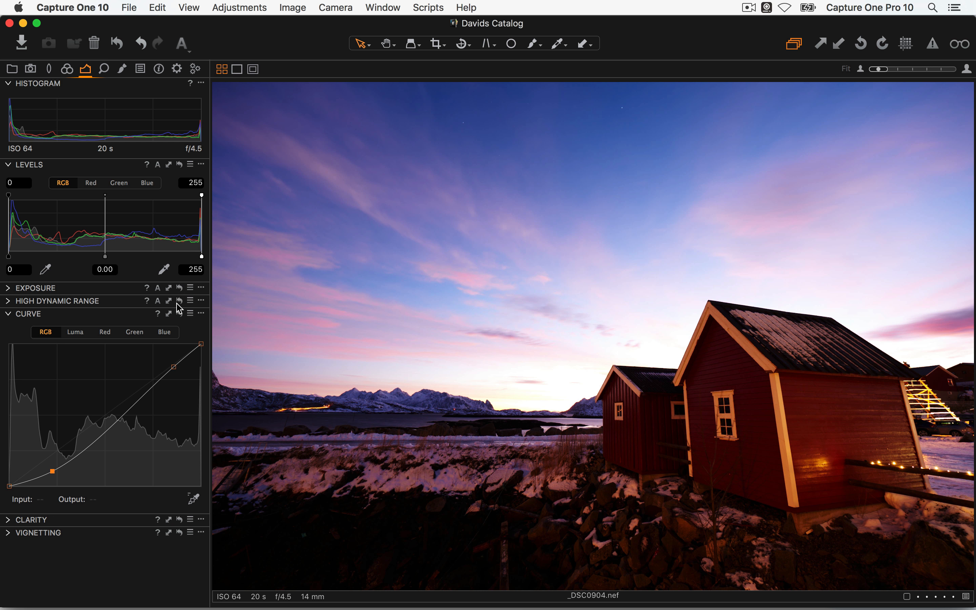
pyautogui.click(179, 314)
pyautogui.press('super+z')
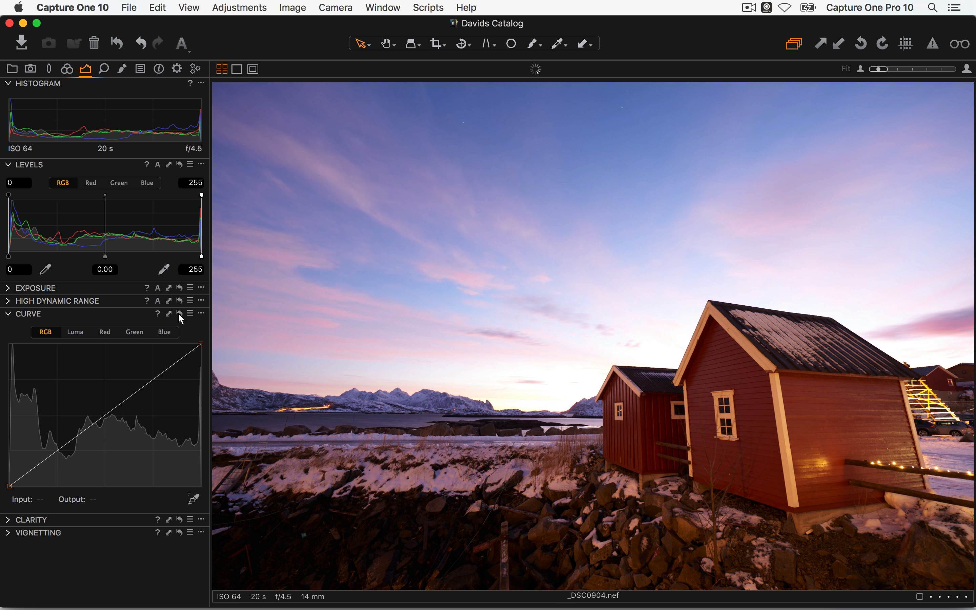
pyautogui.keyDown('alt'); pyautogui.click(179, 313); pyautogui.keyUp('alt')
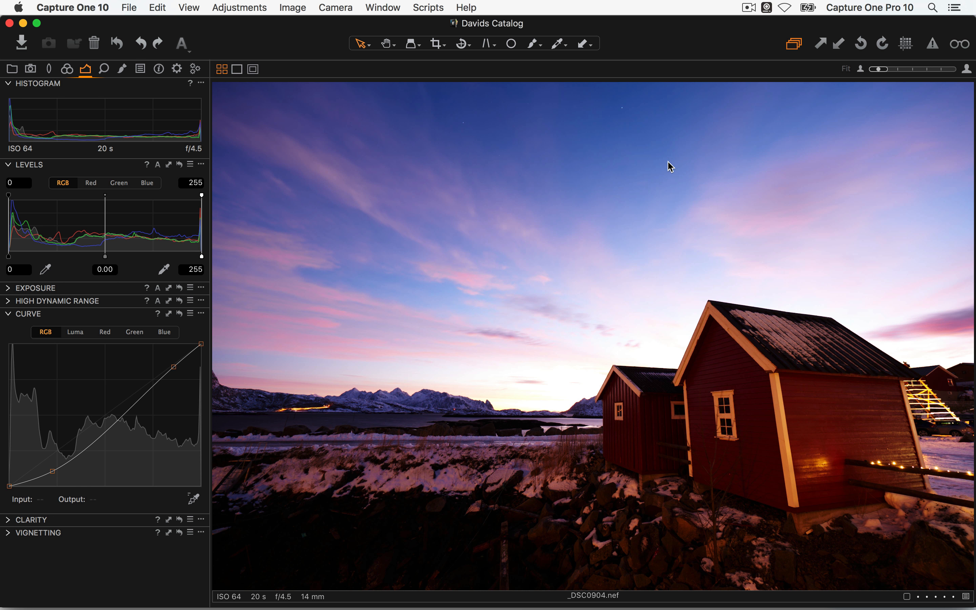
pyautogui.press('super+b')
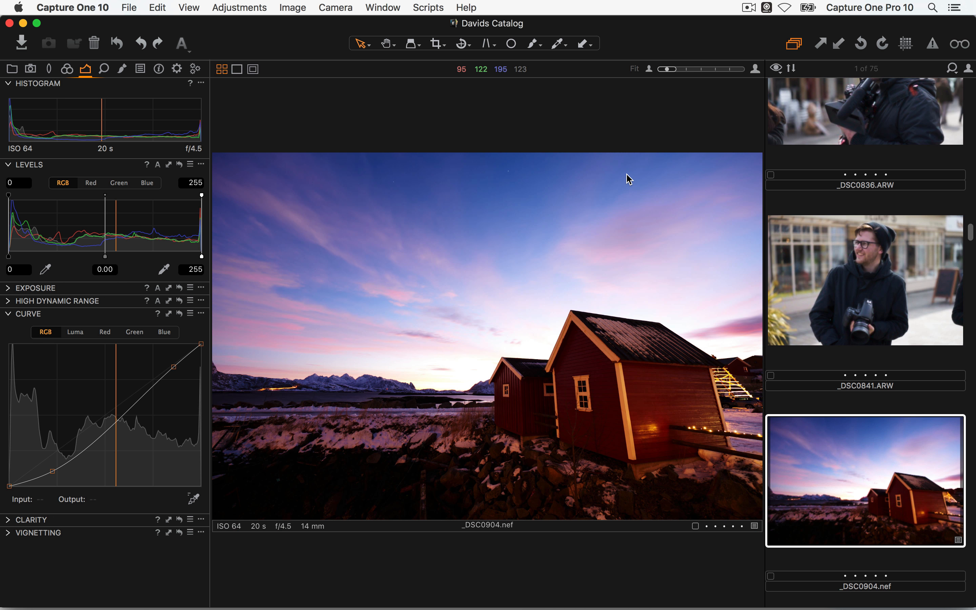
# Create a new variant of _DSC0904.nef and select variant [2]
pyautogui.click(289, 5)
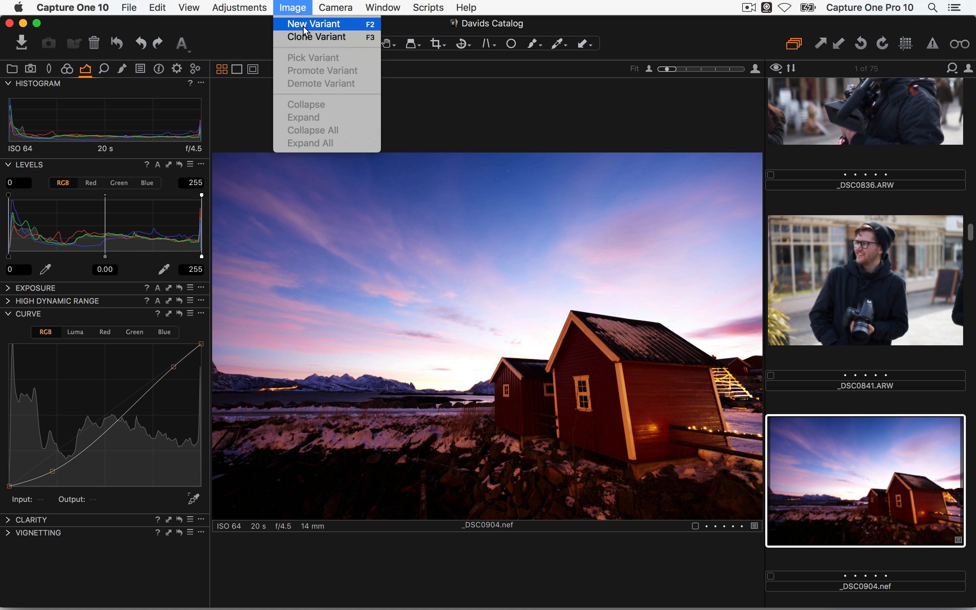
pyautogui.click(282, 25)
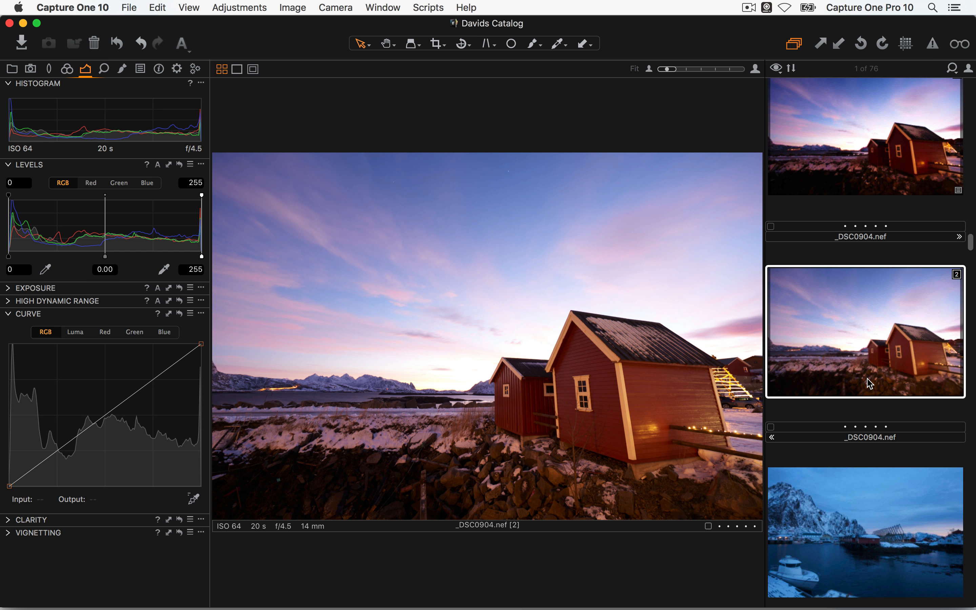
pyautogui.scroll(2, 870, 384)
pyautogui.click(866, 290)
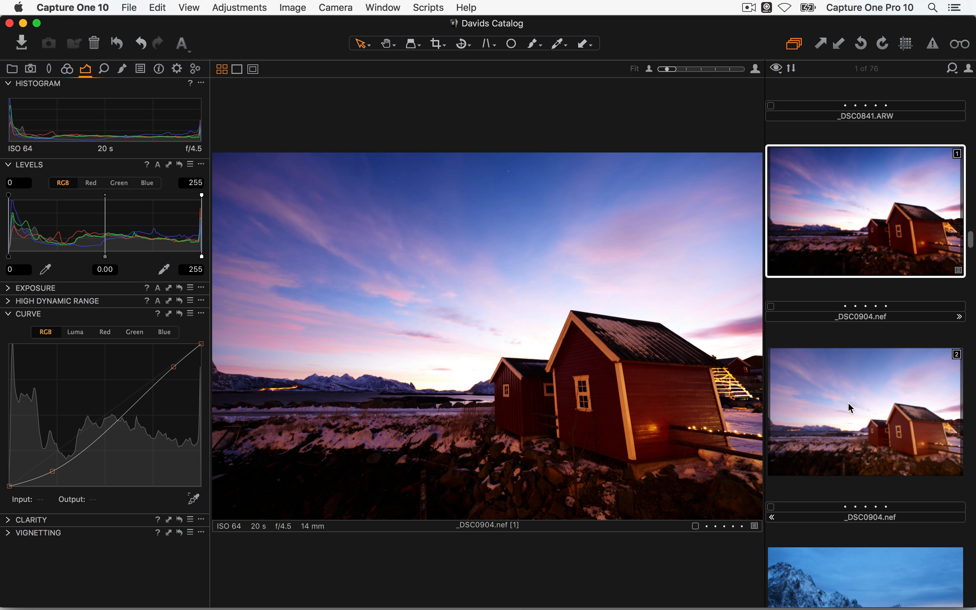
pyautogui.click(855, 419)
# Give variant [2] an S-shaped Luma curve and view it alongside variant [1]
pyautogui.click(77, 332)
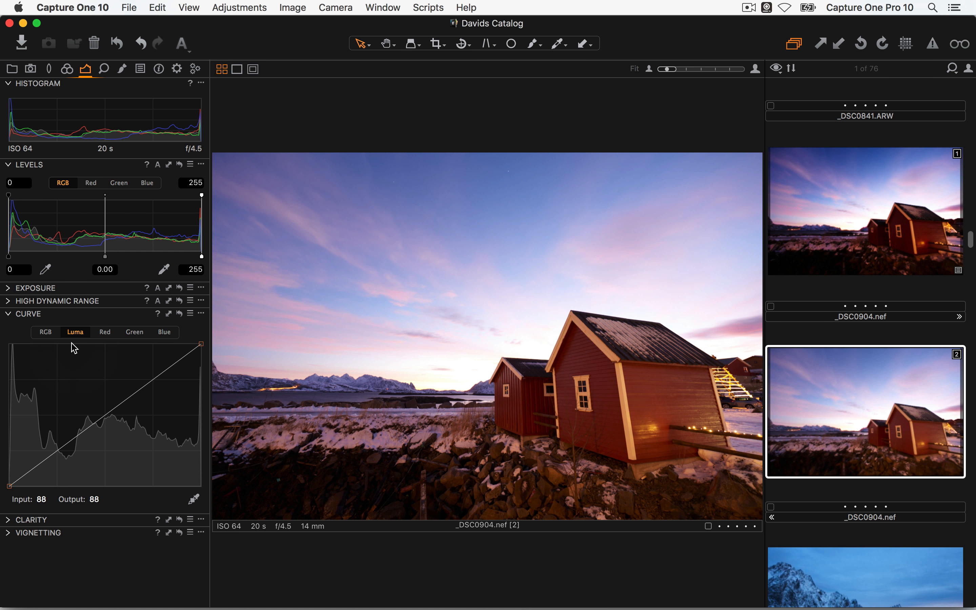
pyautogui.moveTo(38, 465); pyautogui.dragTo(48, 476)
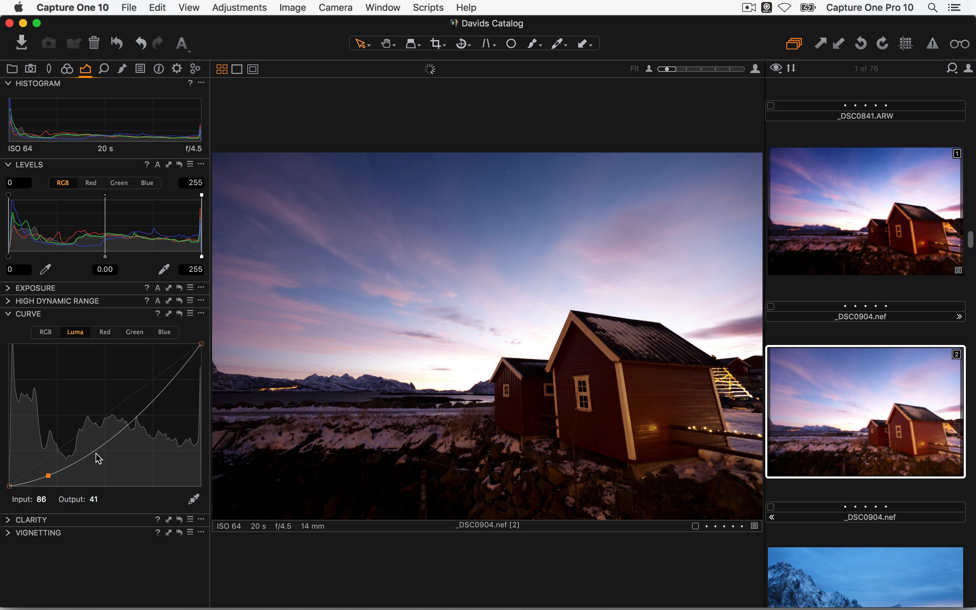
pyautogui.moveTo(149, 405); pyautogui.dragTo(175, 365)
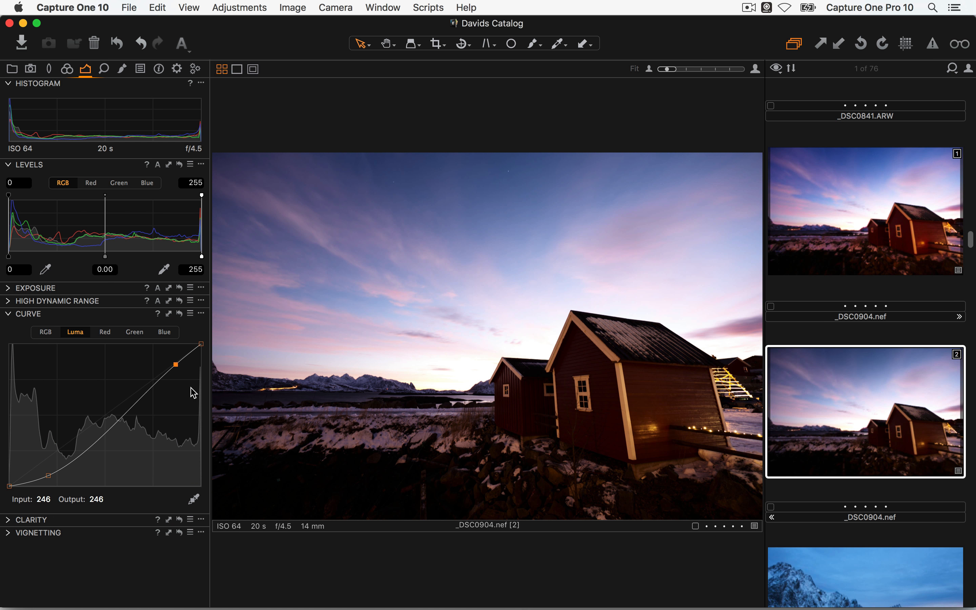
pyautogui.keyDown('super'); pyautogui.click(877, 261); pyautogui.keyUp('super')
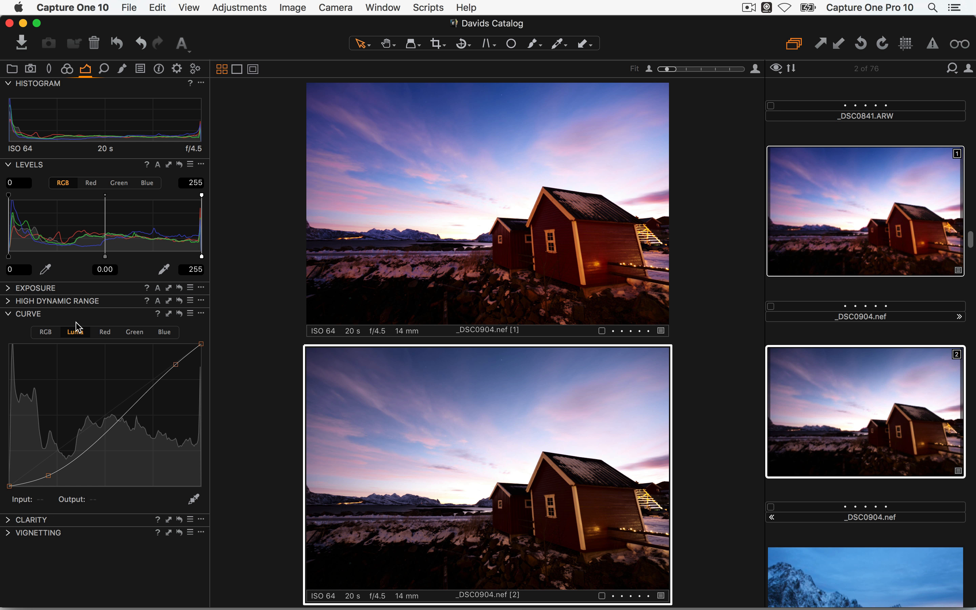
pyautogui.click(47, 333)
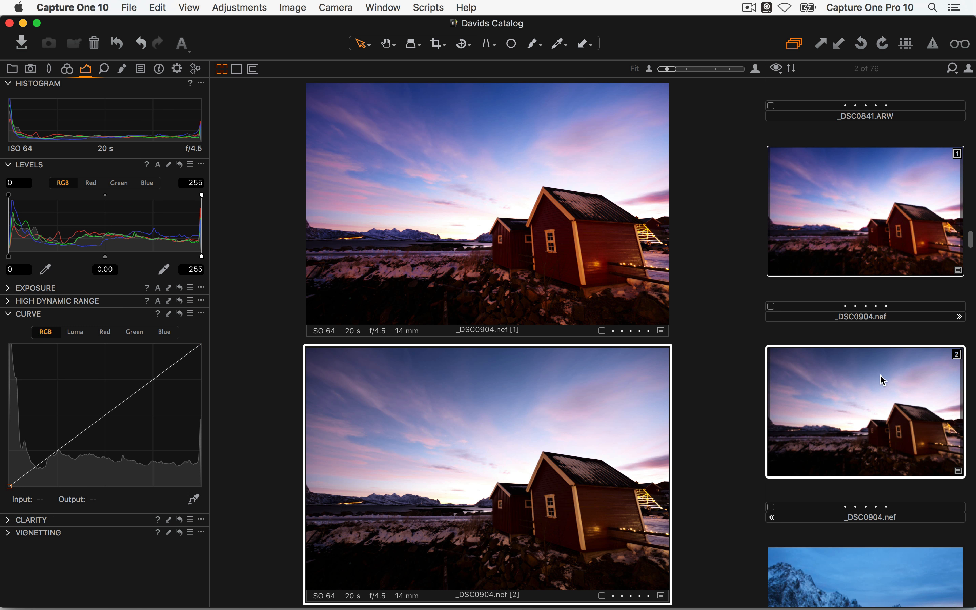
pyautogui.click(76, 333)
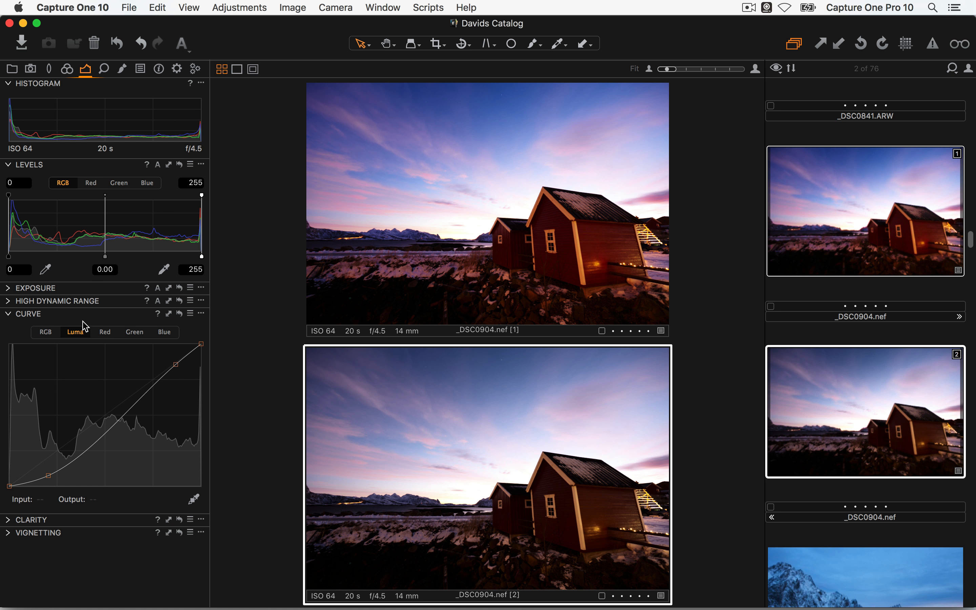
# Raise saturation to 12 and add a second, Medium Size Curve tool higher in the exposure tab
pyautogui.click(7, 288)
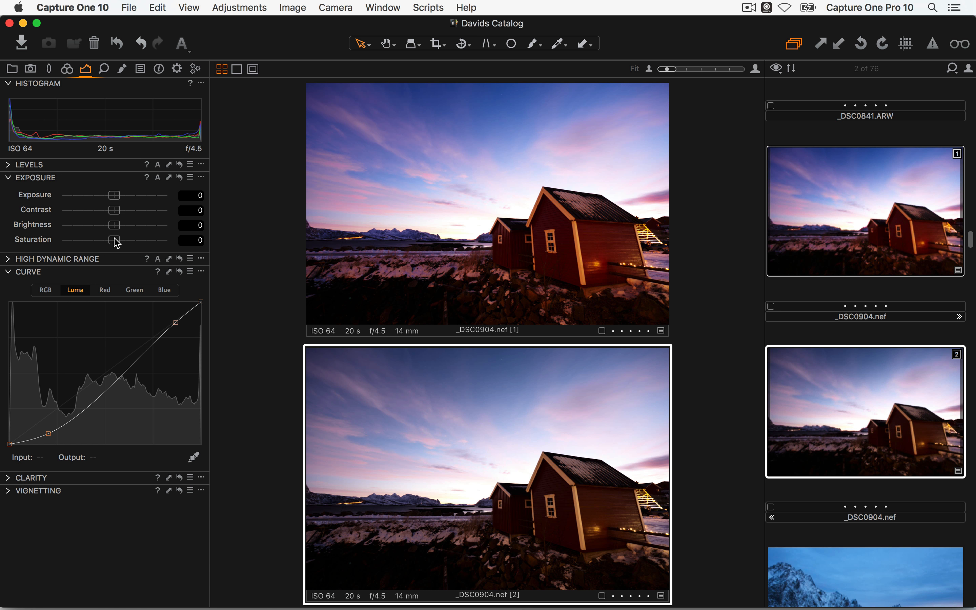
pyautogui.moveTo(117, 242); pyautogui.dragTo(121, 244)
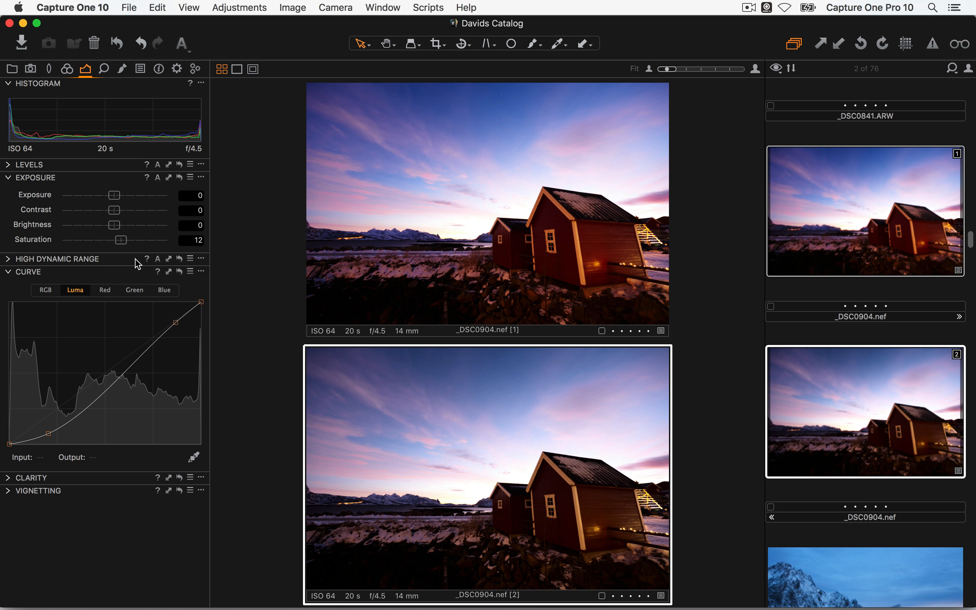
pyautogui.rightClick(89, 69)
pyautogui.moveTo(135, 70)
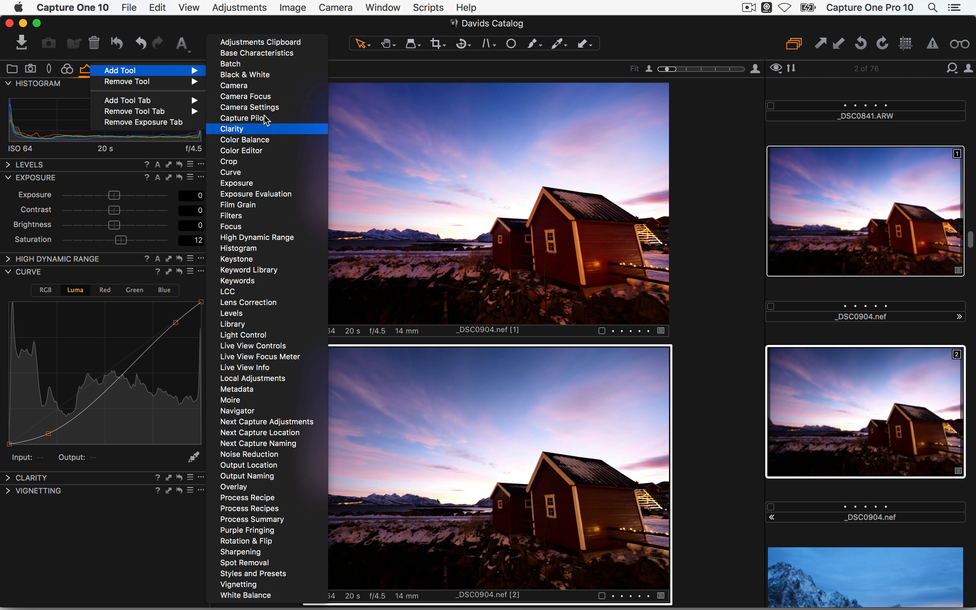
pyautogui.click(259, 173)
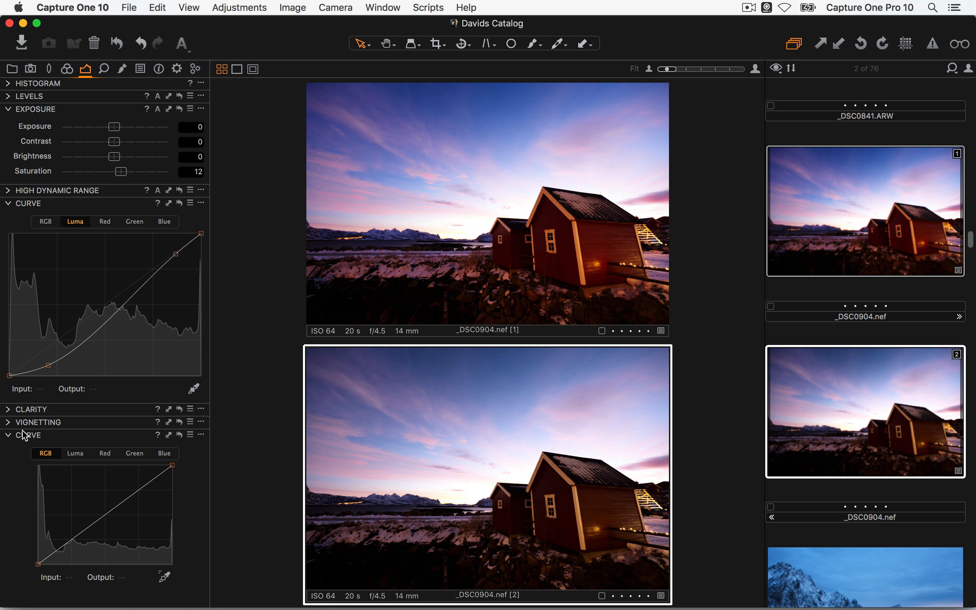
pyautogui.moveTo(46, 438); pyautogui.dragTo(48, 409)
pyautogui.click(201, 409)
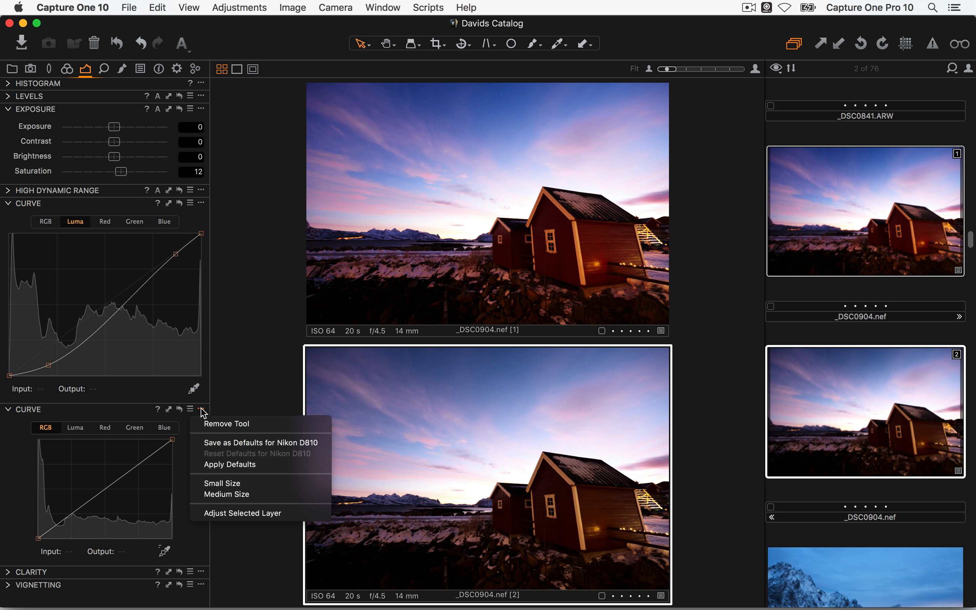
pyautogui.click(242, 495)
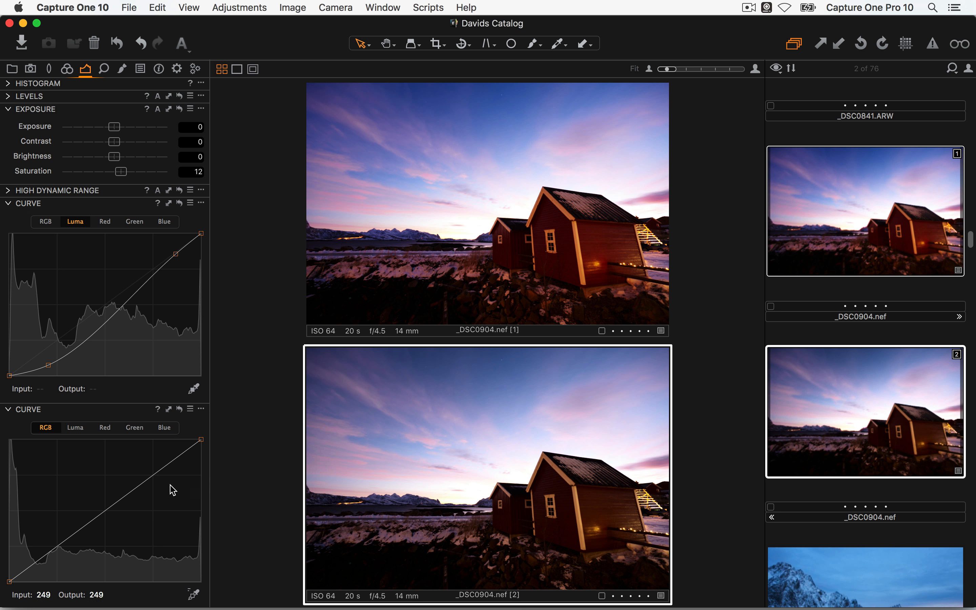
# Set the upper Curve to RGB and the lower to Luma, compare both variants, and tidy the panel
pyautogui.click(48, 222)
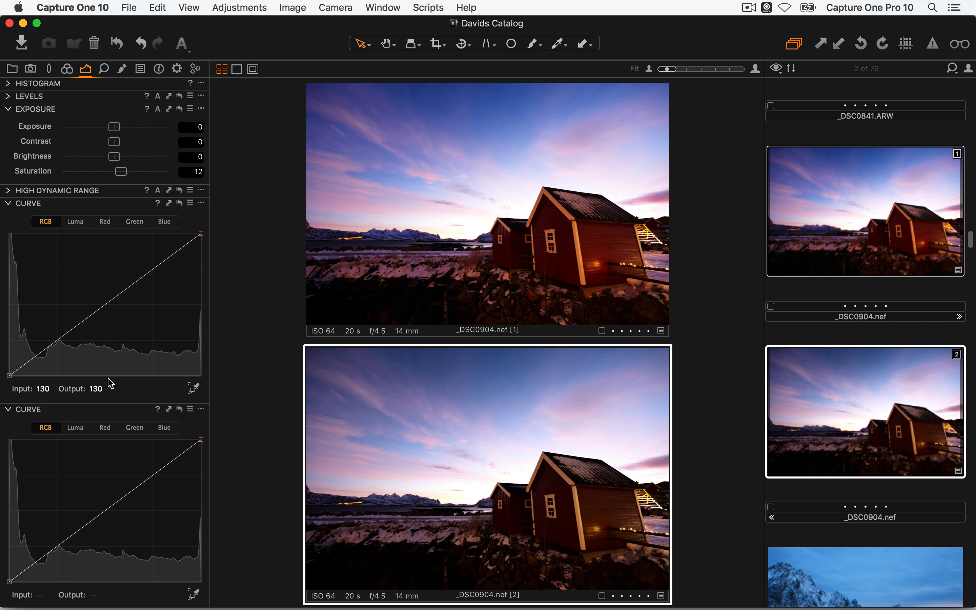
pyautogui.click(80, 432)
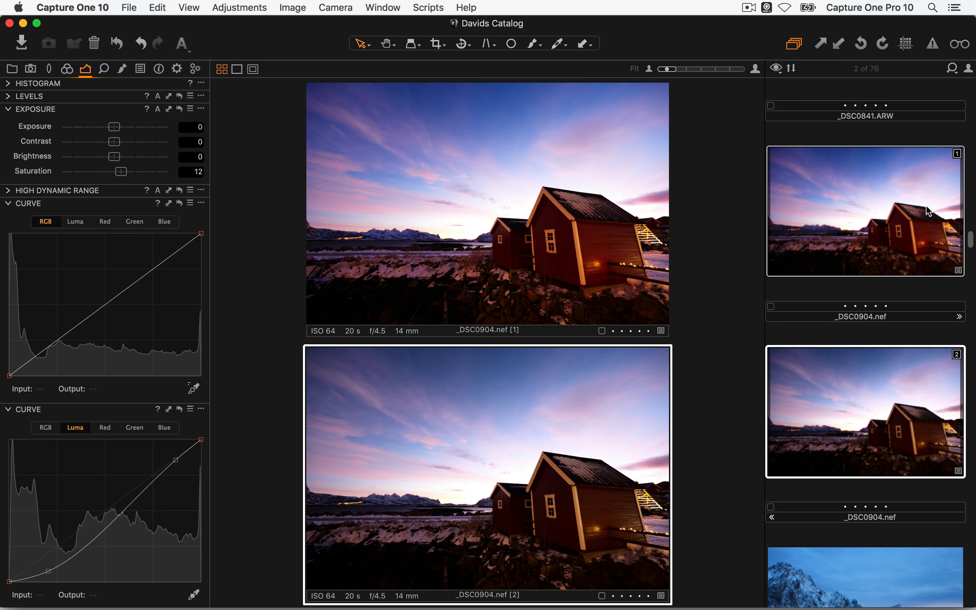
pyautogui.click(909, 253)
pyautogui.click(892, 379)
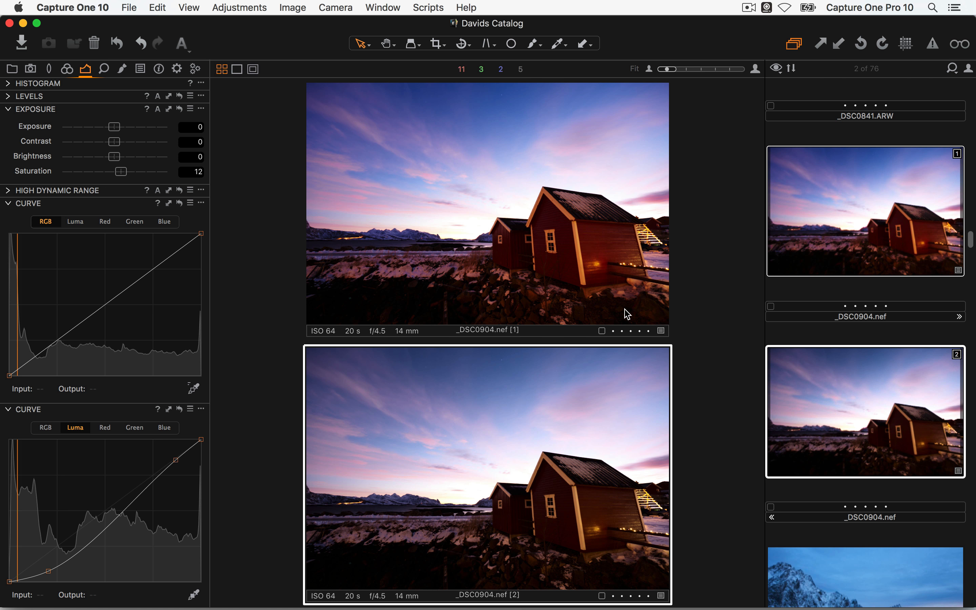
pyautogui.click(8, 204)
pyautogui.click(11, 84)
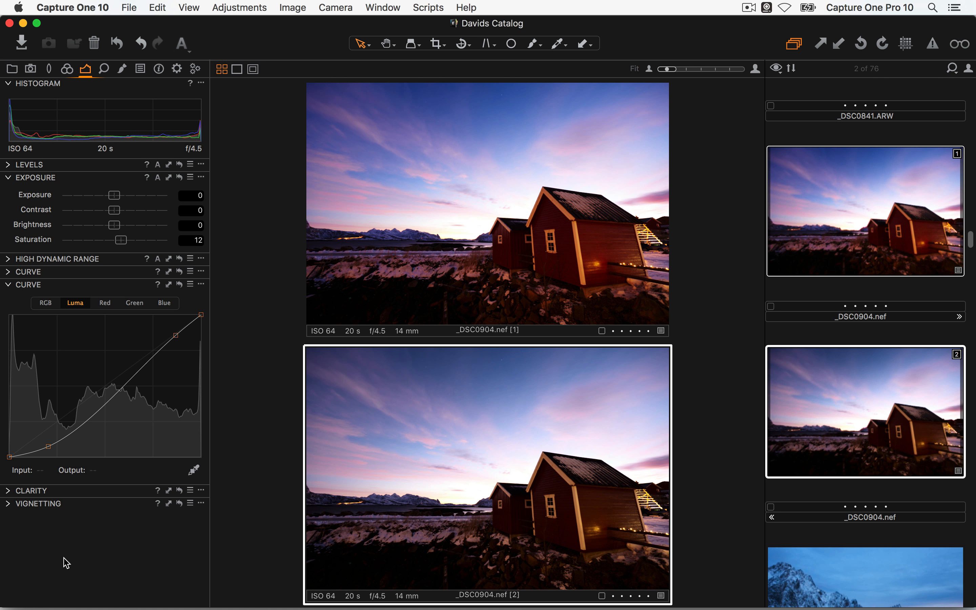
# Deselect the variants, pick _DSC0641.nef from the grid, hide the browser, and expand Clarity
pyautogui.click(870, 290)
pyautogui.press('alt+super+v')
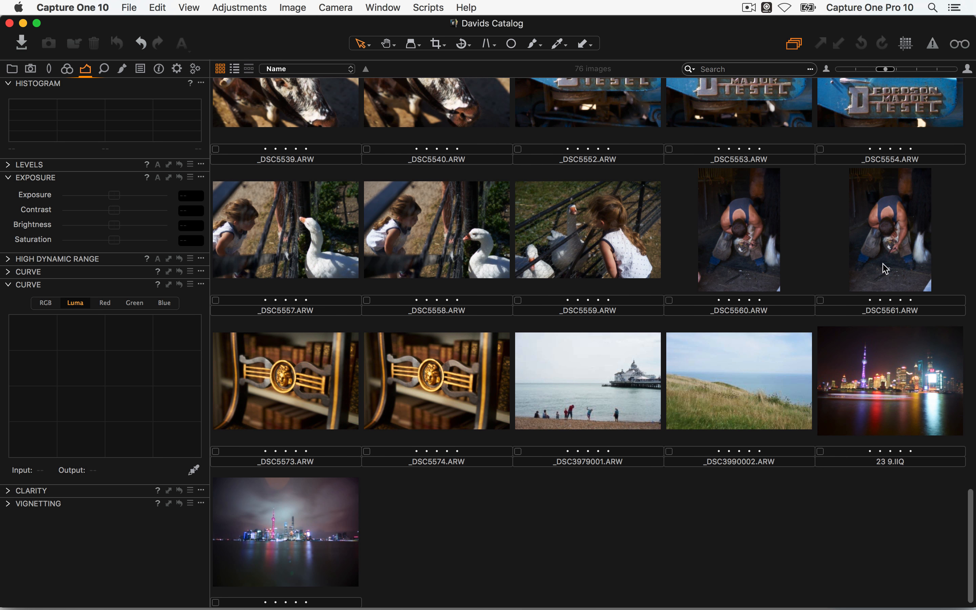
pyautogui.scroll(15, 619, 357)
pyautogui.scroll(8, 620, 360)
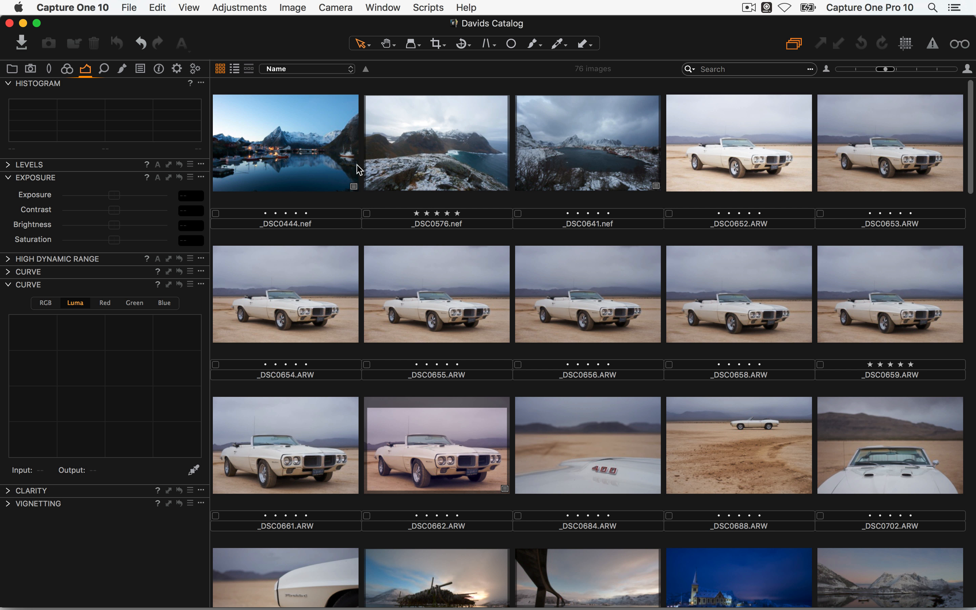
pyautogui.press('alt+super+v')
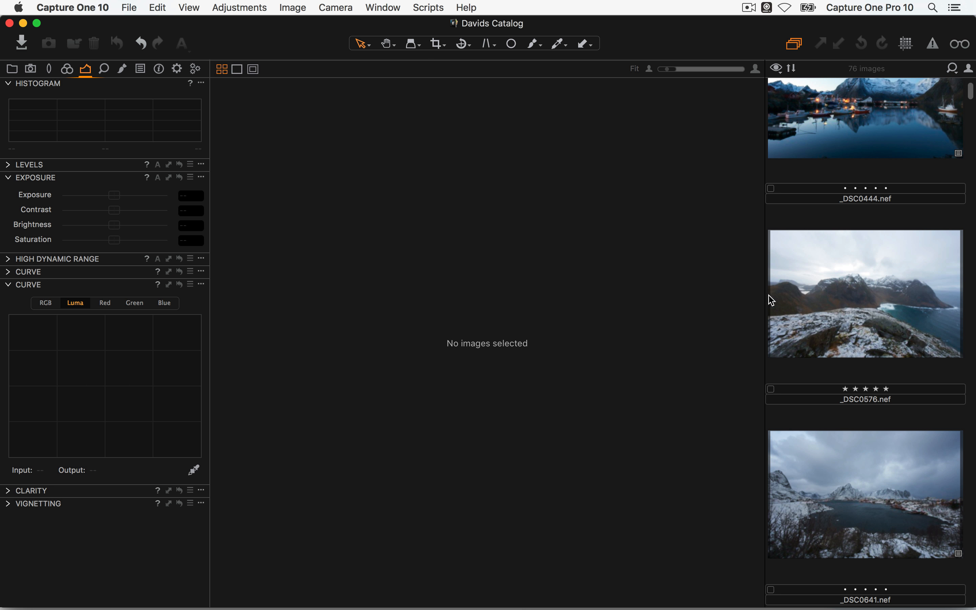
pyautogui.click(939, 517)
pyautogui.press('alt+super+v')
pyautogui.press('alt+super+v')
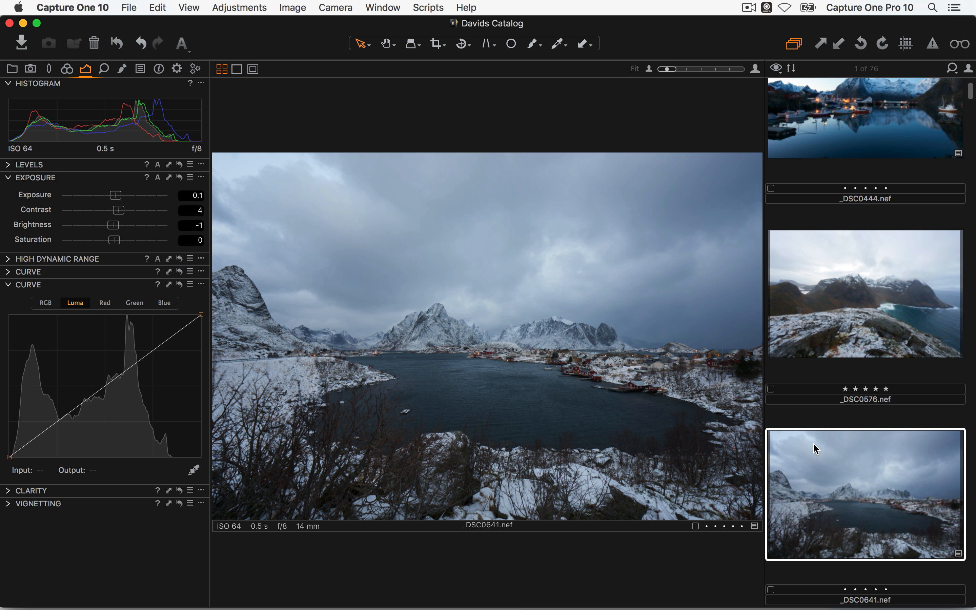
pyautogui.press('super+b')
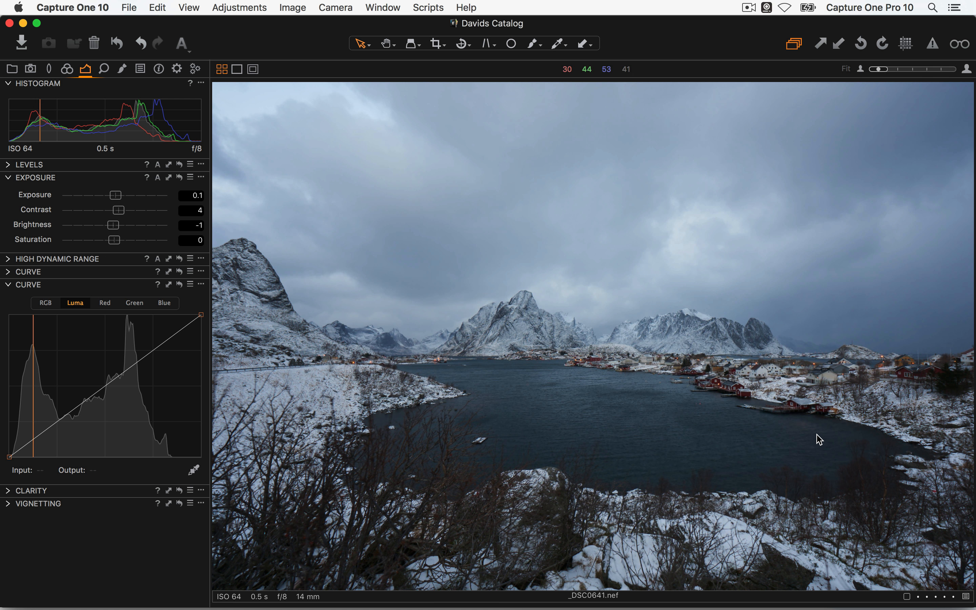
pyautogui.click(8, 491)
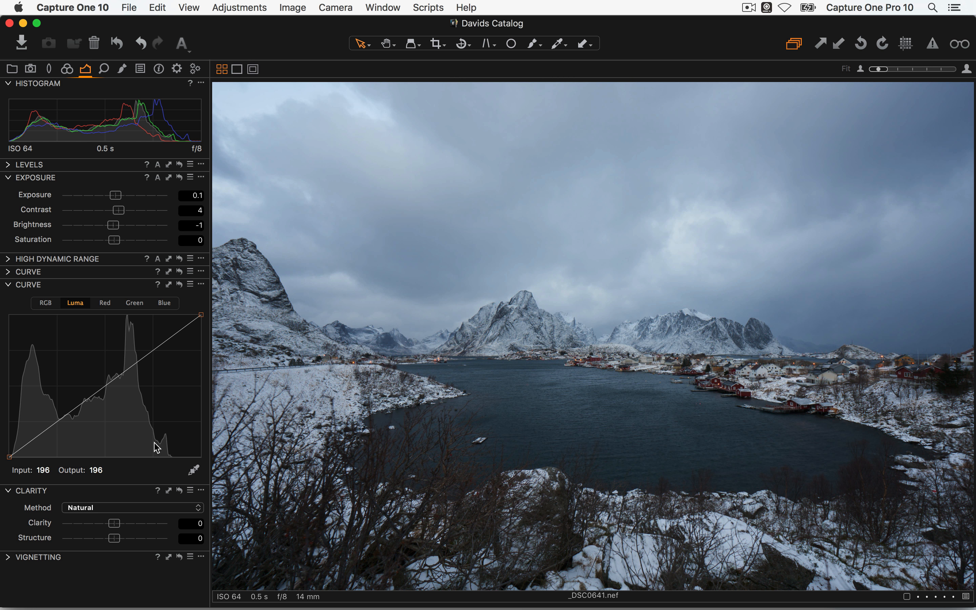
# Push _DSC0641.nef's Clarity to 100
pyautogui.moveTo(117, 523); pyautogui.dragTo(184, 522)
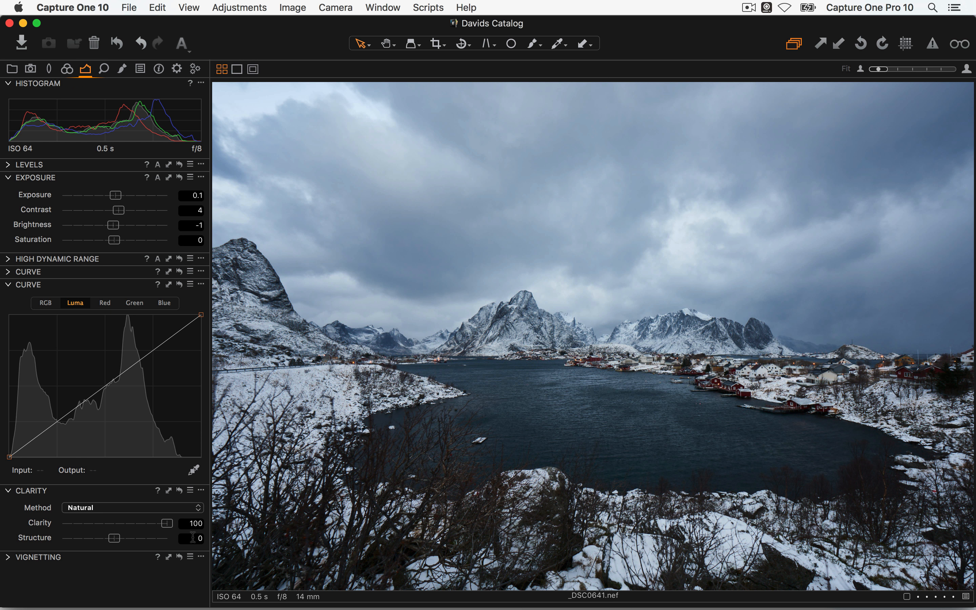
pyautogui.click(179, 491)
pyautogui.press('super+z')
# Float the Clarity tool as its own window, keeping the Natural method
pyautogui.moveTo(99, 491); pyautogui.dragTo(339, 137)
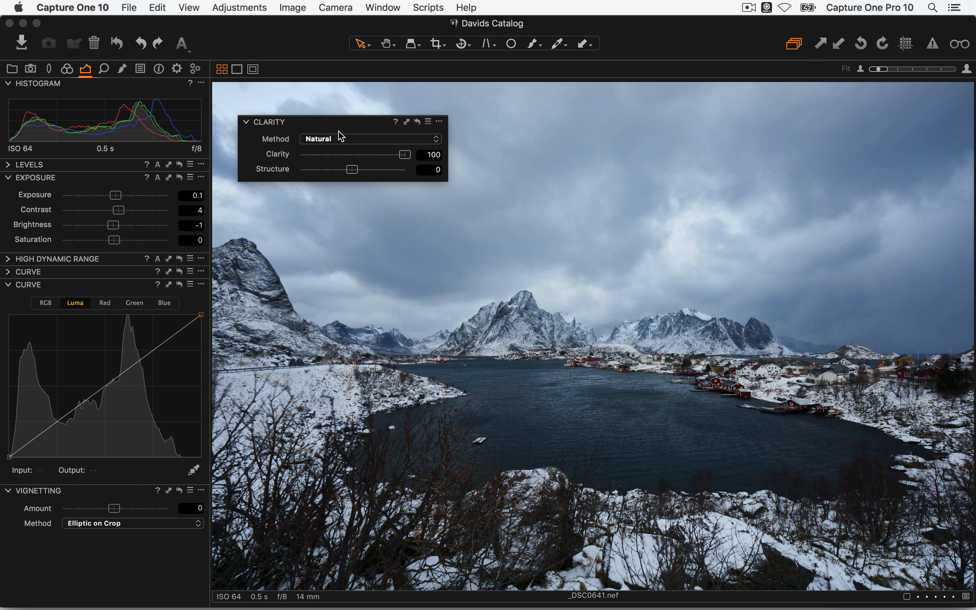
pyautogui.click(339, 137)
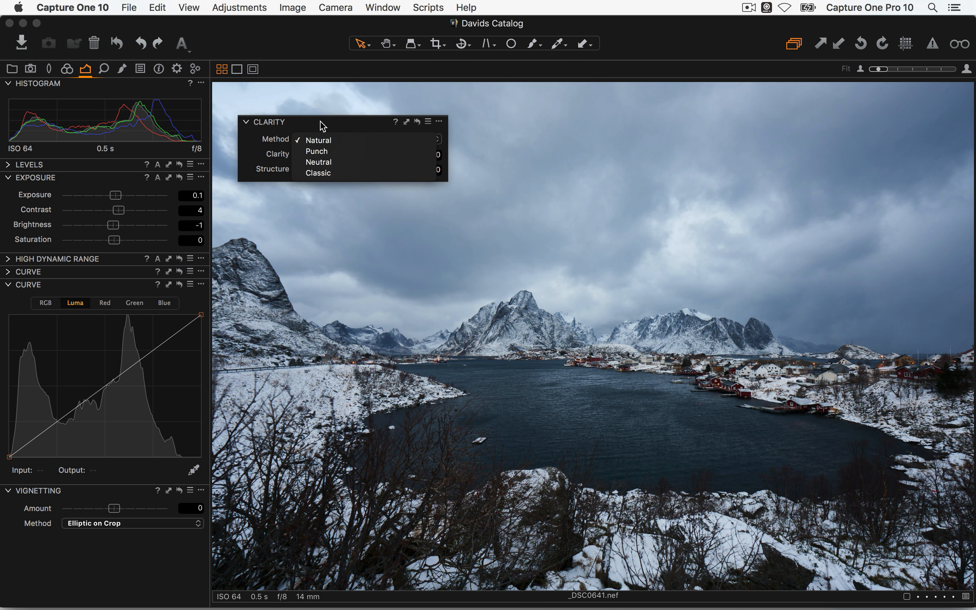
pyautogui.click(329, 123)
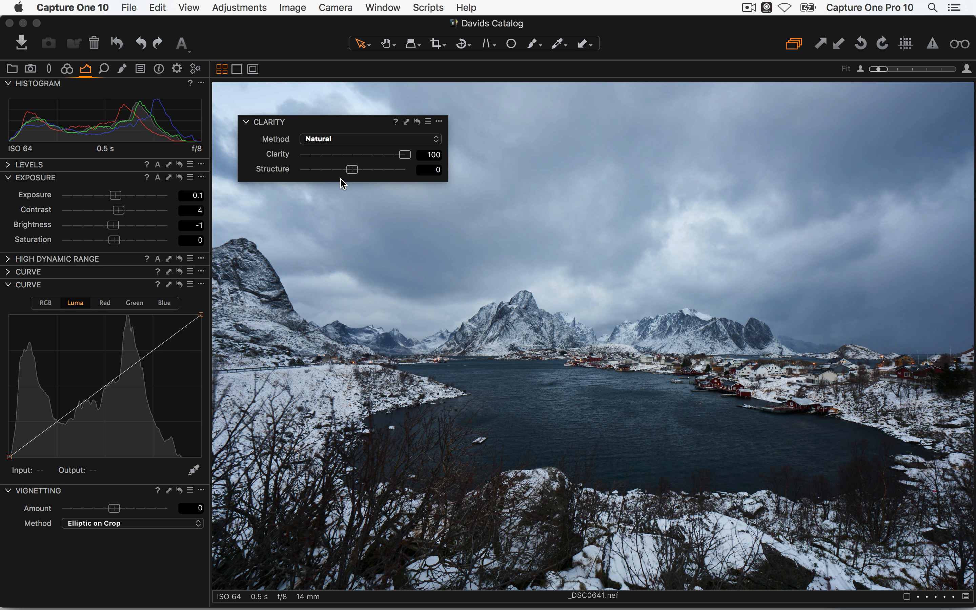
pyautogui.click(331, 141)
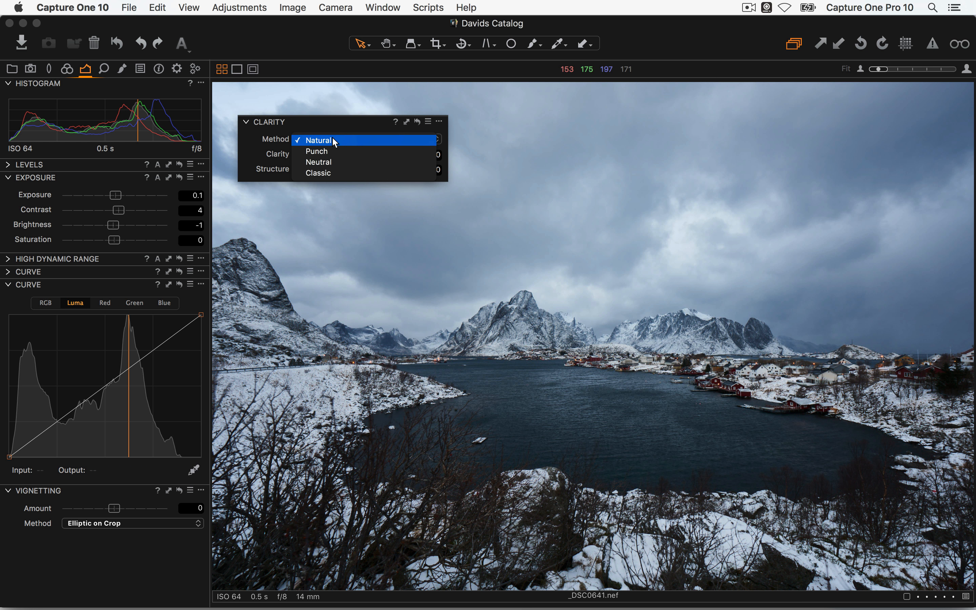
pyautogui.click(403, 200)
# Open the harbour shot _DSC0444.nef and float the Clarity tool over the viewer
pyautogui.press('g')
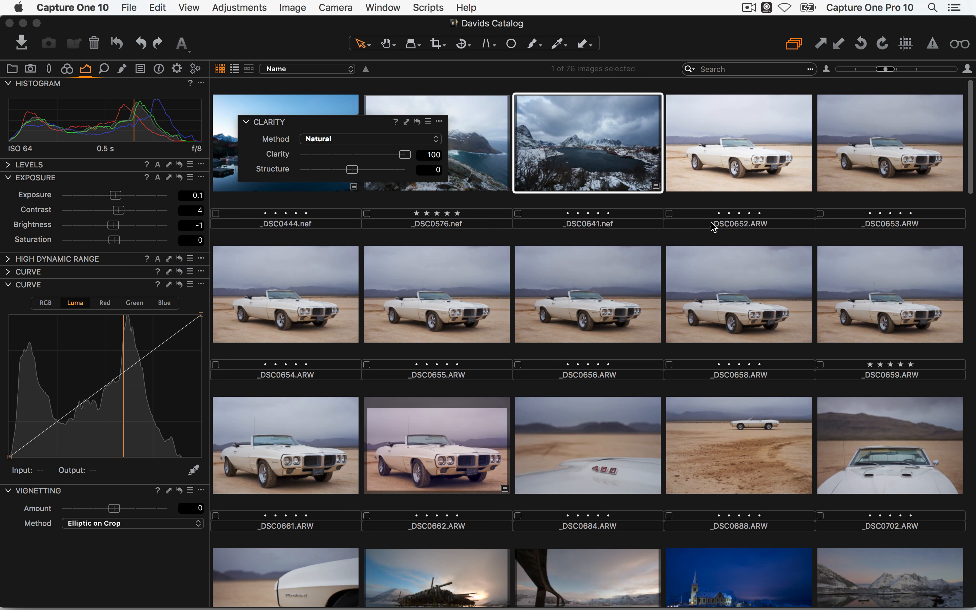
pyautogui.scroll(-1, 649, 438)
pyautogui.moveTo(310, 123); pyautogui.dragTo(117, 189)
pyautogui.doubleClick(296, 172)
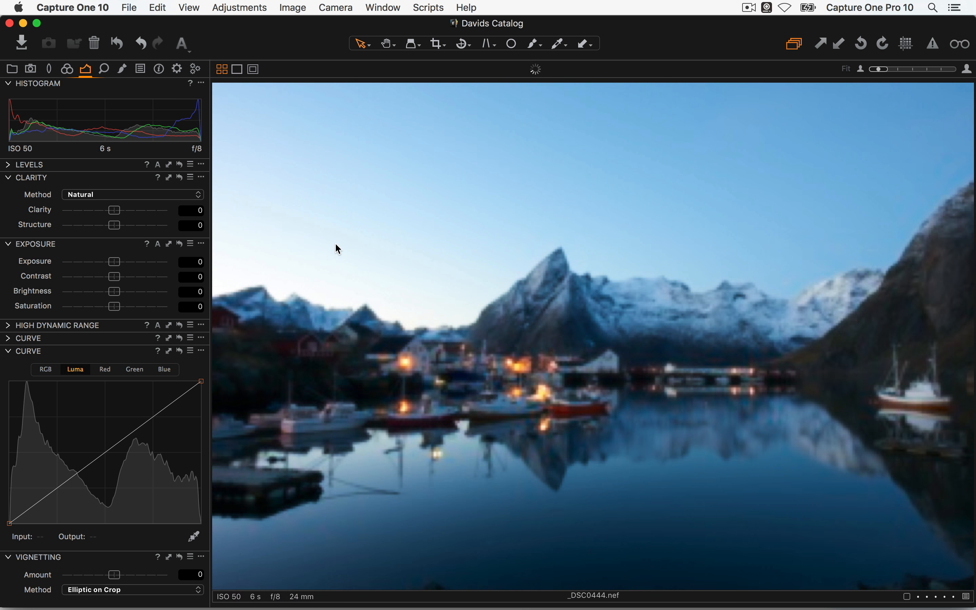
pyautogui.press('g')
pyautogui.press('g')
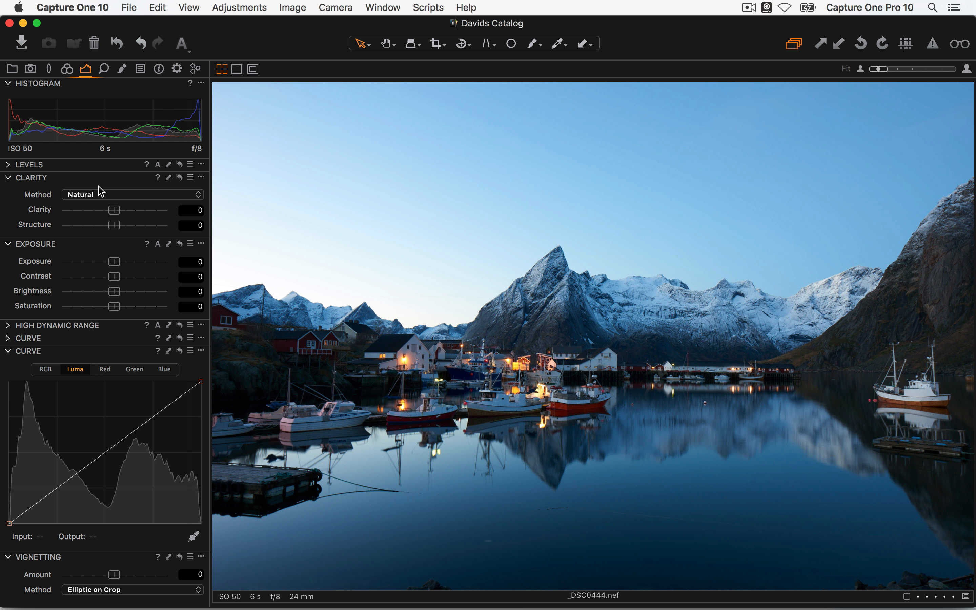
pyautogui.moveTo(97, 178); pyautogui.dragTo(349, 106)
# Set Clarity to 100 and compare the Punch, Neutral and Classic methods
pyautogui.moveTo(398, 137); pyautogui.dragTo(490, 152)
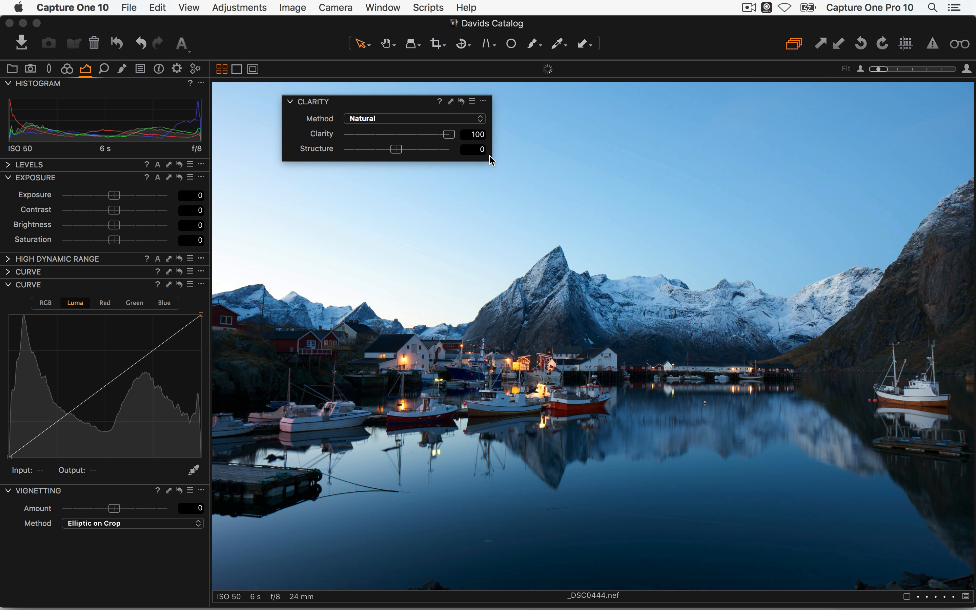
pyautogui.click(385, 118)
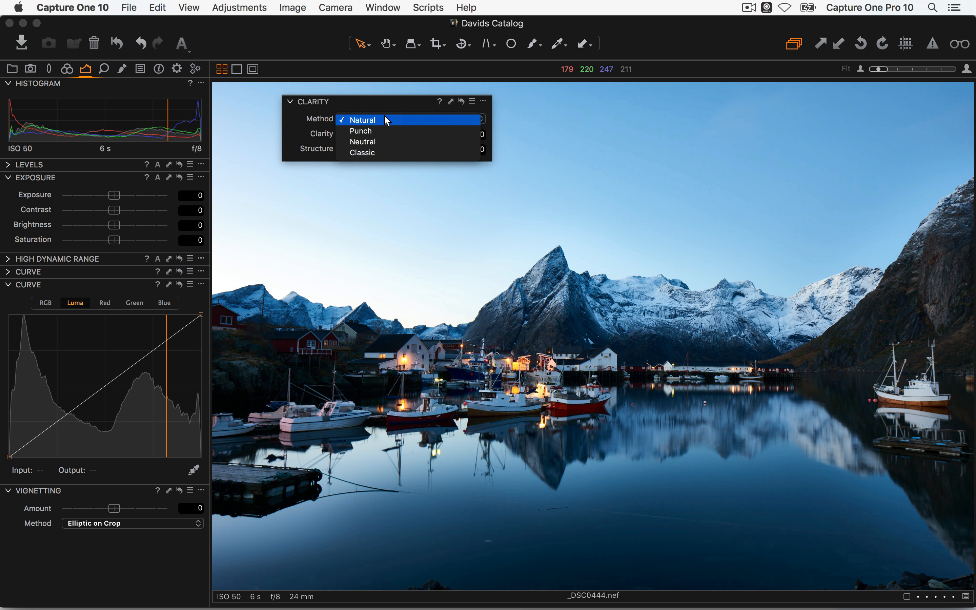
pyautogui.click(386, 129)
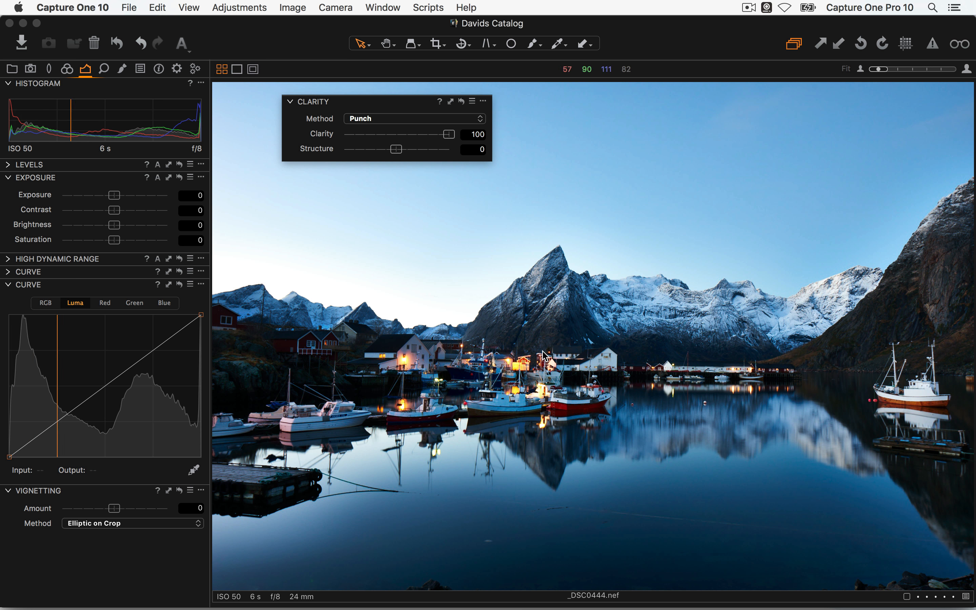
pyautogui.click(378, 119)
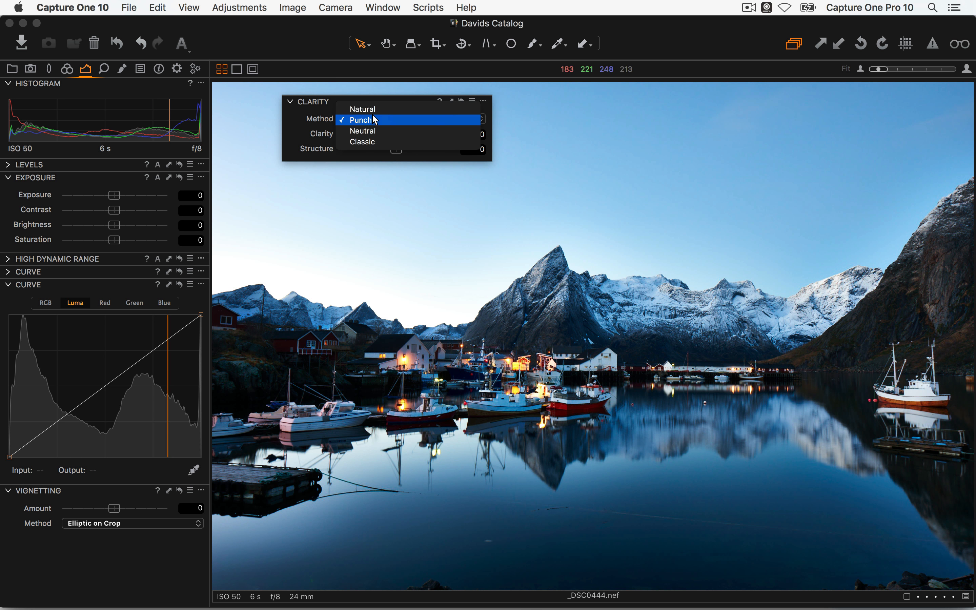
pyautogui.click(385, 107)
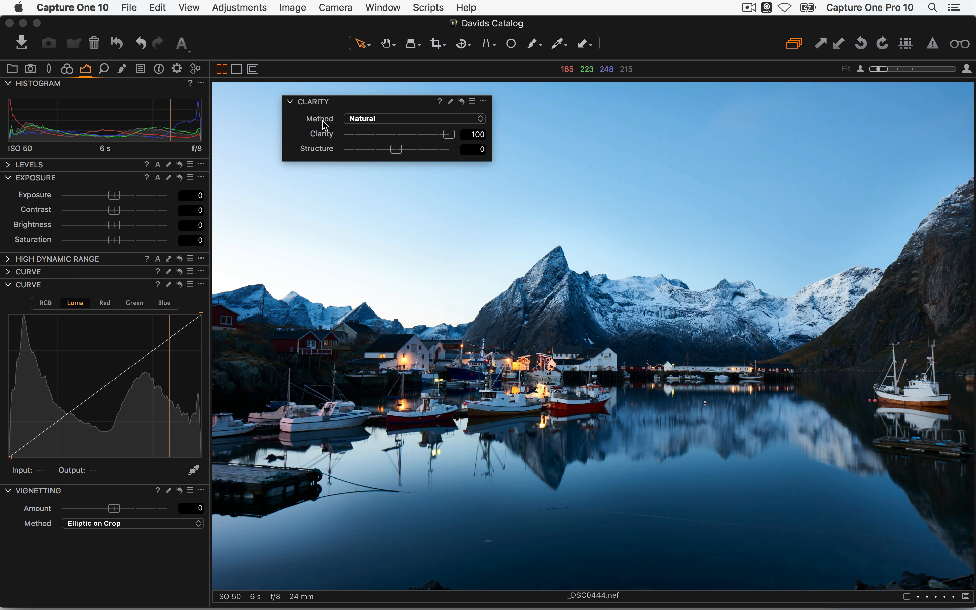
pyautogui.click(380, 122)
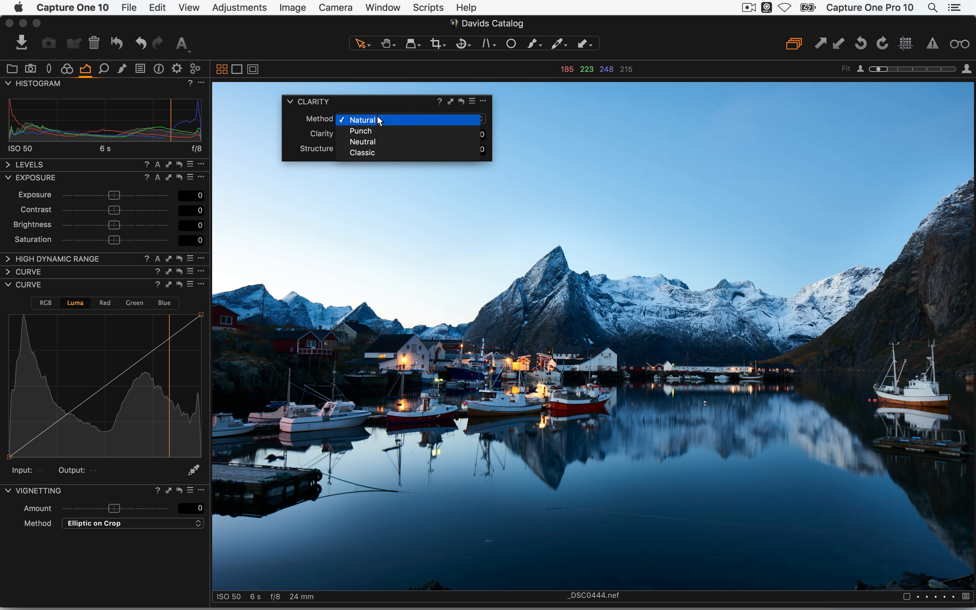
pyautogui.click(377, 142)
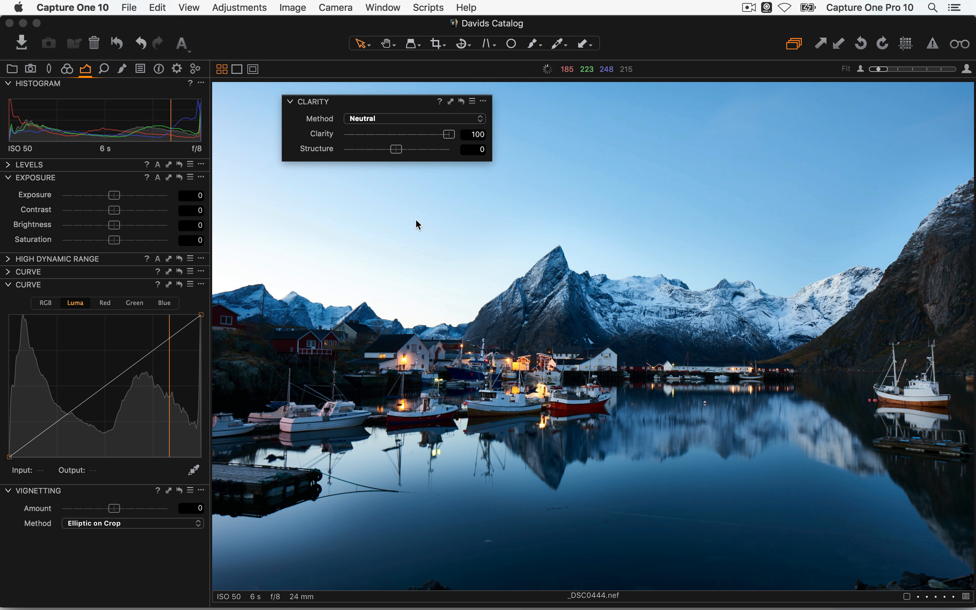
pyautogui.click(388, 122)
pyautogui.click(387, 129)
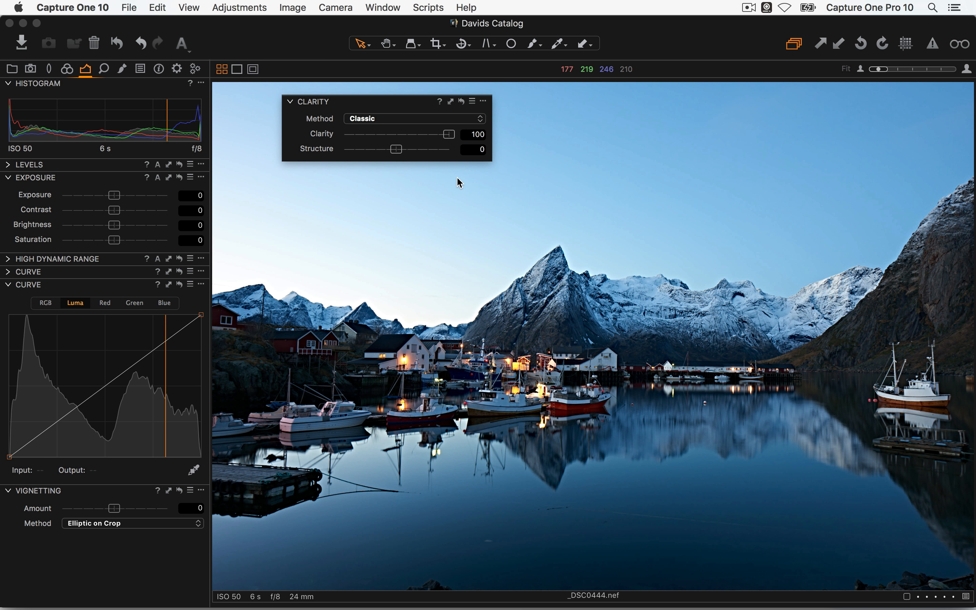
# Choose Natural clarity at 49 and inspect the harbour boats at 100%
pyautogui.click(399, 118)
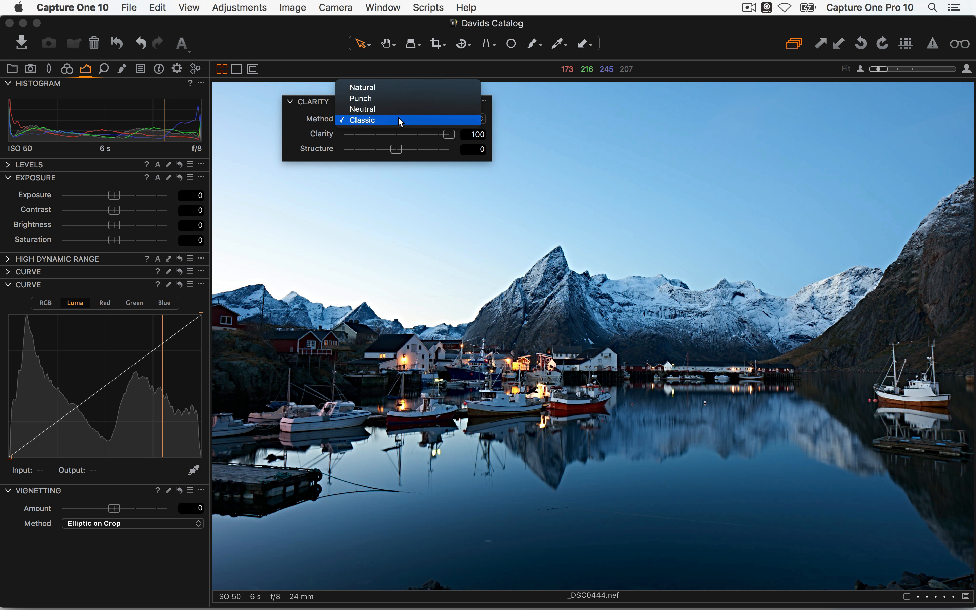
pyautogui.click(395, 89)
pyautogui.moveTo(447, 134); pyautogui.dragTo(420, 135)
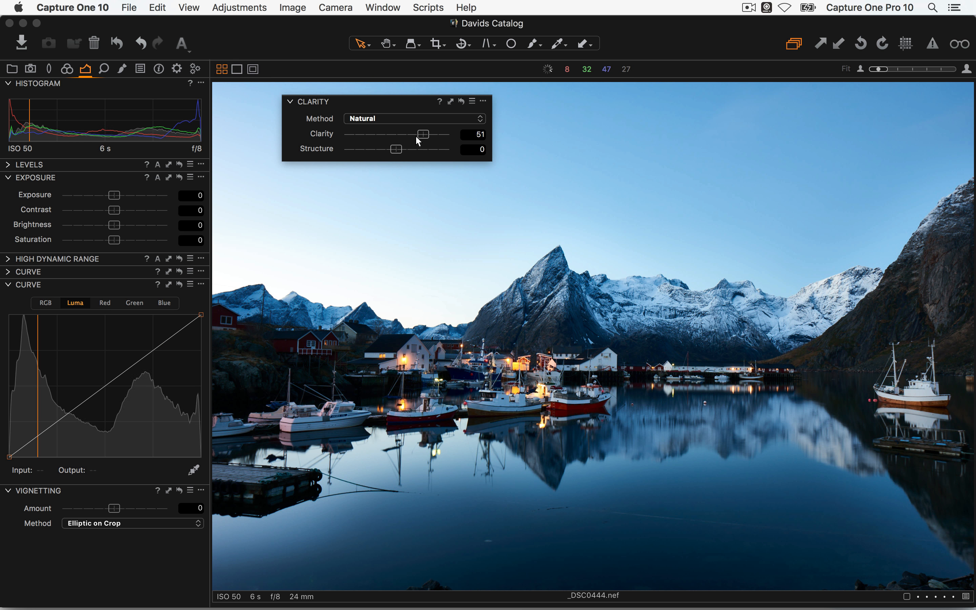
pyautogui.click(556, 368)
pyautogui.press('h')
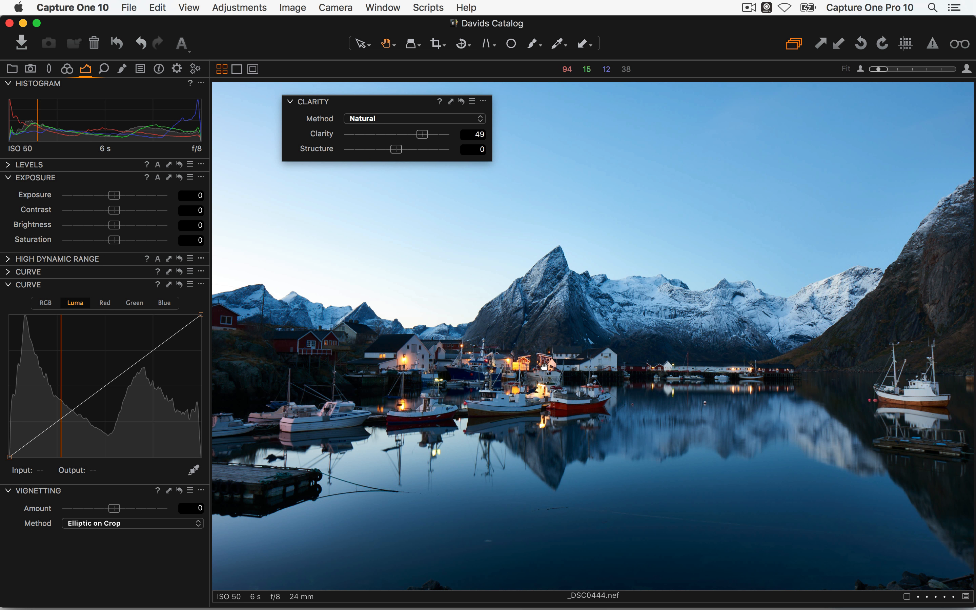
pyautogui.doubleClick(561, 368)
pyautogui.moveTo(543, 363); pyautogui.dragTo(639, 326)
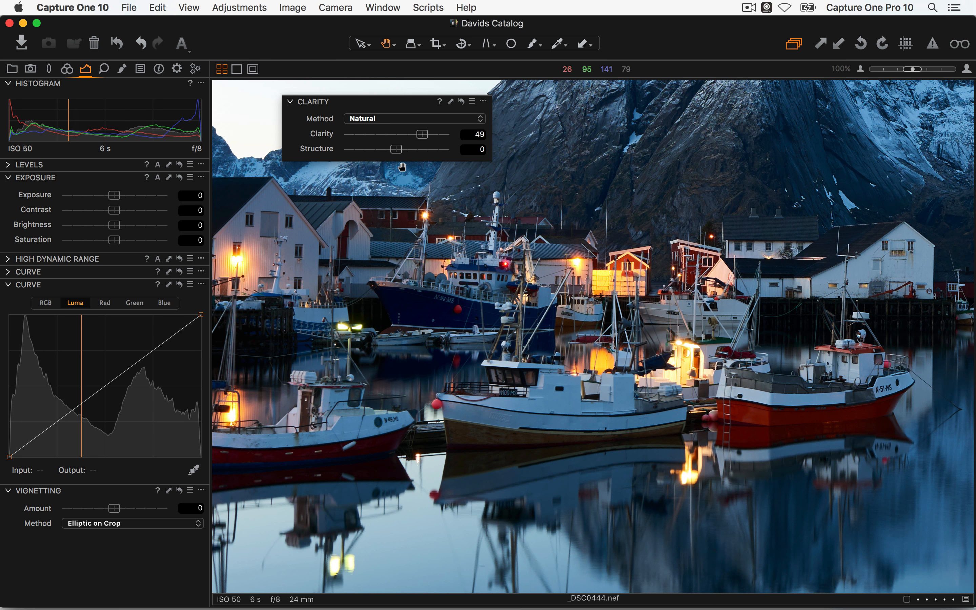
# Set Structure to 27 on _DSC0444.nef and dock Clarity above Vignetting in the Exposure tab
pyautogui.moveTo(397, 151); pyautogui.dragTo(410, 150)
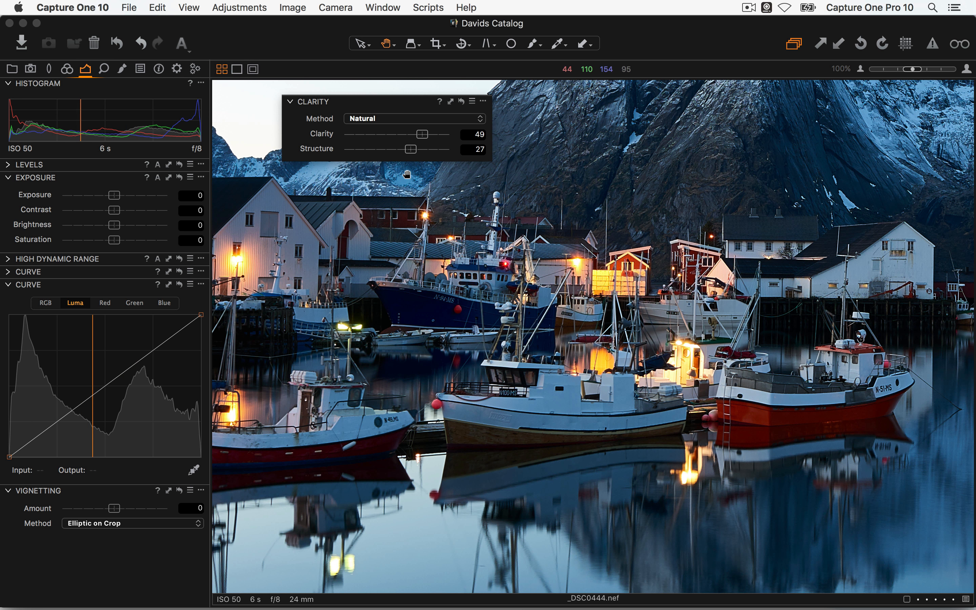
pyautogui.doubleClick(327, 150)
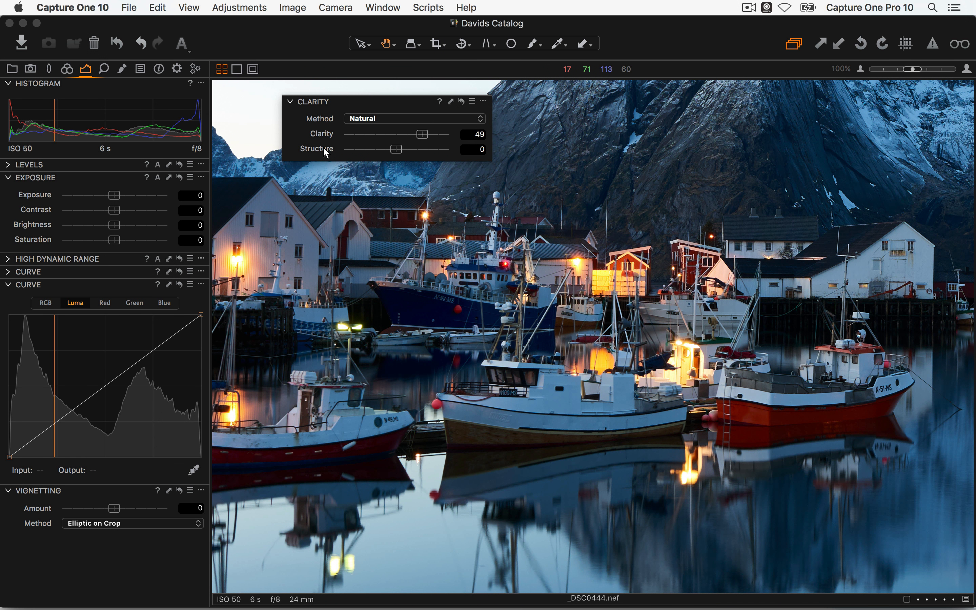
pyautogui.press('super+z')
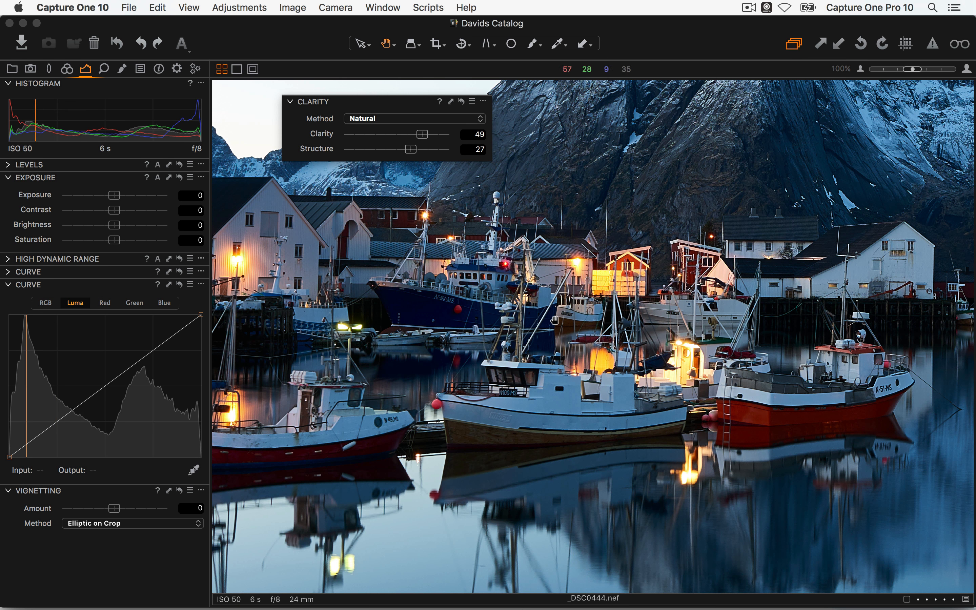
pyautogui.moveTo(360, 100); pyautogui.dragTo(129, 471)
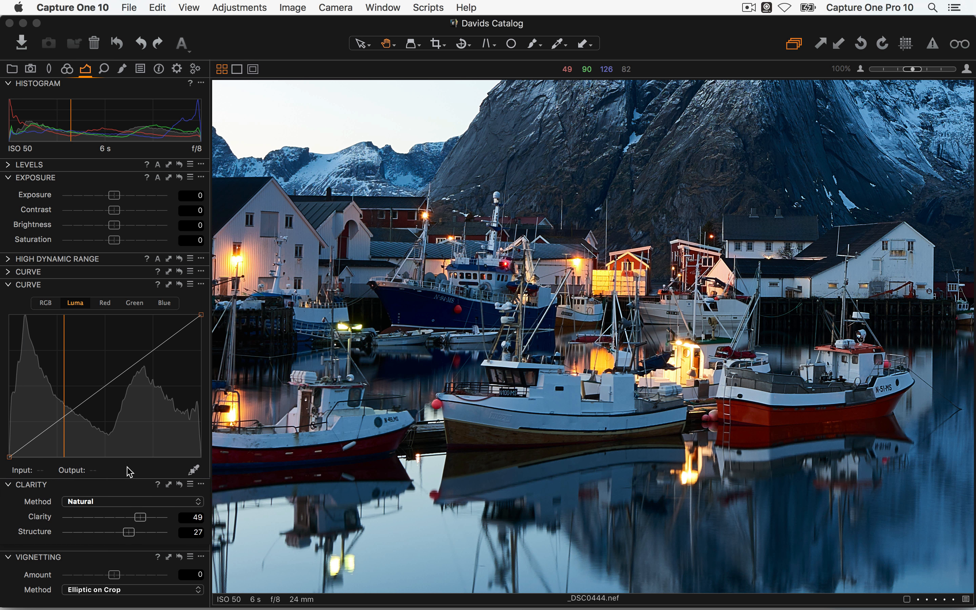
# Apply a -2.13 vignette to the harbour photo and expand Black & White in the Color tab
pyautogui.doubleClick(505, 338)
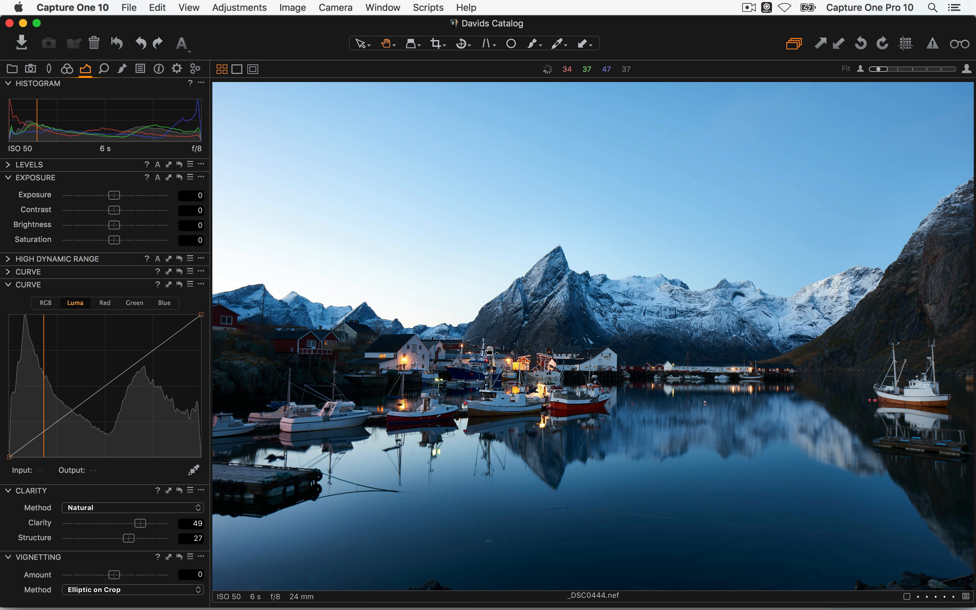
pyautogui.moveTo(117, 578); pyautogui.dragTo(89, 576)
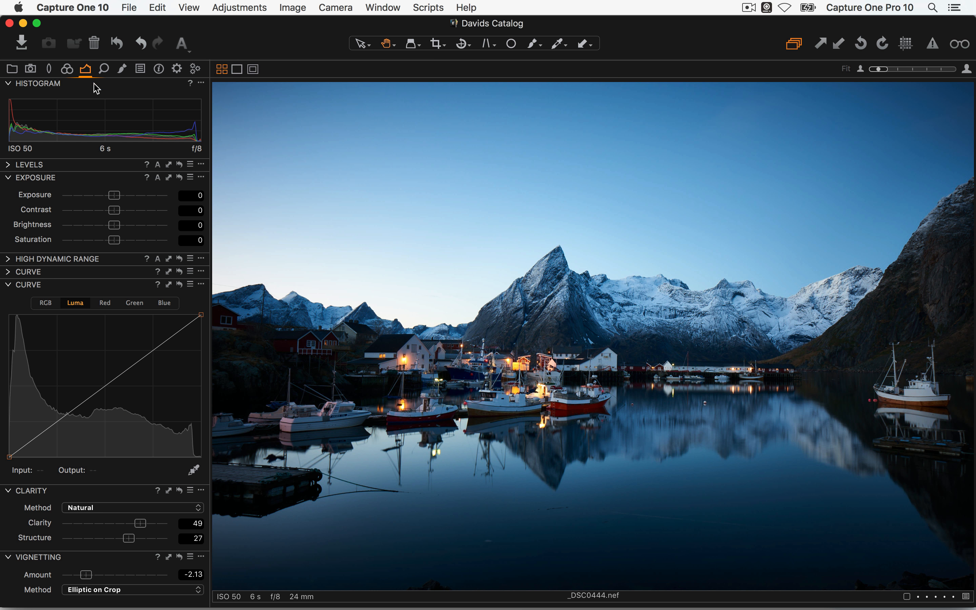
pyautogui.click(67, 69)
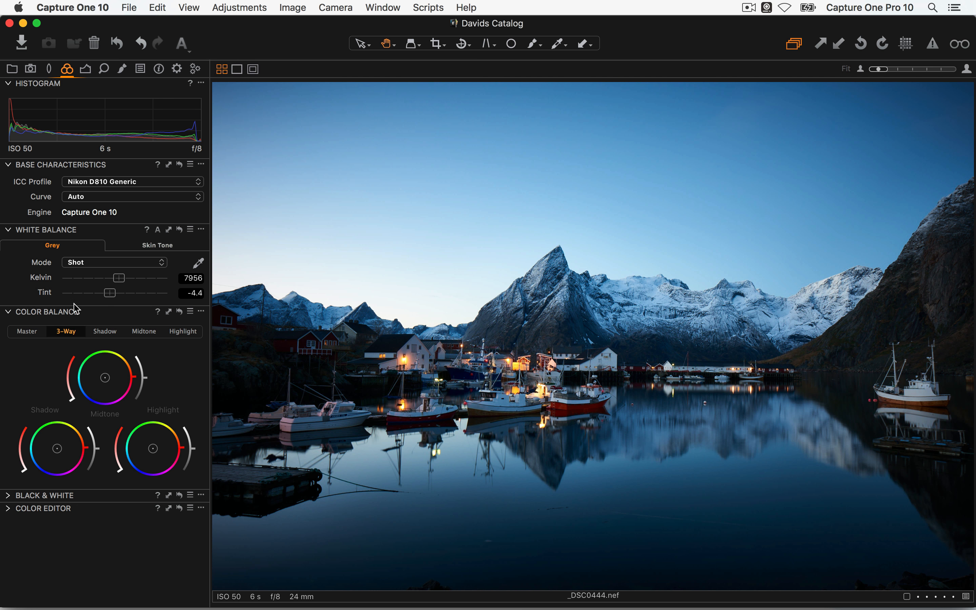
pyautogui.click(87, 70)
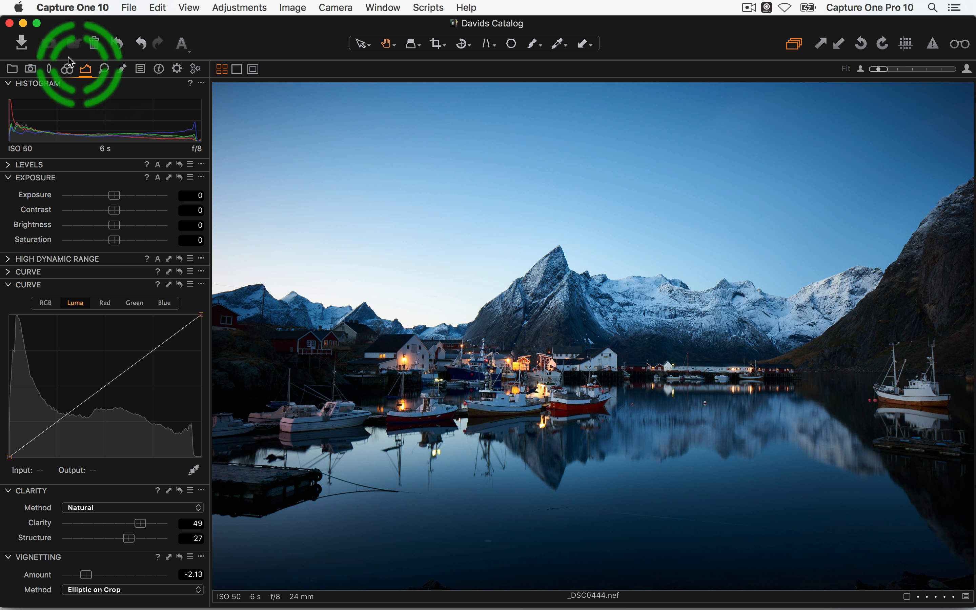
pyautogui.click(67, 69)
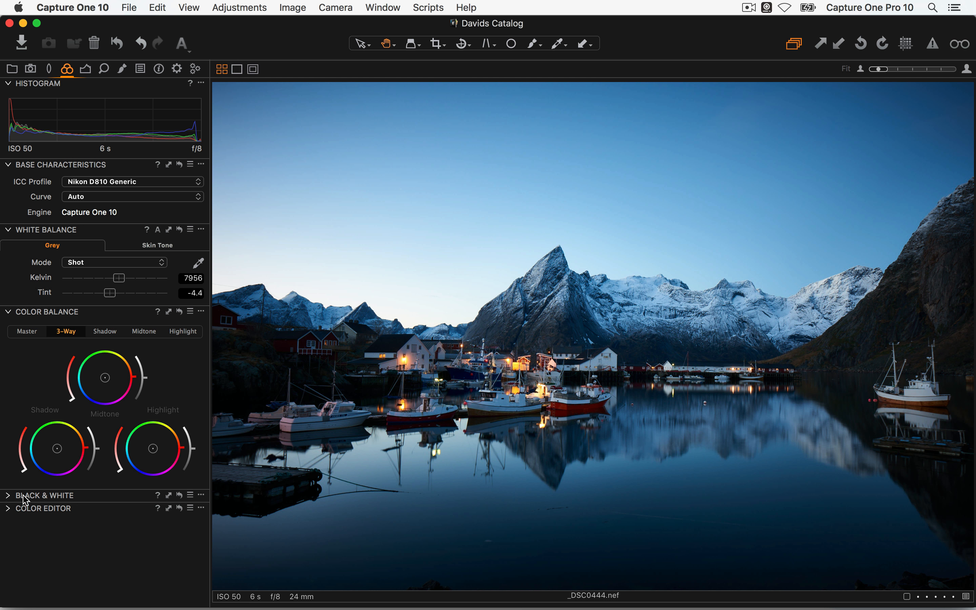
pyautogui.click(11, 496)
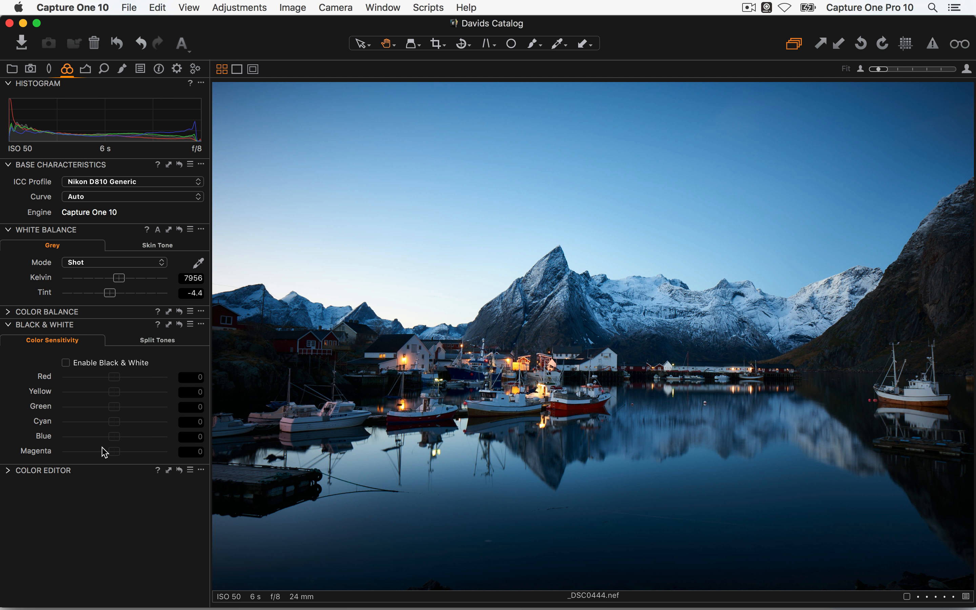
pyautogui.click(420, 278)
# Show the Lens tool tab and check its presets menu without saving
pyautogui.click(31, 72)
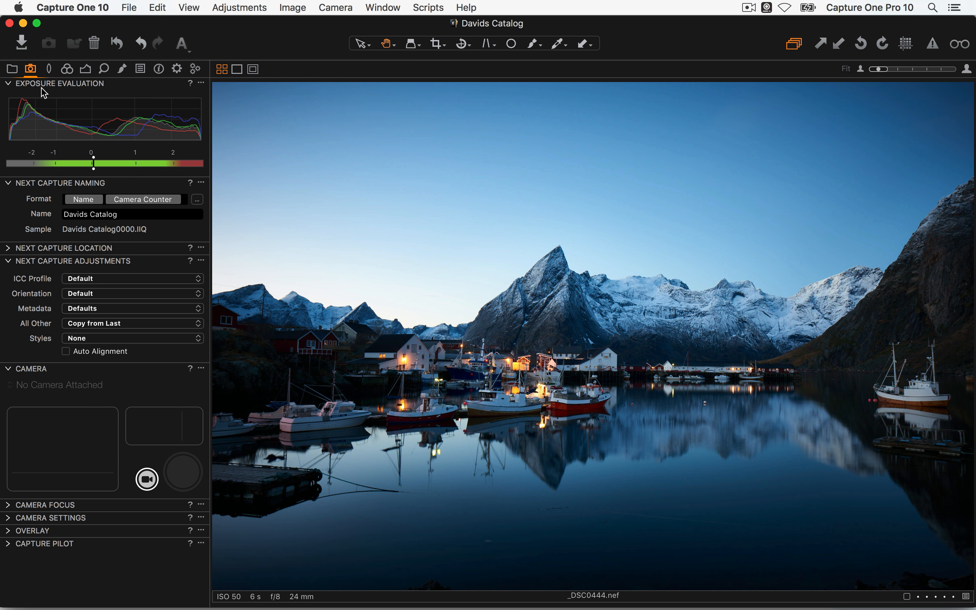
pyautogui.click(49, 71)
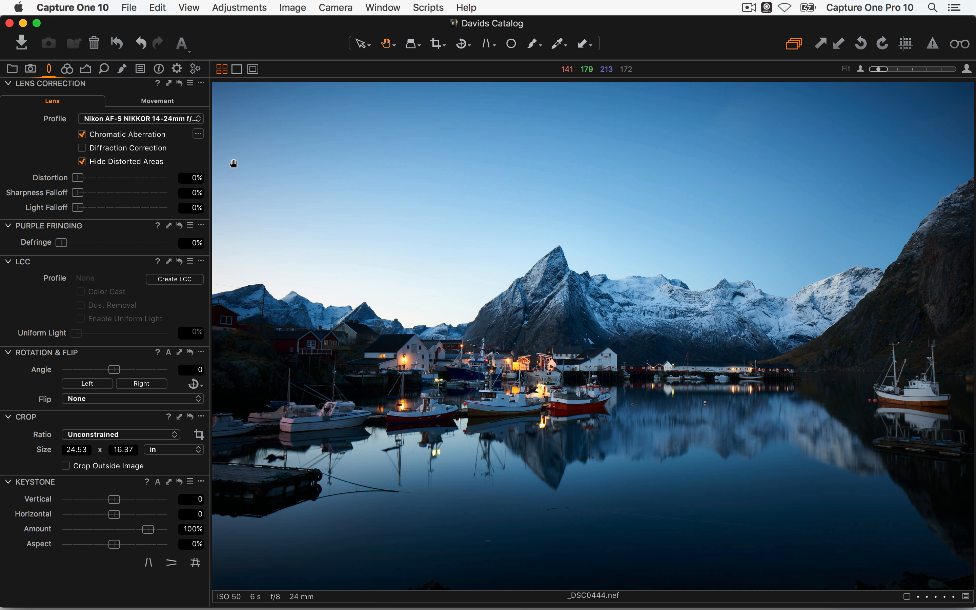
pyautogui.click(190, 83)
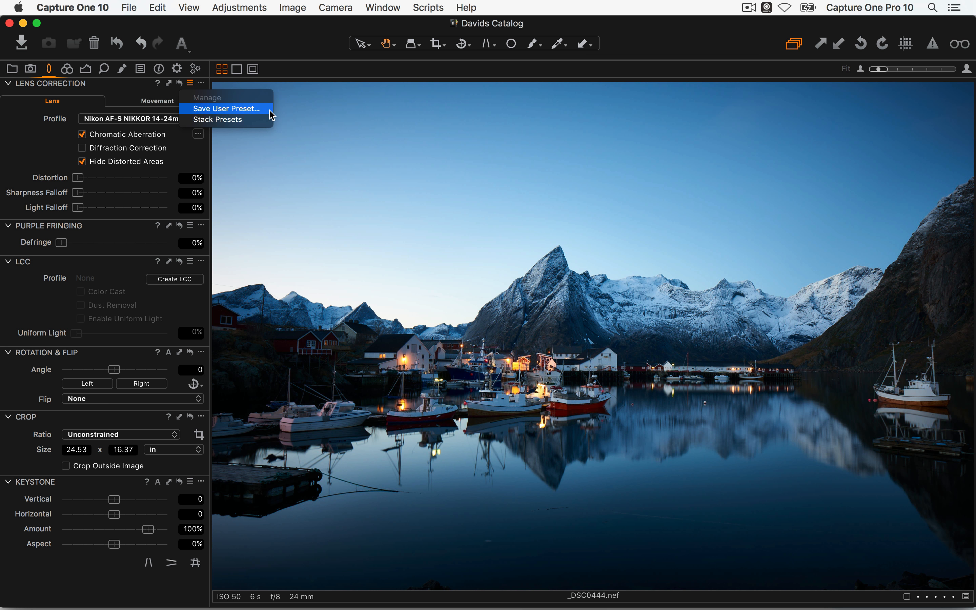
pyautogui.click(354, 159)
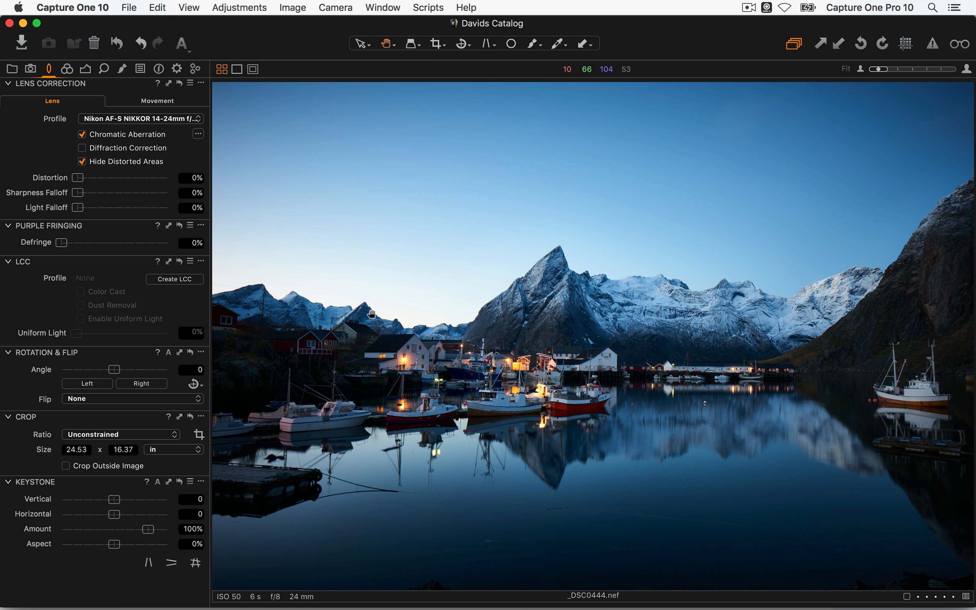
# Try Diffraction Correction at 100% on the boats, leave it off, and return to Fit
pyautogui.doubleClick(536, 371)
pyautogui.moveTo(464, 312); pyautogui.dragTo(456, 247)
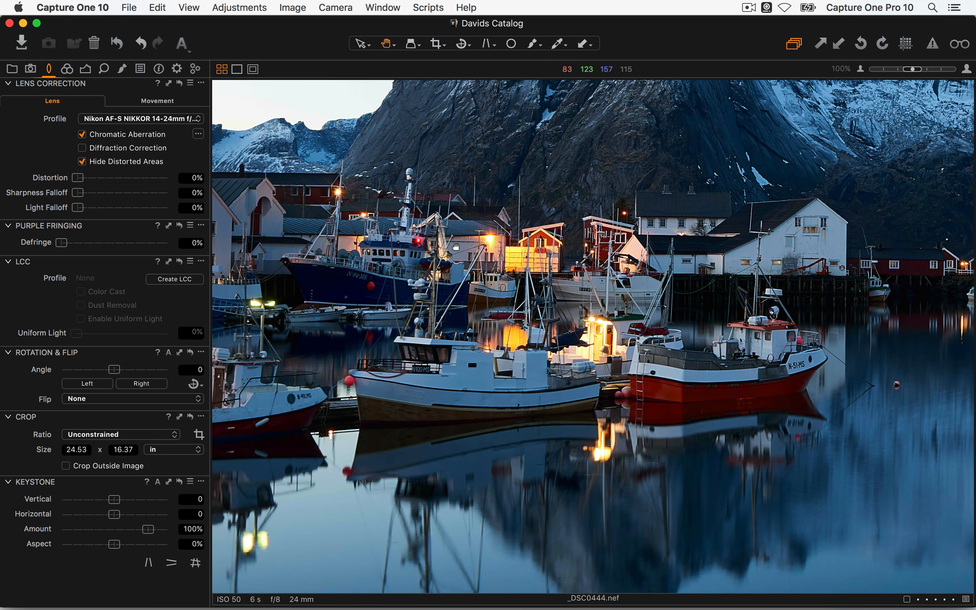
pyautogui.click(83, 148)
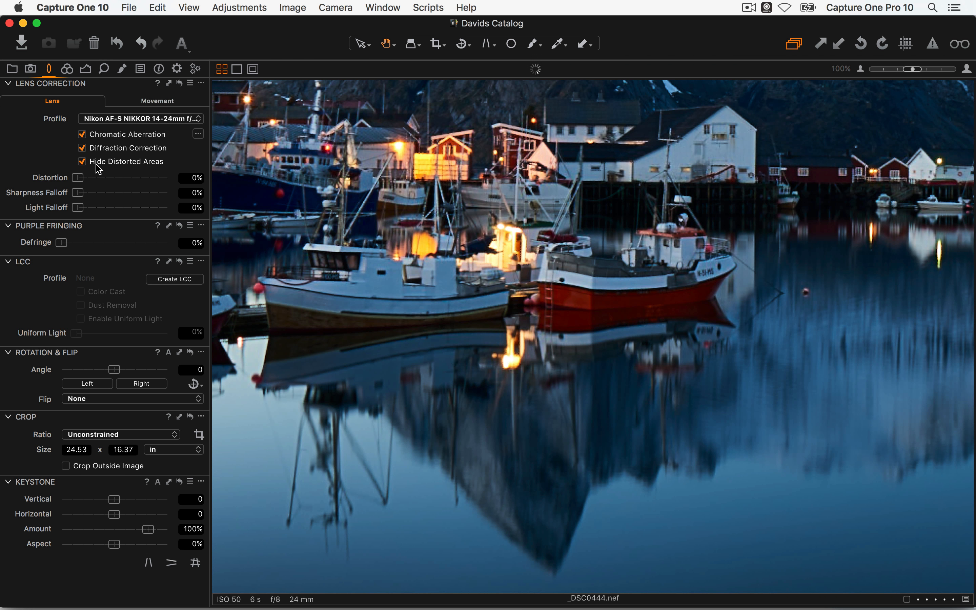
pyautogui.click(83, 148)
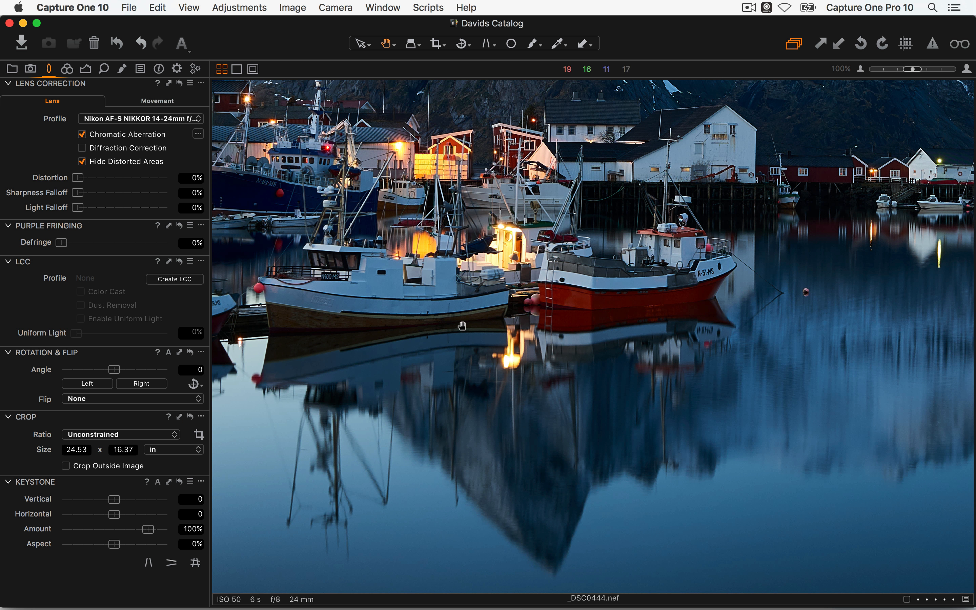
pyautogui.doubleClick(454, 292)
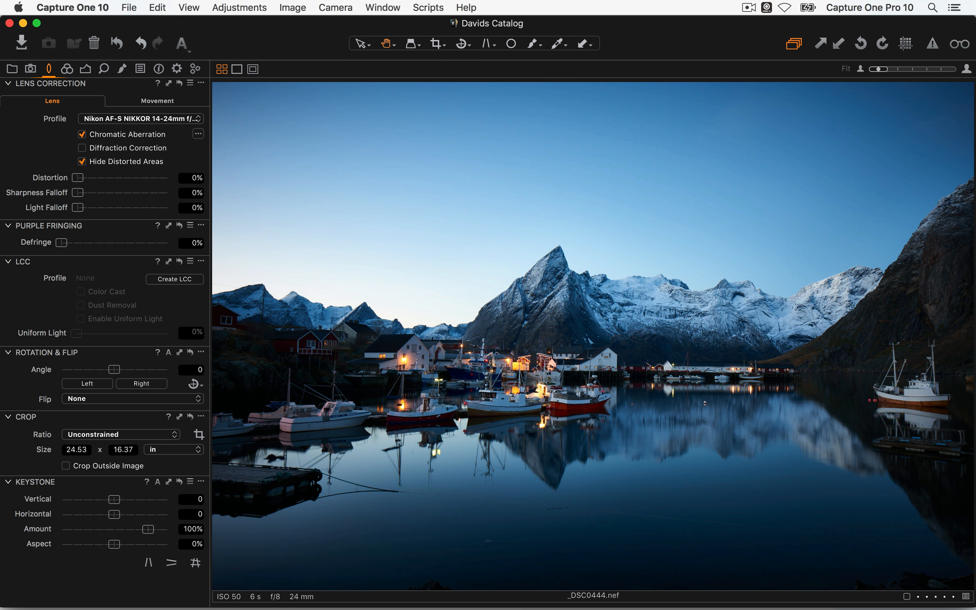
# Check the Purple Fringing options without changing them and go back to the exposure tools
pyautogui.click(203, 233)
pyautogui.click(181, 251)
pyautogui.click(84, 68)
# Expand the Levels tool and cycle through the Red, Green and Blue channels back to RGB
pyautogui.click(202, 178)
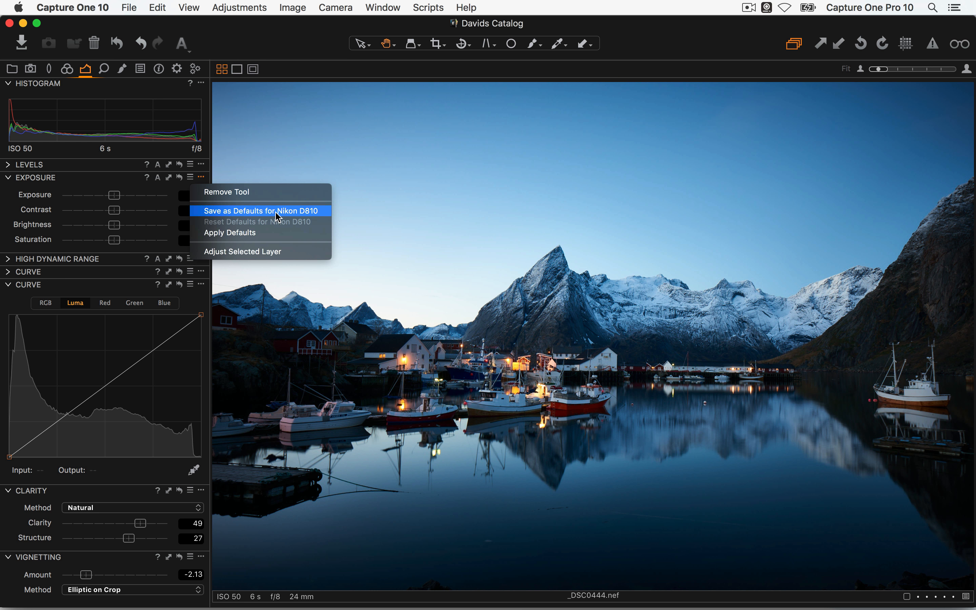
pyautogui.press('Escape')
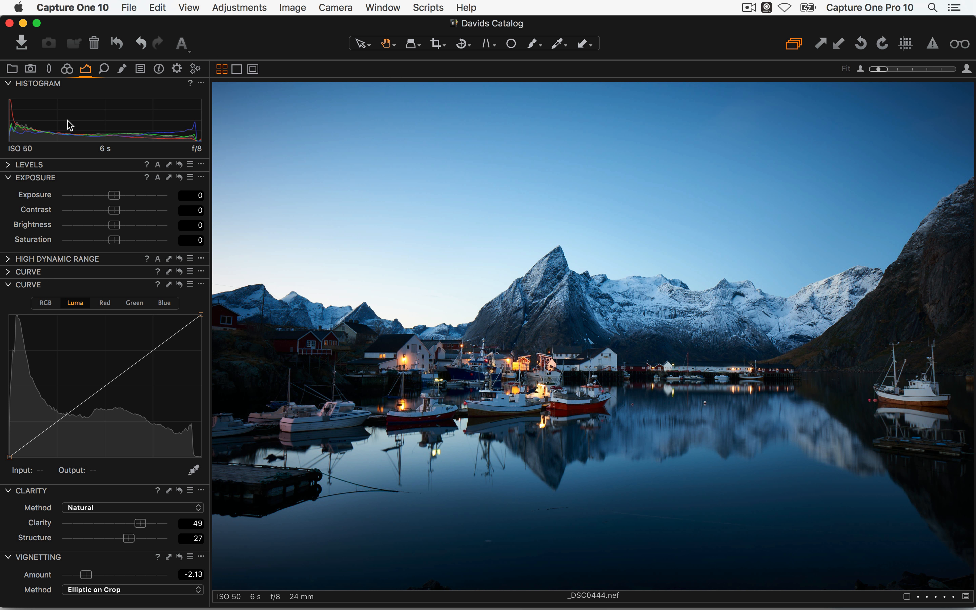
pyautogui.click(8, 165)
pyautogui.click(91, 183)
pyautogui.click(119, 183)
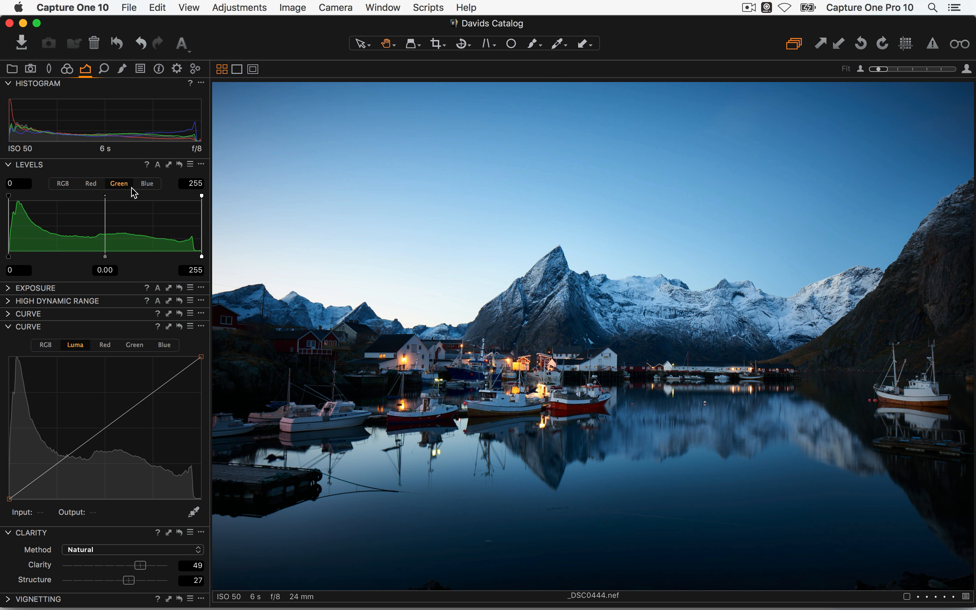
pyautogui.click(147, 183)
pyautogui.click(65, 184)
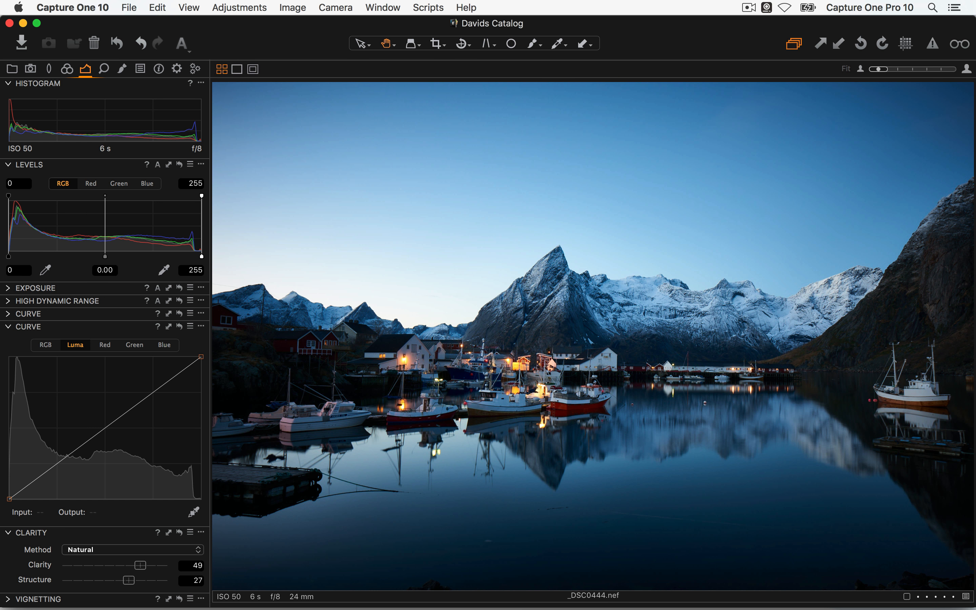
# Try the curve presets and a 248 white output, then restore the Levels white point to 255
pyautogui.click(191, 326)
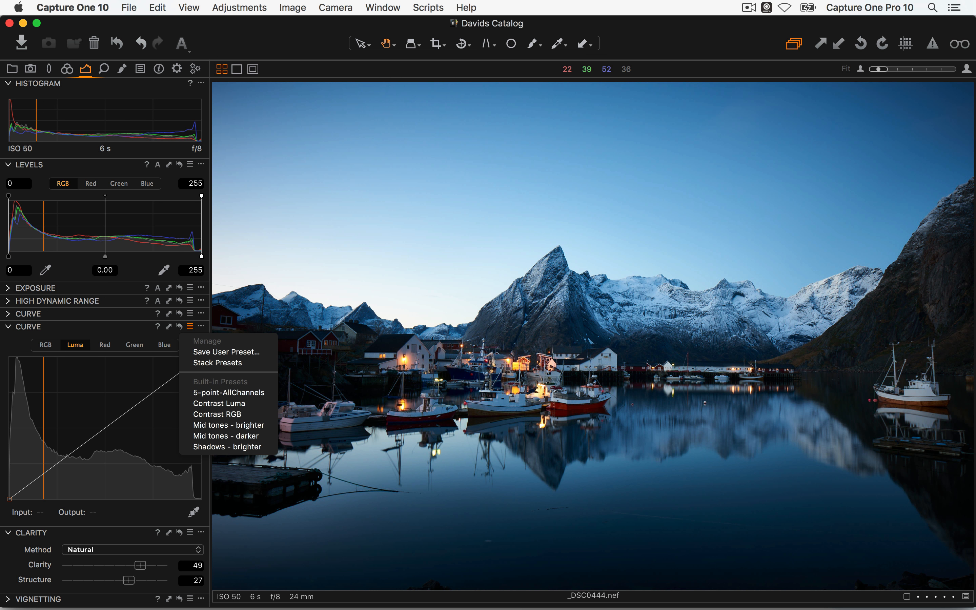
pyautogui.press('Escape')
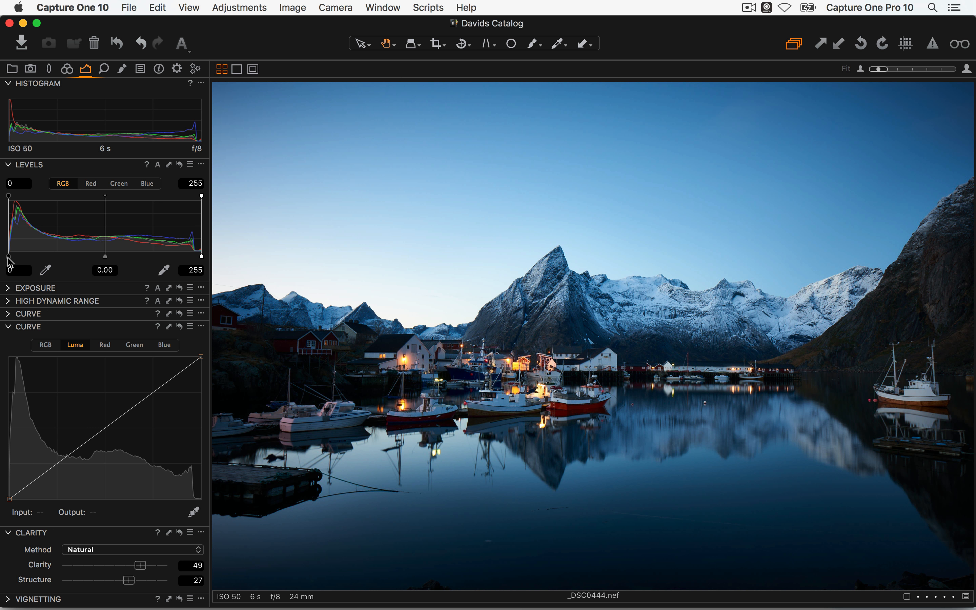
pyautogui.moveTo(202, 257); pyautogui.dragTo(196, 256)
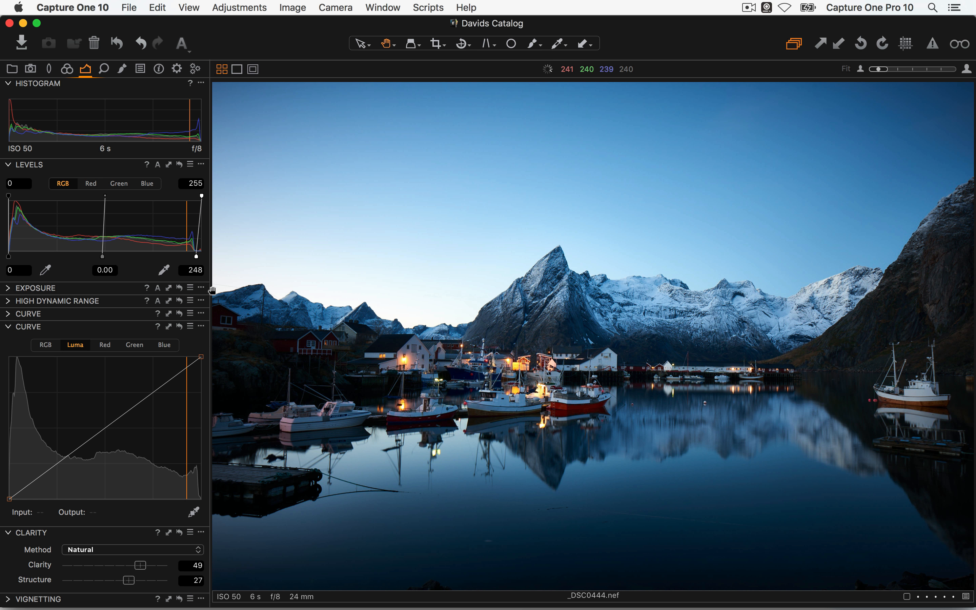
pyautogui.moveTo(199, 358)
pyautogui.mouseDown()
pyautogui.moveTo(188, 356)
pyautogui.moveTo(226, 359)
pyautogui.moveTo(203, 358)
pyautogui.mouseUp()
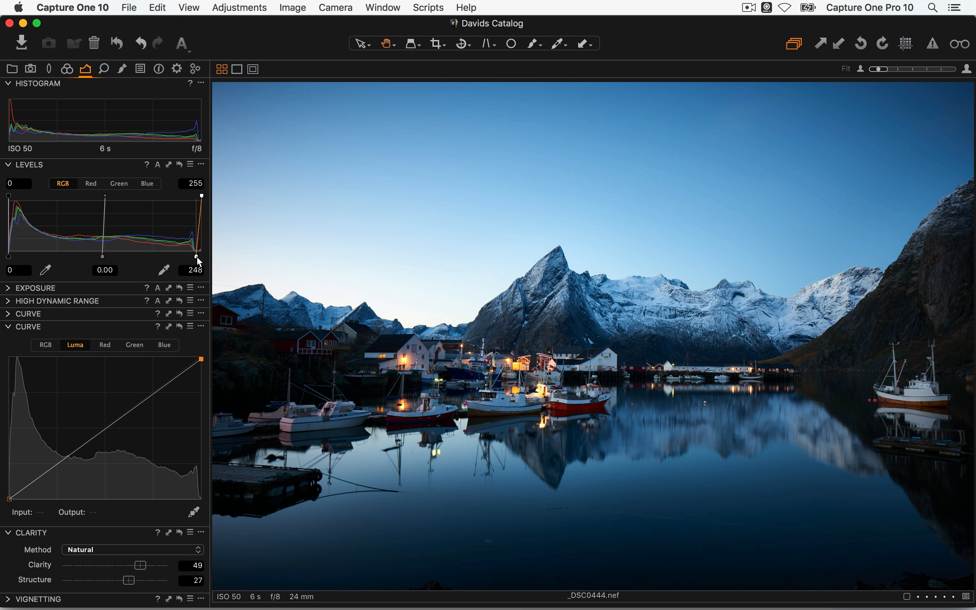
pyautogui.moveTo(198, 258); pyautogui.dragTo(230, 263)
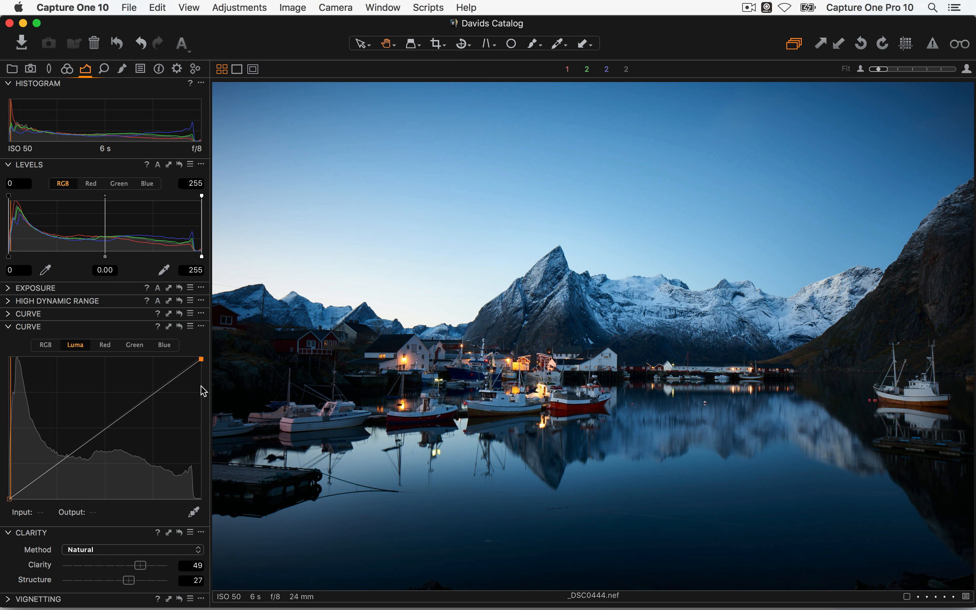
# Open _DSC0653.ARW from the browser grid in the single-image viewer
pyautogui.press('alt+super+v')
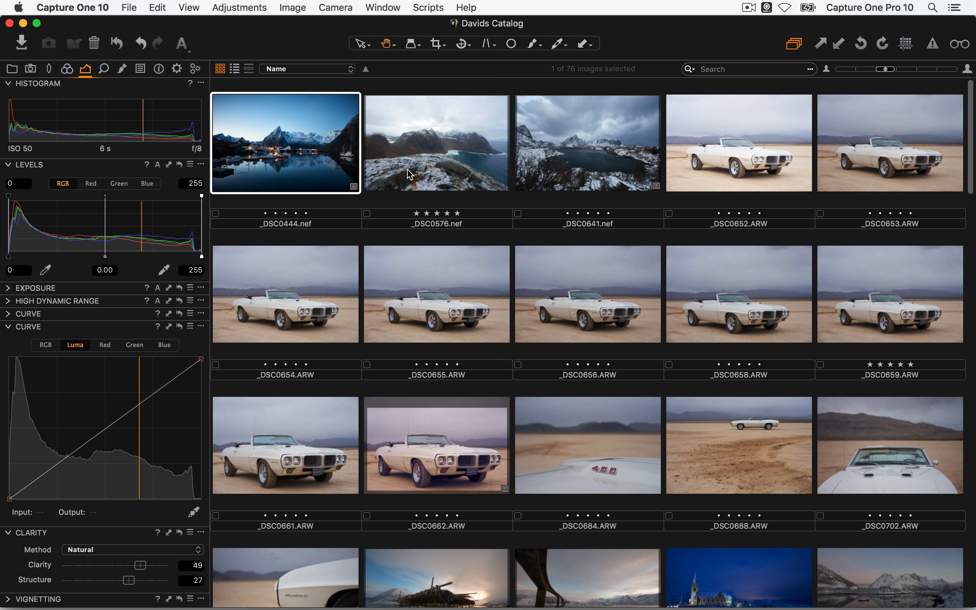
pyautogui.click(889, 175)
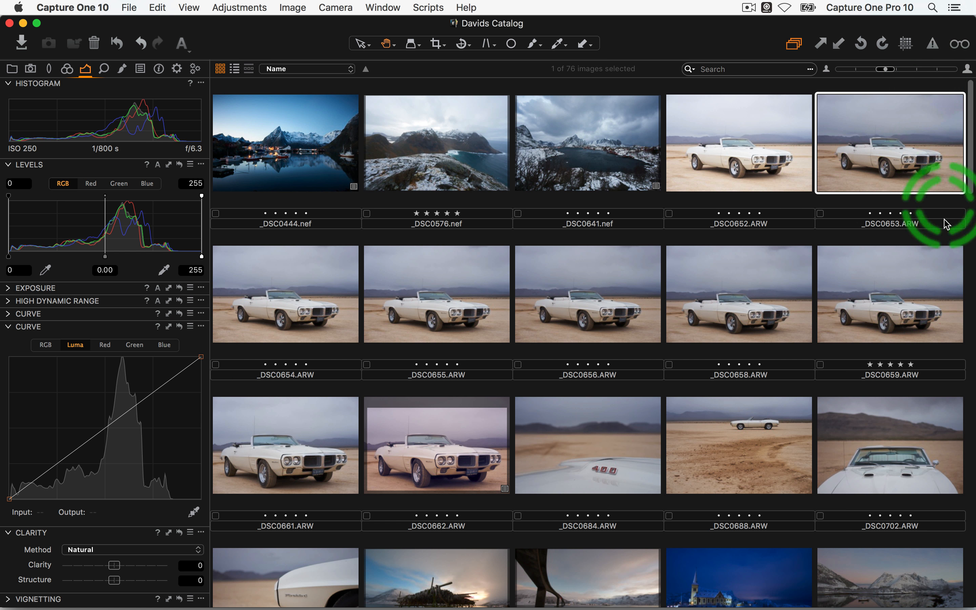
pyautogui.moveTo(923, 146); pyautogui.dragTo(910, 169)
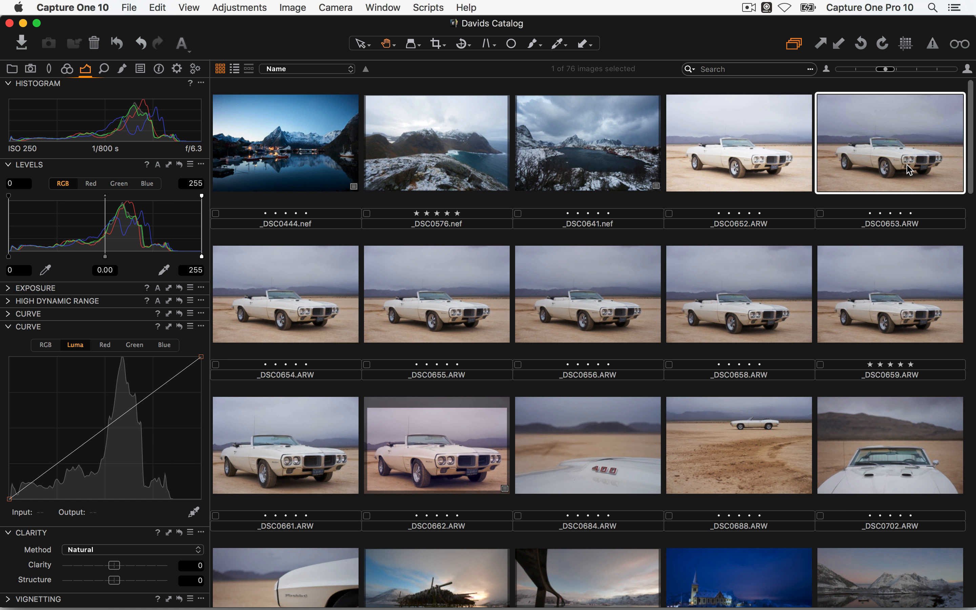
pyautogui.doubleClick(899, 169)
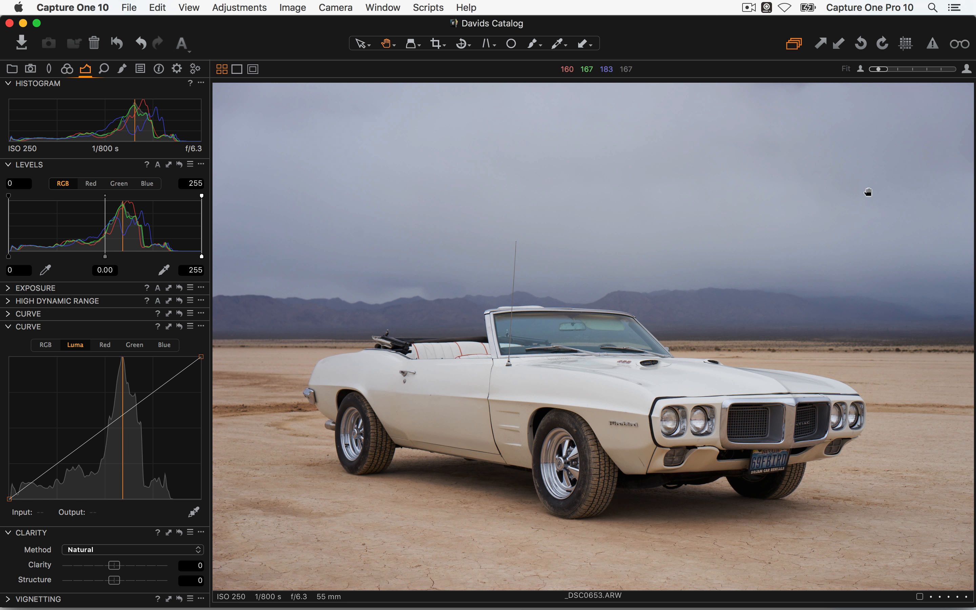
# Level the car photo's horizon by tracing a straightening line along it with the Rotate tool
pyautogui.click(462, 44)
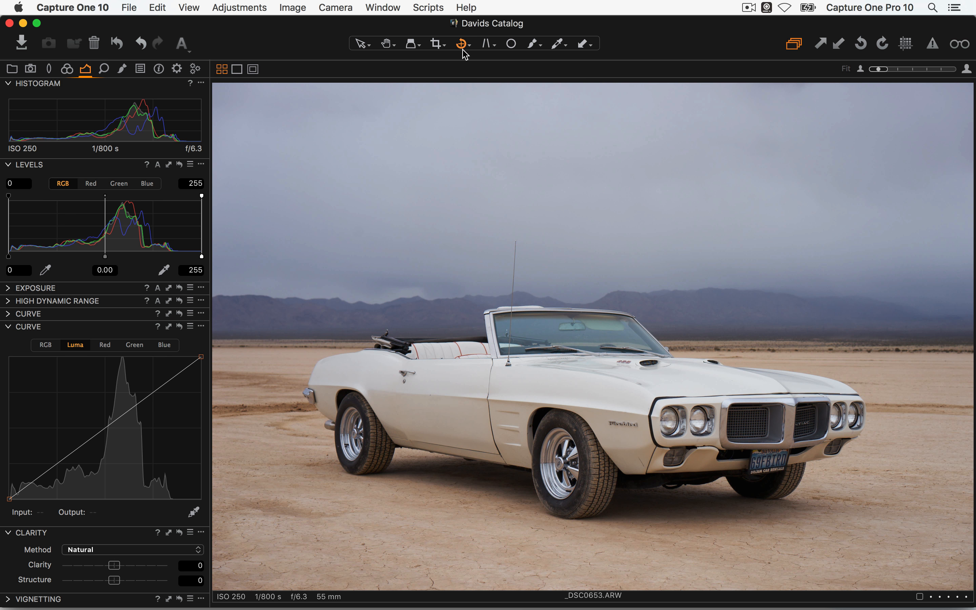
pyautogui.click(463, 45)
pyautogui.moveTo(314, 355); pyautogui.dragTo(232, 348)
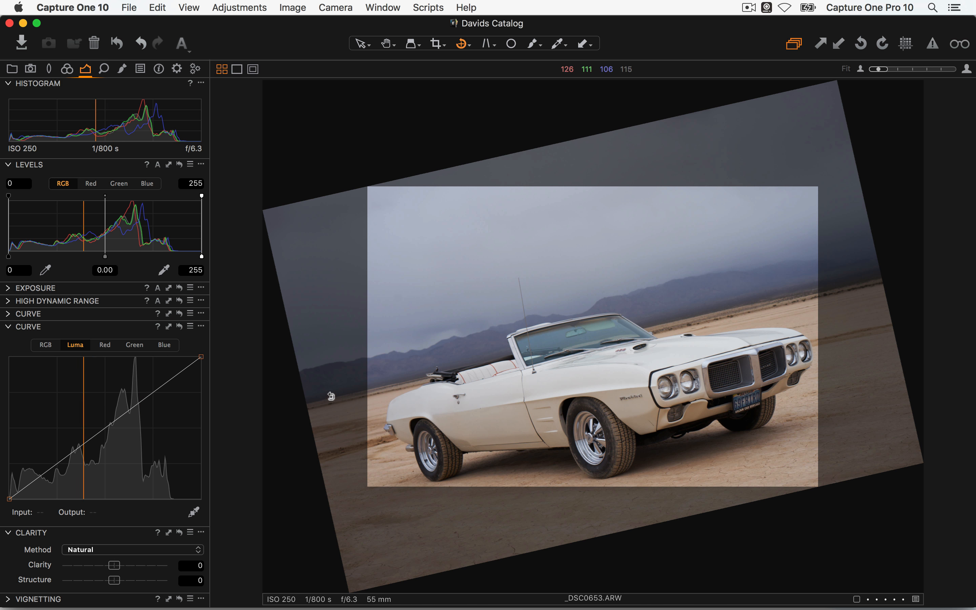
pyautogui.moveTo(328, 396); pyautogui.dragTo(852, 303)
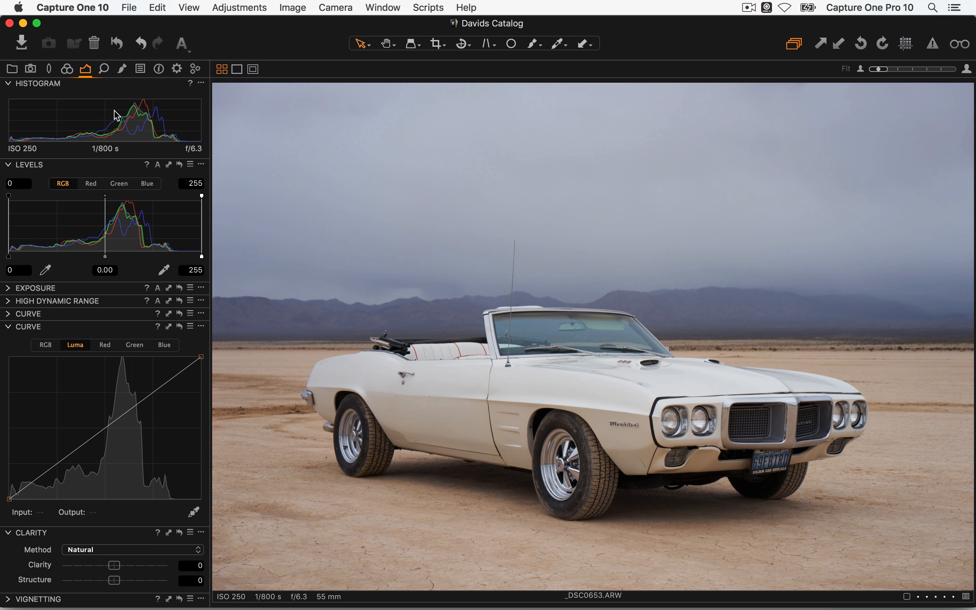
# Set the Levels white point to 230, midtone to -0.17, and Saturation to -27
pyautogui.moveTo(201, 257); pyautogui.dragTo(183, 256)
pyautogui.moveTo(105, 257); pyautogui.dragTo(110, 257)
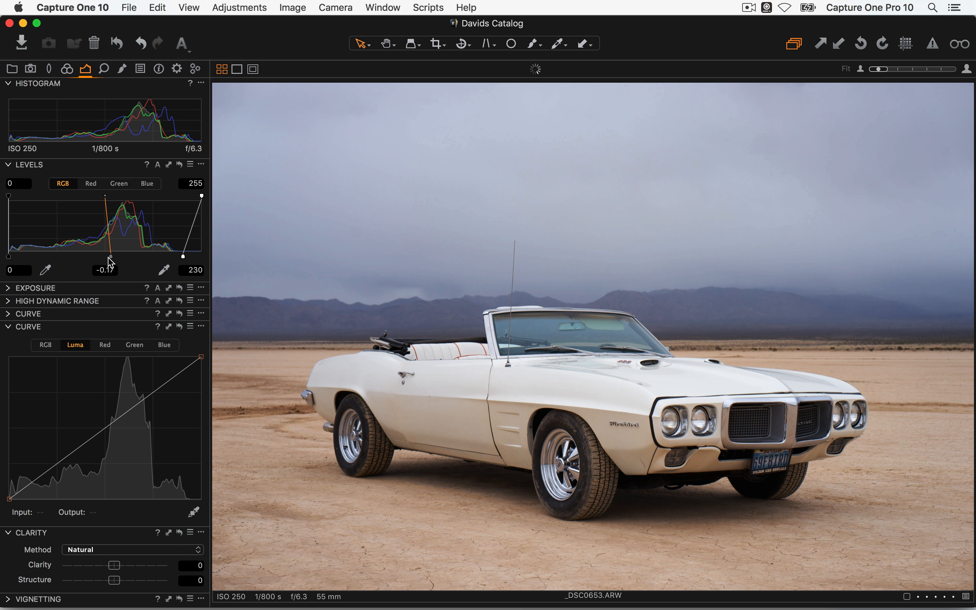
pyautogui.click(13, 290)
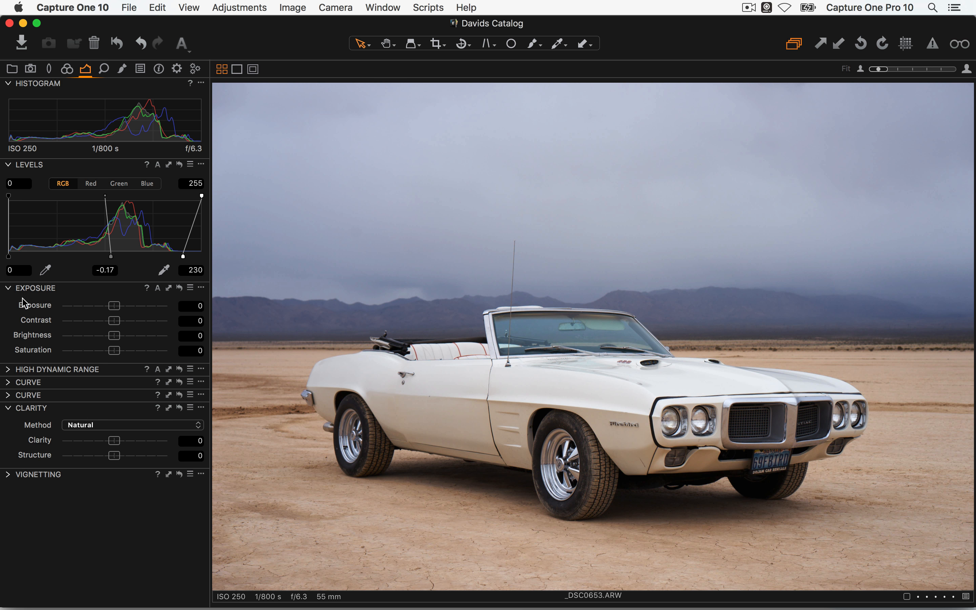
pyautogui.moveTo(114, 320); pyautogui.dragTo(101, 350)
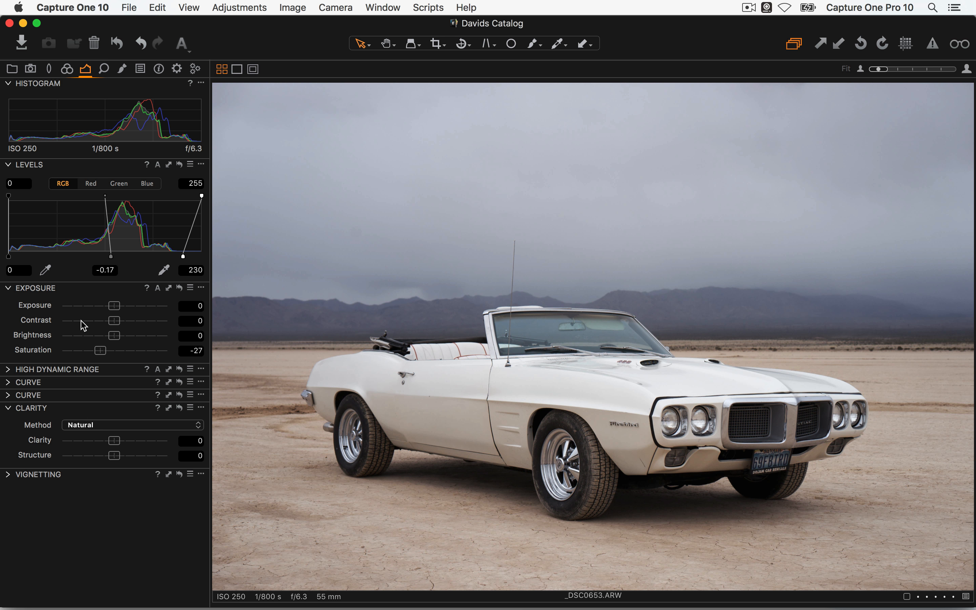
# Colour-grade with Color Balance: shadows toward blue, midtones toward orange, highlights slightly yellow
pyautogui.click(67, 70)
pyautogui.click(9, 311)
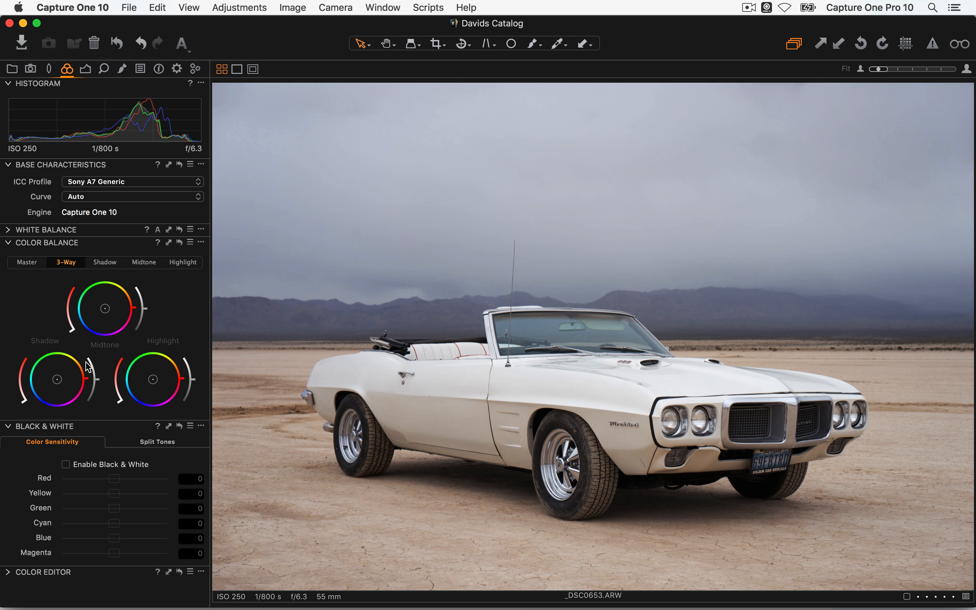
pyautogui.moveTo(57, 379); pyautogui.dragTo(96, 372)
pyautogui.moveTo(106, 312); pyautogui.dragTo(113, 309)
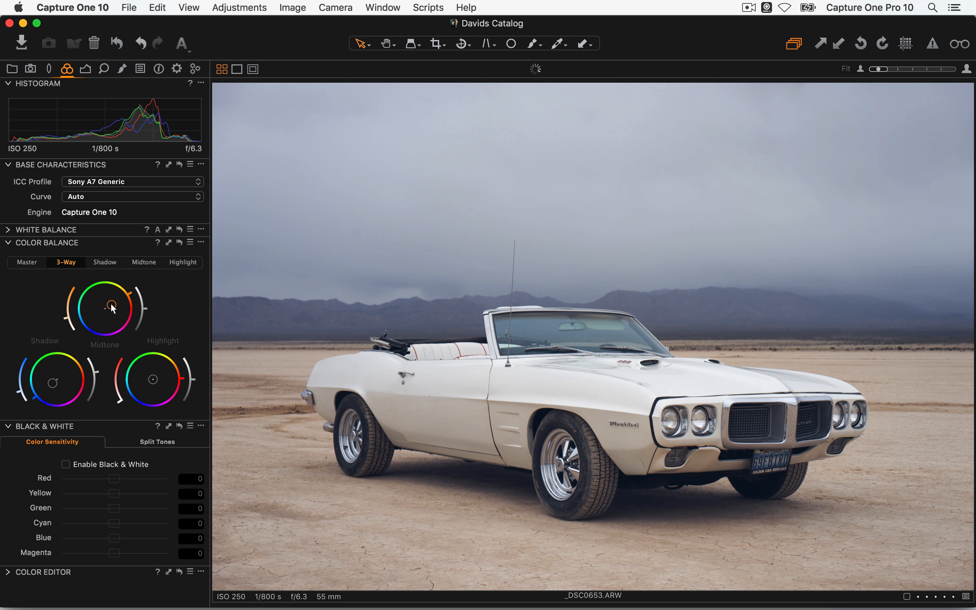
pyautogui.moveTo(153, 379); pyautogui.dragTo(156, 379)
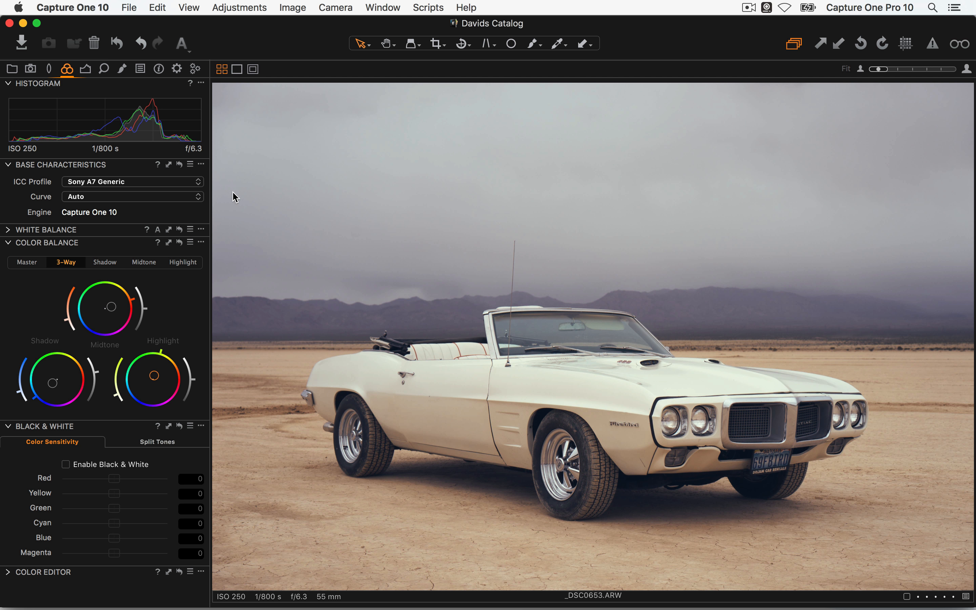
# Crop the convertible to a tighter frame and go back to the thumbnail grid
pyautogui.press('c')
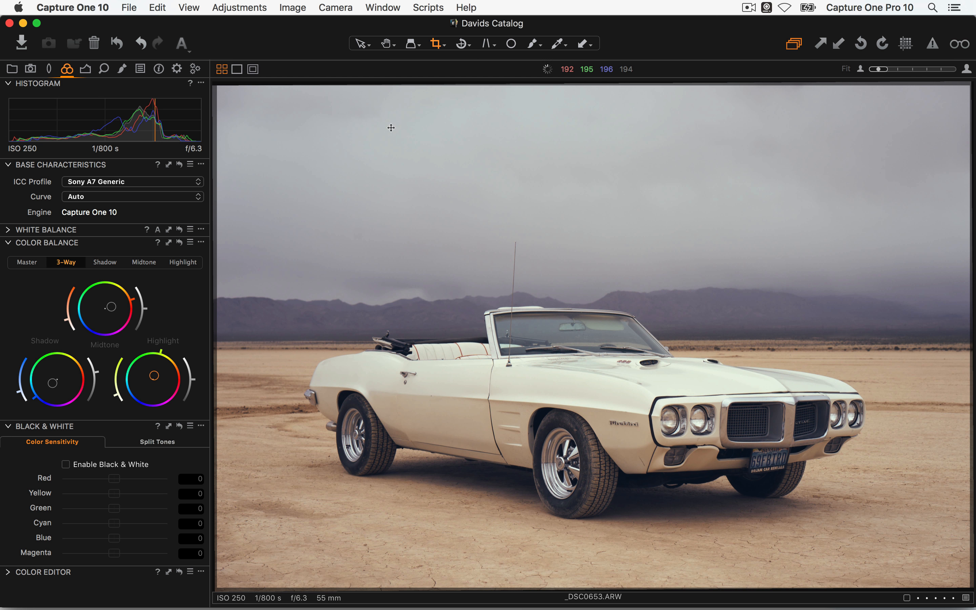
pyautogui.moveTo(220, 87); pyautogui.dragTo(269, 153)
pyautogui.moveTo(662, 358); pyautogui.dragTo(640, 336)
pyautogui.press('v')
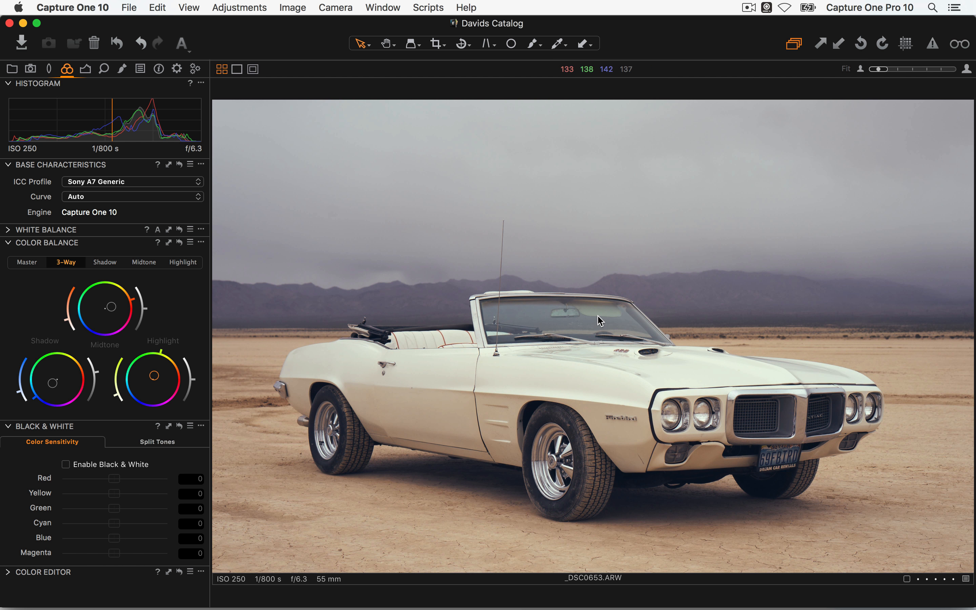
pyautogui.press('alt+super+v')
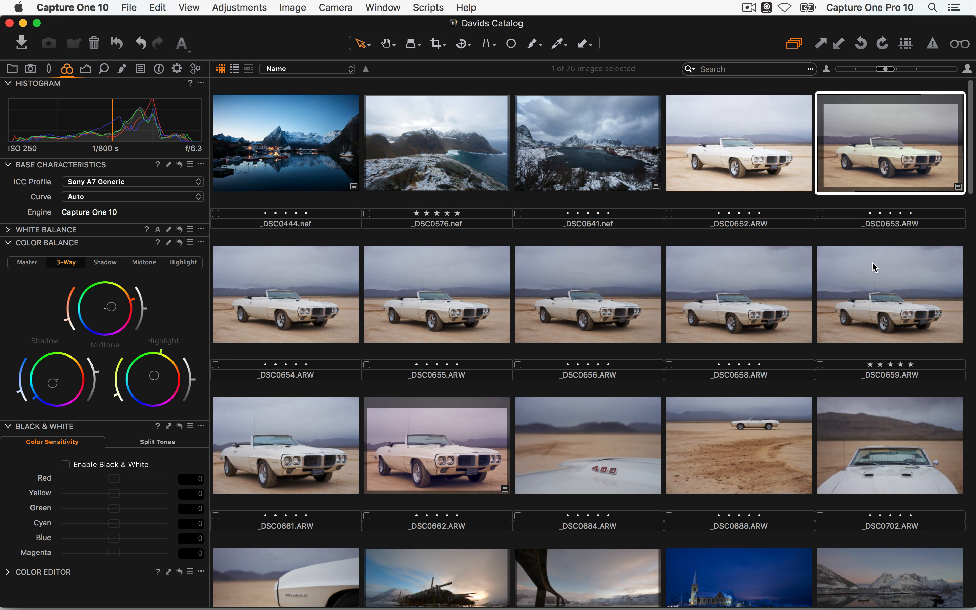
# Check the toolbar options and bring up the styles and adjustments clipboard tools
pyautogui.rightClick(821, 45)
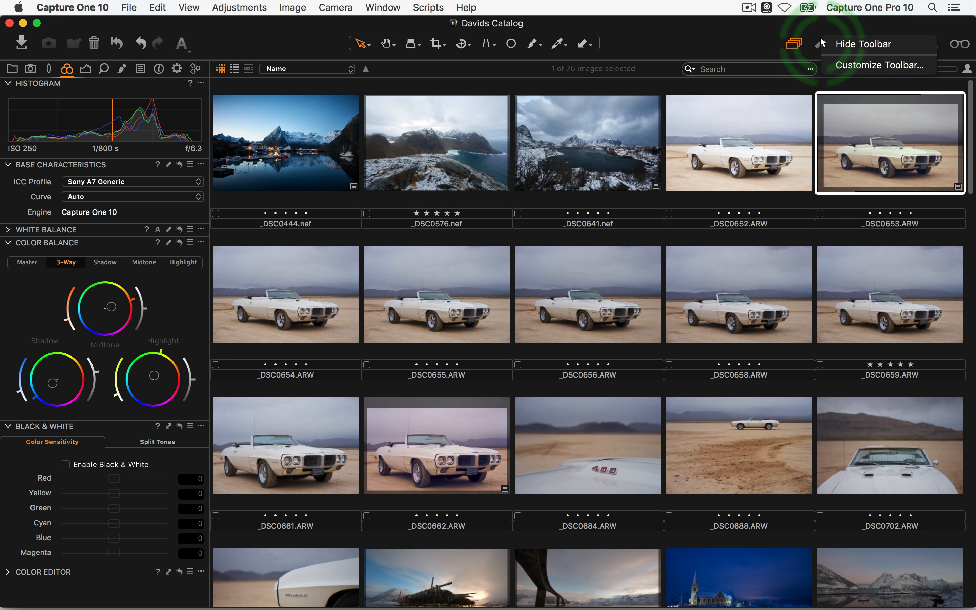
pyautogui.rightClick(672, 37)
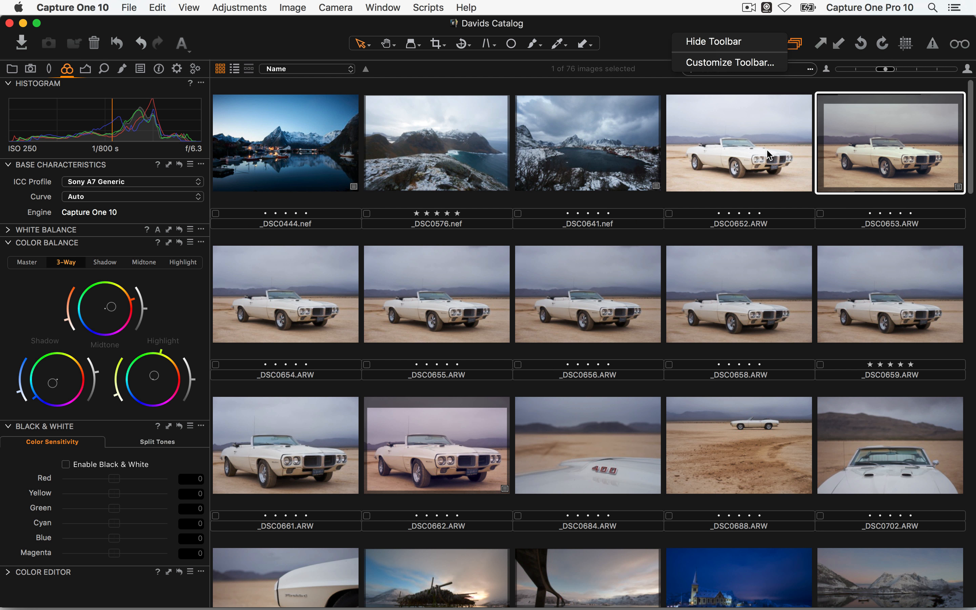
pyautogui.press('Escape')
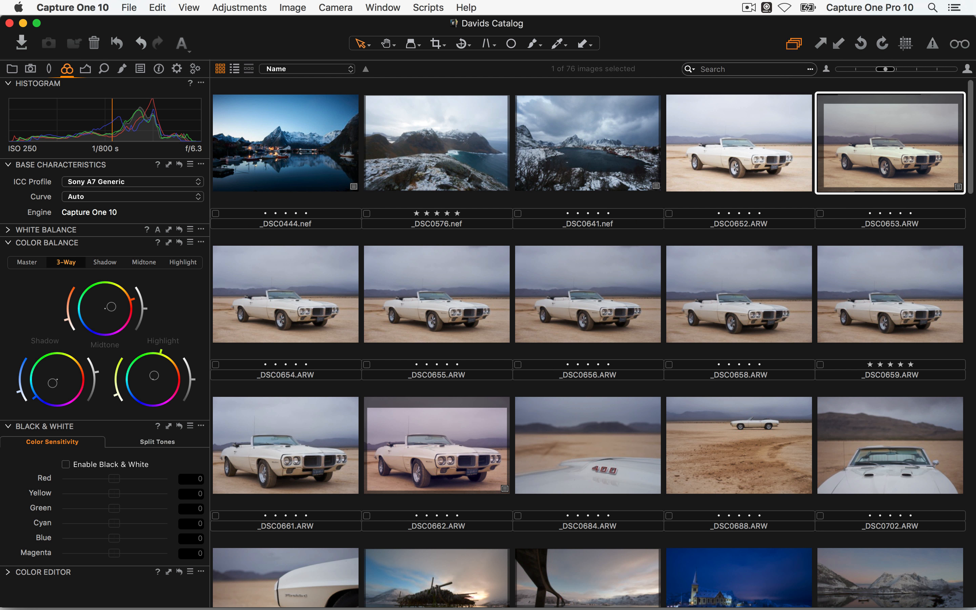
pyautogui.click(821, 44)
pyautogui.click(141, 70)
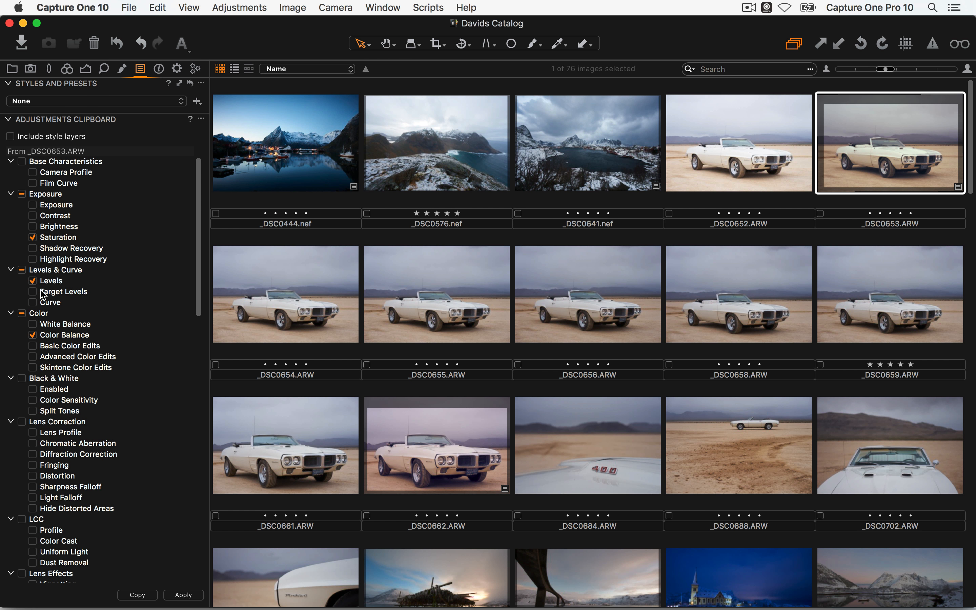
pyautogui.moveTo(199, 268); pyautogui.dragTo(200, 335)
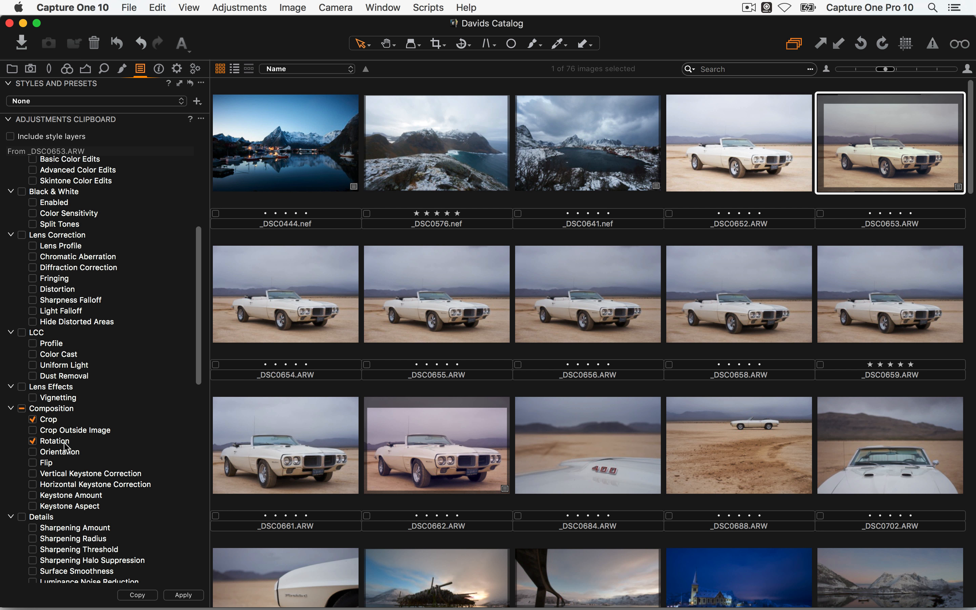
# Select the second-row car shots as a range from _DSC0654 through _DSC0659
pyautogui.keyDown('shift'); pyautogui.click(904, 287); pyautogui.keyUp('shift')
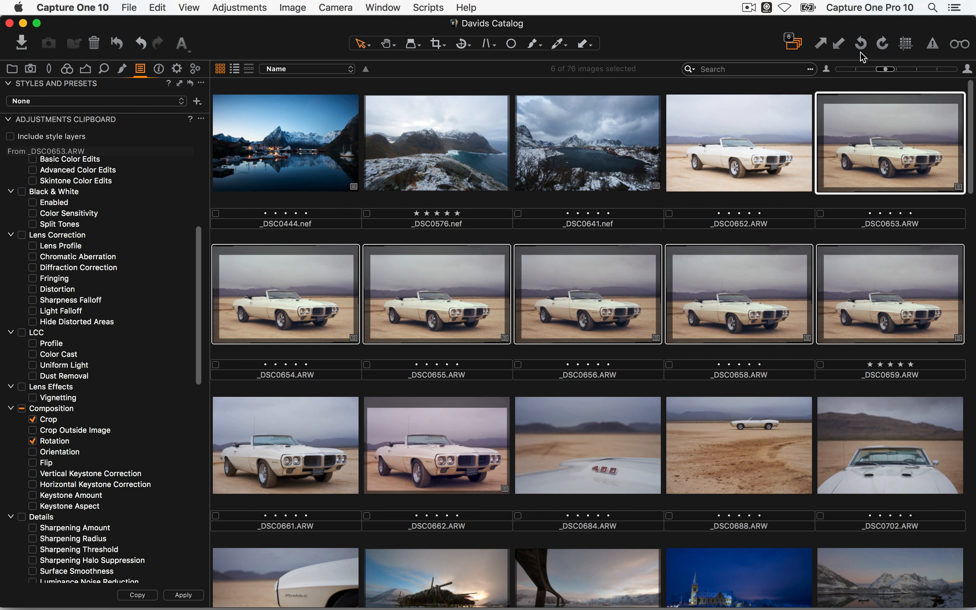
pyautogui.click(336, 309)
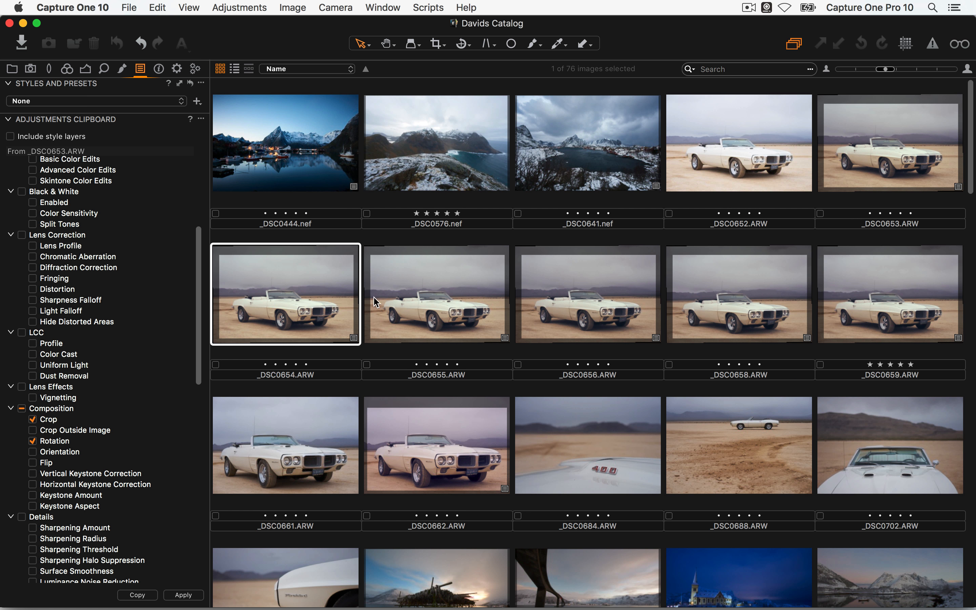
pyautogui.keyDown('shift'); pyautogui.click(883, 296); pyautogui.keyUp('shift')
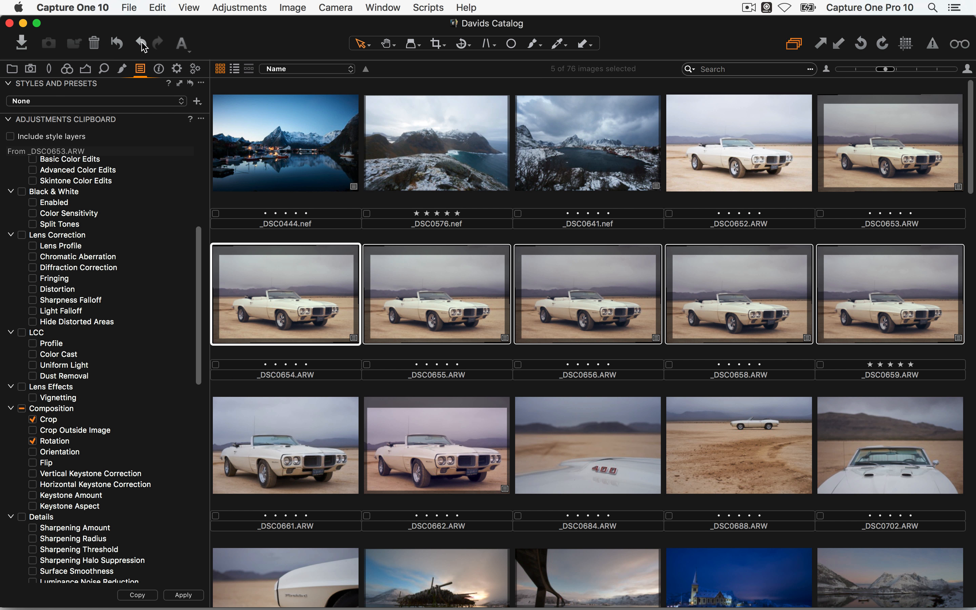
# Reset adjustments on _DSC0654–_DSC0659, confirm, then make _DSC0653 the source image
pyautogui.click(118, 44)
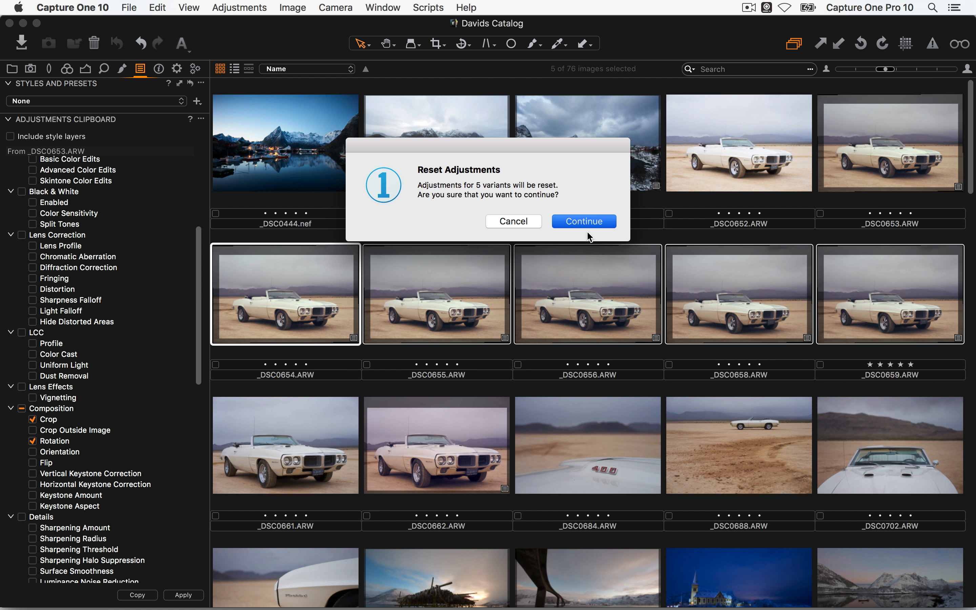
pyautogui.press('Return')
pyautogui.click(815, 244)
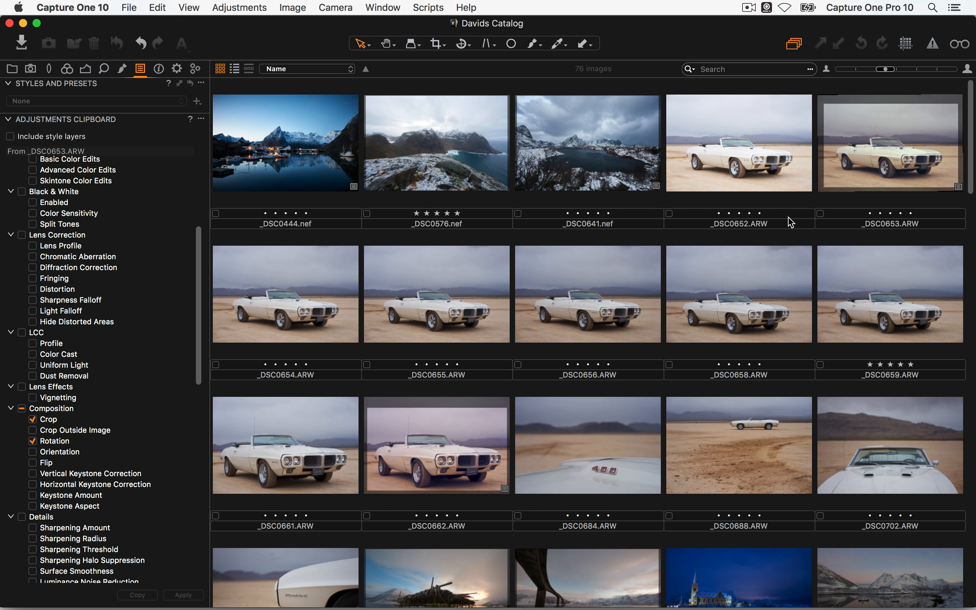
pyautogui.click(891, 155)
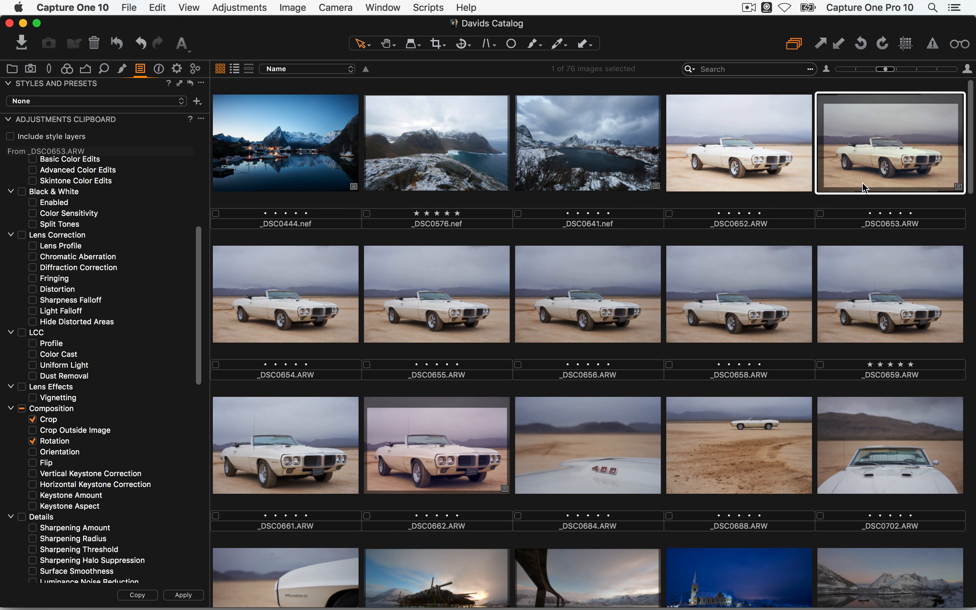
# Exclude Composition from the clipboard and add the five second-row car shots to the selection
pyautogui.click(21, 408)
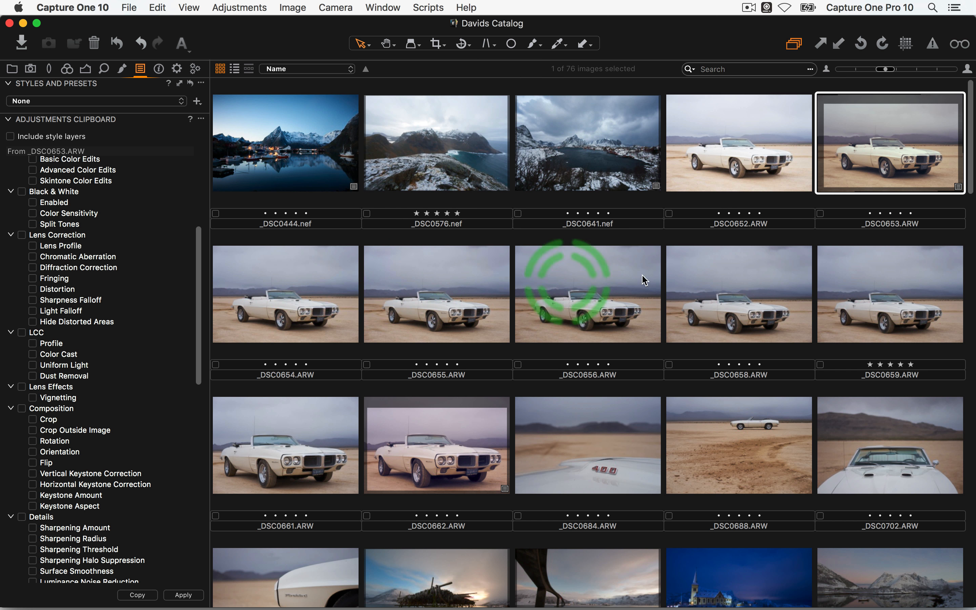
pyautogui.keyDown('shift'); pyautogui.click(916, 275); pyautogui.keyUp('shift')
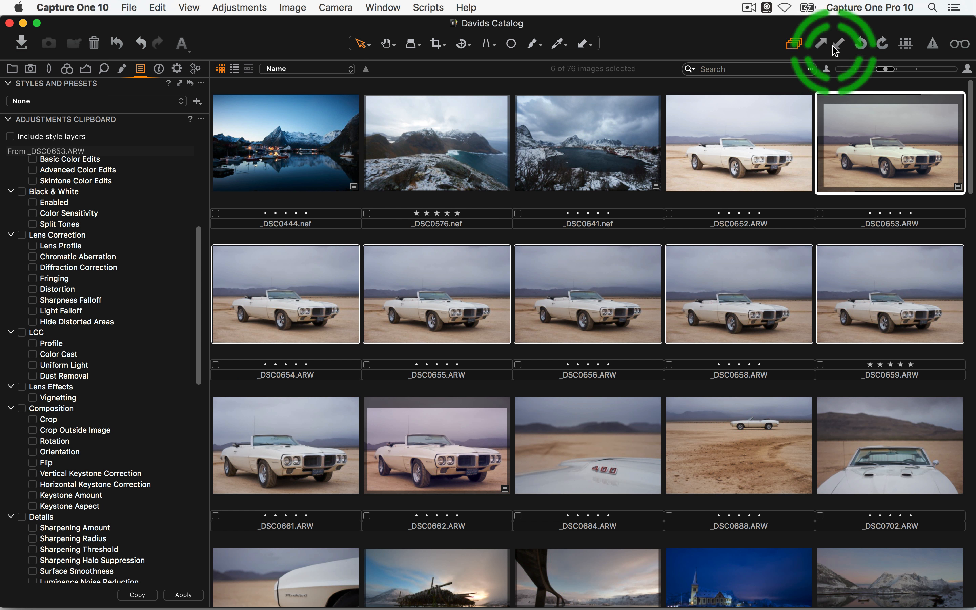
pyautogui.scroll(-1, 669, 233)
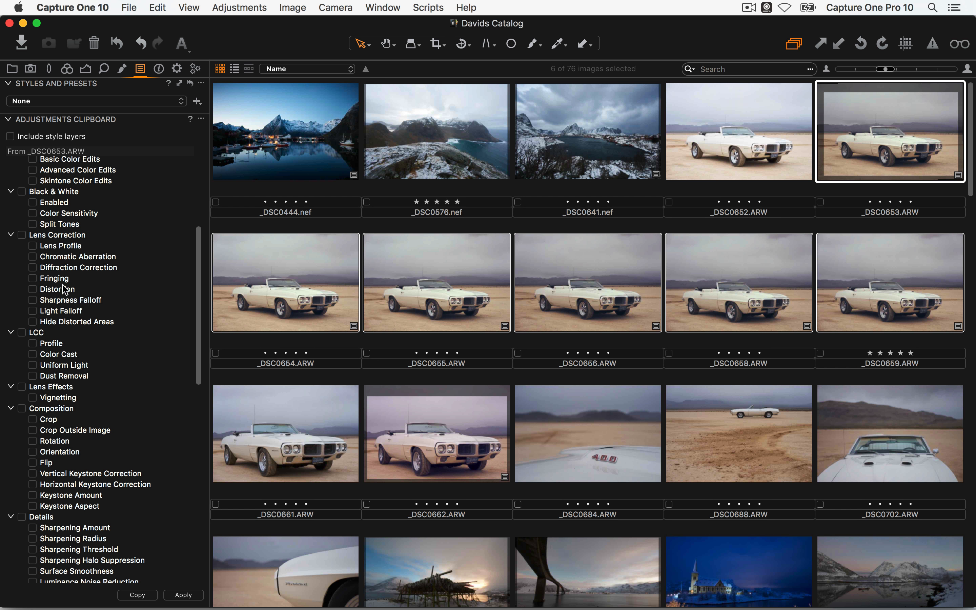
pyautogui.scroll(5, 66, 288)
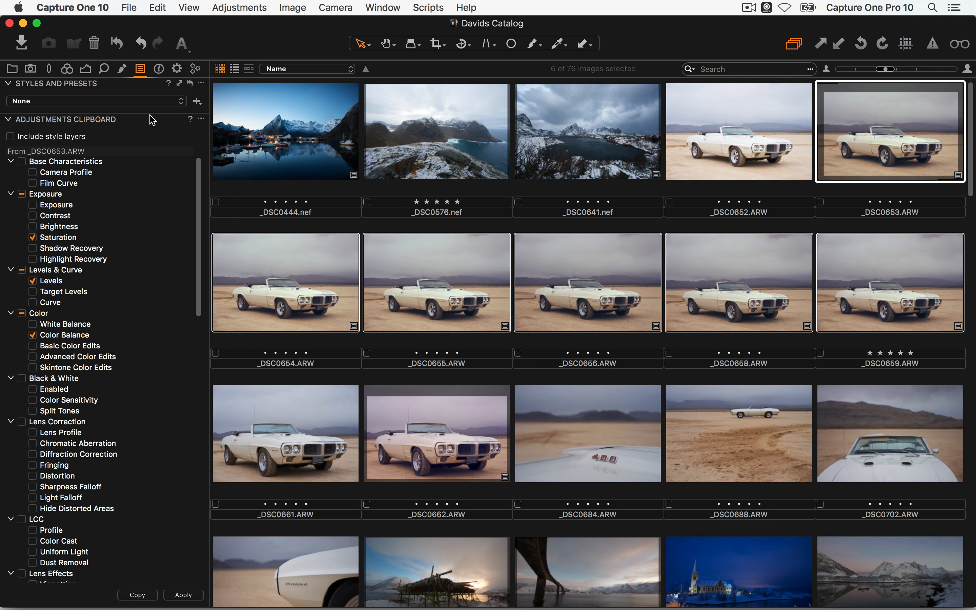
pyautogui.click(106, 69)
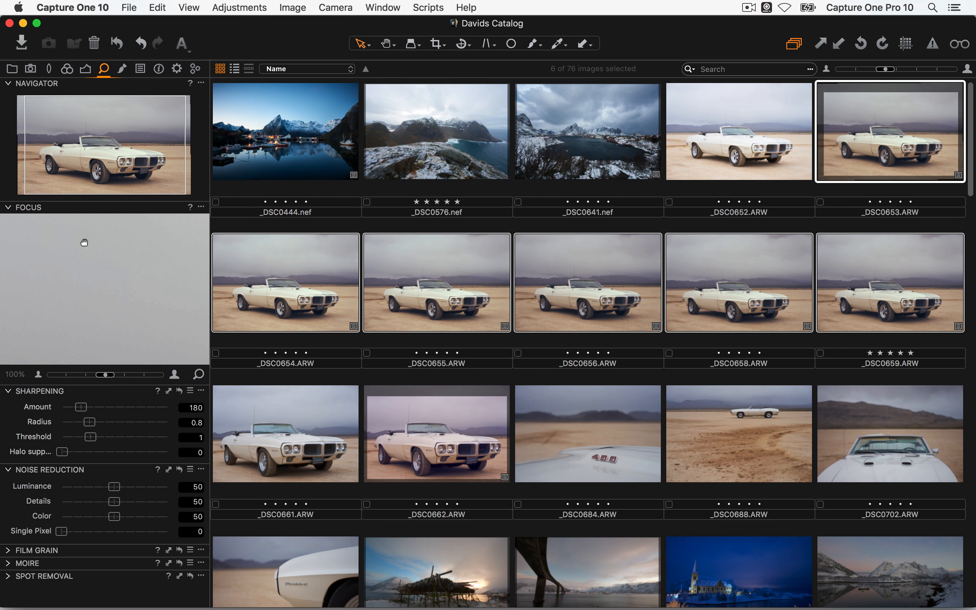
# Sharpen _DSC0653 to amount 351, radius 0.9, halo suppression 40, then bring up its sharpening copy choices
pyautogui.moveTo(133, 308); pyautogui.dragTo(41, 224)
pyautogui.moveTo(164, 324); pyautogui.dragTo(144, 279)
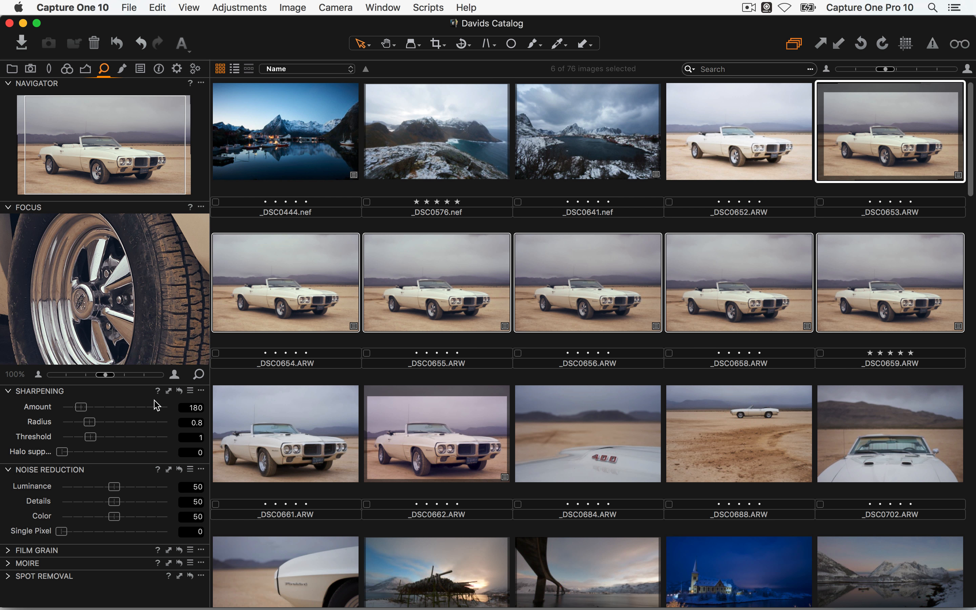
pyautogui.scroll(-2, 133, 282)
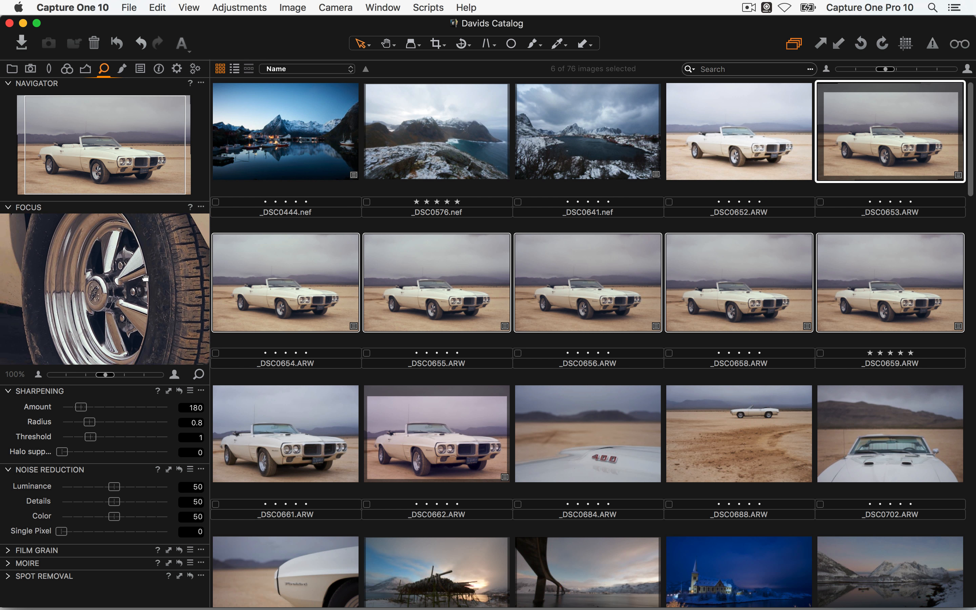
pyautogui.moveTo(87, 411)
pyautogui.mouseDown()
pyautogui.moveTo(96, 408)
pyautogui.moveTo(91, 422)
pyautogui.mouseUp()
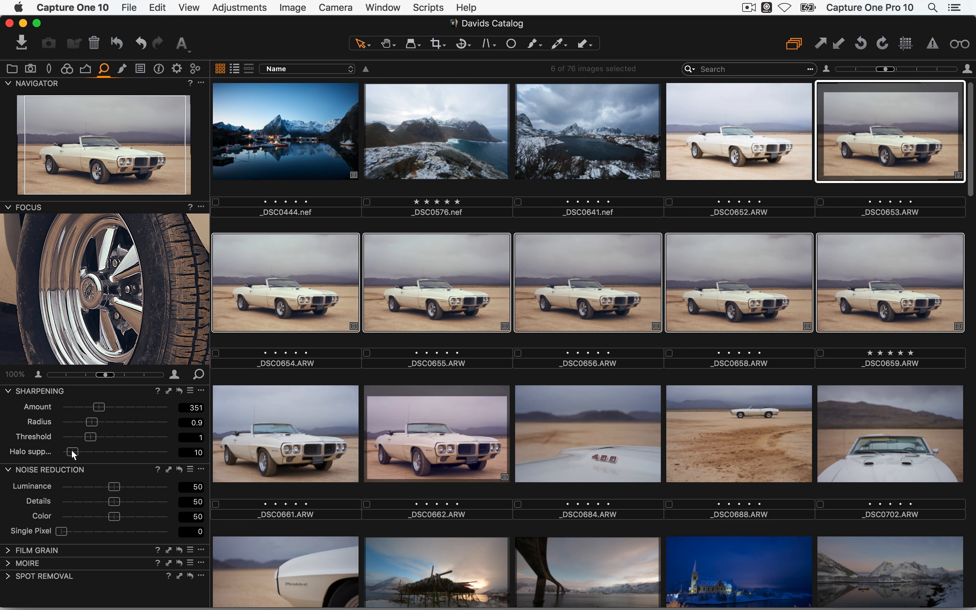
pyautogui.moveTo(63, 452); pyautogui.dragTo(93, 452)
pyautogui.moveTo(154, 290); pyautogui.dragTo(142, 384)
pyautogui.moveTo(96, 456); pyautogui.dragTo(106, 457)
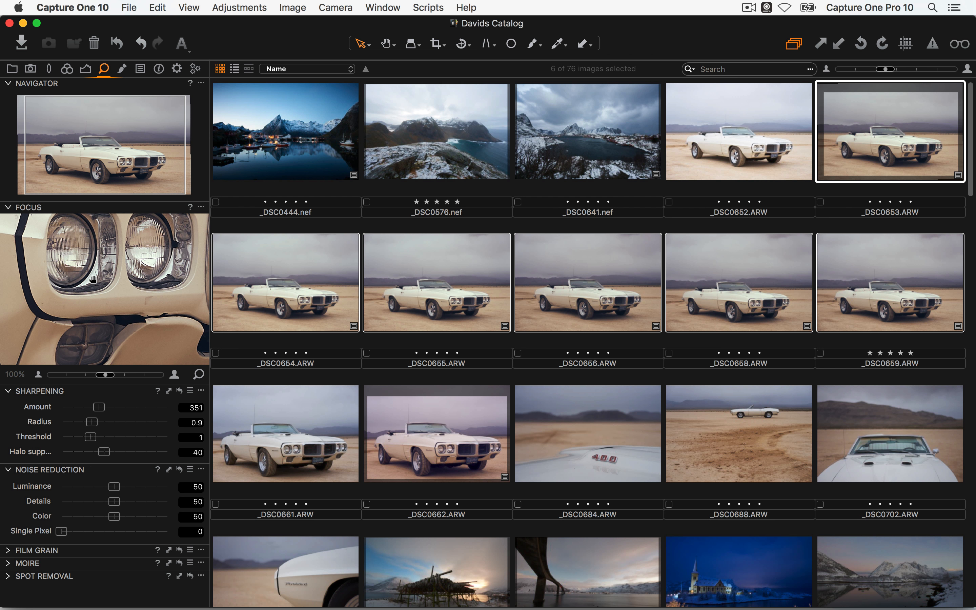
pyautogui.moveTo(36, 262); pyautogui.dragTo(174, 287)
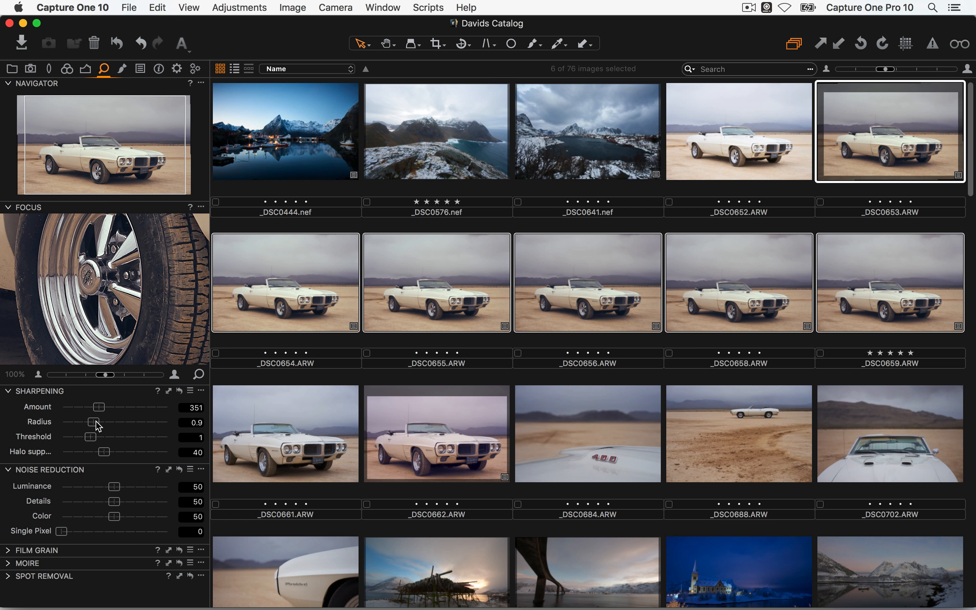
pyautogui.click(168, 391)
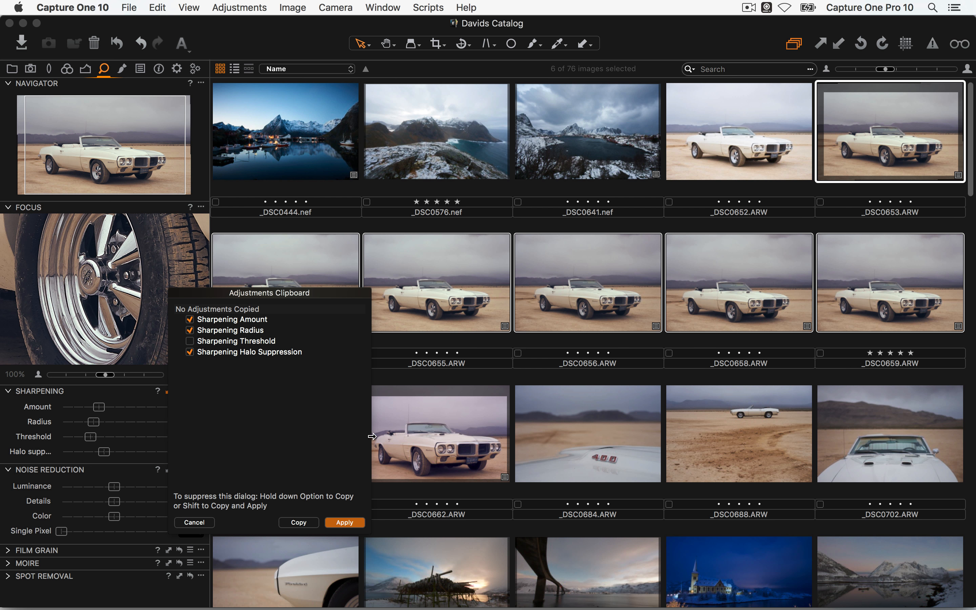
# Apply the copied sharpening to the selected shots, re-copying it from _DSC0654 at amount 165
pyautogui.click(343, 524)
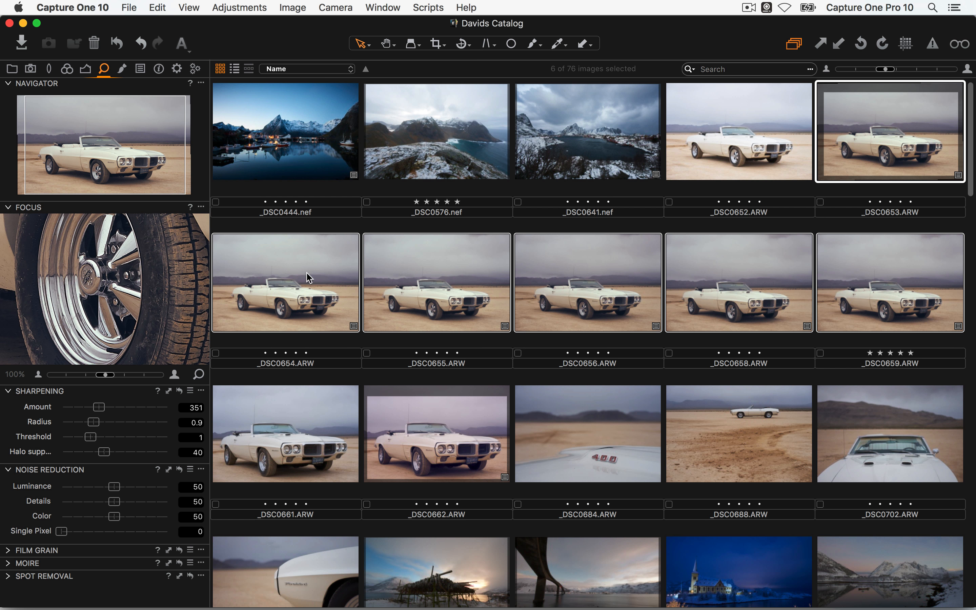
pyautogui.click(299, 282)
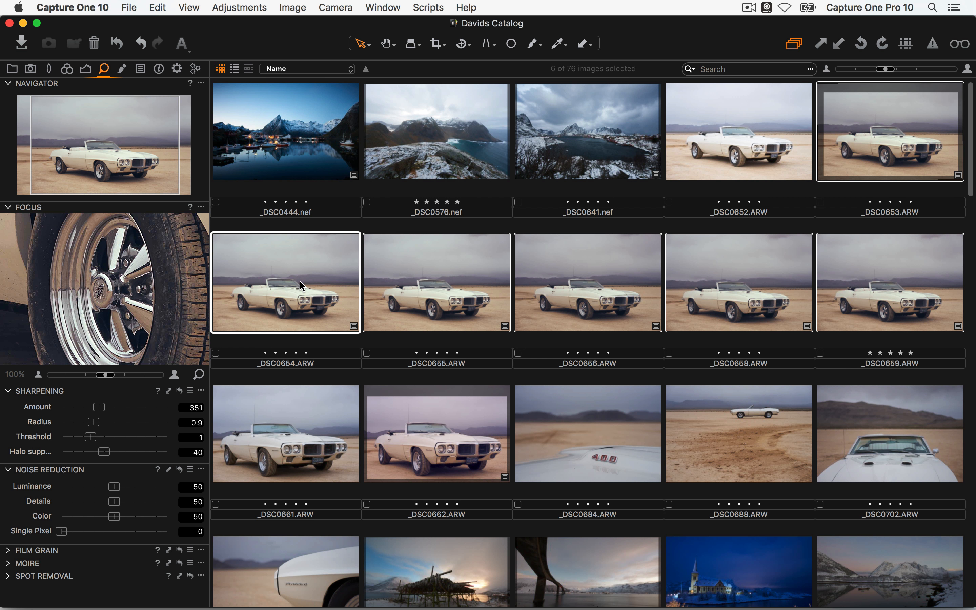
pyautogui.click(189, 396)
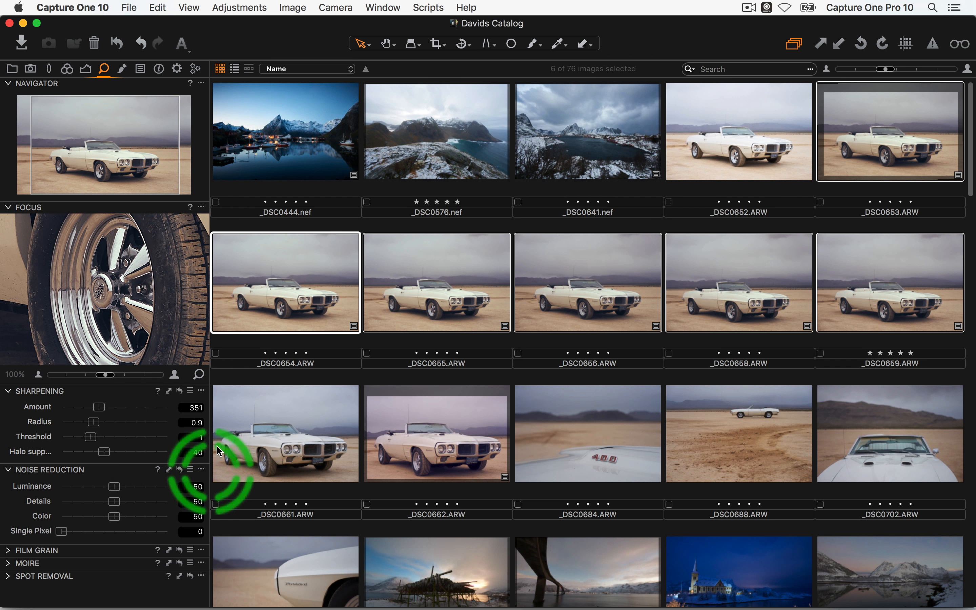
pyautogui.moveTo(99, 407); pyautogui.dragTo(80, 406)
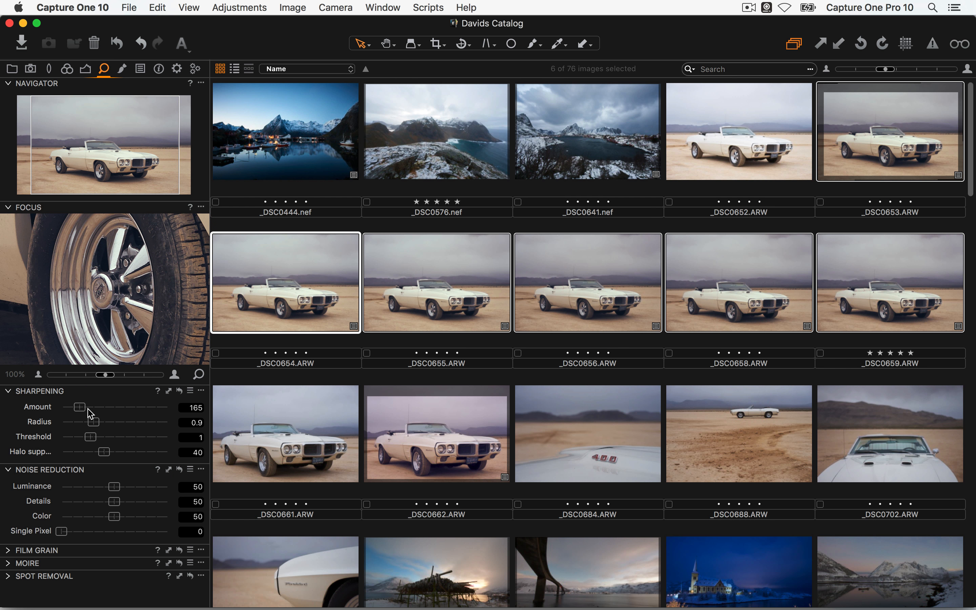
pyautogui.click(169, 390)
pyautogui.click(342, 521)
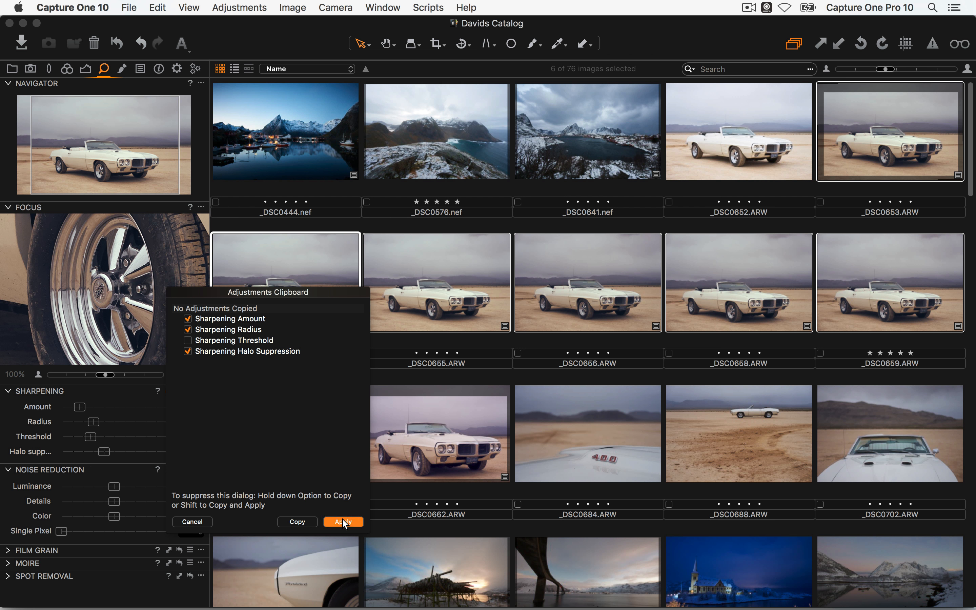
# Raise the sharpening amount to 375 and check _DSC0654's result
pyautogui.scroll(1, 880, 139)
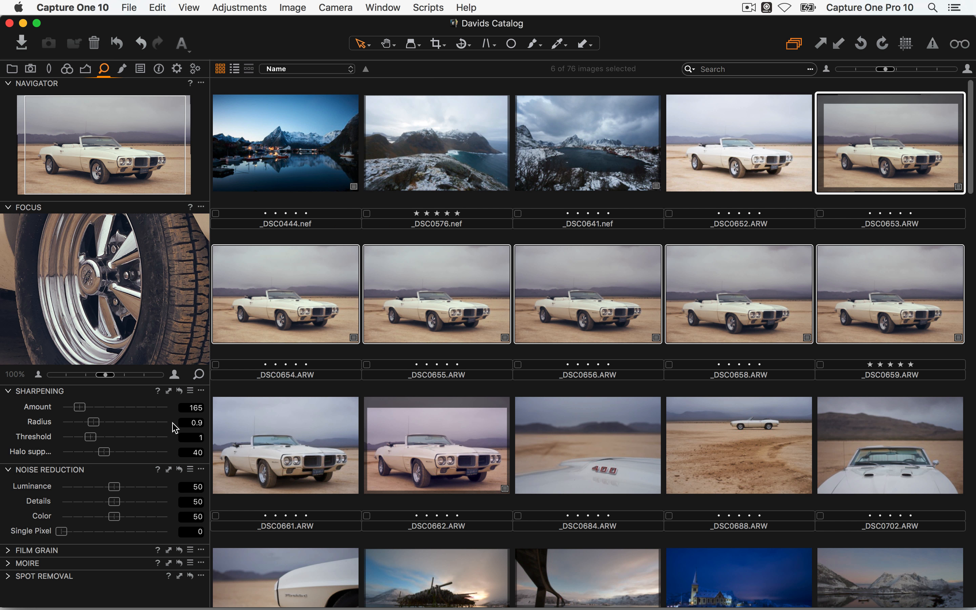
pyautogui.moveTo(102, 402)
pyautogui.mouseDown()
pyautogui.moveTo(97, 422)
pyautogui.moveTo(104, 403)
pyautogui.mouseUp()
pyautogui.click(266, 317)
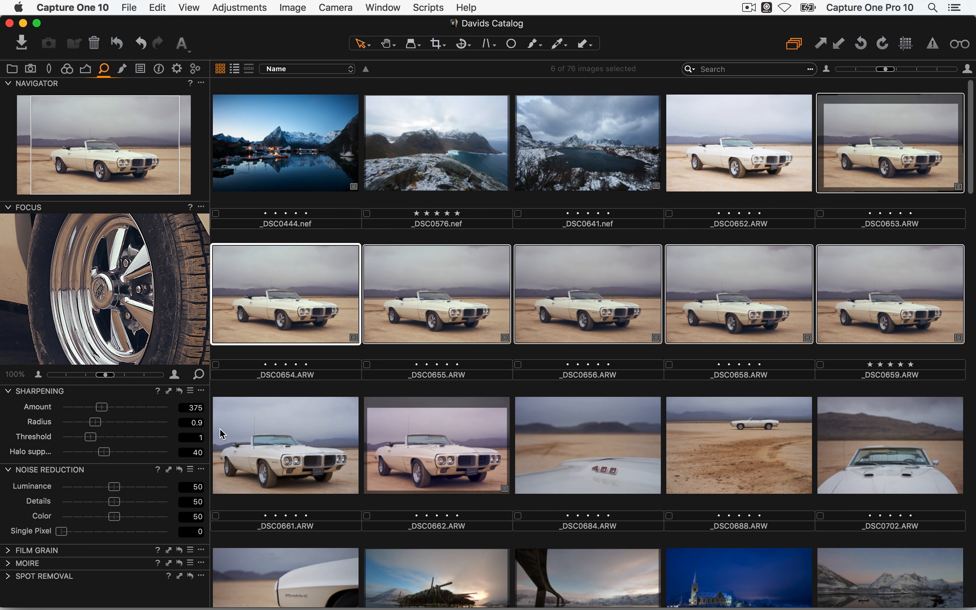
# Reset rotation to angle 0 on the six car shots _DSC0653–_DSC0659, confirming the reset
pyautogui.click(892, 159)
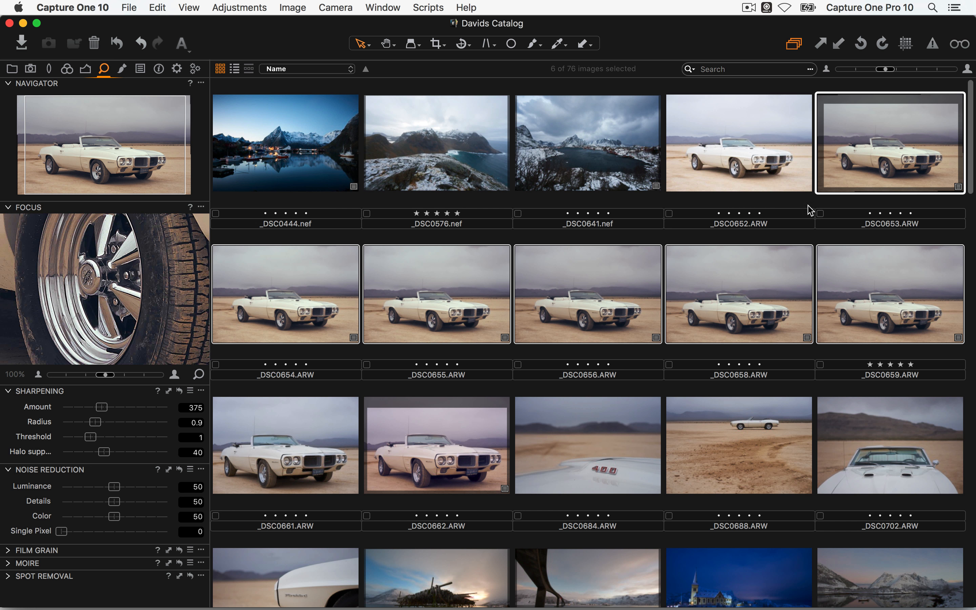
pyautogui.click(49, 70)
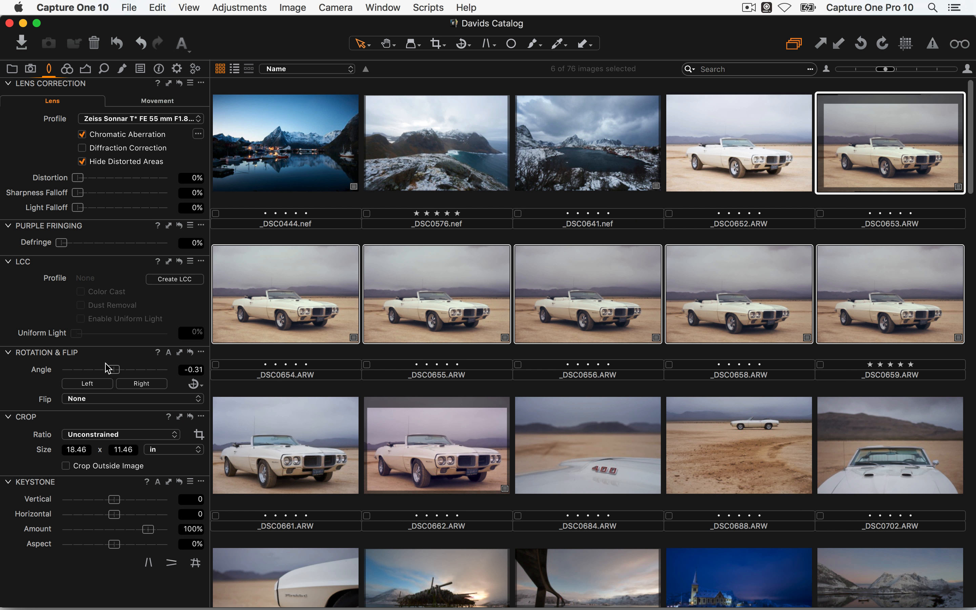
pyautogui.moveTo(68, 421); pyautogui.dragTo(72, 230)
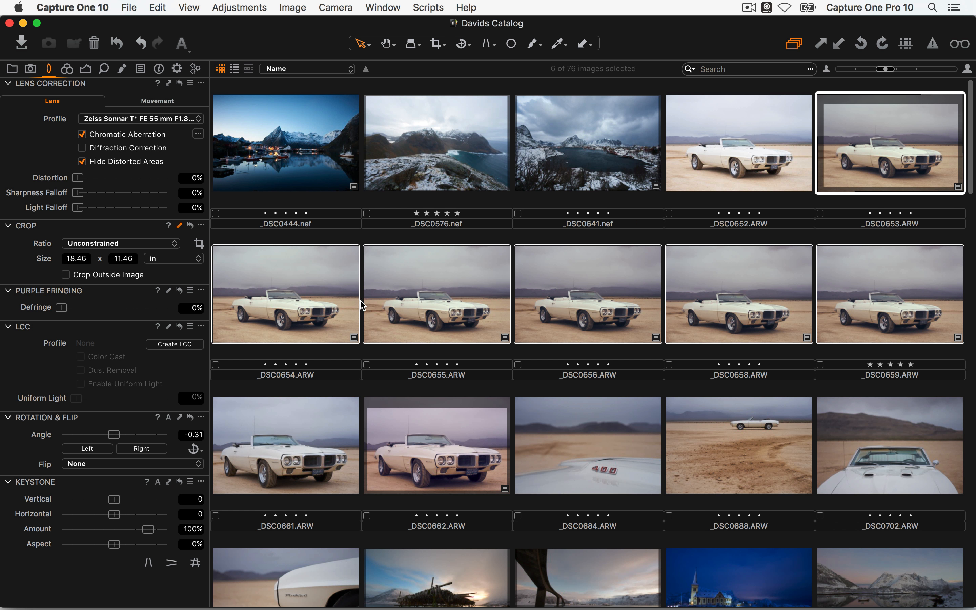
pyautogui.scroll(-1, 359, 302)
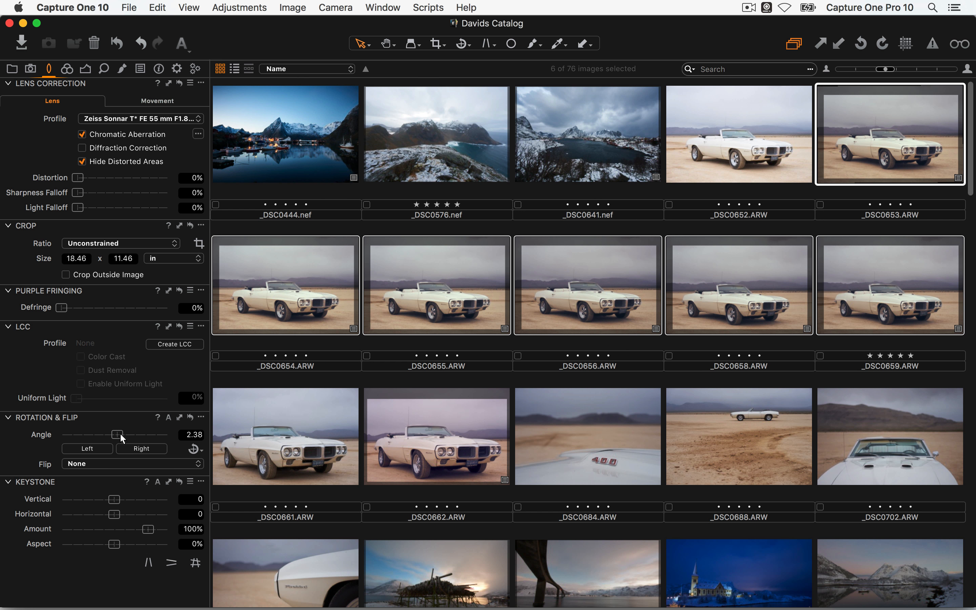
pyautogui.moveTo(120, 435); pyautogui.dragTo(98, 434)
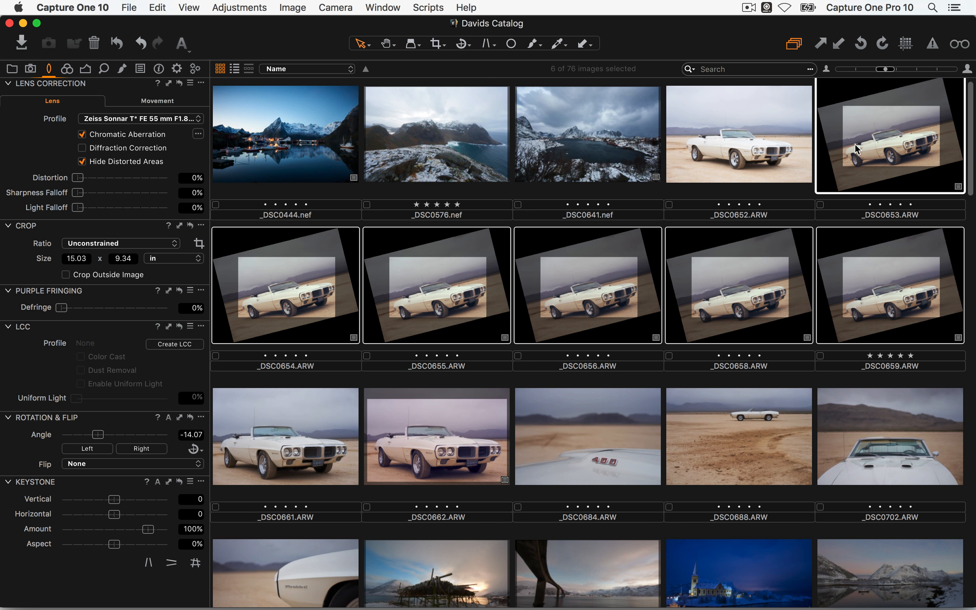
pyautogui.click(189, 418)
pyautogui.click(575, 222)
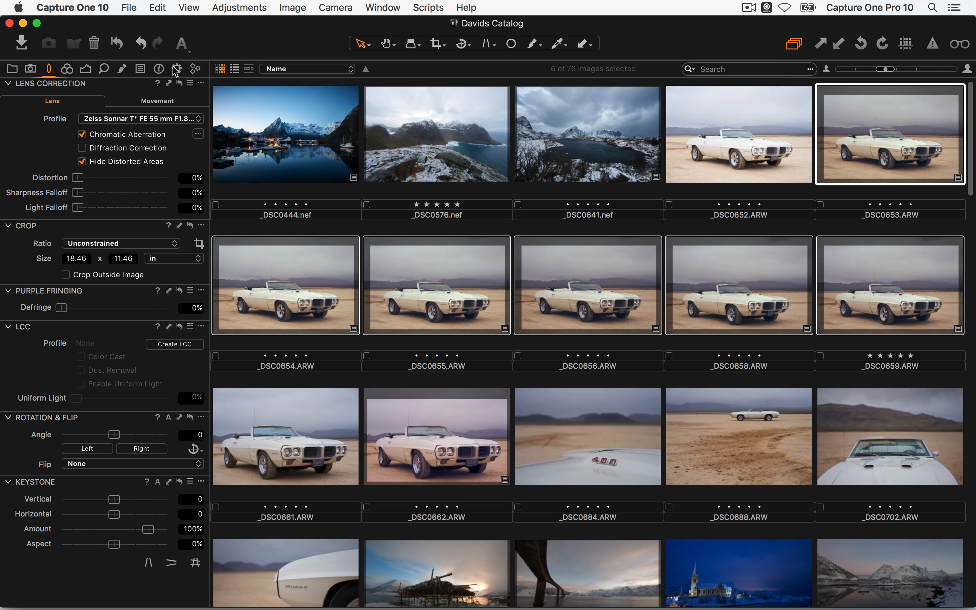
# Review the Adjustments Clipboard, then show the Levels and exposure tools to copy the levels setting
pyautogui.click(141, 70)
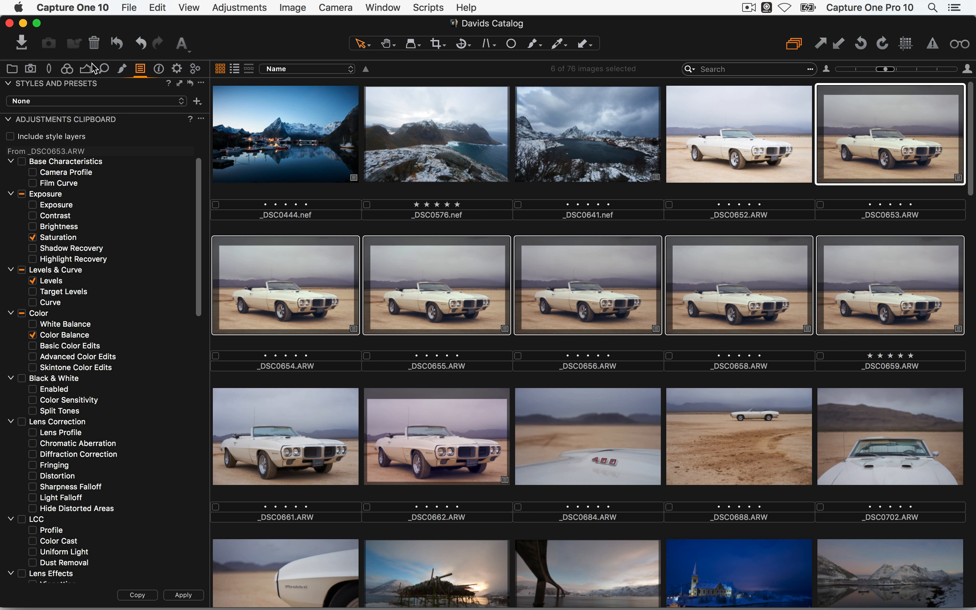
pyautogui.click(85, 69)
pyautogui.click(170, 165)
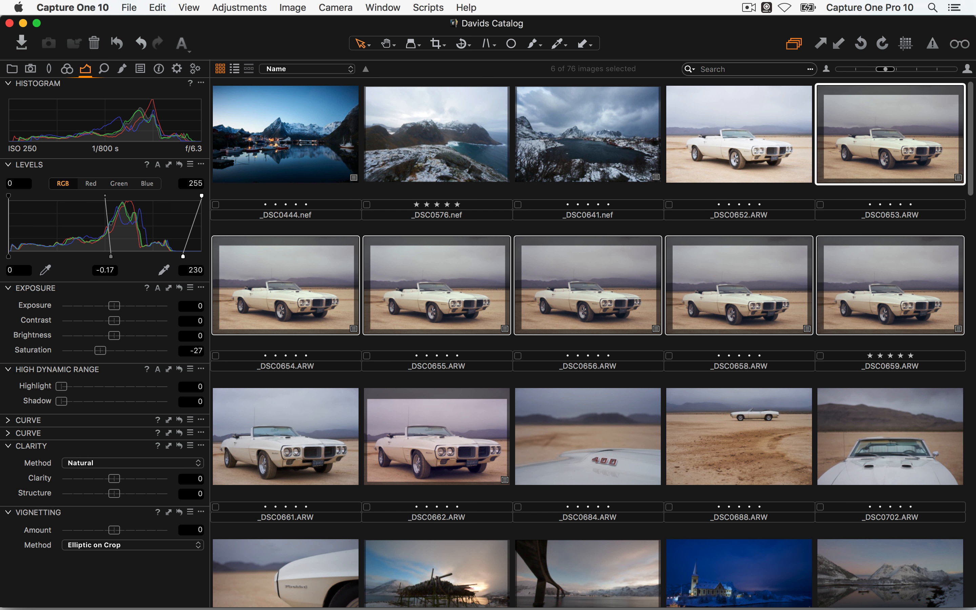
pyautogui.press('super+Tab')
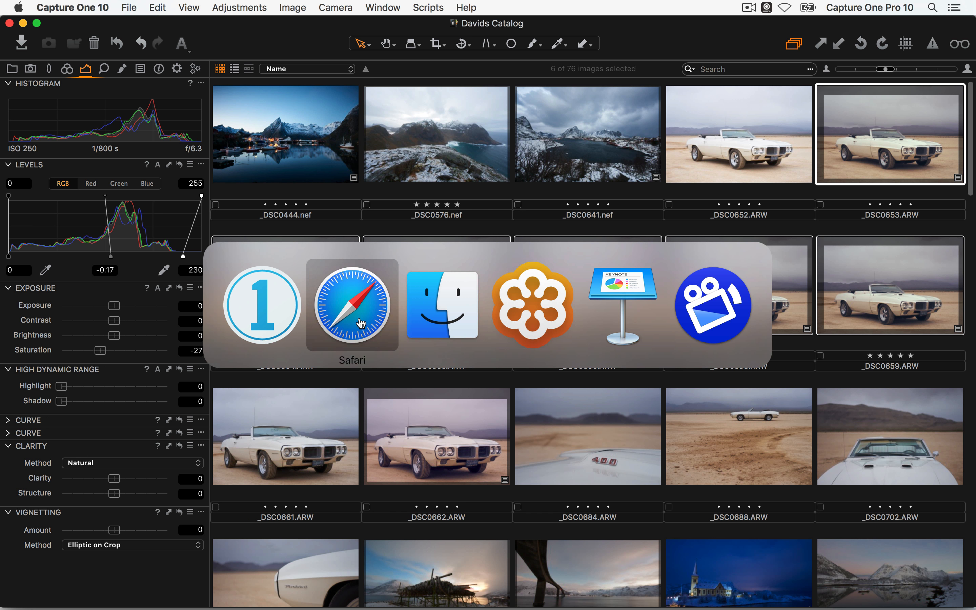
pyautogui.click(204, 64)
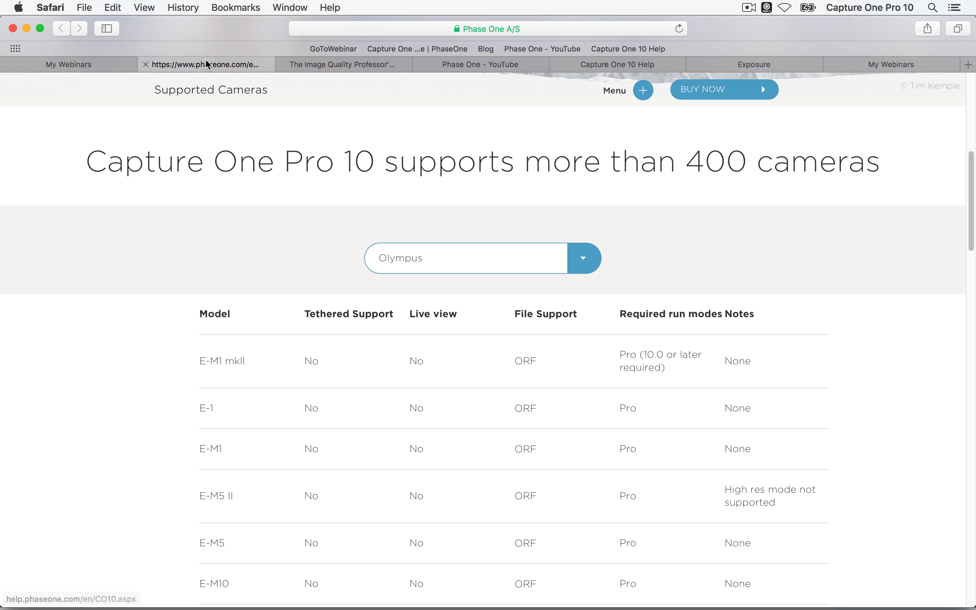
pyautogui.scroll(10, 281, 177)
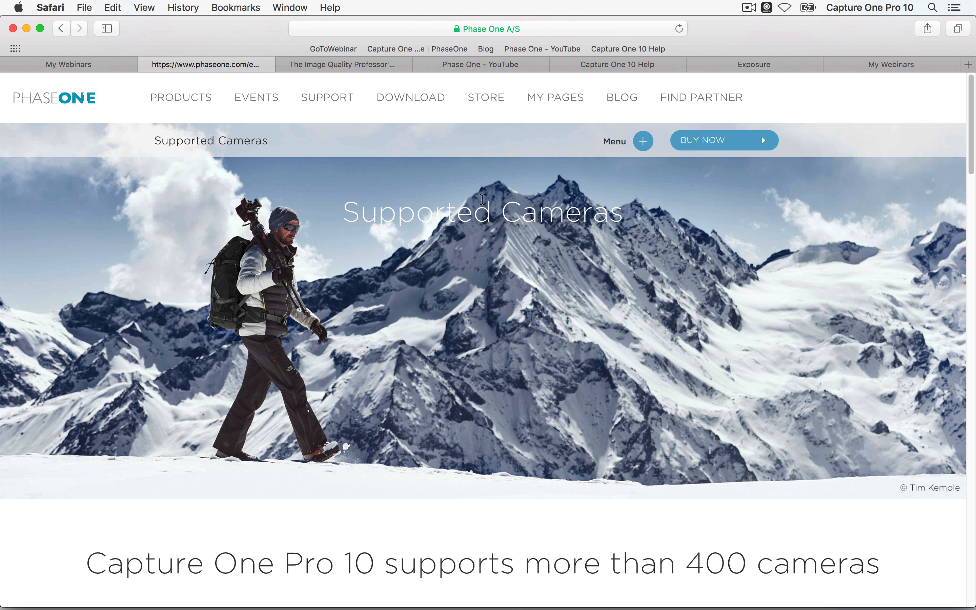
pyautogui.click(685, 97)
pyautogui.press('super+Tab')
pyautogui.click(365, 323)
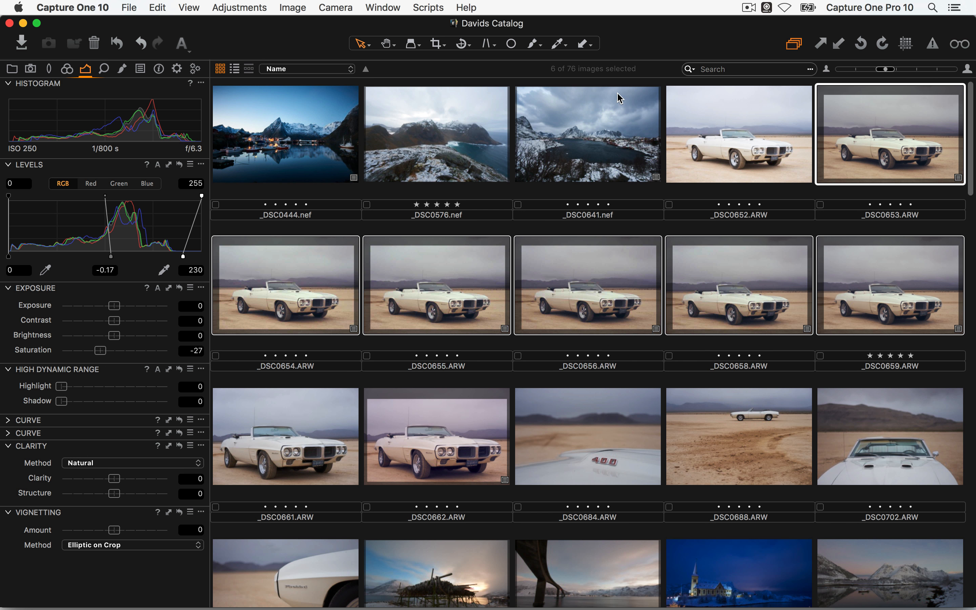
# View _DSC0641 full size, show the Output process recipes, then select _DSC0444 through _DSC0641 in the grid
pyautogui.doubleClick(573, 153)
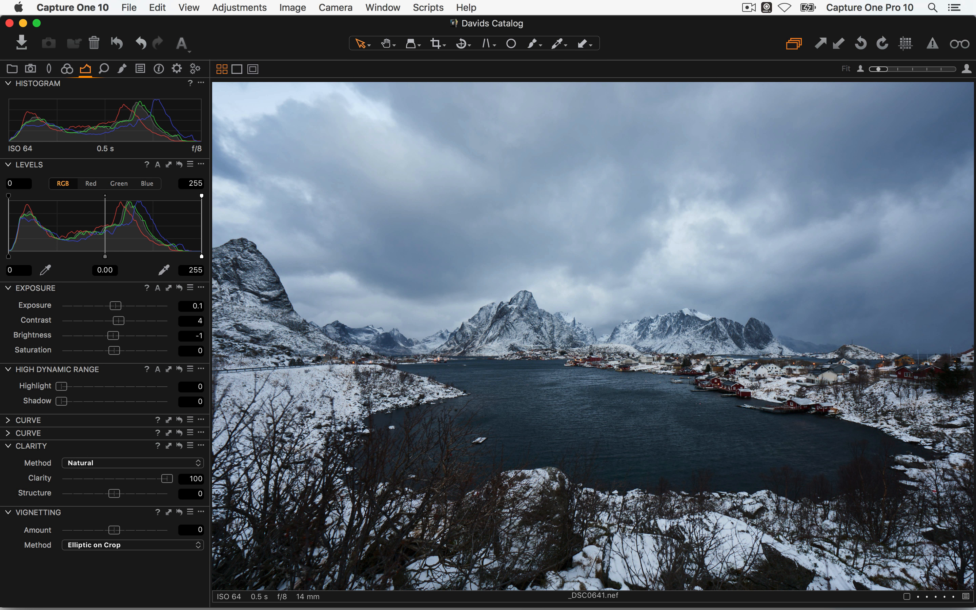
pyautogui.click(177, 69)
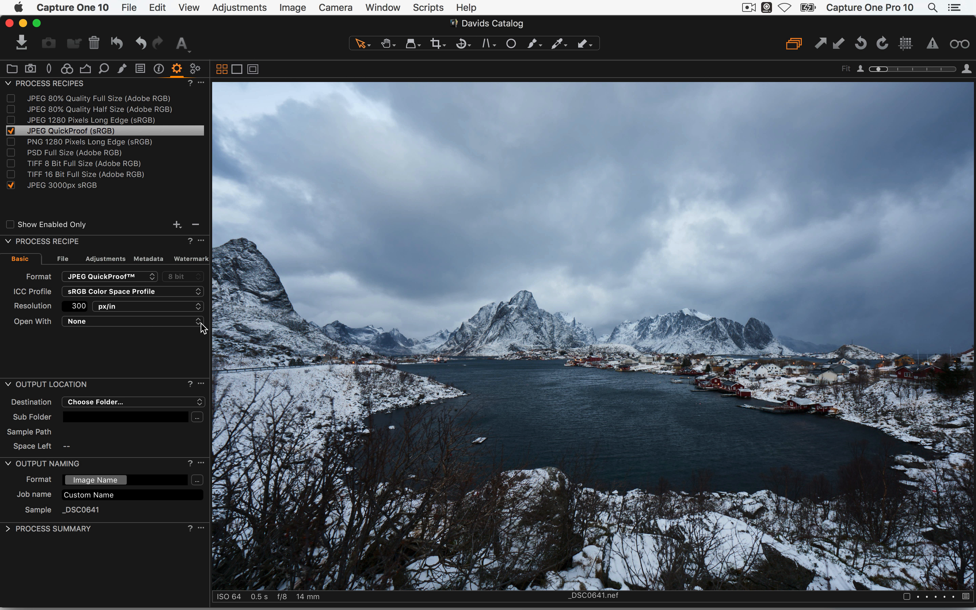
pyautogui.press('super+alt+v')
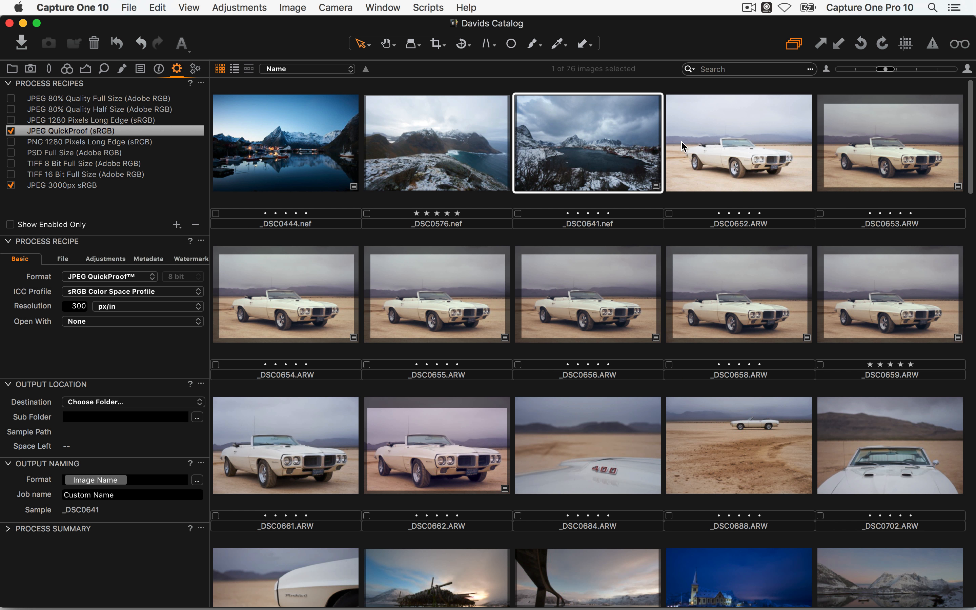
pyautogui.keyDown('shift'); pyautogui.click(293, 168); pyautogui.keyUp('shift')
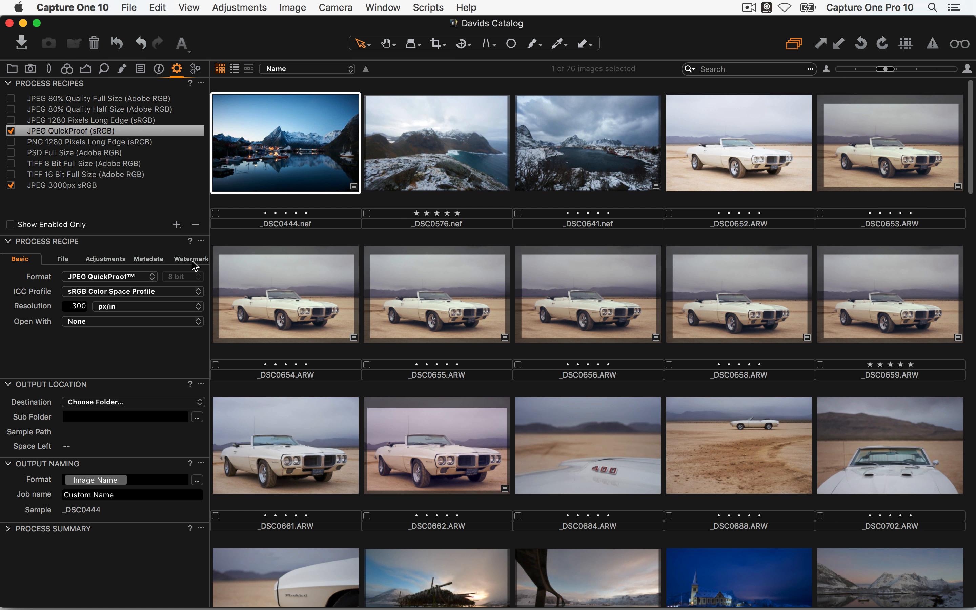
pyautogui.click(130, 7)
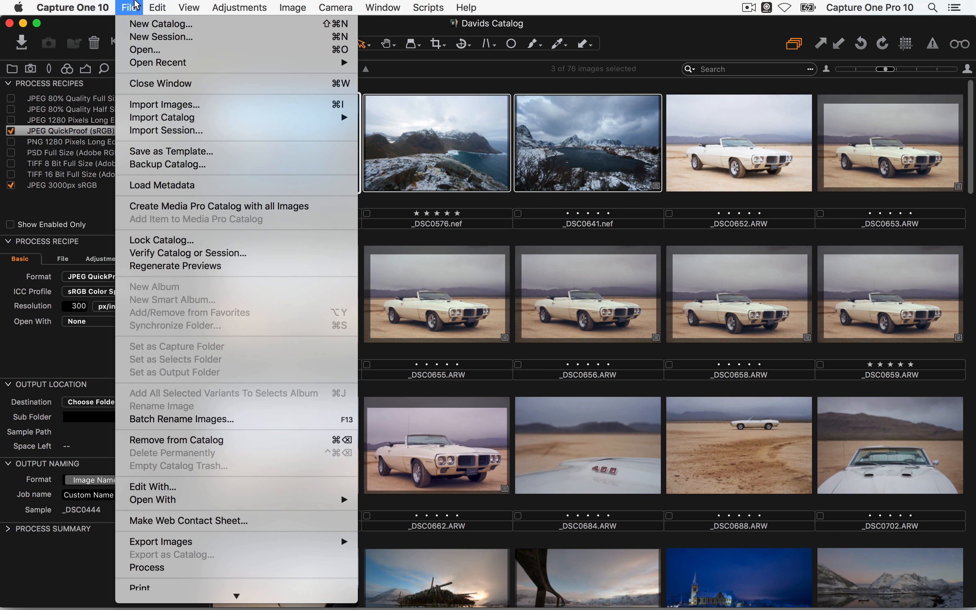
pyautogui.moveTo(304, 541)
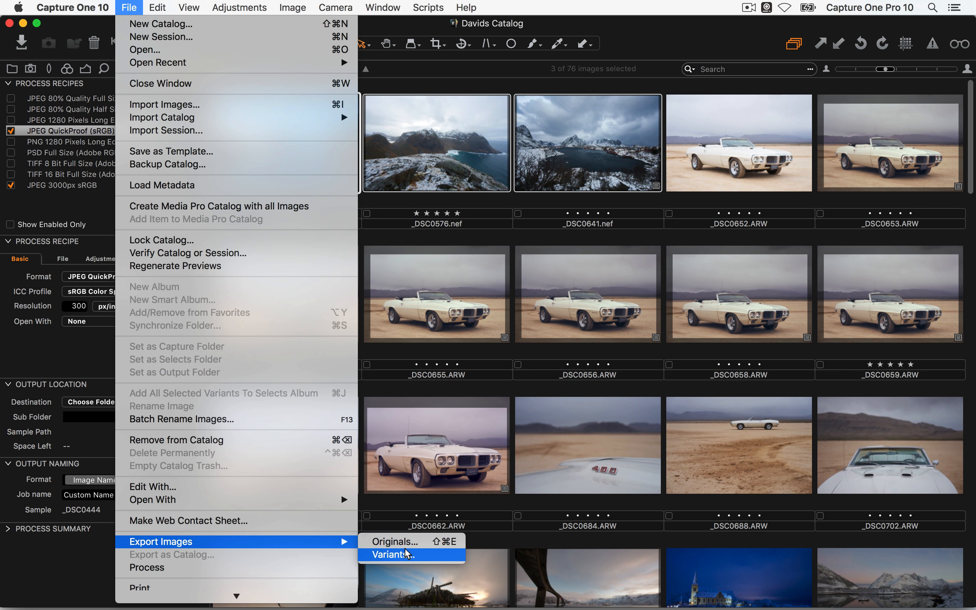
pyautogui.click(460, 562)
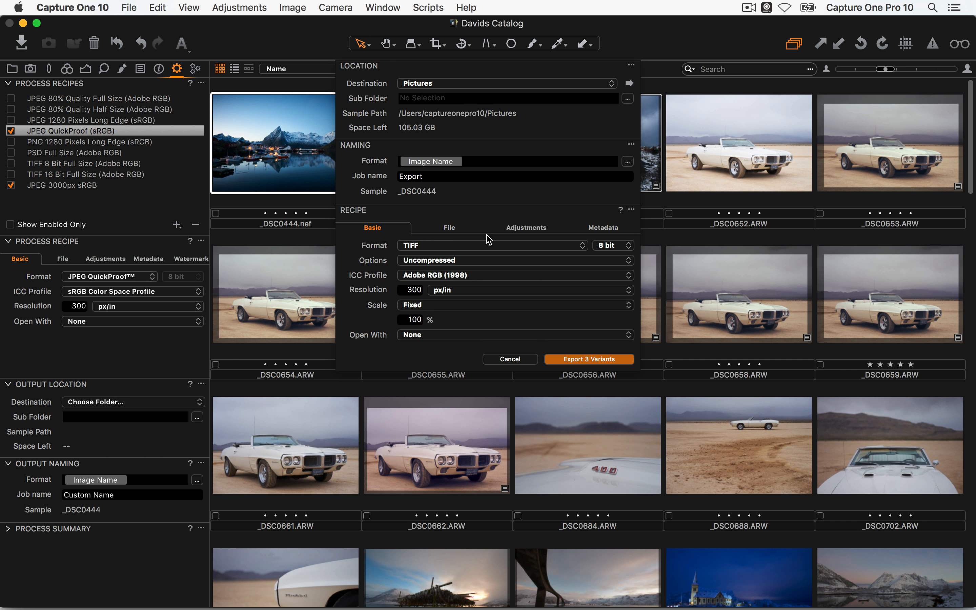
pyautogui.click(431, 79)
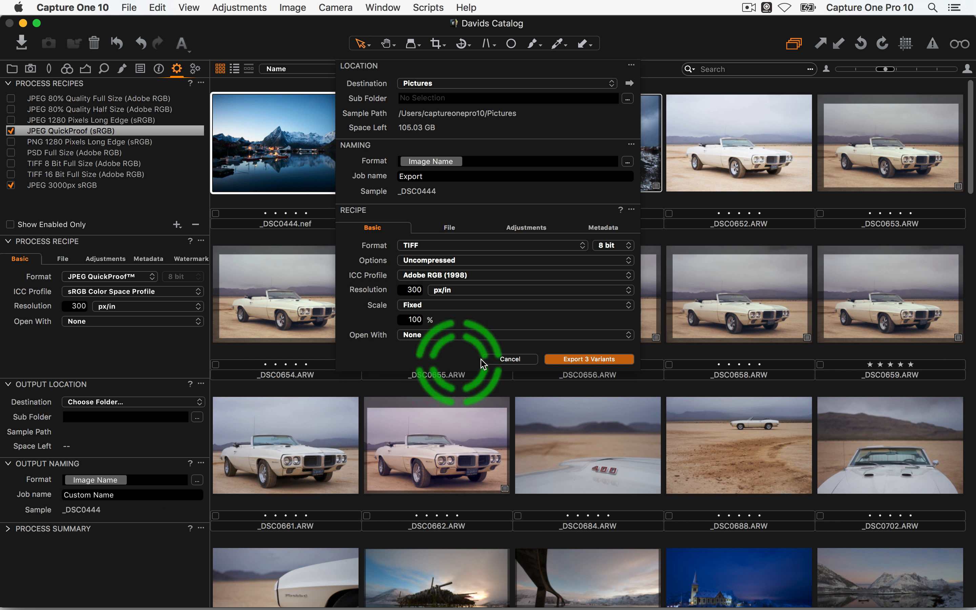
pyautogui.click(419, 245)
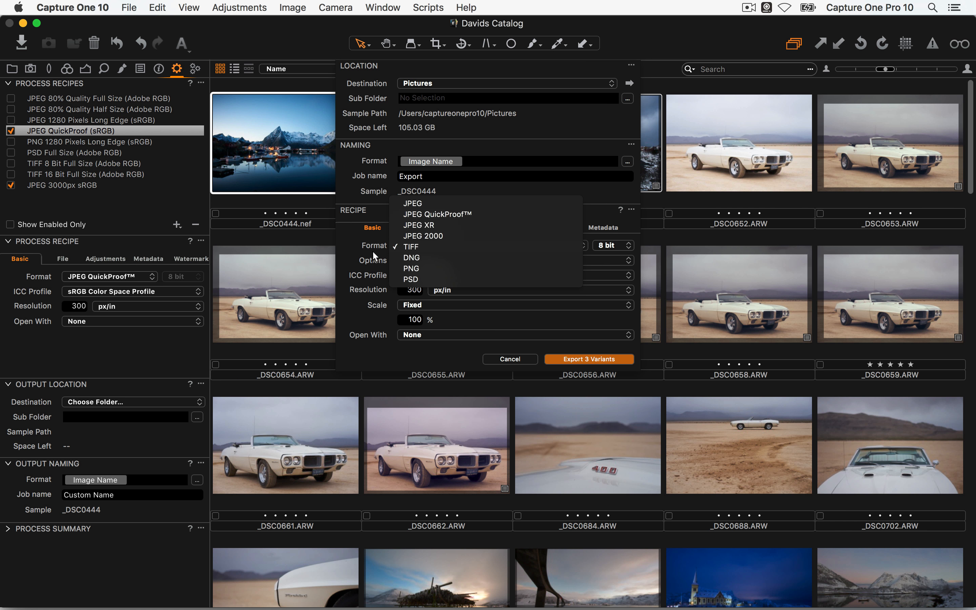
pyautogui.click(362, 251)
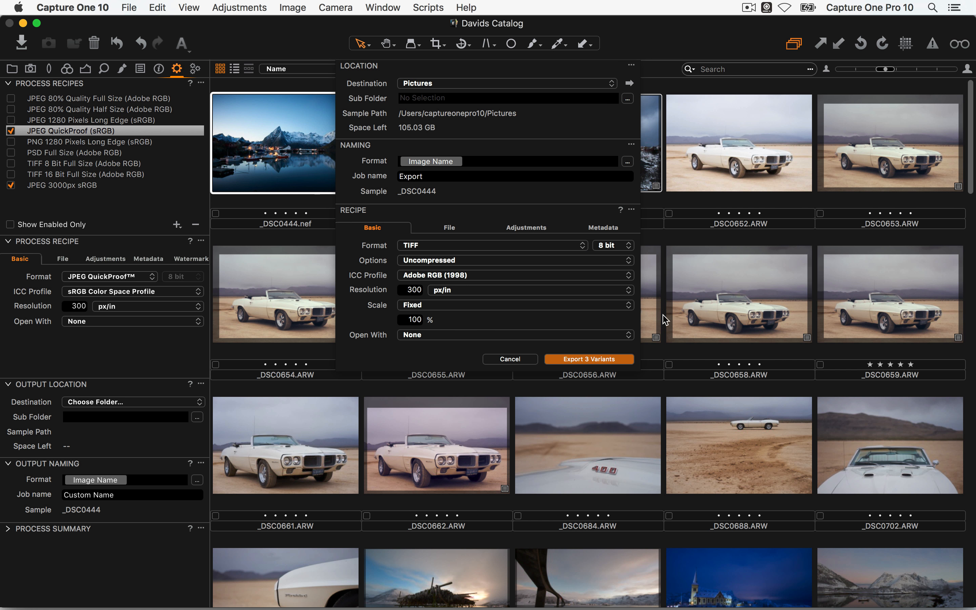
pyautogui.click(455, 229)
pyautogui.click(532, 229)
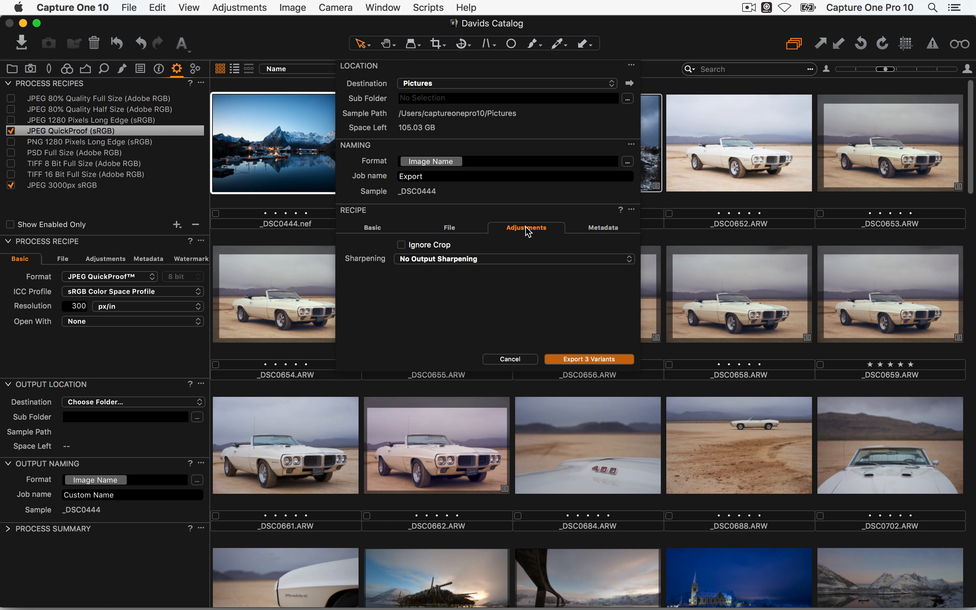
pyautogui.click(601, 228)
pyautogui.click(378, 228)
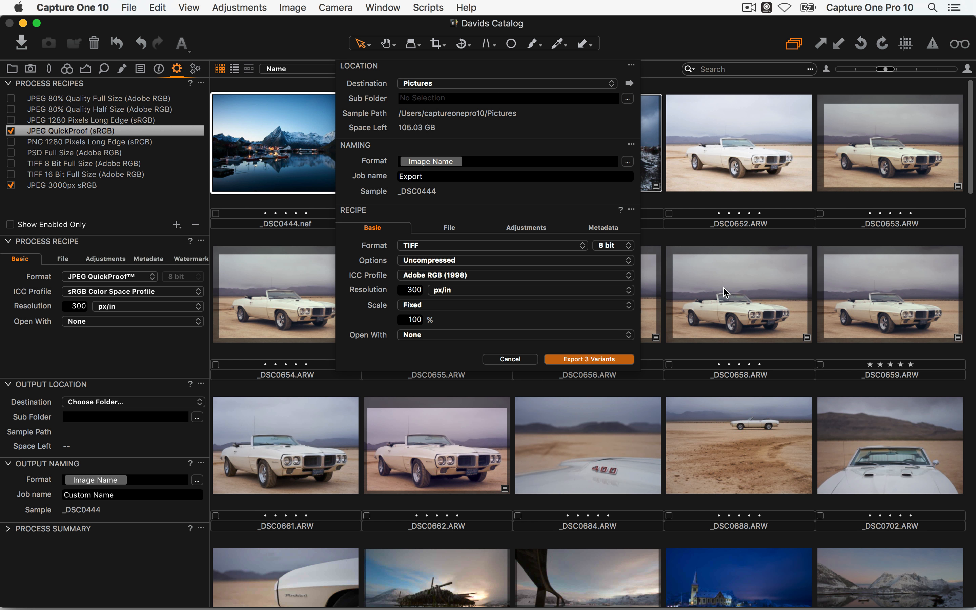
pyautogui.click(523, 360)
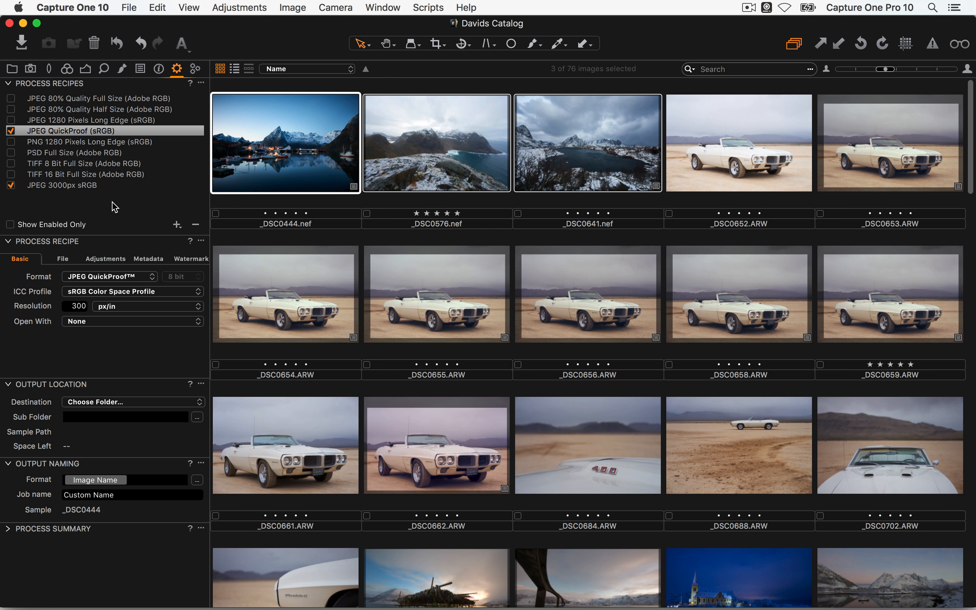
pyautogui.click(117, 184)
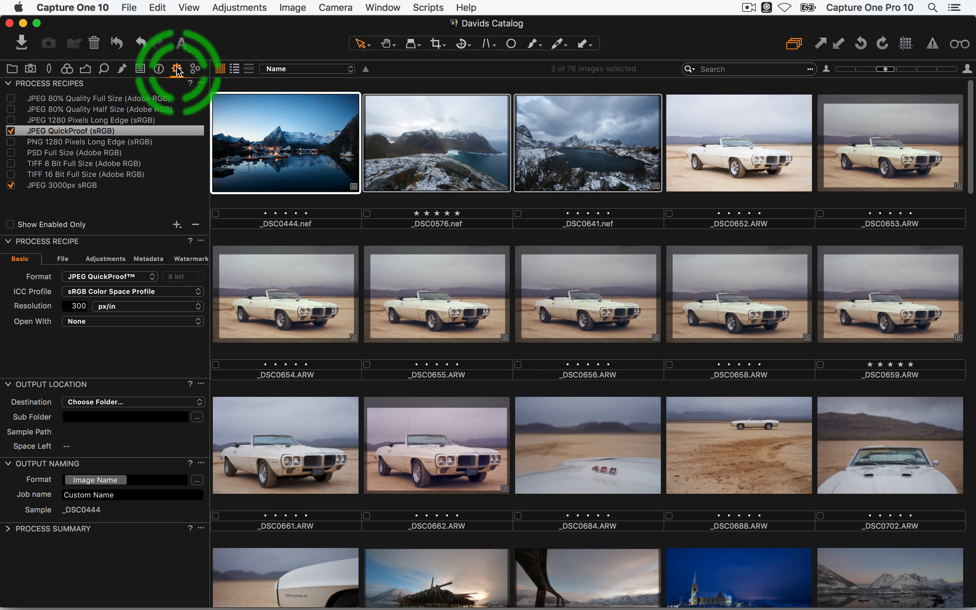
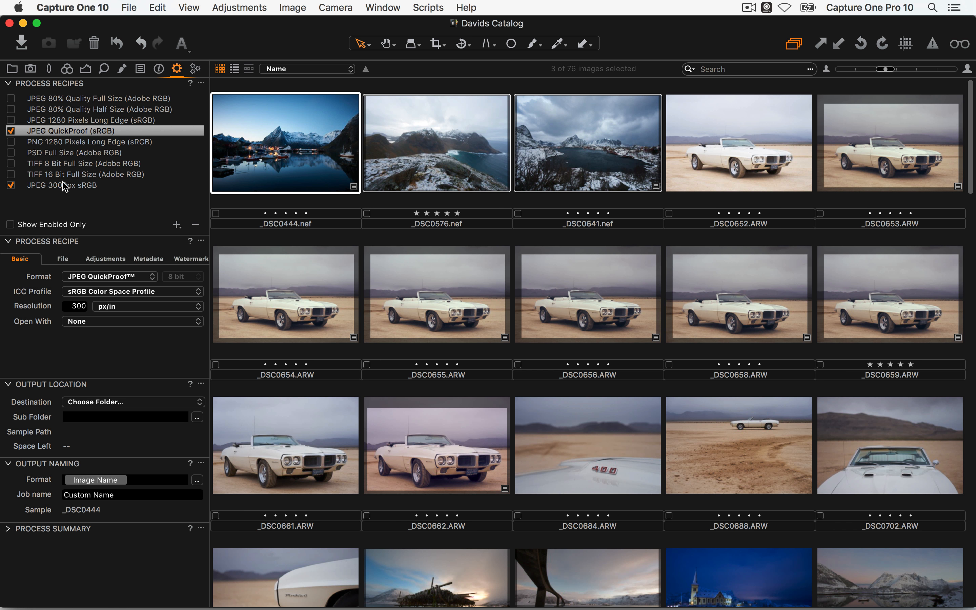
# Delete the JPEG 3000px sRGB recipe from the Process Recipes list
pyautogui.click(176, 224)
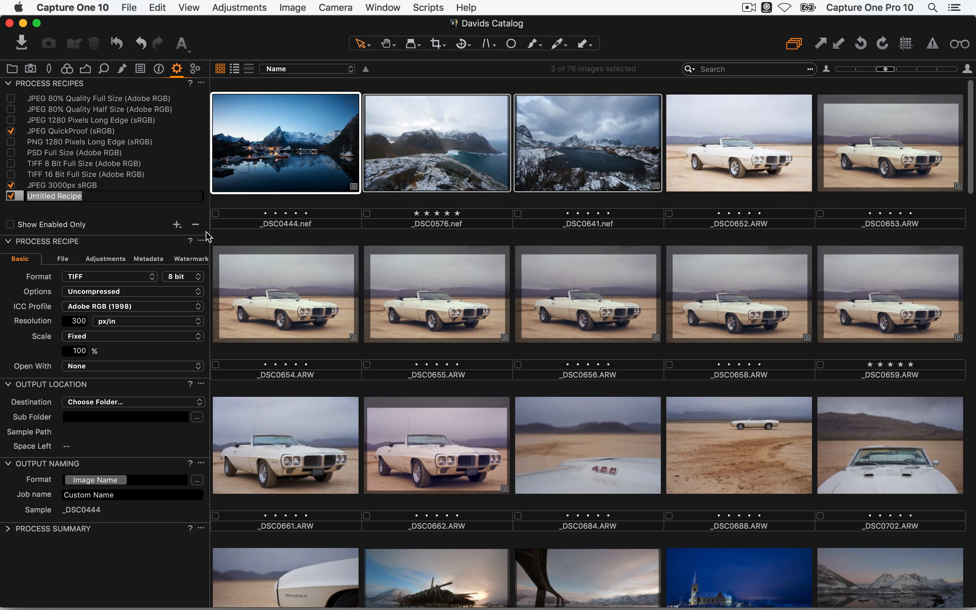
pyautogui.click(195, 225)
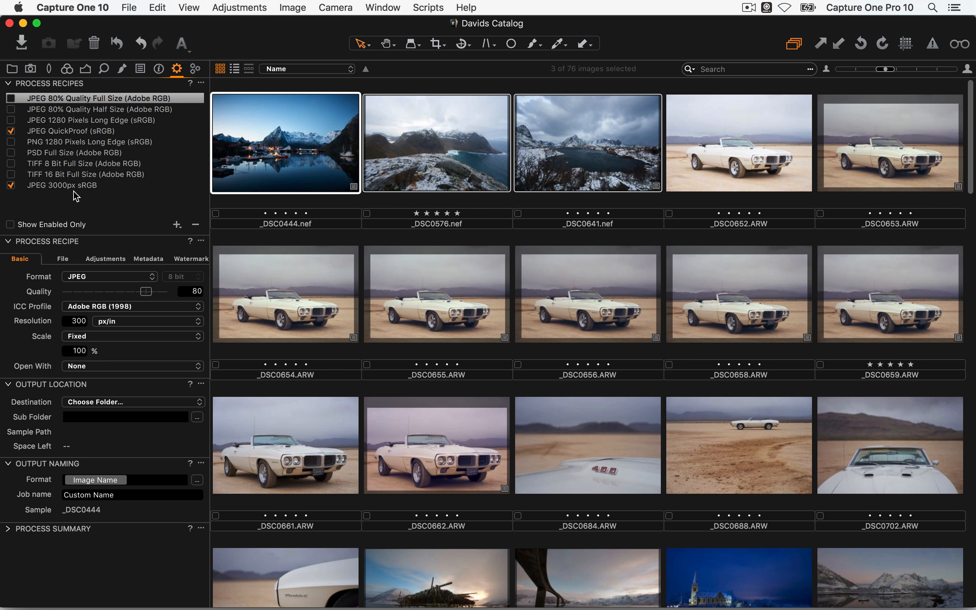
pyautogui.click(196, 224)
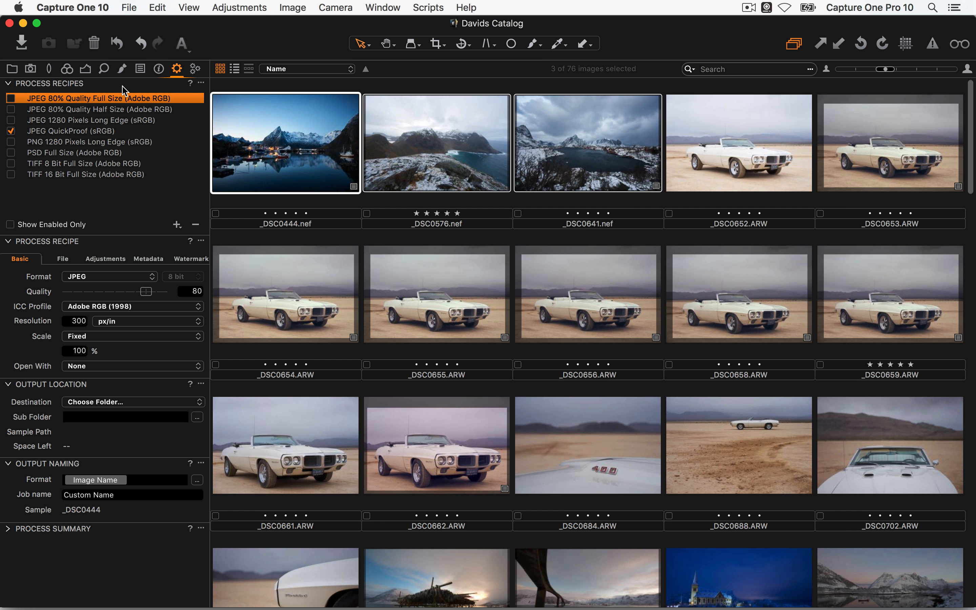
# Enable JPEG 80% Quality Full Size and TIFF 8 Bit Full Size, untick JPEG QuickProof, and add a new recipe
pyautogui.click(11, 98)
pyautogui.click(11, 131)
pyautogui.click(11, 163)
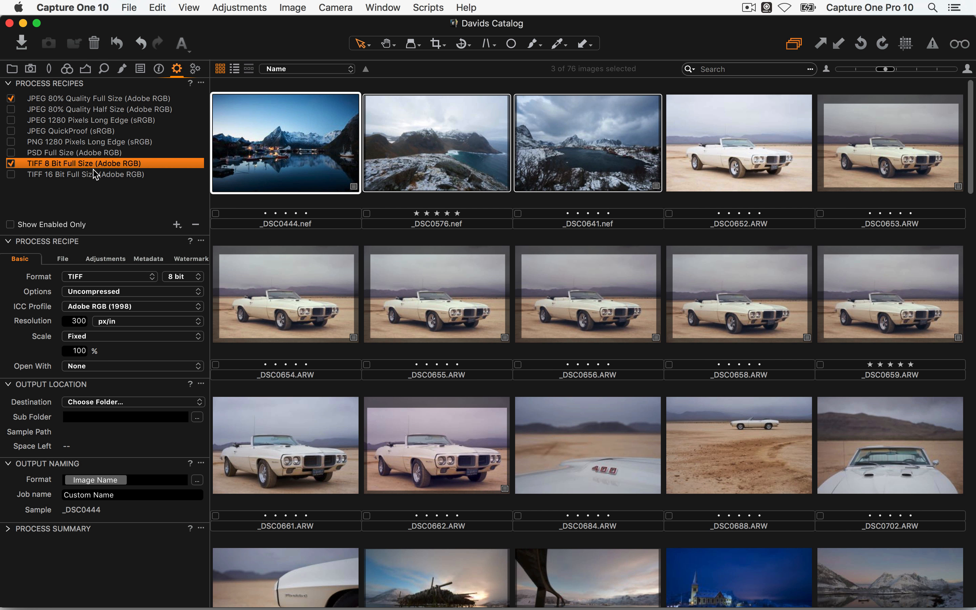
pyautogui.moveTo(94, 174)
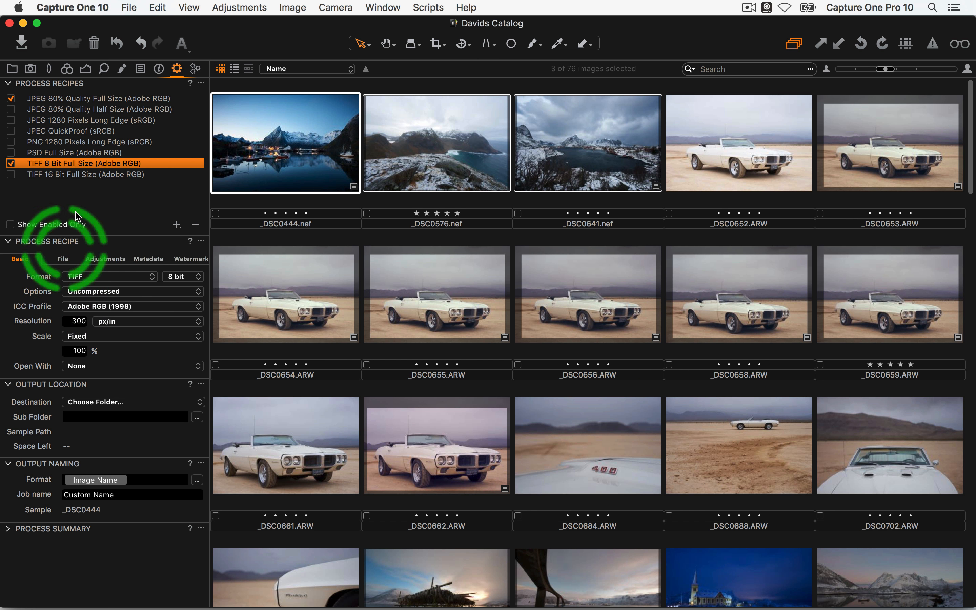
pyautogui.click(176, 224)
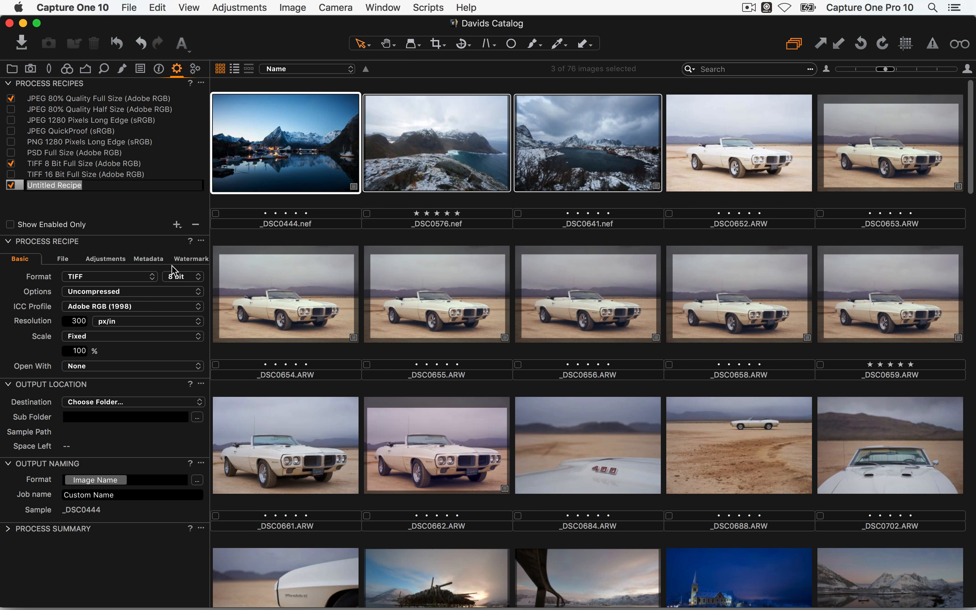
# Name the new recipe Instagram and set it to JPEG format with the sRGB profile
pyautogui.write('Instagram')
pyautogui.press('Return')
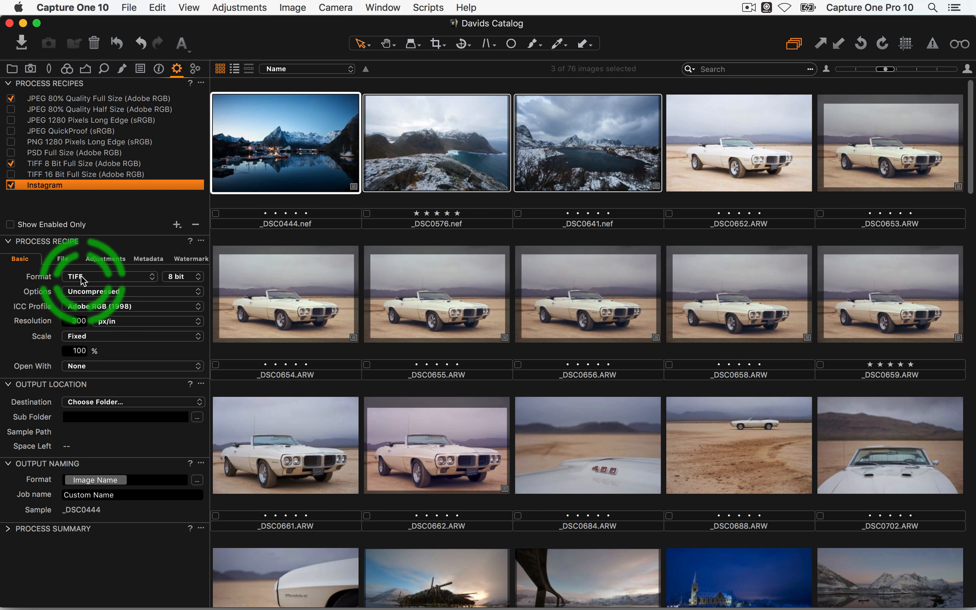
pyautogui.click(93, 276)
pyautogui.click(93, 234)
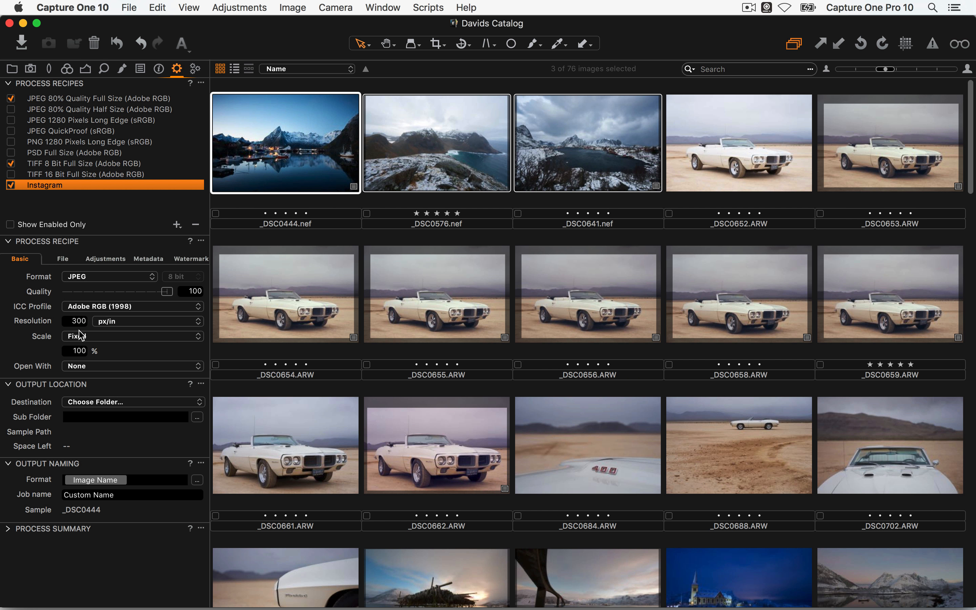
pyautogui.click(89, 309)
pyautogui.click(92, 318)
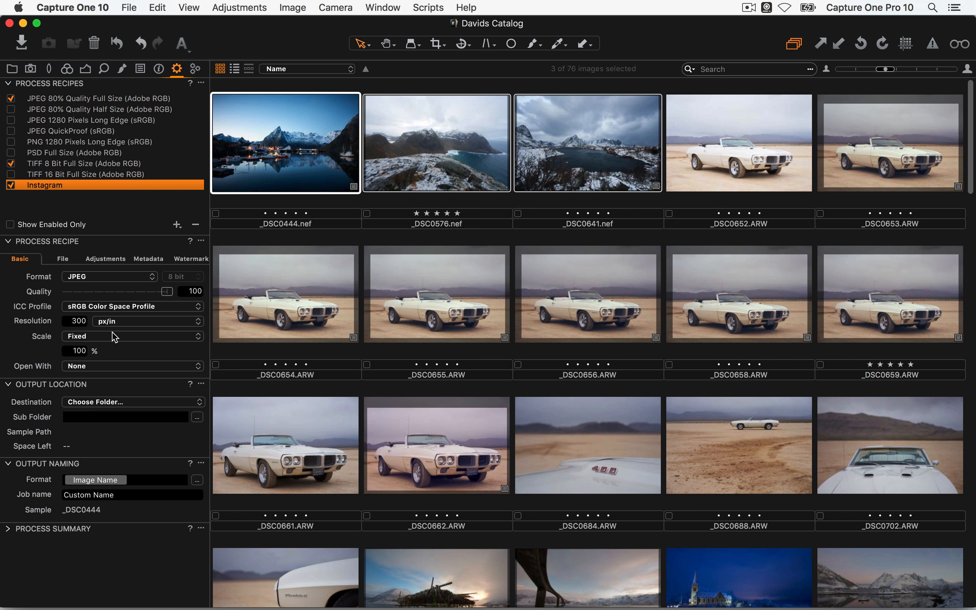
# Scale the recipe output to 2048 px width, then view _DSC0444.nef full size
pyautogui.click(98, 339)
pyautogui.click(101, 347)
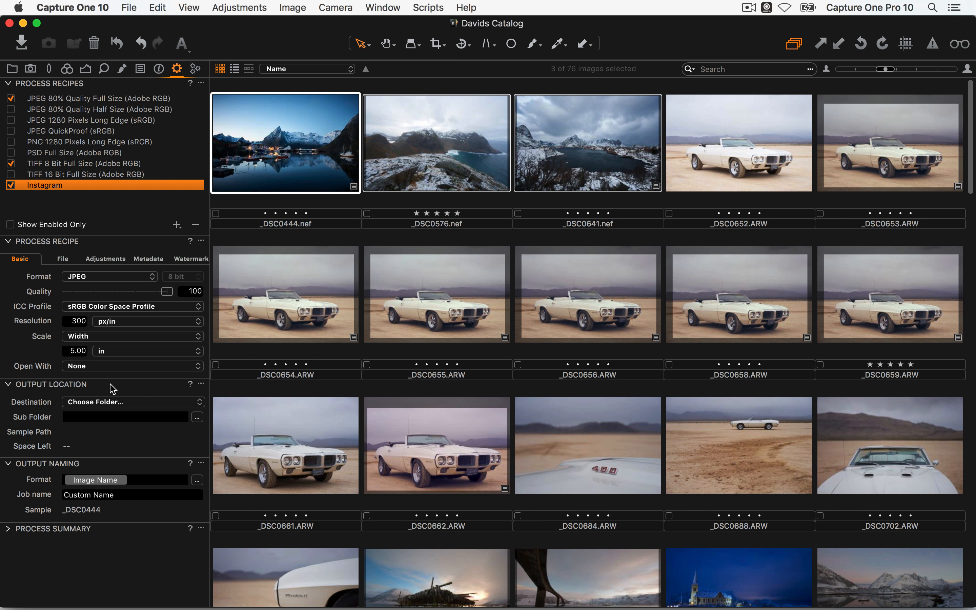
pyautogui.click(133, 352)
pyautogui.click(133, 341)
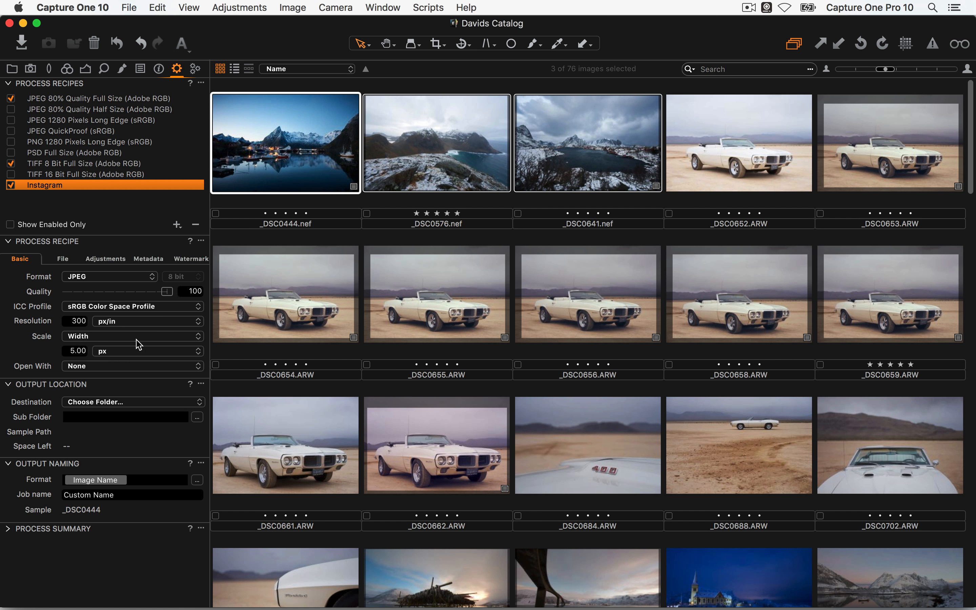
pyautogui.click(75, 351)
pyautogui.write('2048')
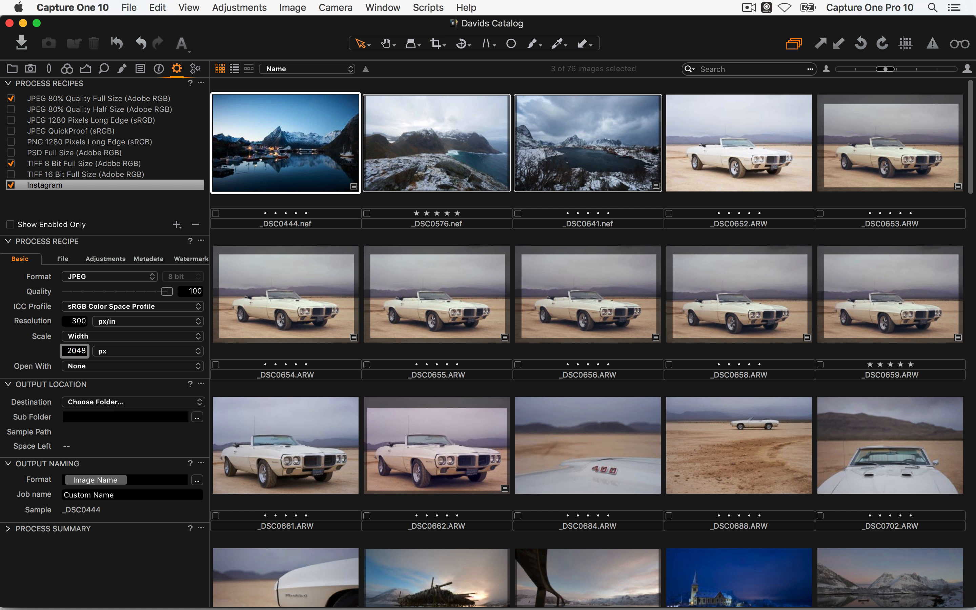
pyautogui.press('Tab')
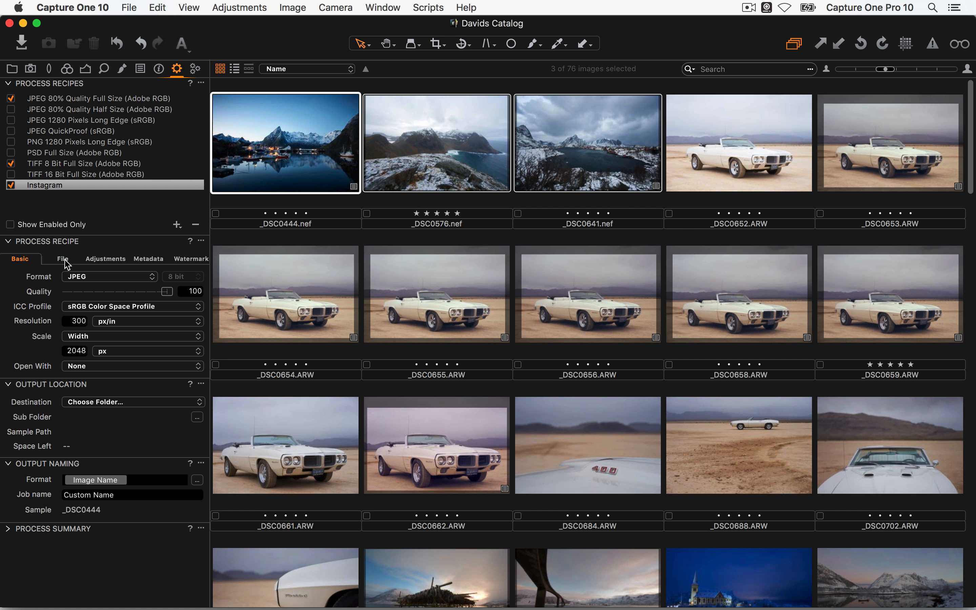
pyautogui.doubleClick(305, 185)
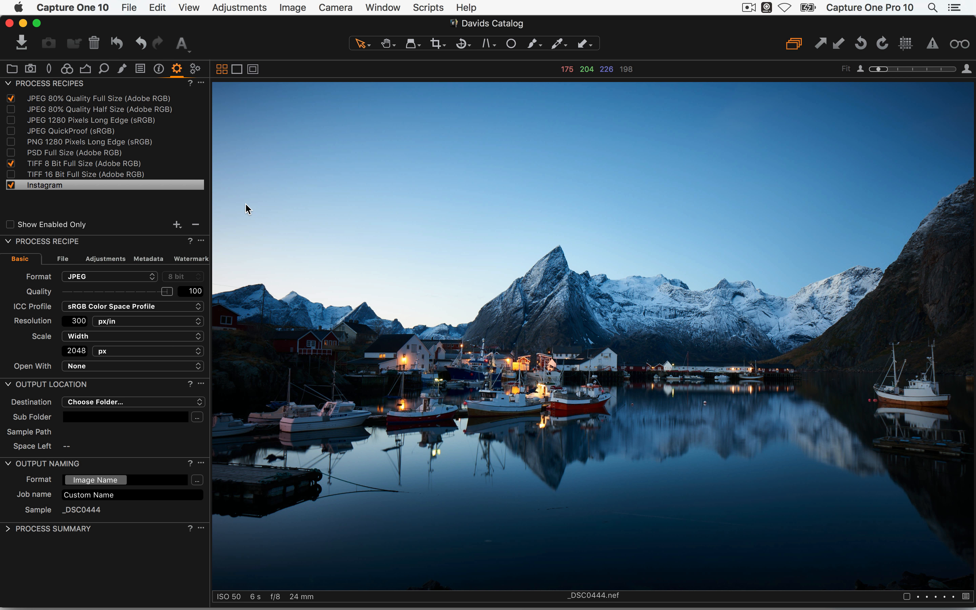
pyautogui.click(65, 259)
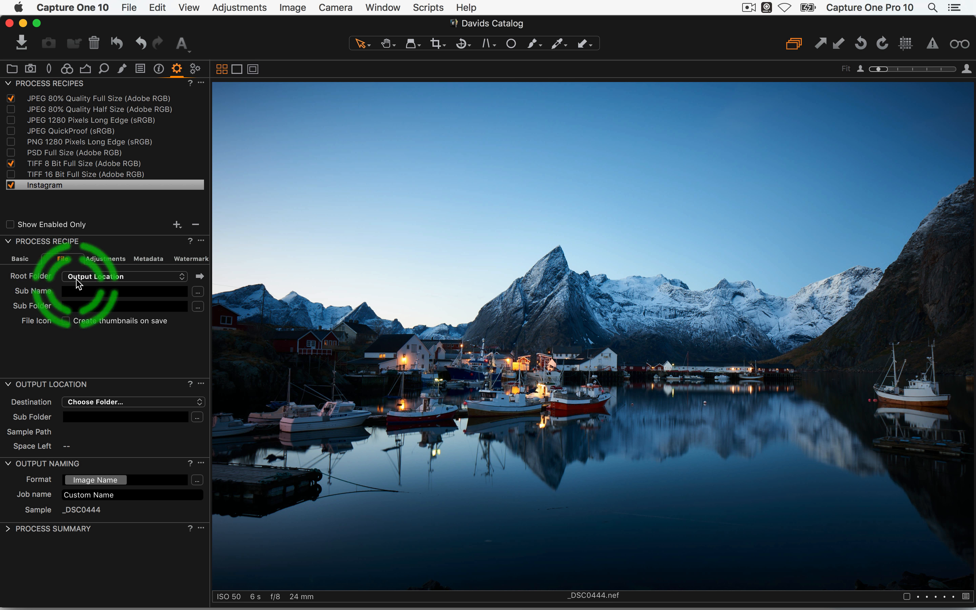
# Inspect the recipe's root folder choices, leaving Output Location unchanged
pyautogui.click(89, 277)
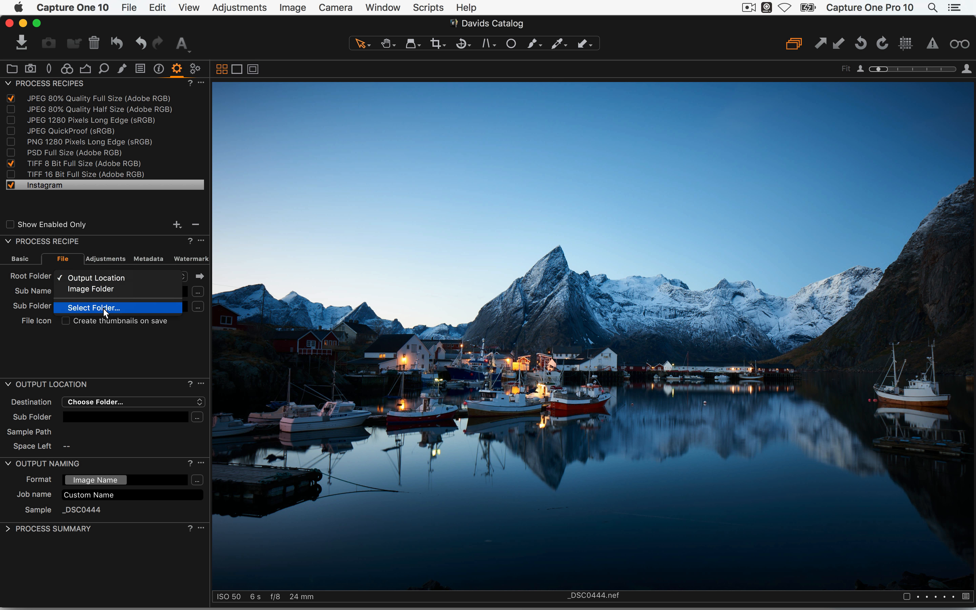
pyautogui.click(155, 468)
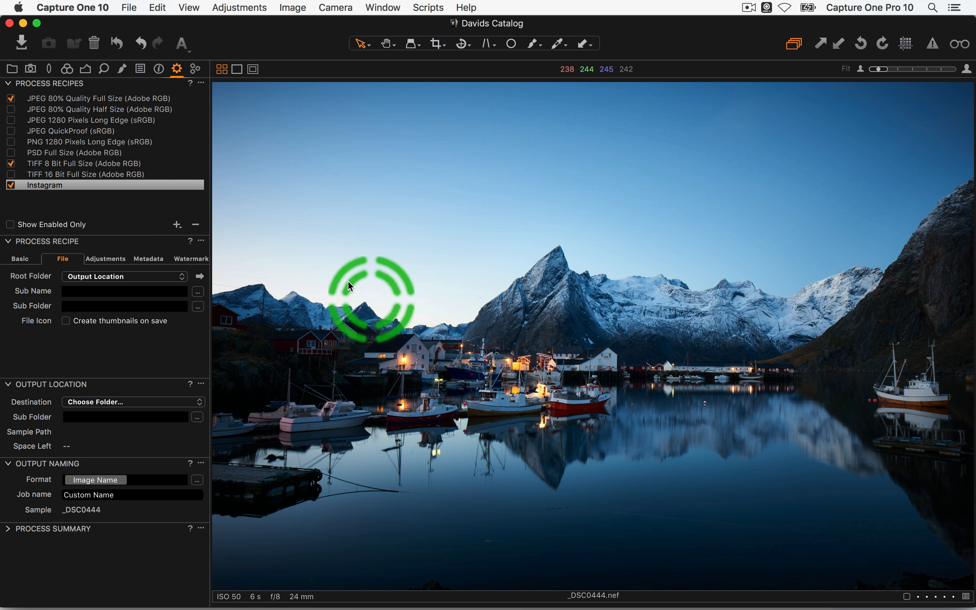
pyautogui.click(75, 277)
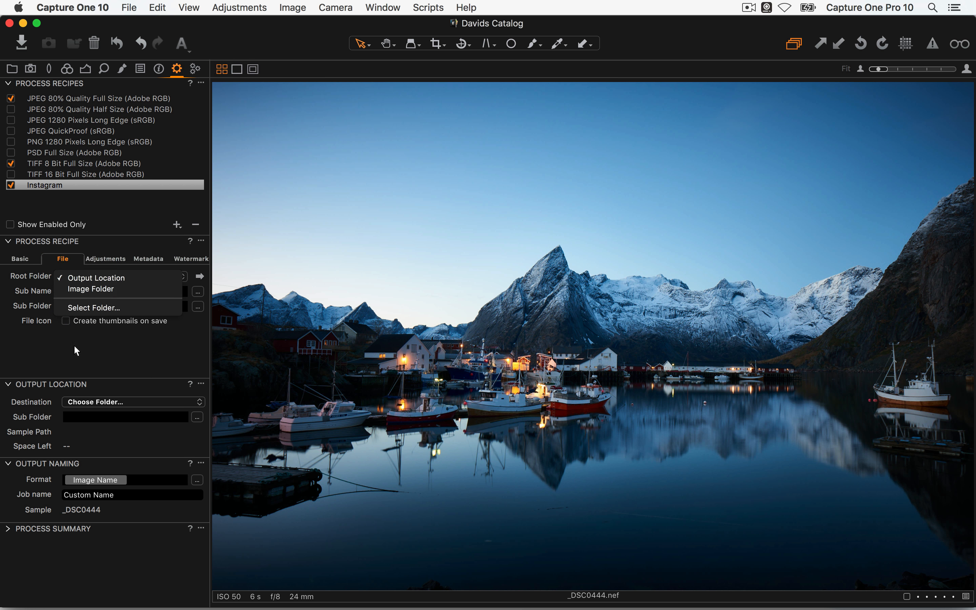
pyautogui.click(97, 390)
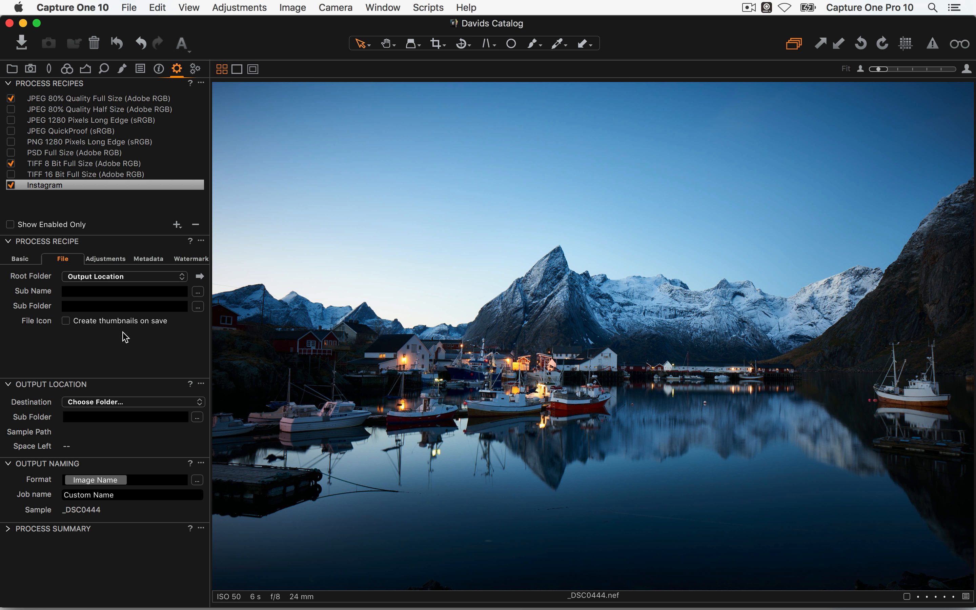
# Tick Ignore Crop and set sharpening to Output Sharpening for Screen in the recipe's Adjustments
pyautogui.click(116, 260)
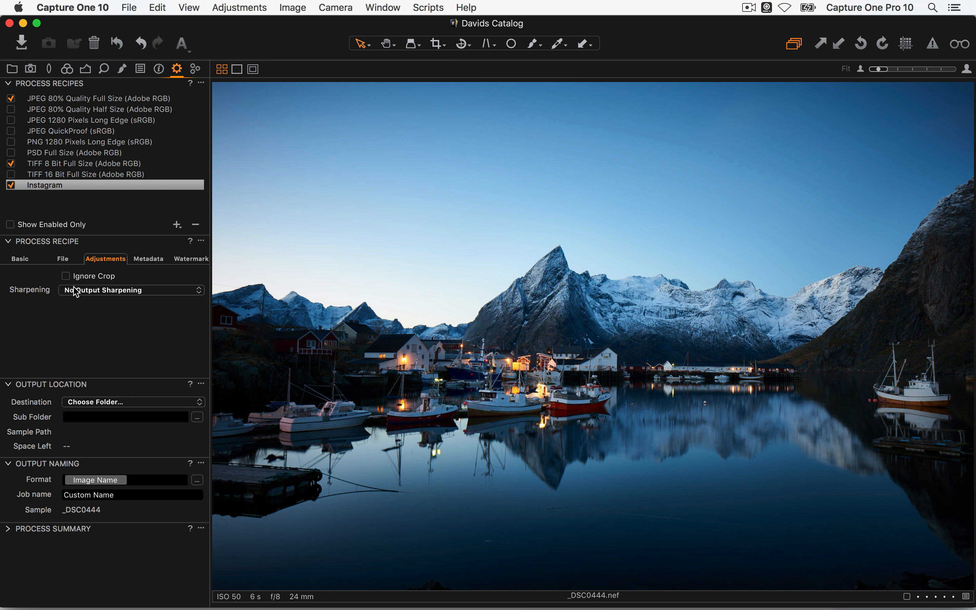
pyautogui.click(66, 276)
pyautogui.click(80, 290)
pyautogui.click(77, 303)
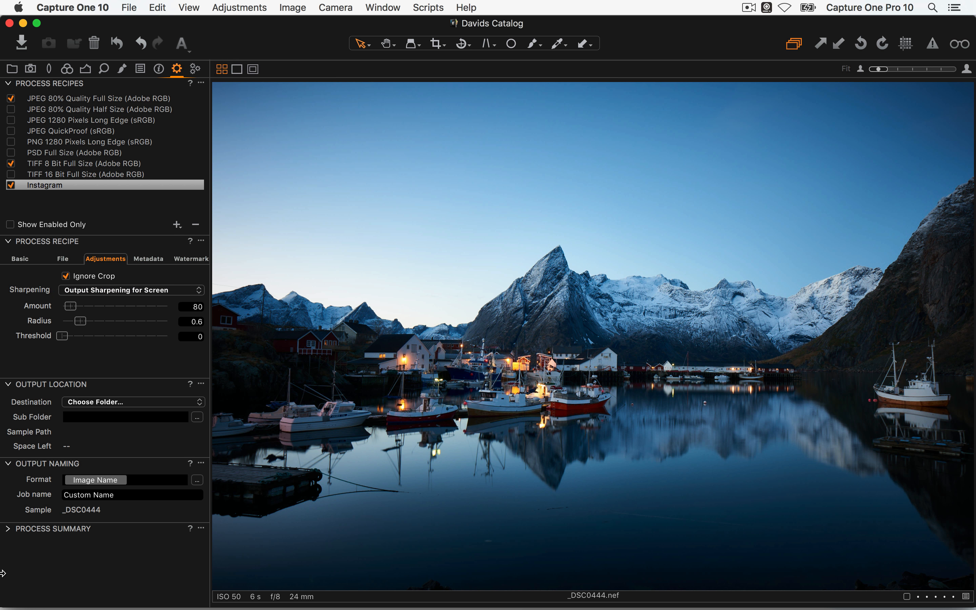
pyautogui.click(88, 290)
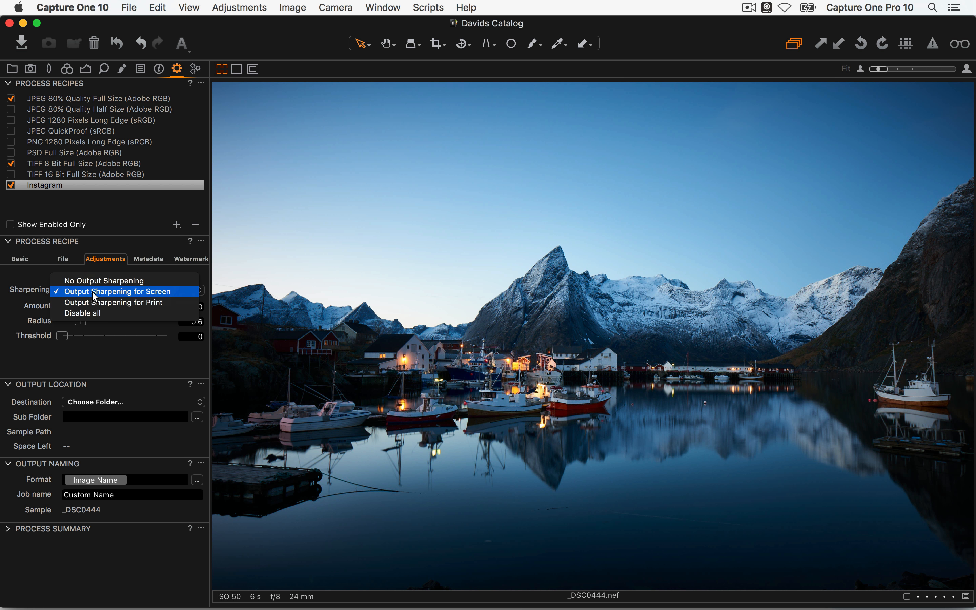
pyautogui.click(104, 294)
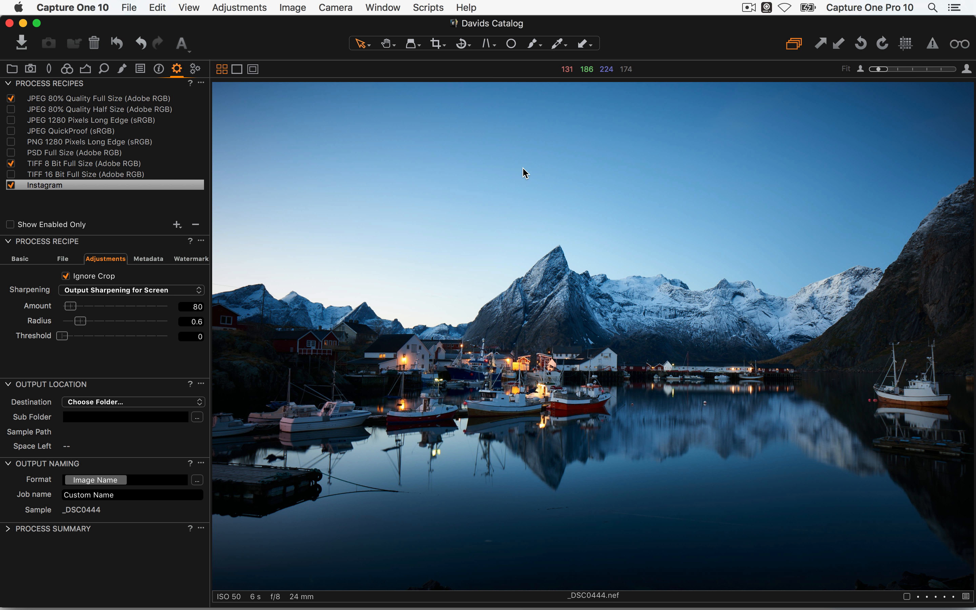
pyautogui.click(42, 261)
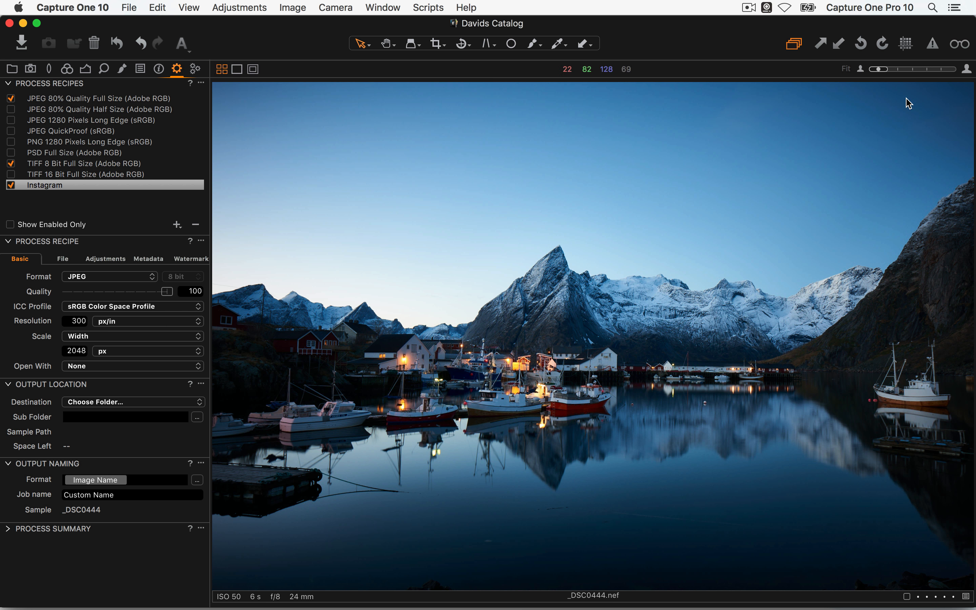
# View the harbour photo at 100%, pan to its left side, and lower JPEG quality to 76
pyautogui.click(967, 70)
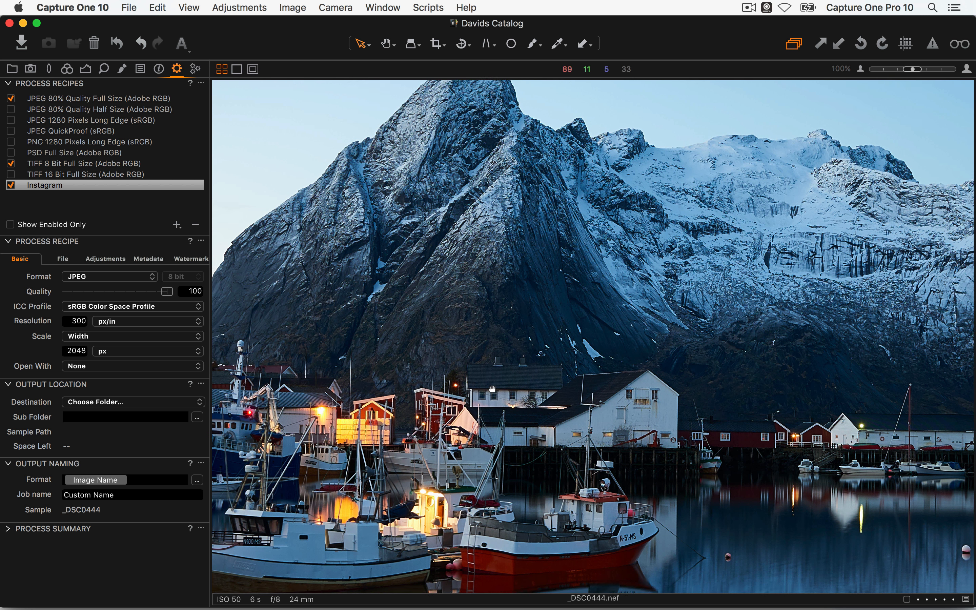
pyautogui.moveTo(492, 390); pyautogui.dragTo(697, 357)
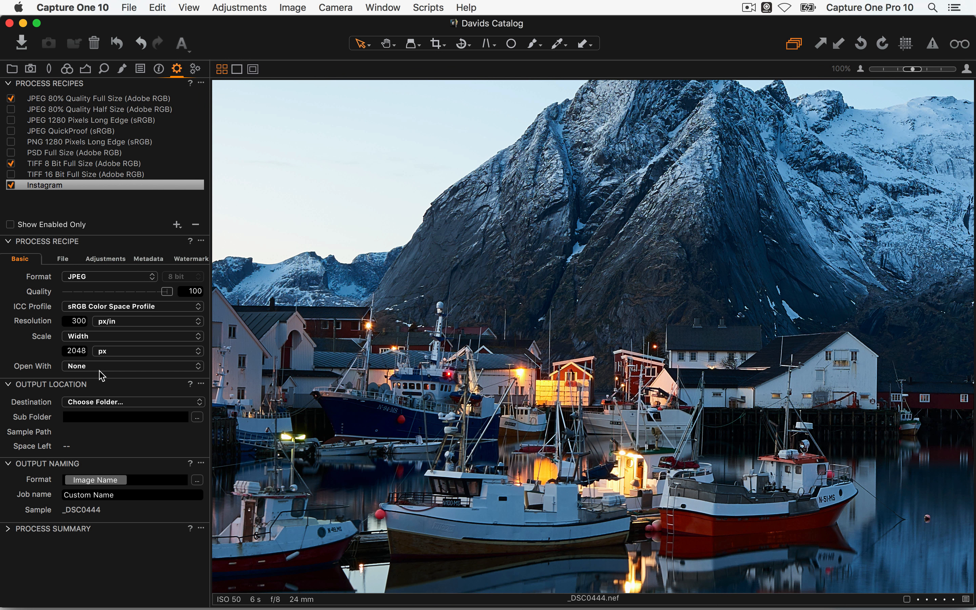
pyautogui.moveTo(167, 292); pyautogui.dragTo(144, 294)
# Turn on recipe proofing, raise the sharpening Amount to 172, and check the 2048 x 1367 process summary
pyautogui.click(960, 45)
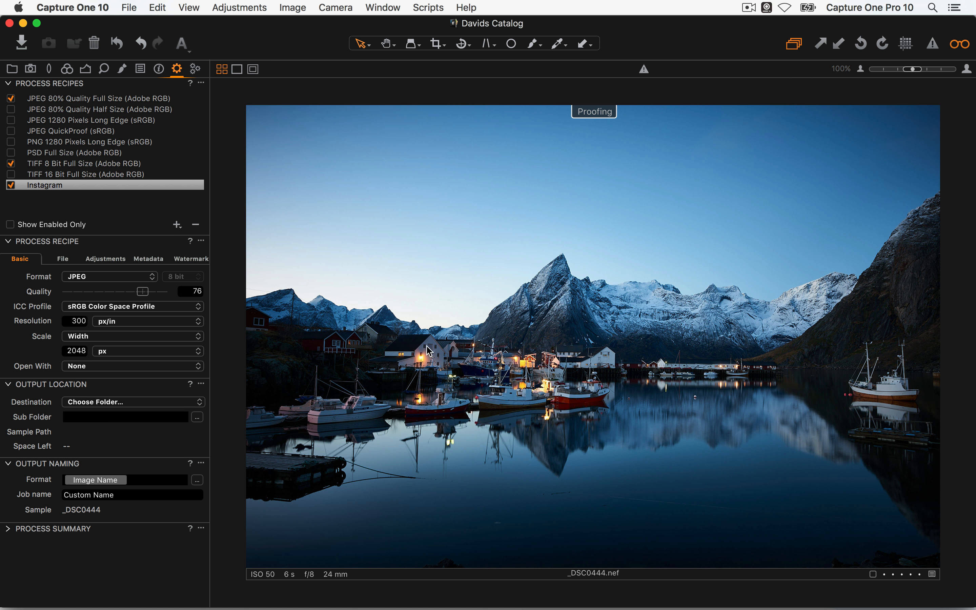
pyautogui.click(119, 261)
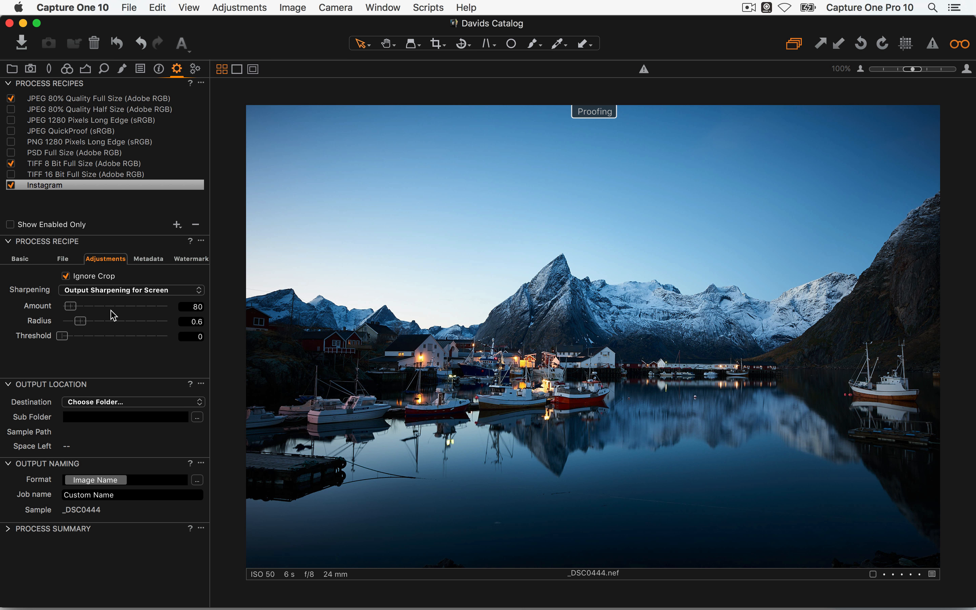
pyautogui.moveTo(71, 307); pyautogui.dragTo(67, 334)
pyautogui.click(20, 259)
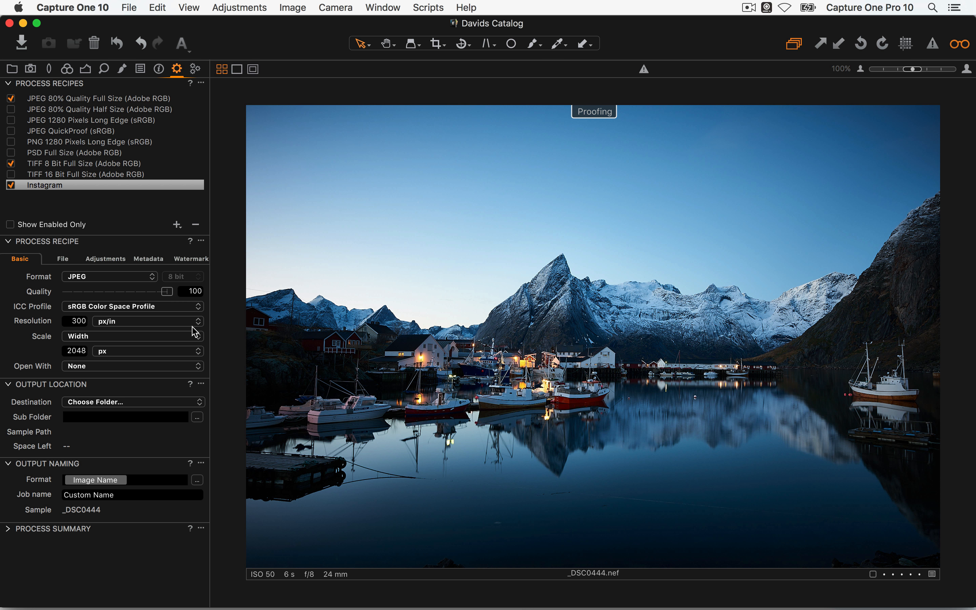
pyautogui.click(8, 529)
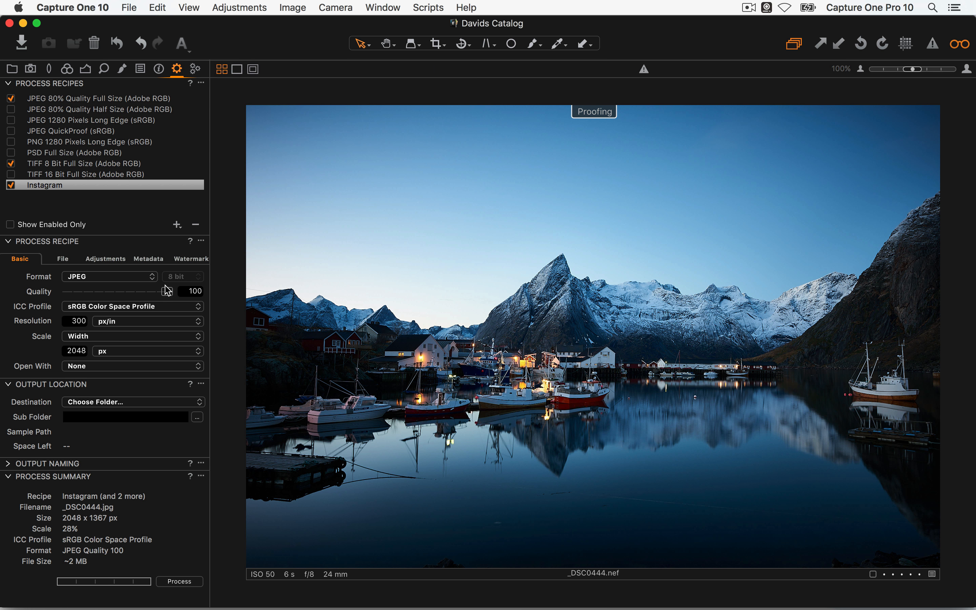
# Drop JPEG quality to 44 and reapply Output Sharpening for Screen to the Instagram recipe
pyautogui.moveTo(167, 291); pyautogui.dragTo(110, 291)
pyautogui.click(116, 260)
pyautogui.click(117, 294)
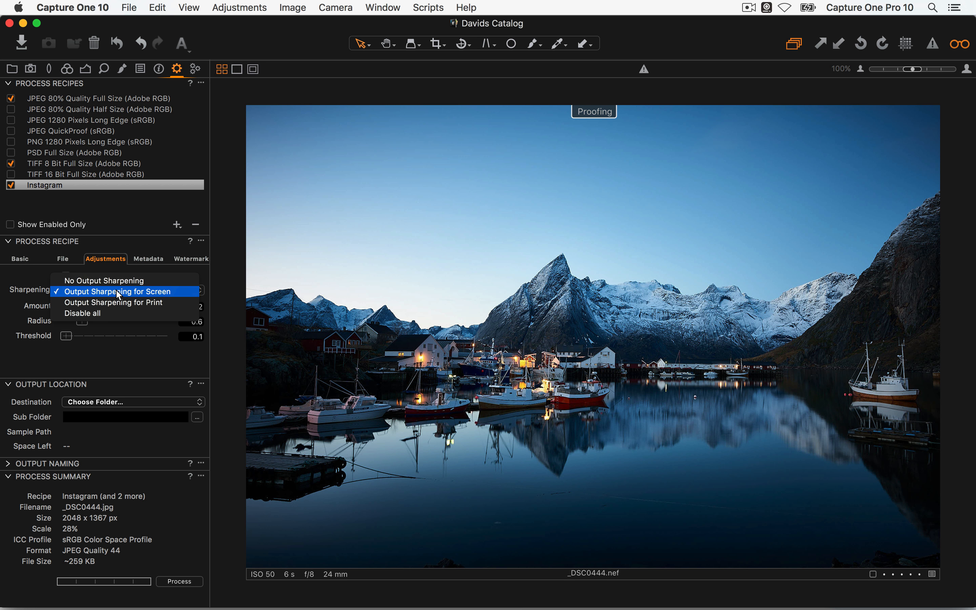
pyautogui.click(117, 313)
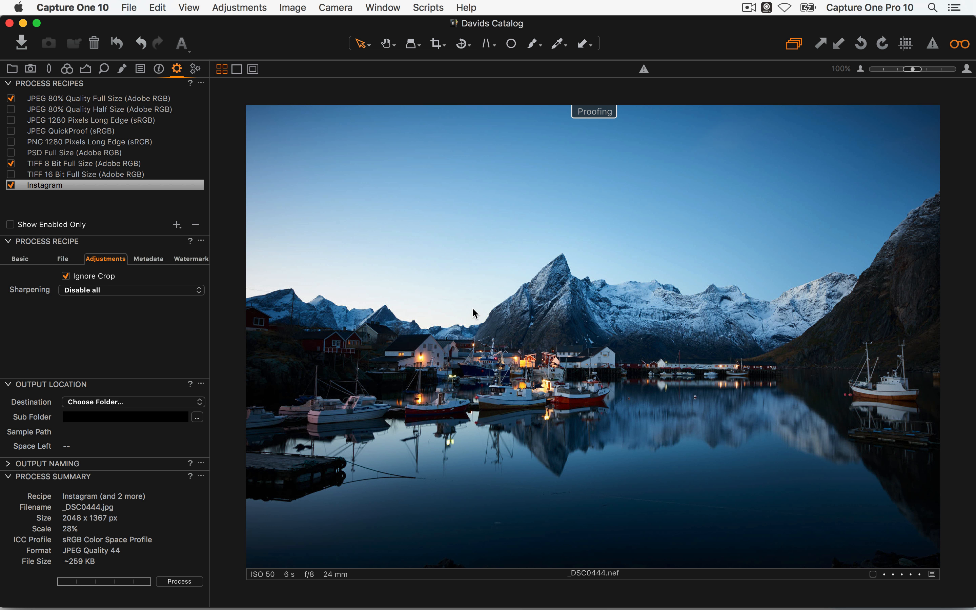
pyautogui.click(136, 289)
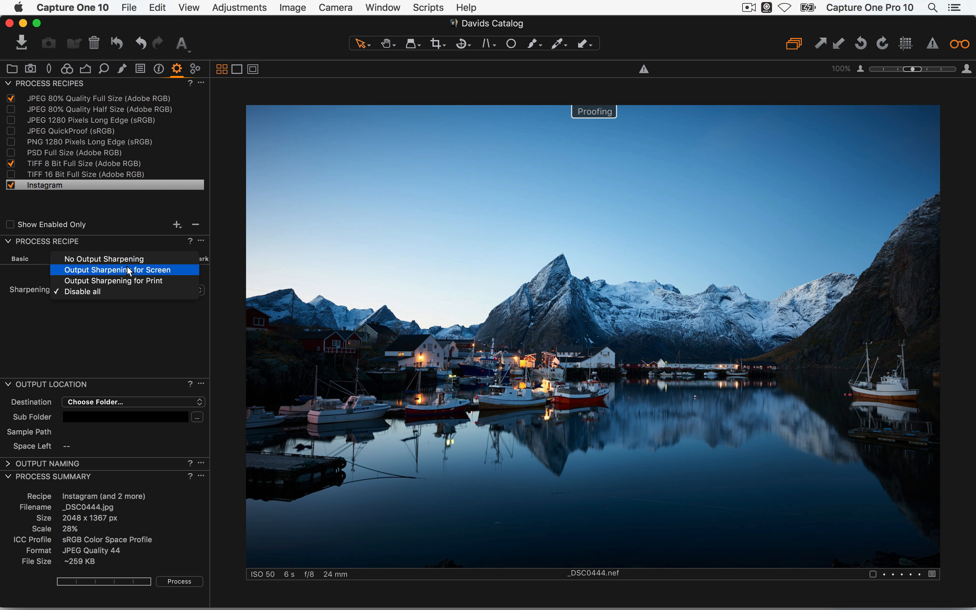
pyautogui.click(129, 273)
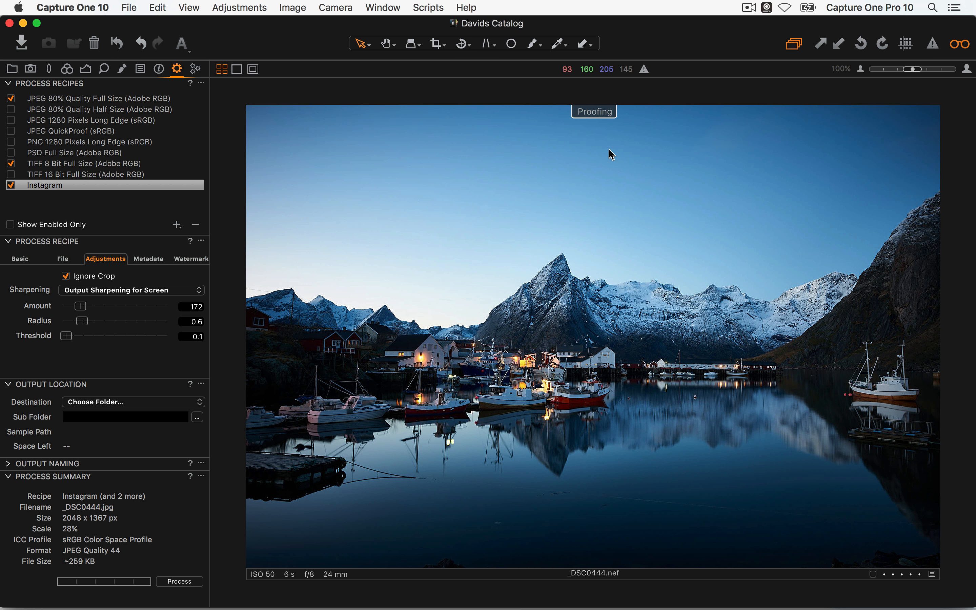
# Turn off recipe proofing and fit the whole harbour image in the viewer
pyautogui.click(959, 45)
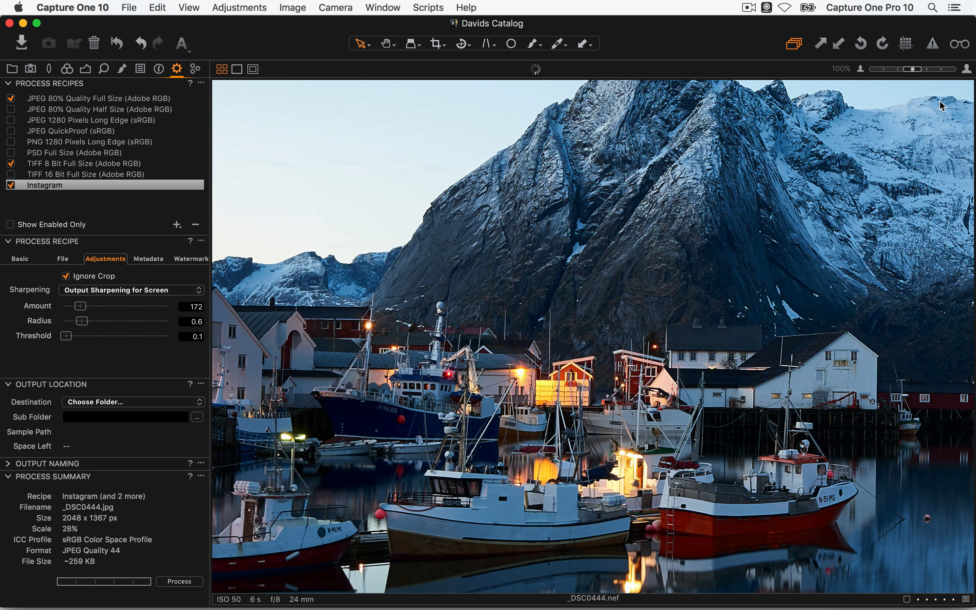
pyautogui.click(860, 70)
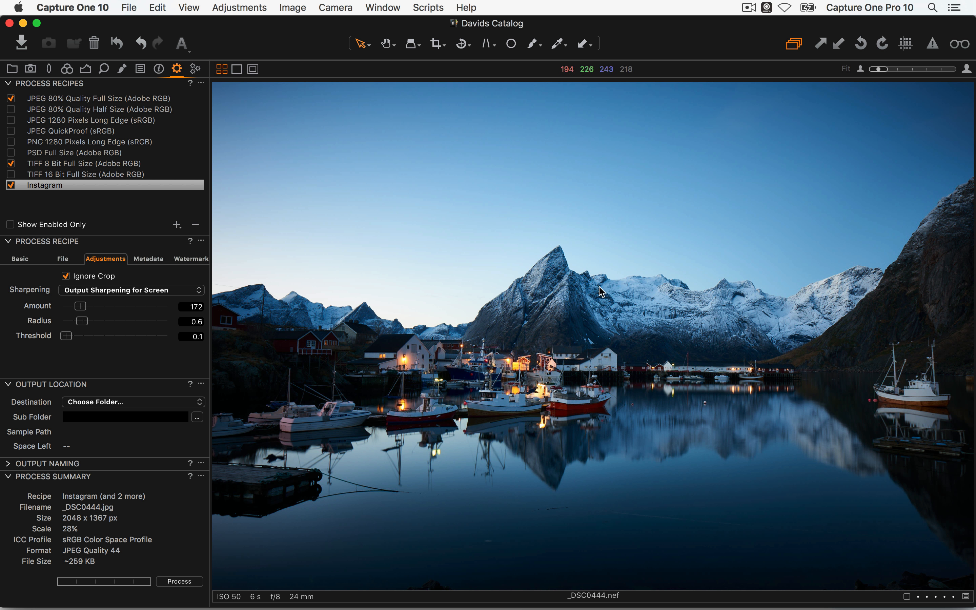
pyautogui.click(20, 259)
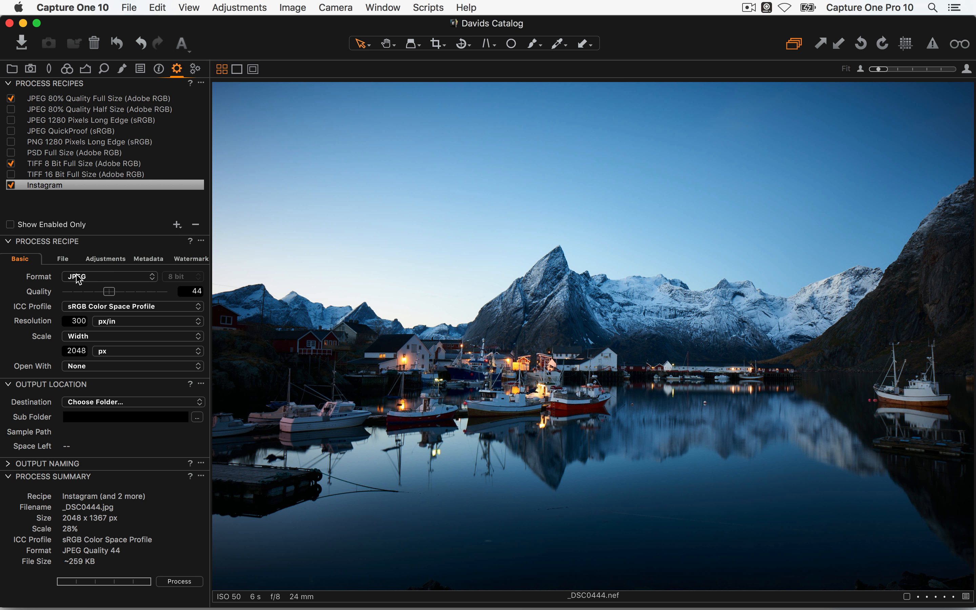
pyautogui.click(95, 402)
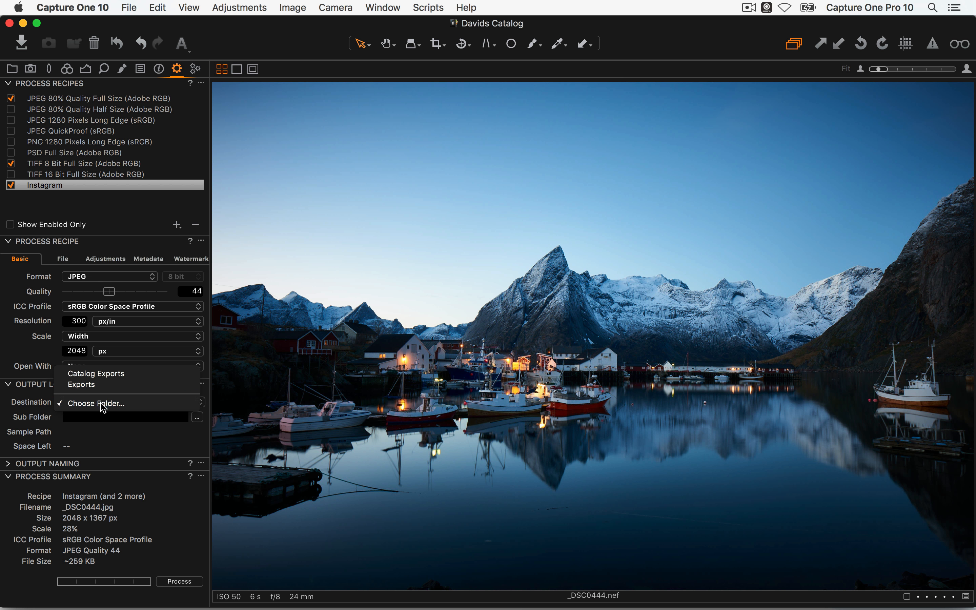
# Set the Instagram recipe's output folder to Pictures > Exports
pyautogui.click(101, 403)
pyautogui.click(381, 150)
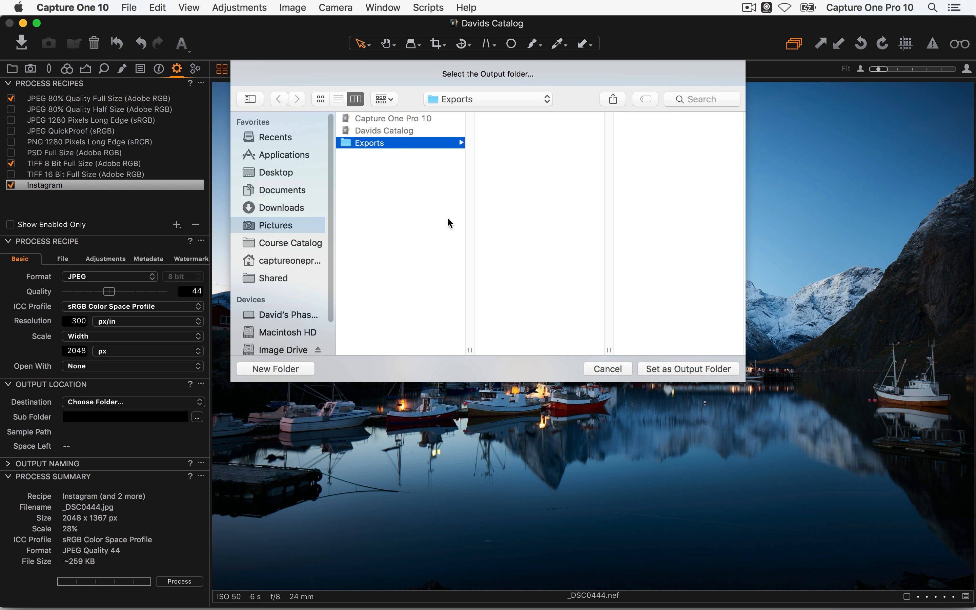
pyautogui.click(685, 369)
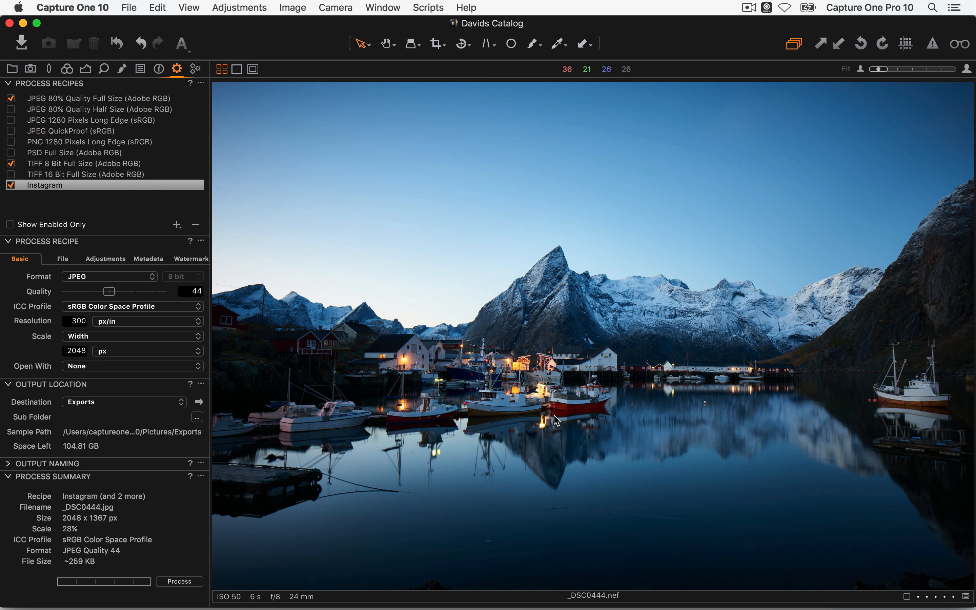
pyautogui.click(68, 419)
# Replace the typed sub folder text with the Recipe Name token so exports land in Exports/Instagram
pyautogui.write('Rec')
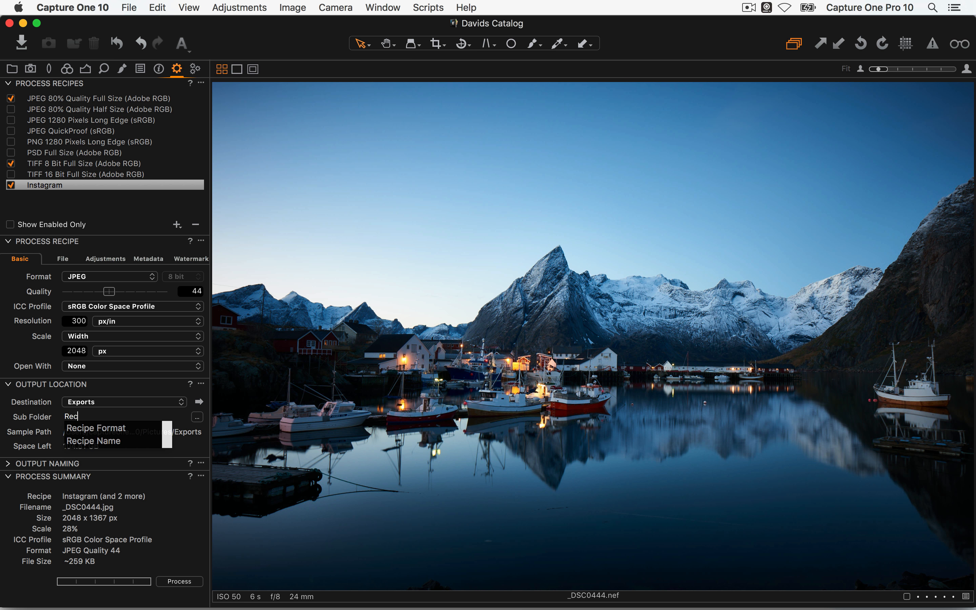
pyautogui.press('Escape')
pyautogui.press('BackSpace')
pyautogui.press('BackSpace')
pyautogui.press('BackSpace')
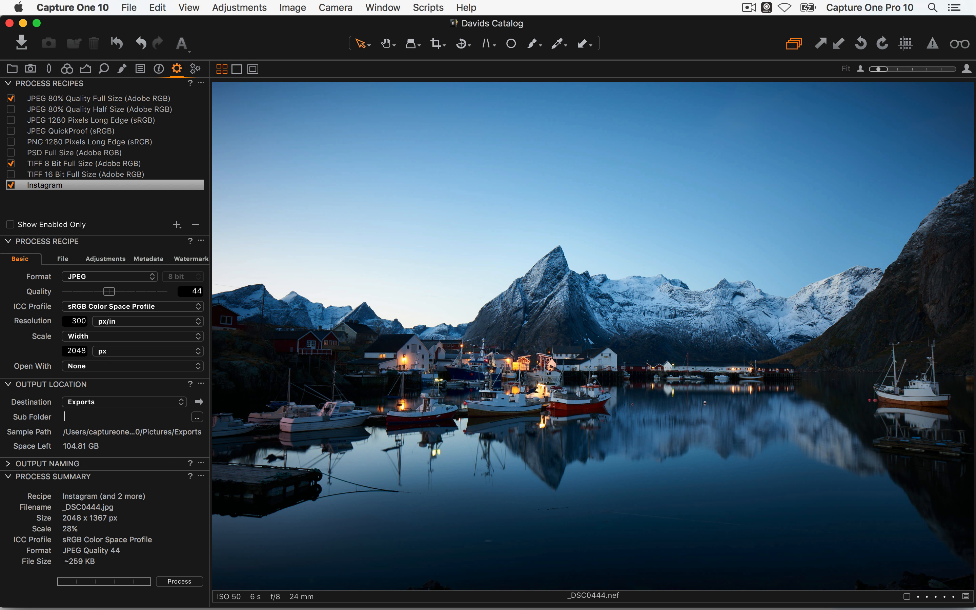
pyautogui.click(197, 417)
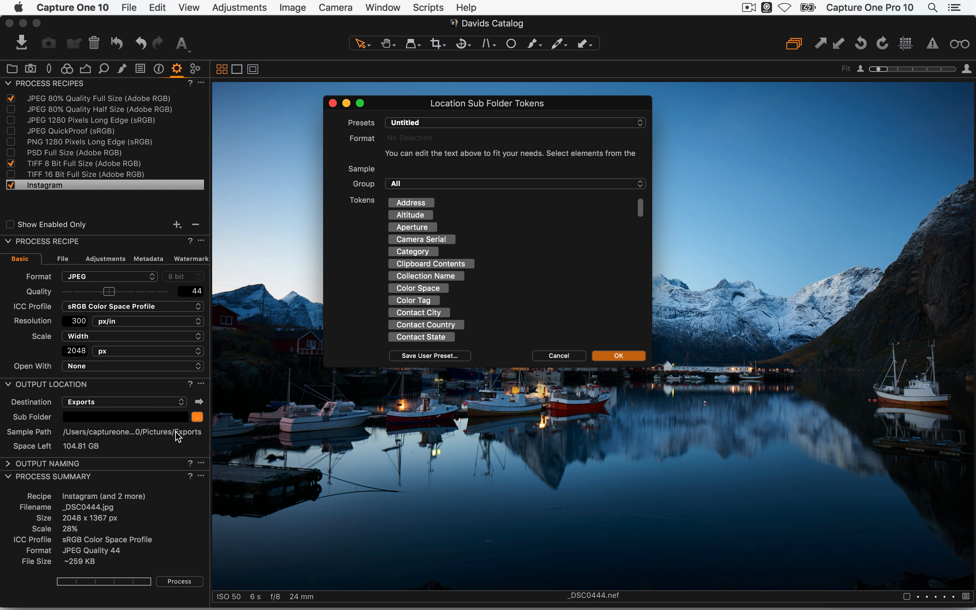
pyautogui.moveTo(651, 367); pyautogui.dragTo(768, 517)
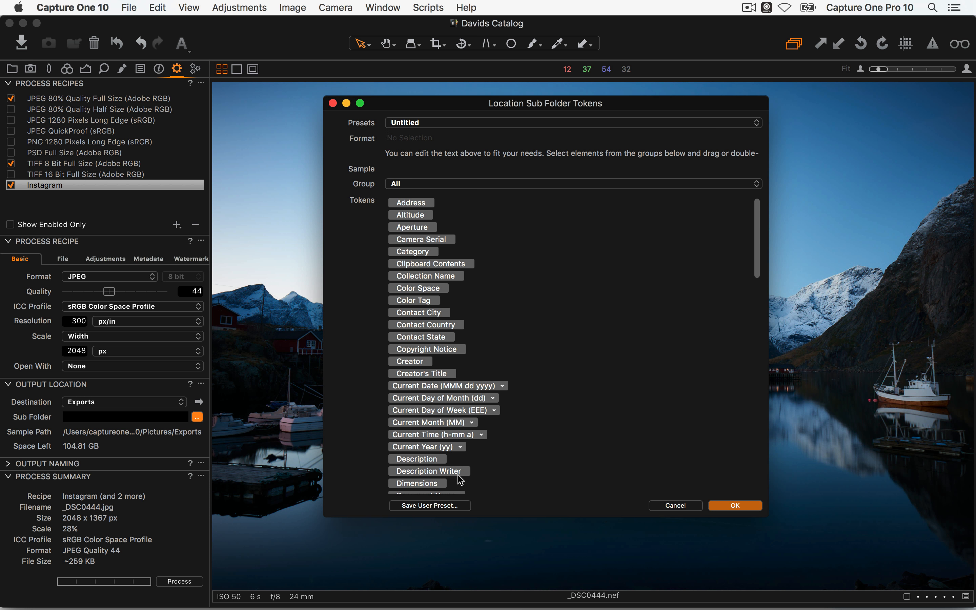
pyautogui.scroll(-10, 507, 394)
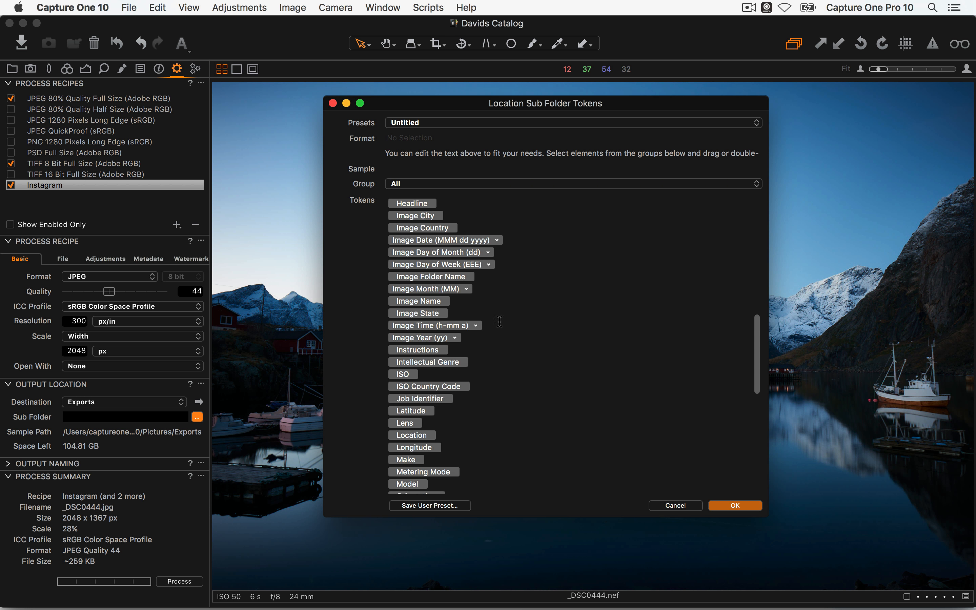
pyautogui.scroll(-10, 477, 331)
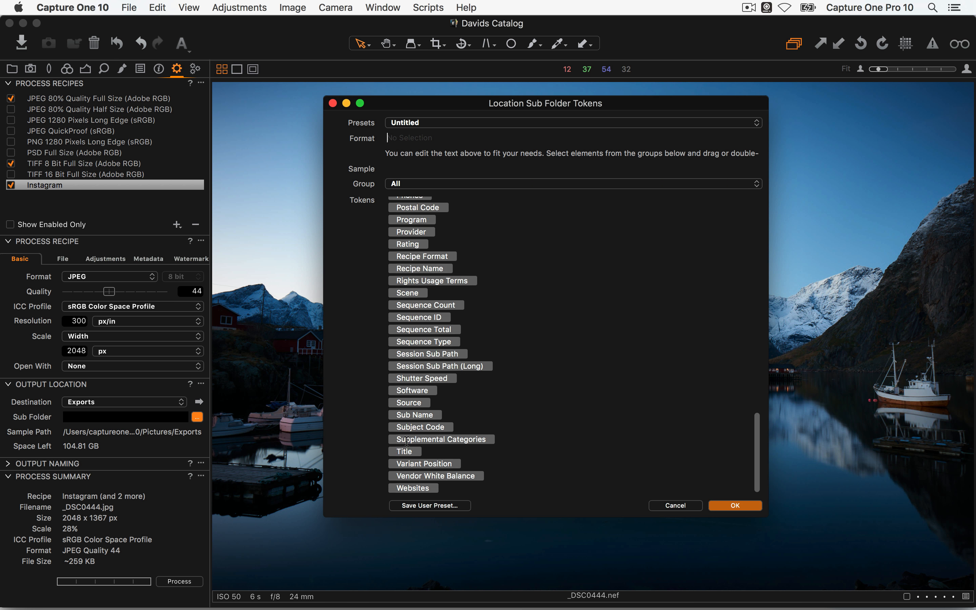
pyautogui.moveTo(404, 268); pyautogui.dragTo(413, 139)
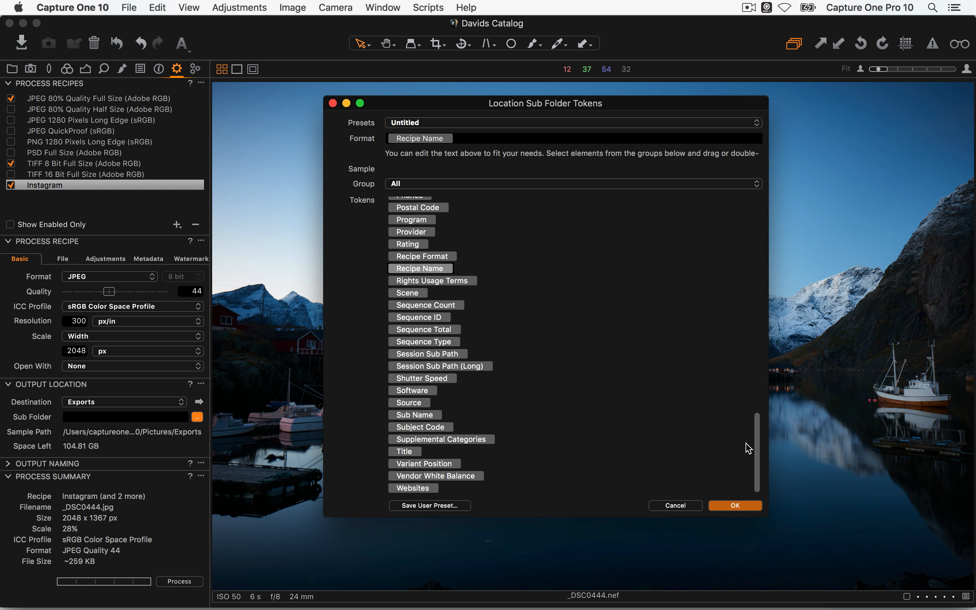
pyautogui.click(734, 508)
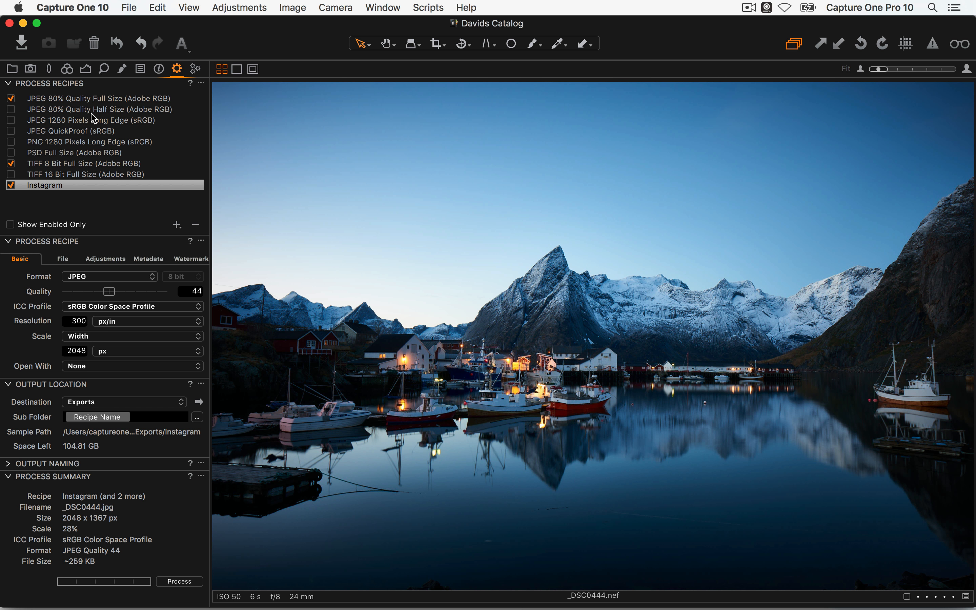
# Select _DSC0444, _DSC0576 and _DSC0641 in the thumbnail browser grid
pyautogui.press('alt+super+v')
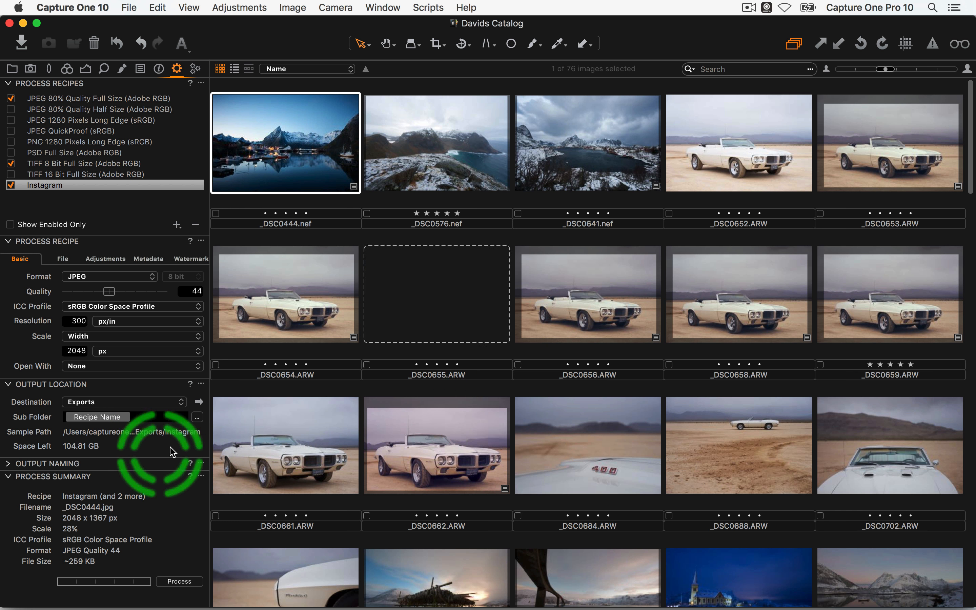
pyautogui.click(500, 177)
pyautogui.click(294, 158)
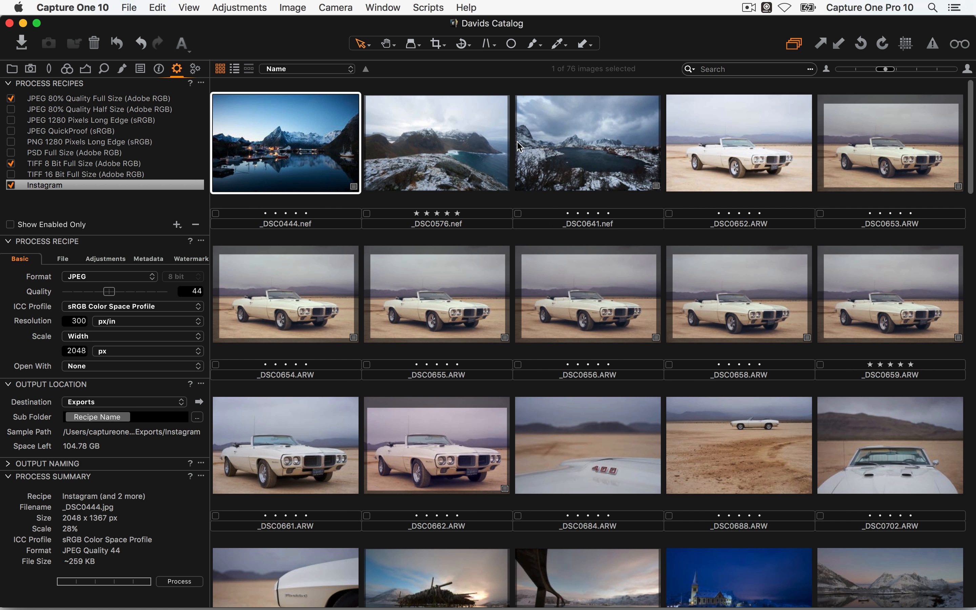
pyautogui.hotkey('shift', 'Right')
pyautogui.hotkey('shift', 'Right')
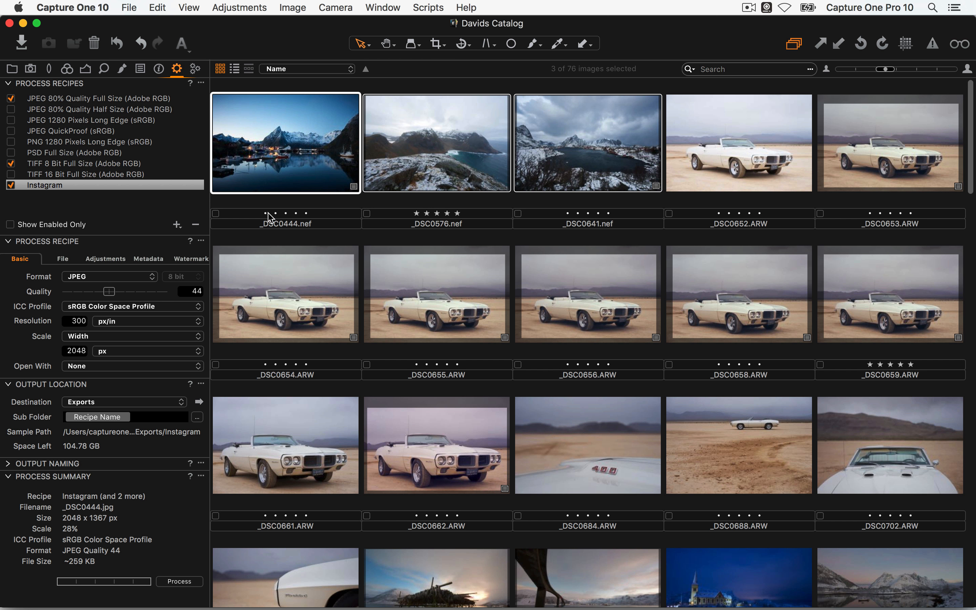
# Reveal the still-empty Exports folder in Finder and close the extra Finder window
pyautogui.click(199, 401)
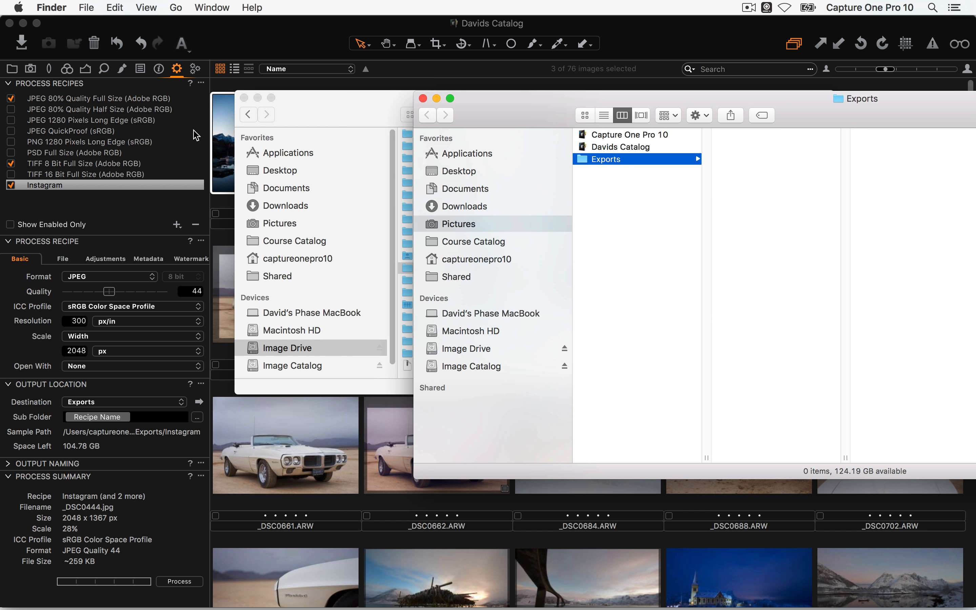
pyautogui.moveTo(247, 97); pyautogui.dragTo(233, 98)
pyautogui.click(232, 98)
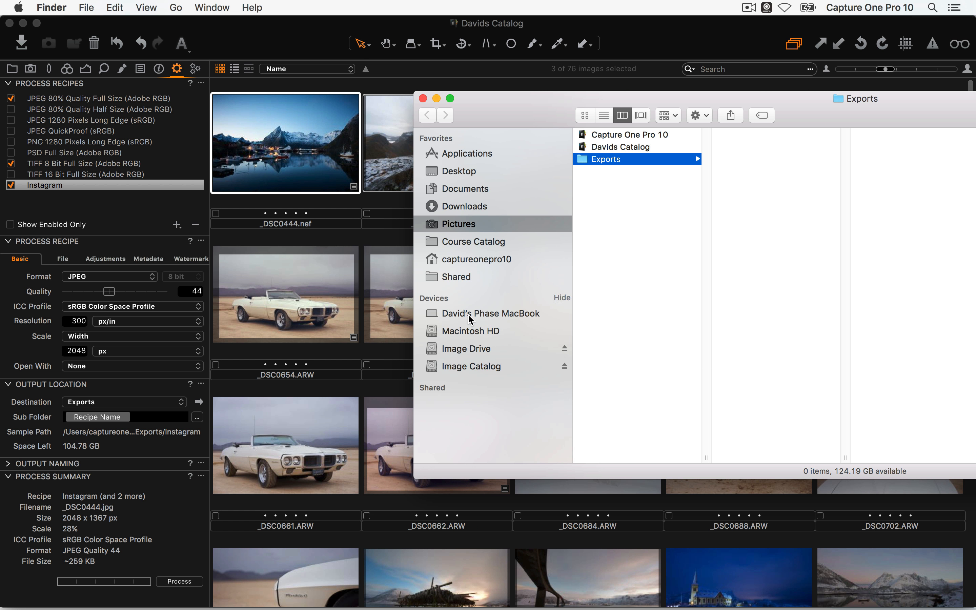
pyautogui.click(178, 583)
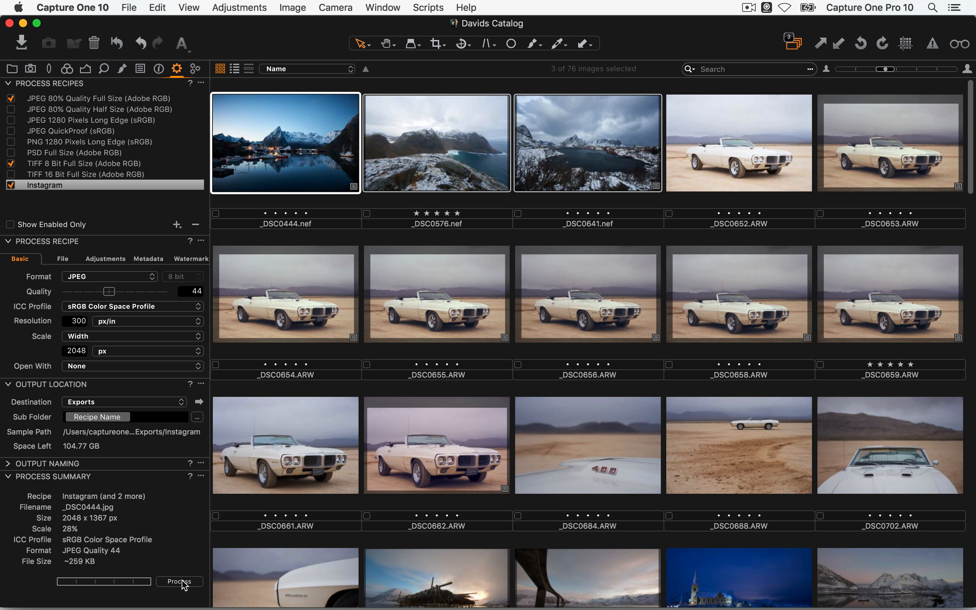
# Process the three images and preview _DSC0444.jpg in the JPEG 80% Quality Full Size folder
pyautogui.click(183, 557)
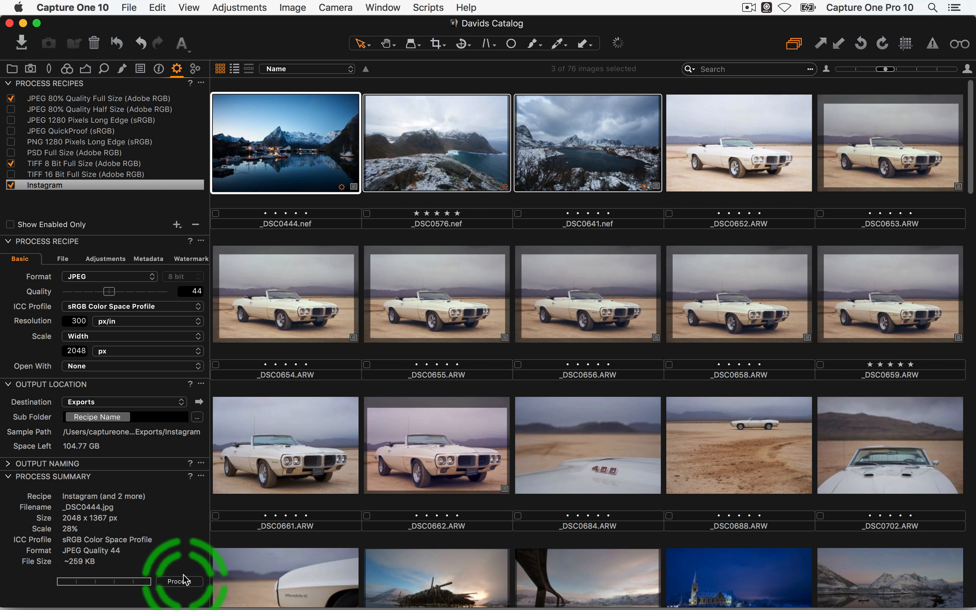
pyautogui.press('super+Tab')
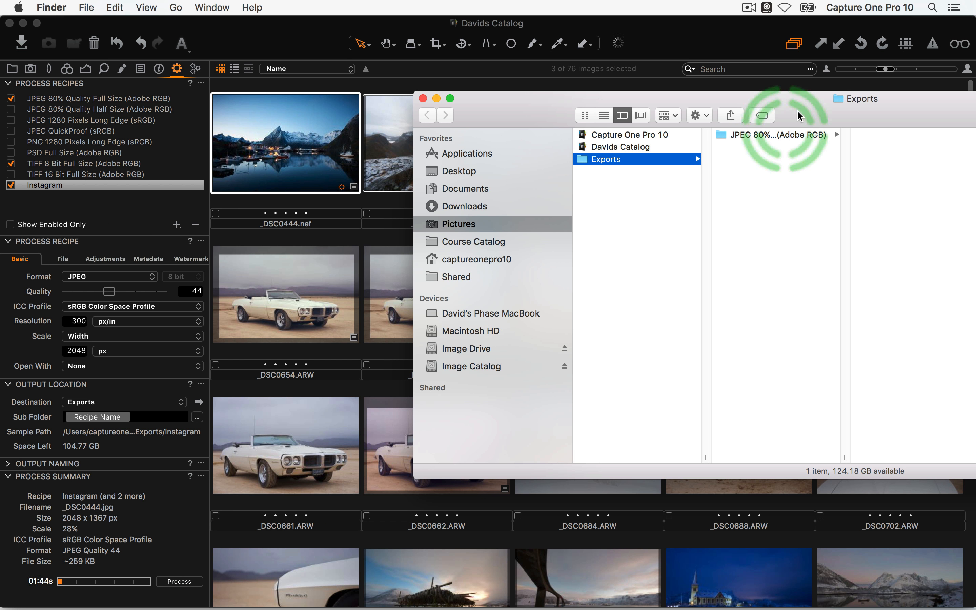
pyautogui.moveTo(797, 112); pyautogui.dragTo(696, 123)
pyautogui.click(738, 131)
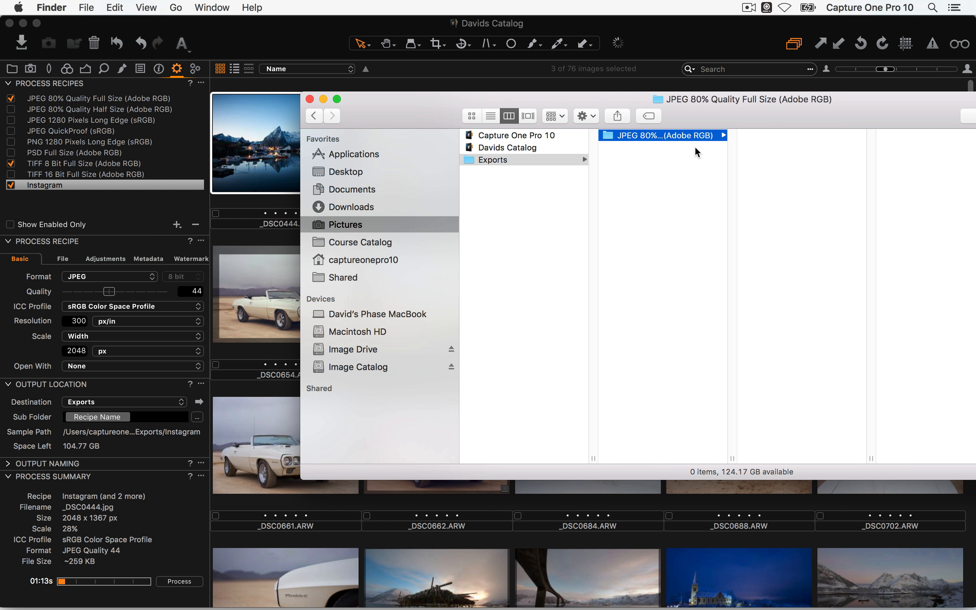
pyautogui.click(746, 135)
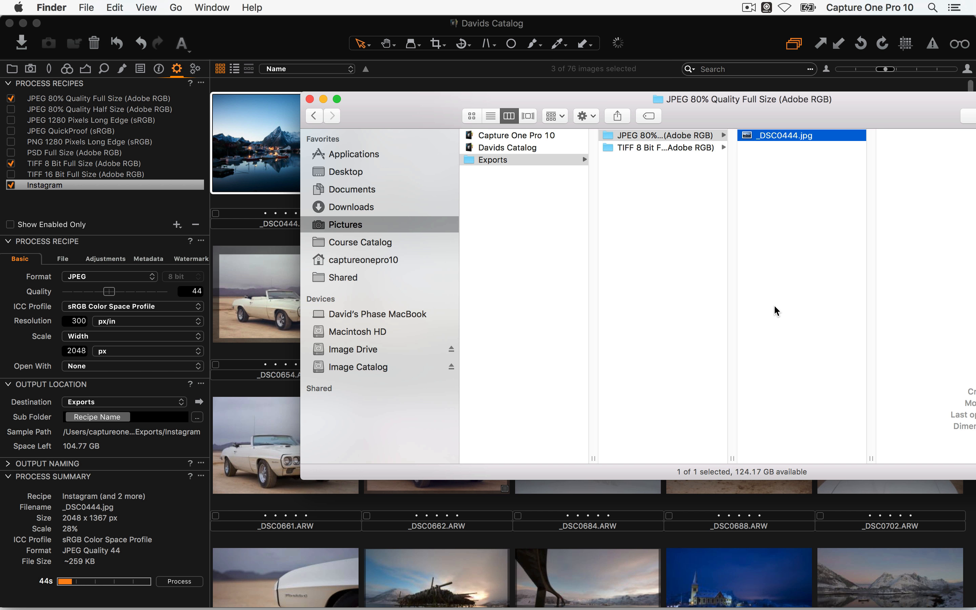
pyautogui.press('space')
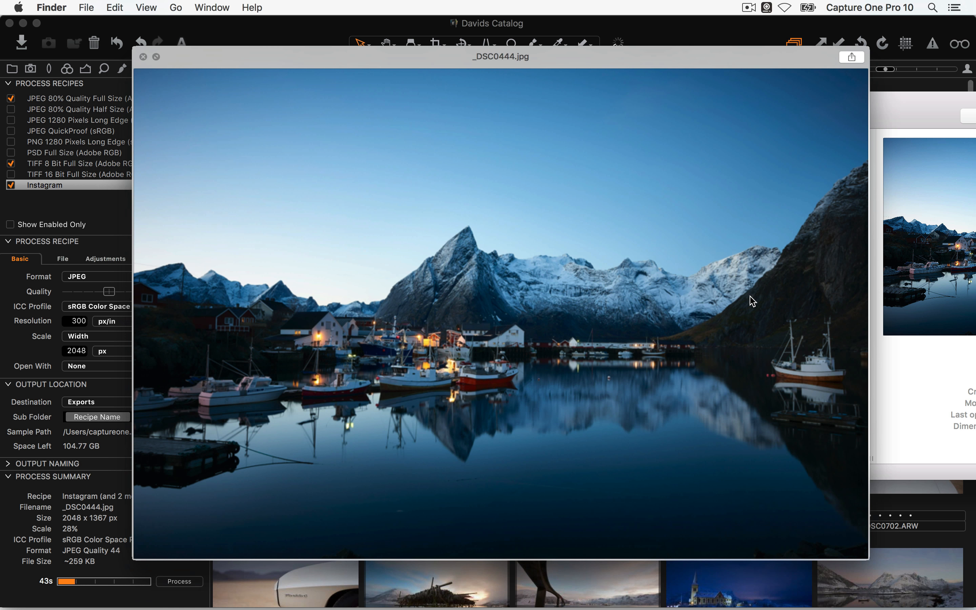
pyautogui.press('space')
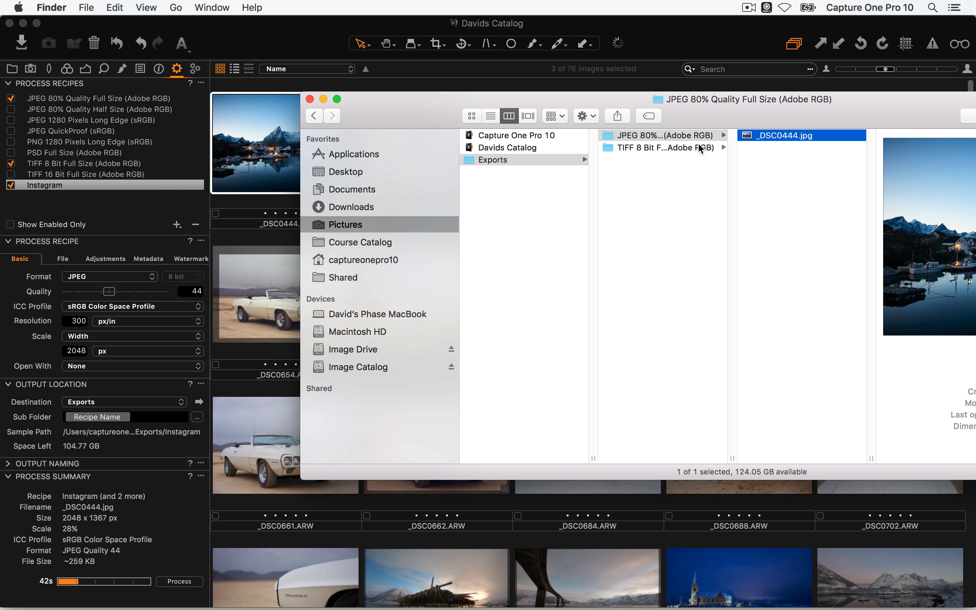
# Confirm _DSC0444.jpg in the Instagram folder is 2048 × 1367, then return to Capture One
pyautogui.click(702, 148)
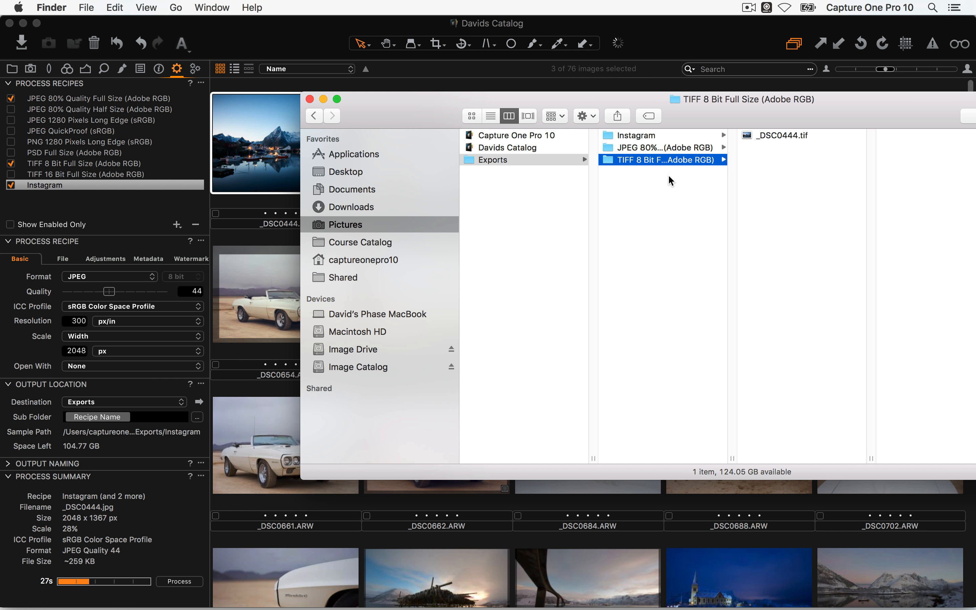
pyautogui.click(659, 136)
pyautogui.moveTo(812, 117); pyautogui.dragTo(687, 127)
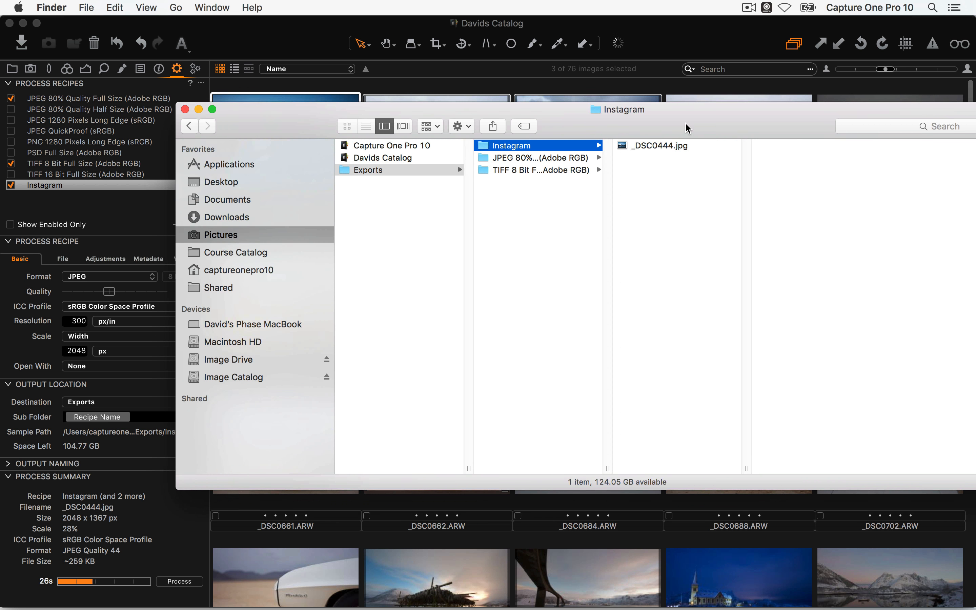
pyautogui.click(686, 146)
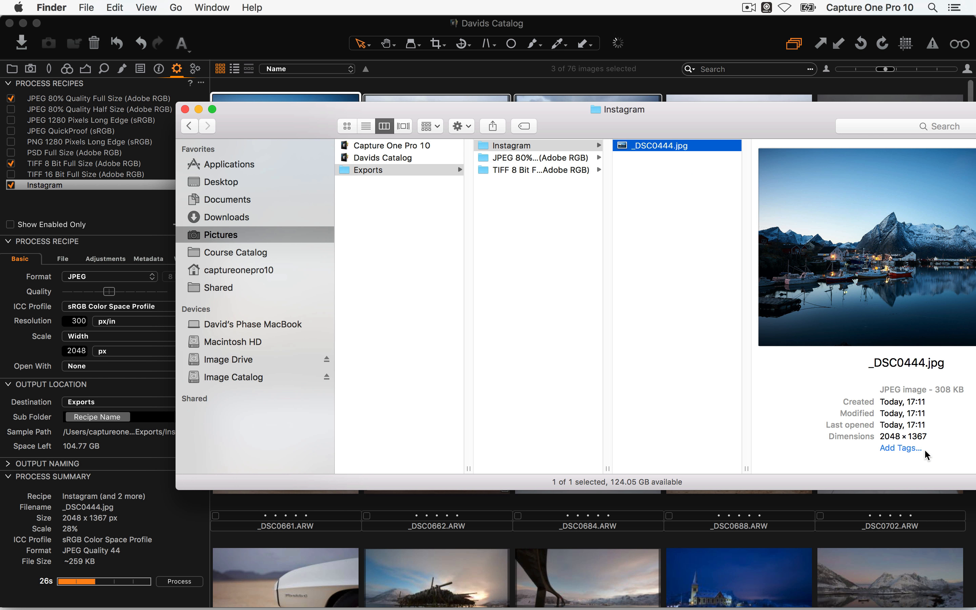
pyautogui.press('space')
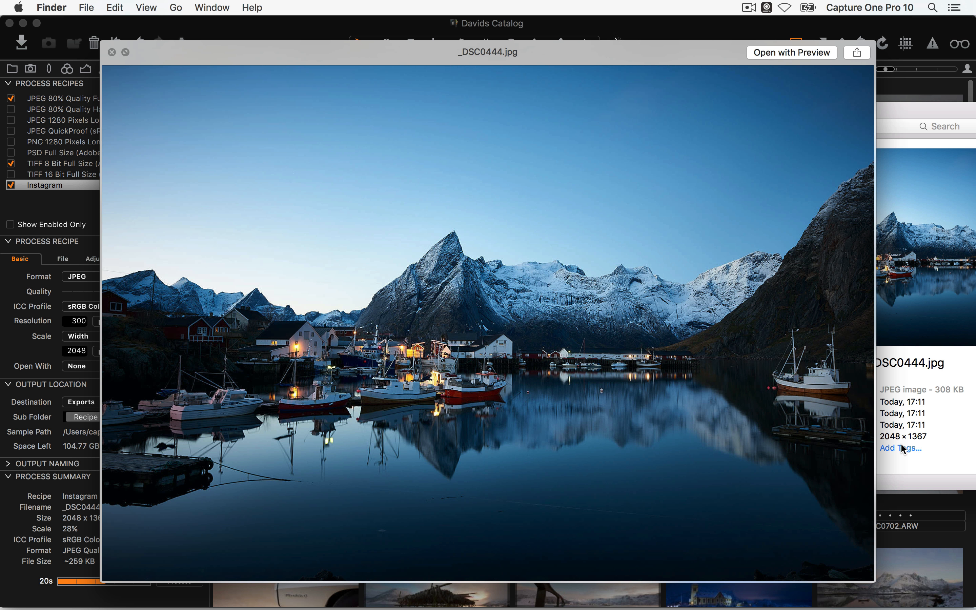
pyautogui.press('space')
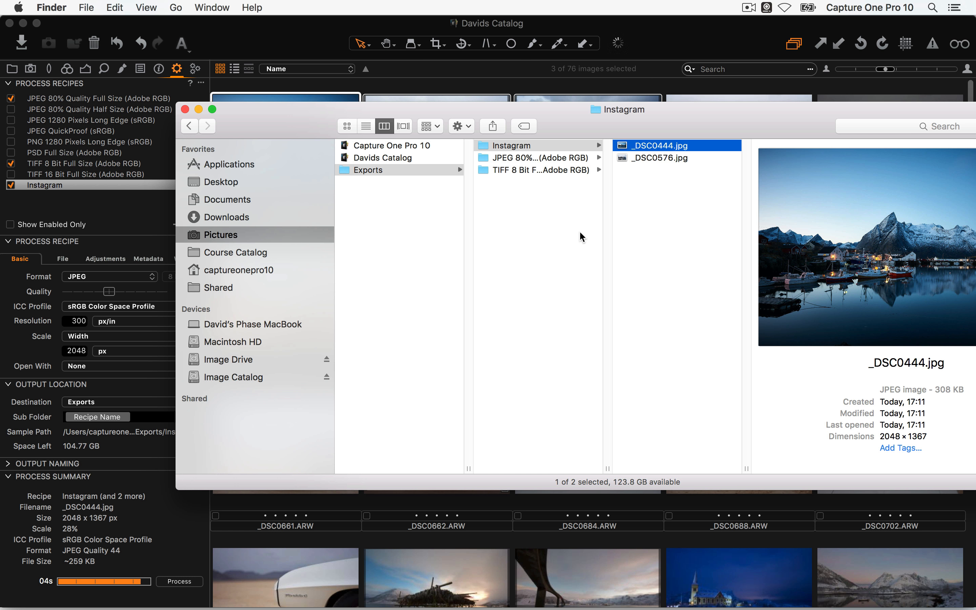
pyautogui.click(110, 439)
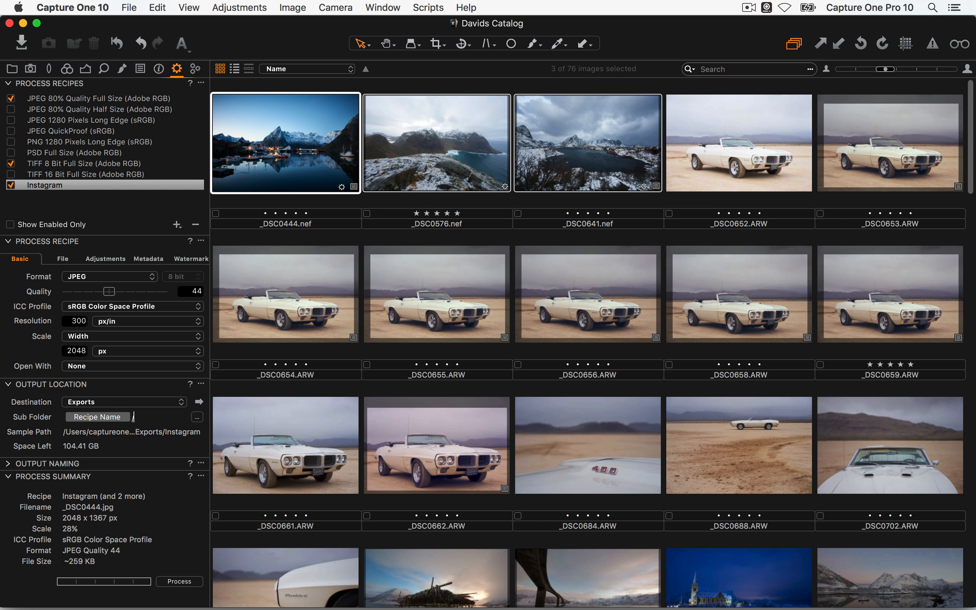
pyautogui.click(133, 416)
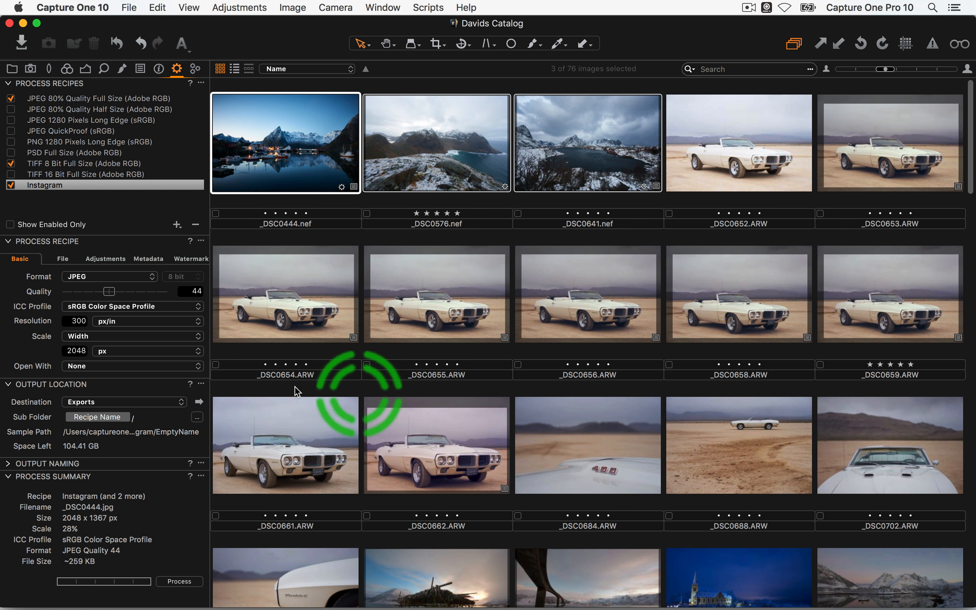
pyautogui.write('rat')
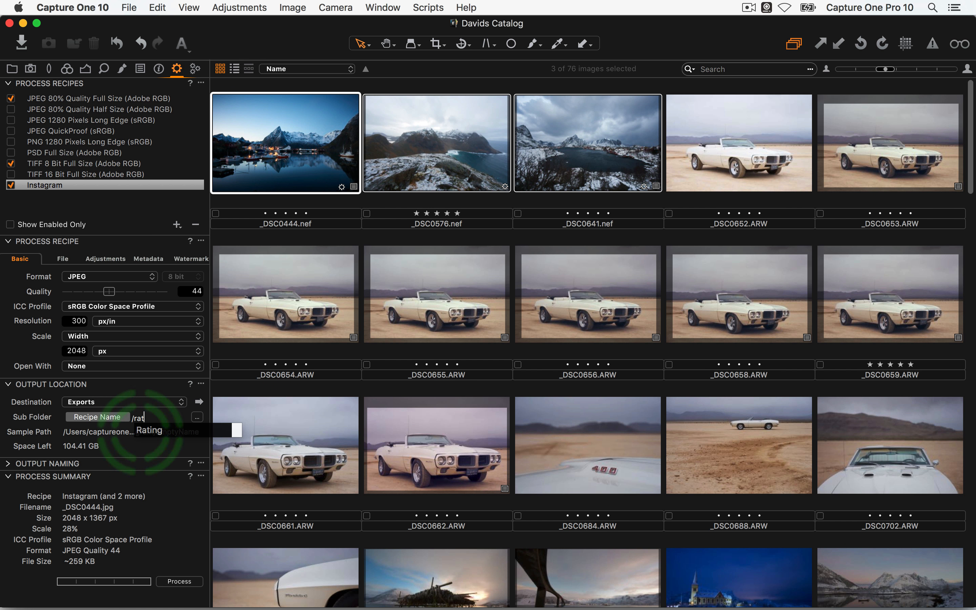
pyautogui.press('Down')
pyautogui.press('Return')
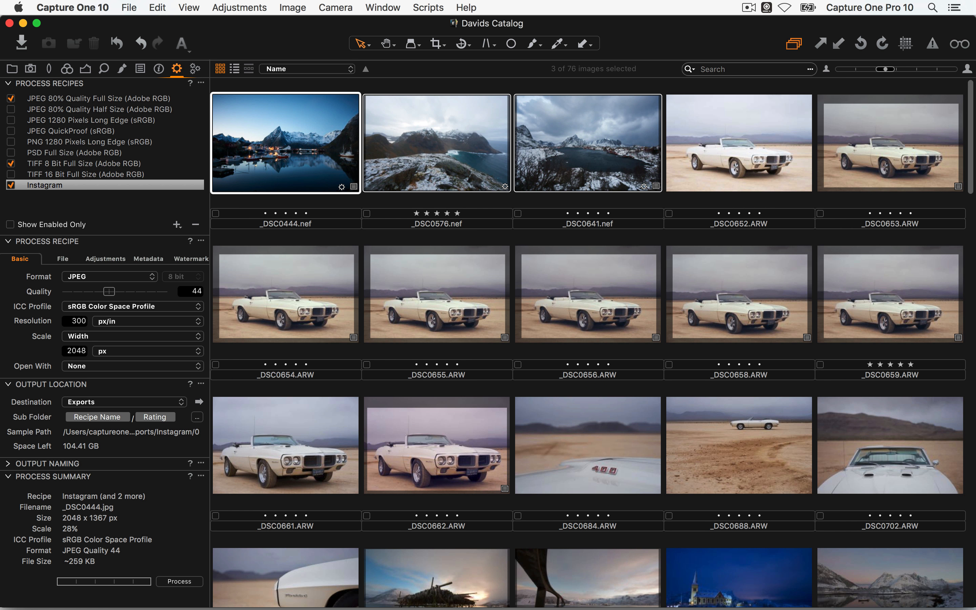
pyautogui.press('BackSpace')
pyautogui.press('BackSpace')
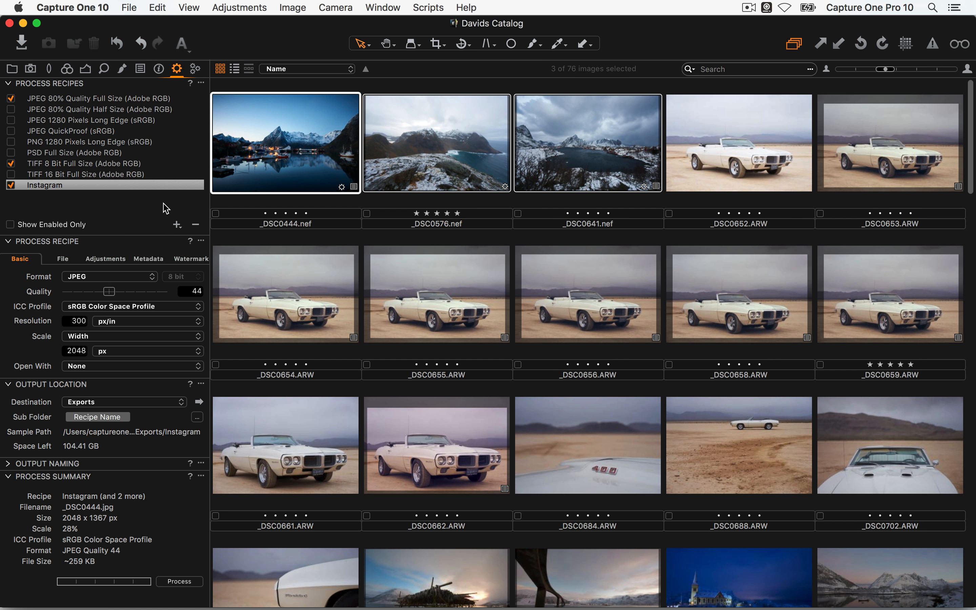
pyautogui.click(133, 6)
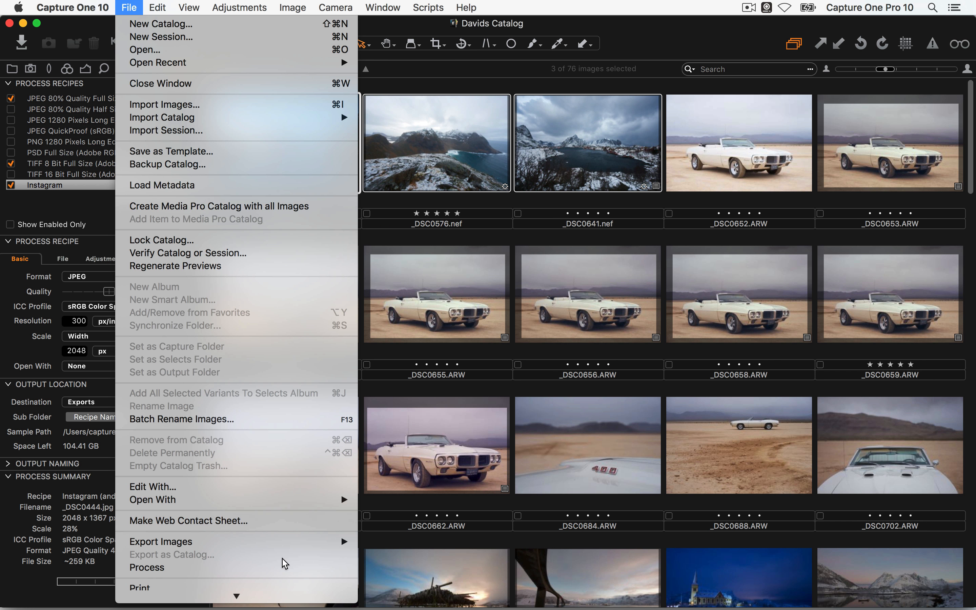
pyautogui.moveTo(263, 542)
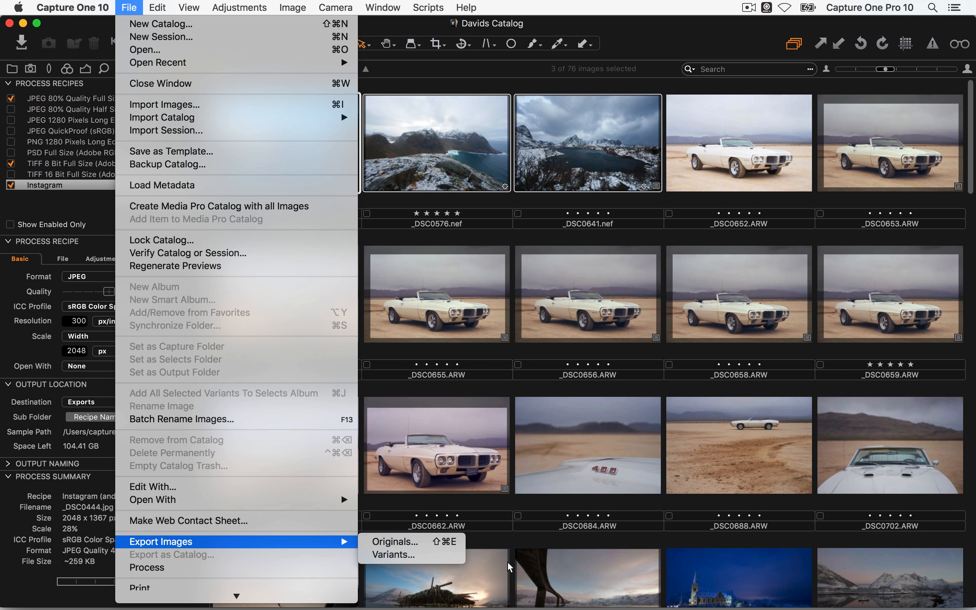
pyautogui.click(580, 570)
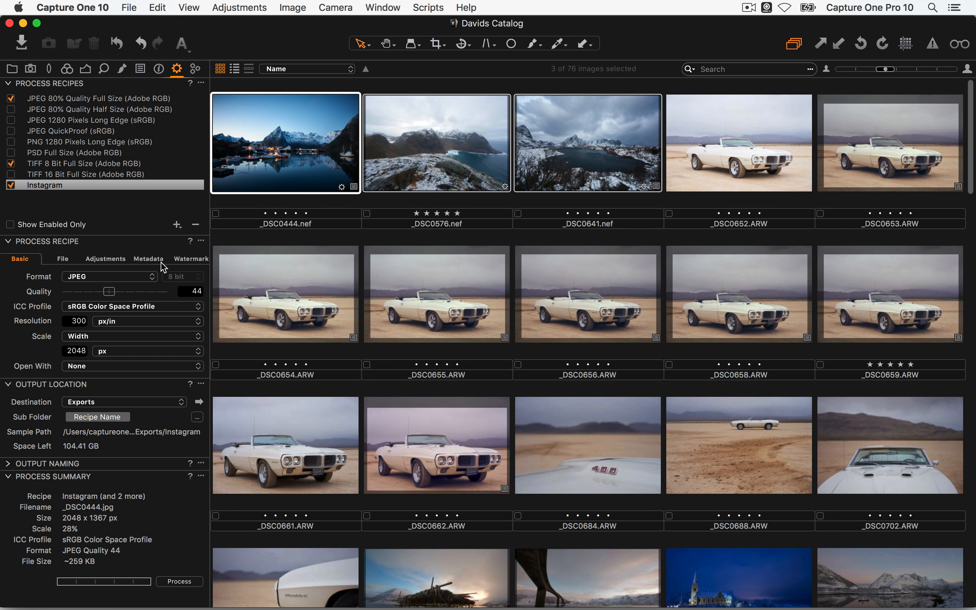
pyautogui.click(129, 7)
pyautogui.moveTo(274, 540)
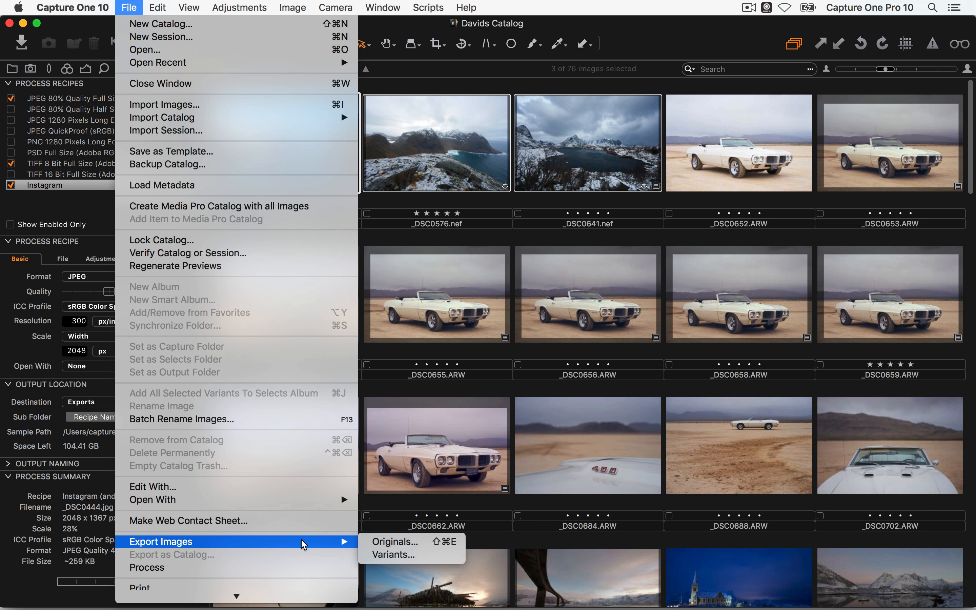
pyautogui.click(455, 560)
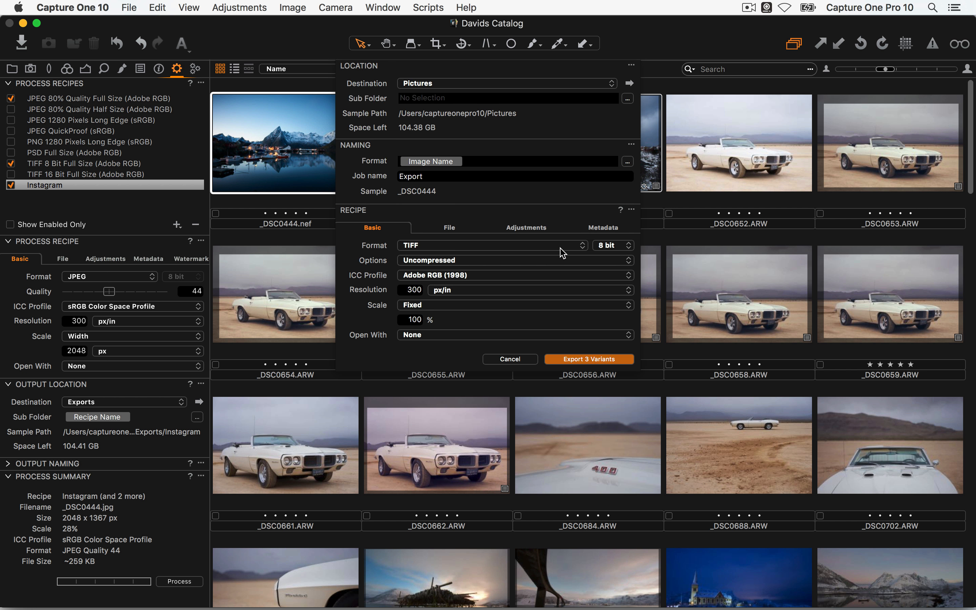
pyautogui.click(439, 246)
pyautogui.click(438, 204)
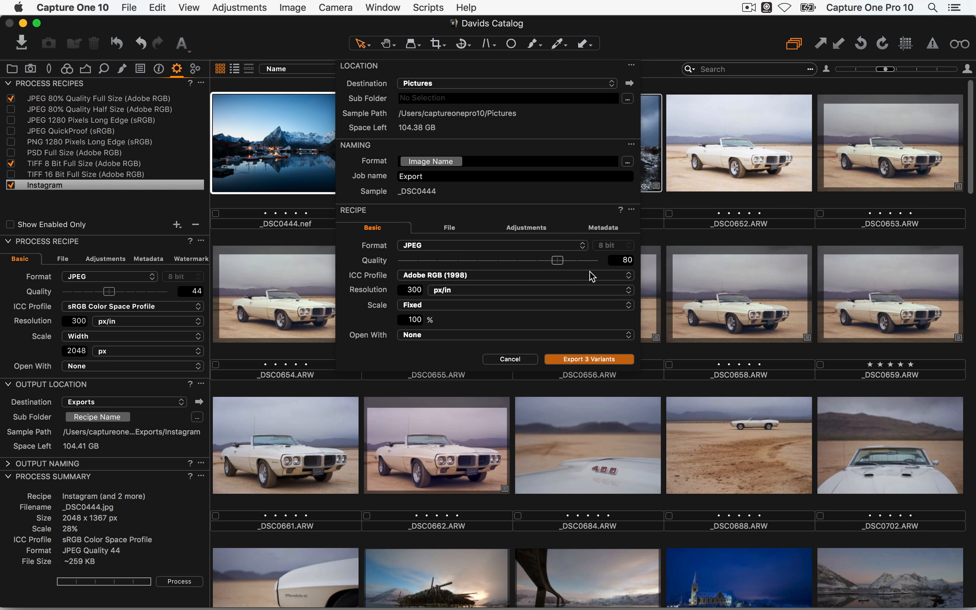
pyautogui.click(523, 229)
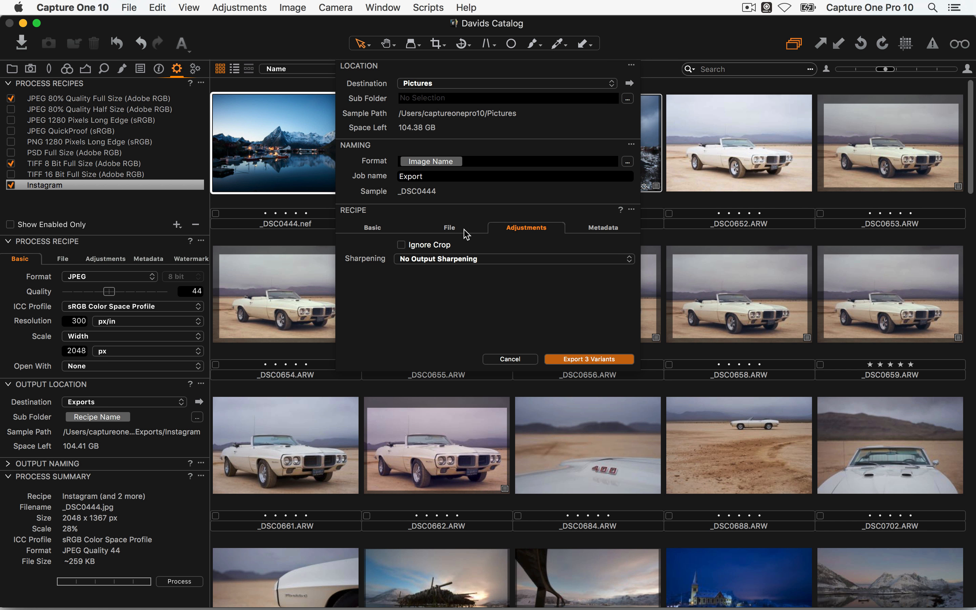
pyautogui.click(455, 261)
pyautogui.click(449, 198)
pyautogui.click(509, 359)
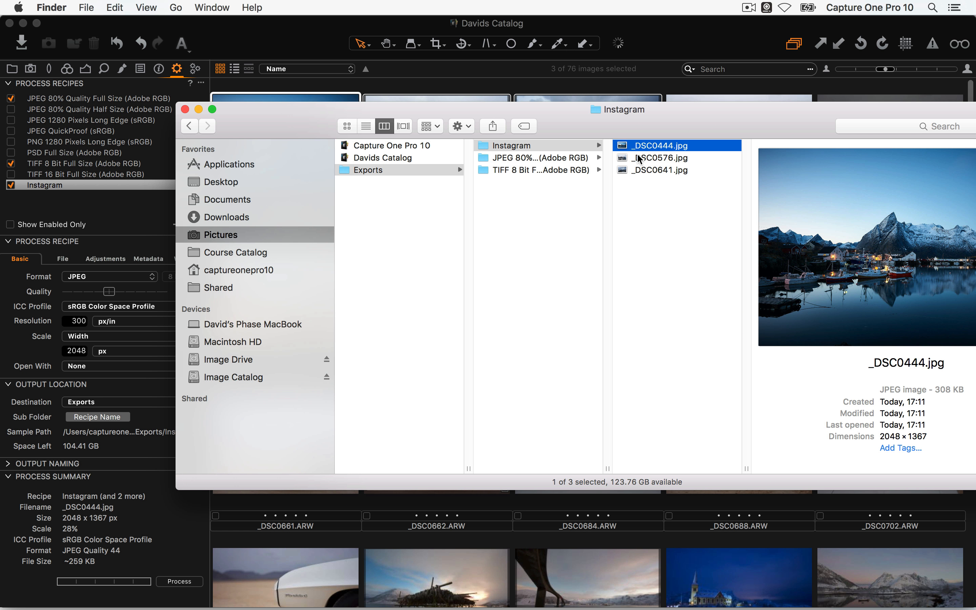
# In Finder's column view, select the Instagram export folder and compare it with the JPEG 80% folder
pyautogui.click(515, 146)
pyautogui.press('Right')
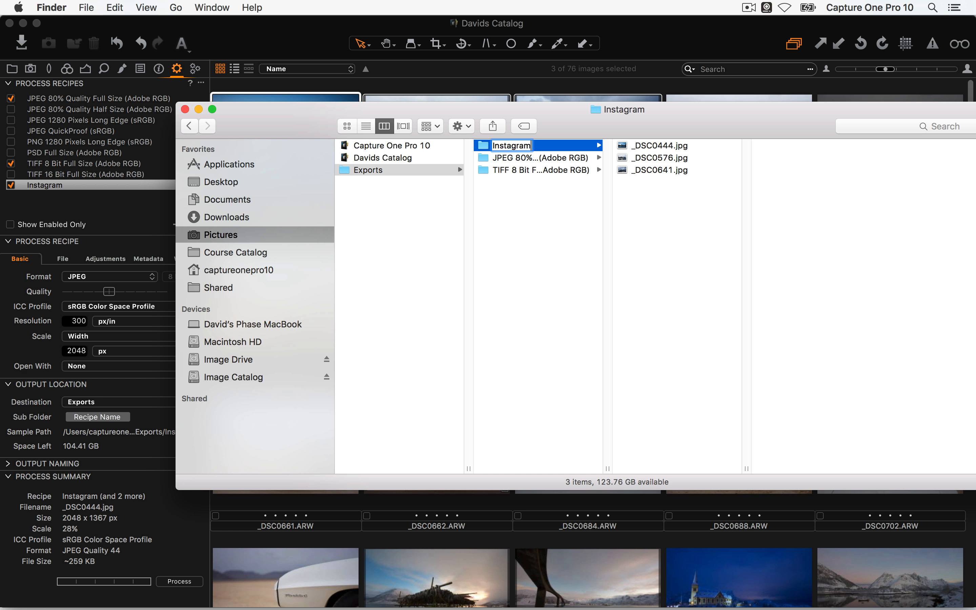
pyautogui.click(670, 226)
pyautogui.click(670, 226)
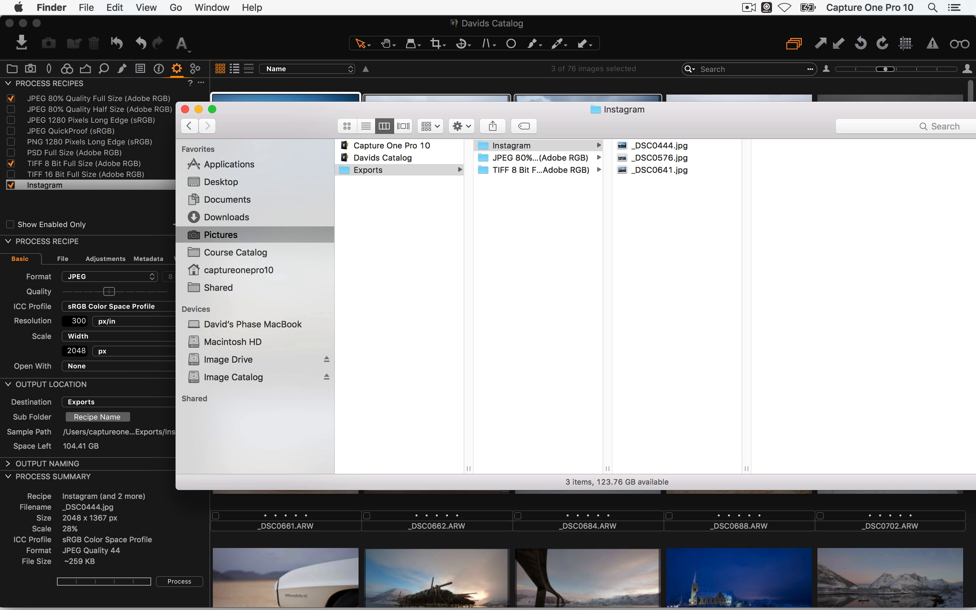
pyautogui.click(524, 158)
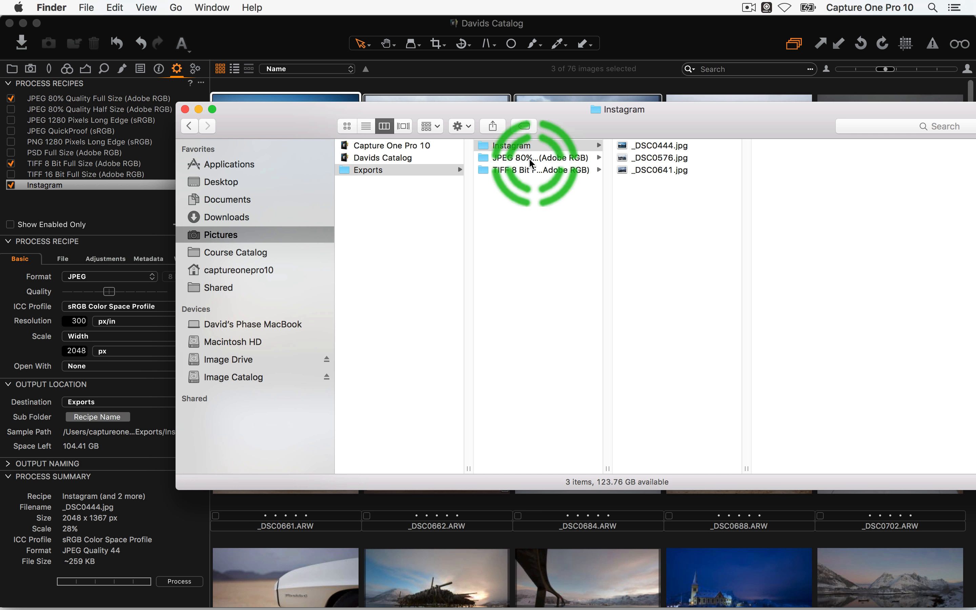
pyautogui.press('Up')
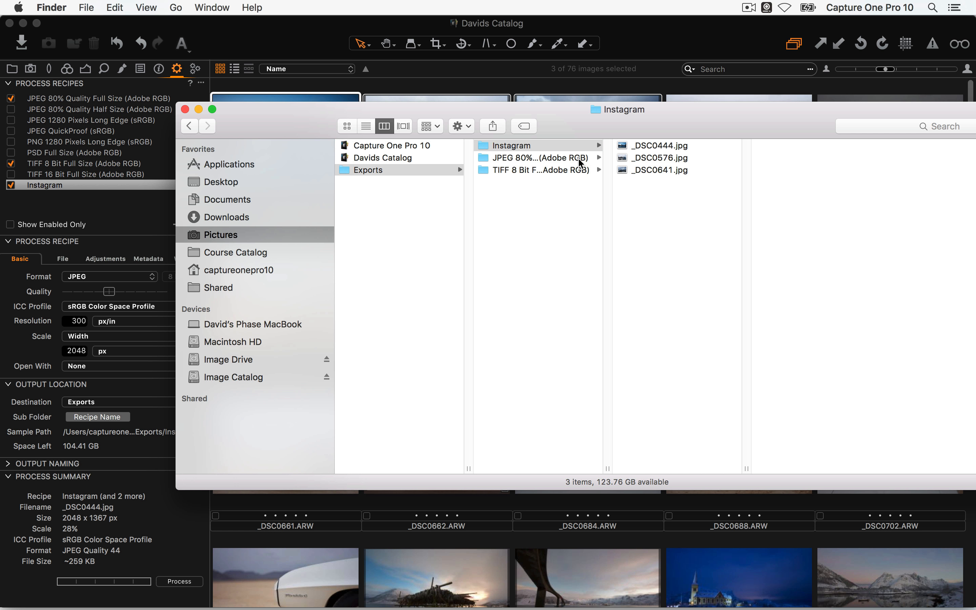
# Step through the three exported JPEGs in Instagram, view the TIFF 8 Bit folder, then return to Capture One
pyautogui.click(540, 146)
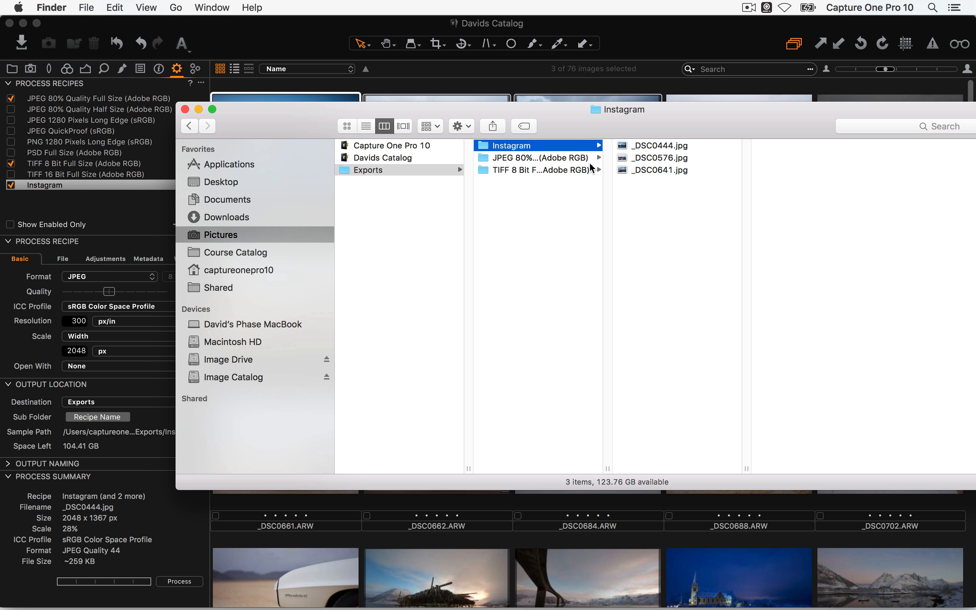
pyautogui.press('Right')
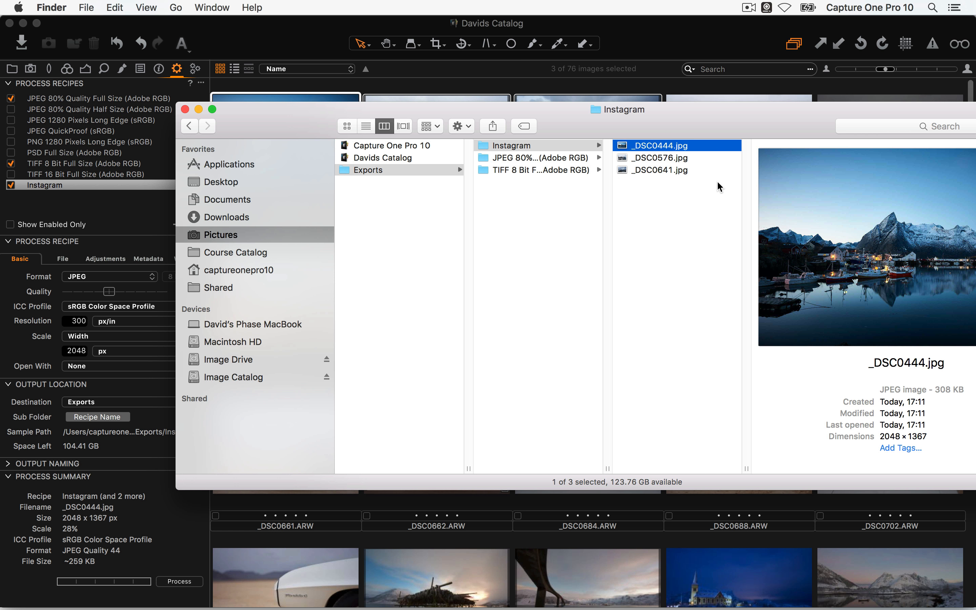
pyautogui.press('Down')
pyautogui.press('Down')
pyautogui.press('Left')
pyautogui.press('Down')
pyautogui.press('Down')
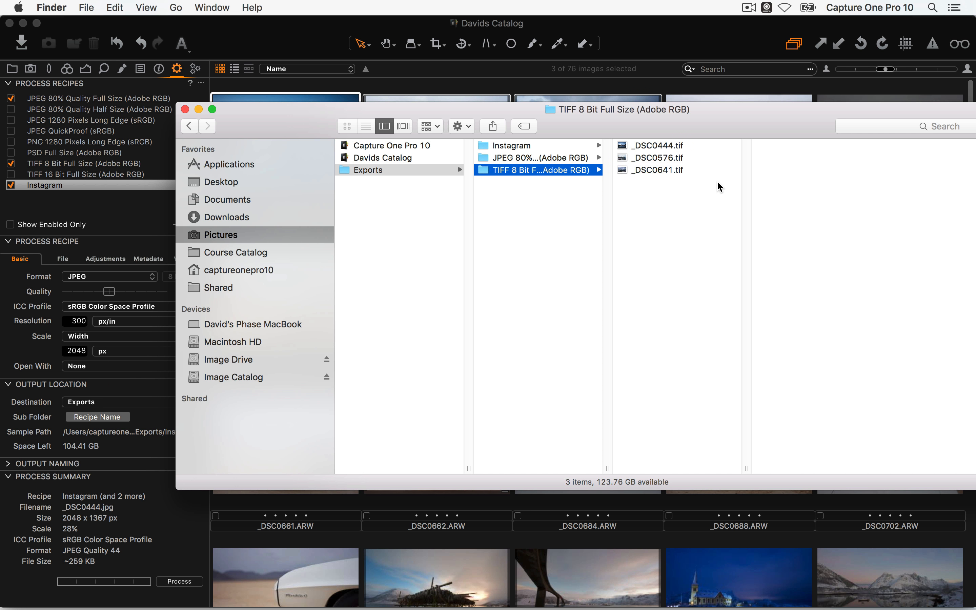
pyautogui.press('super+Tab')
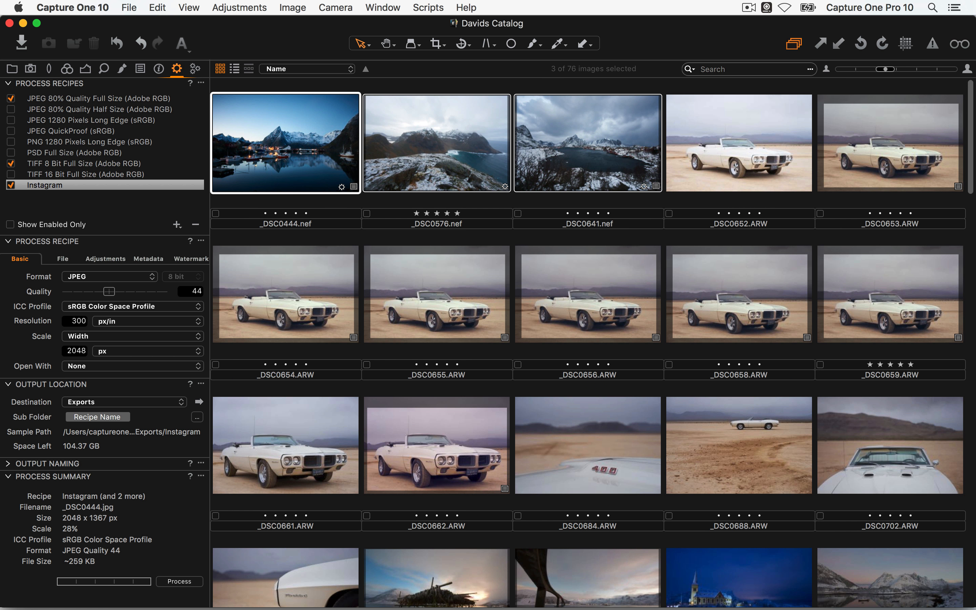
# Tilt _DSC0652 steeply with the Straighten tool, then open _DSC0656 from the thumbnail grid
pyautogui.doubleClick(752, 159)
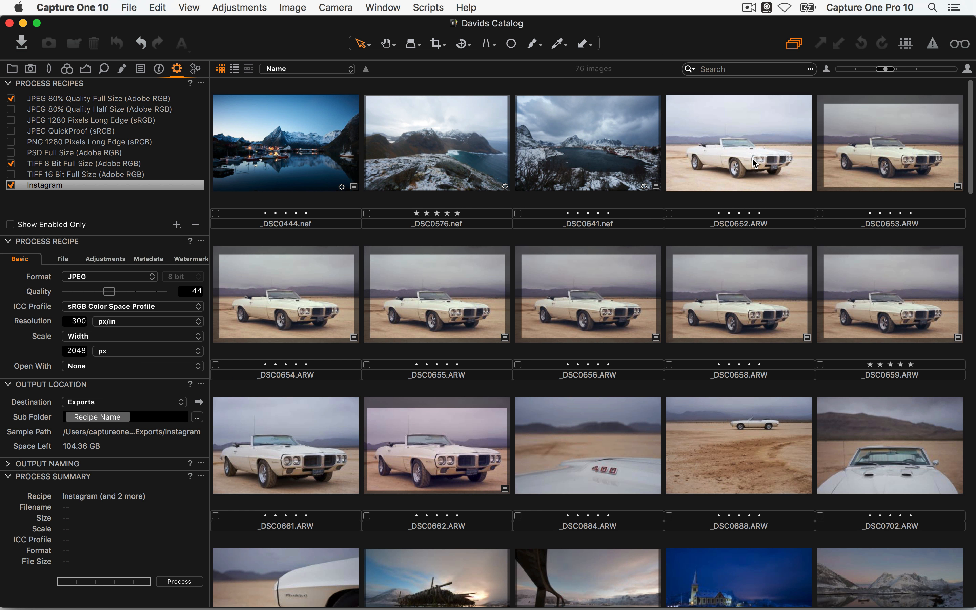
pyautogui.click(464, 48)
pyautogui.moveTo(237, 343); pyautogui.dragTo(959, 338)
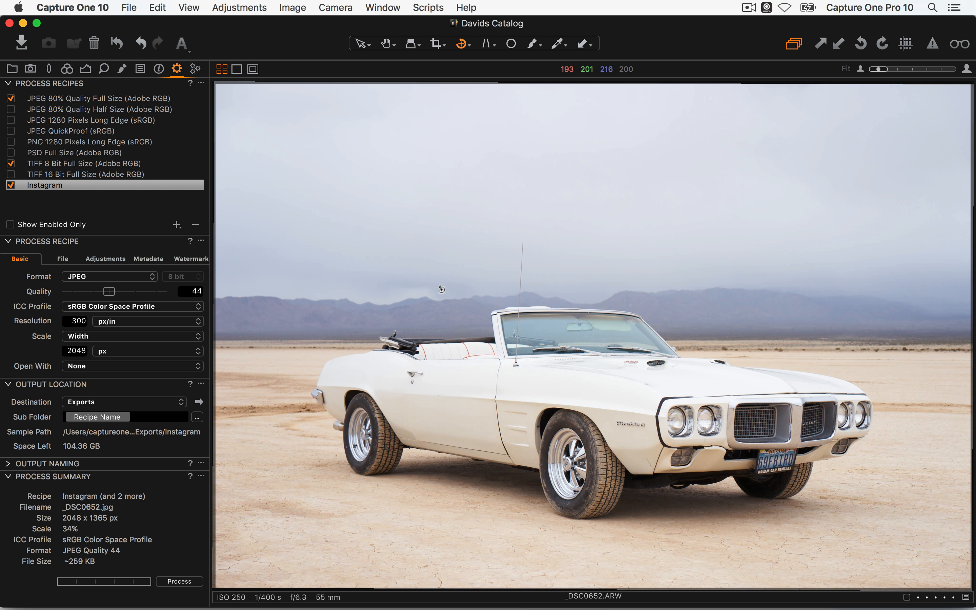
pyautogui.moveTo(445, 294); pyautogui.dragTo(393, 70)
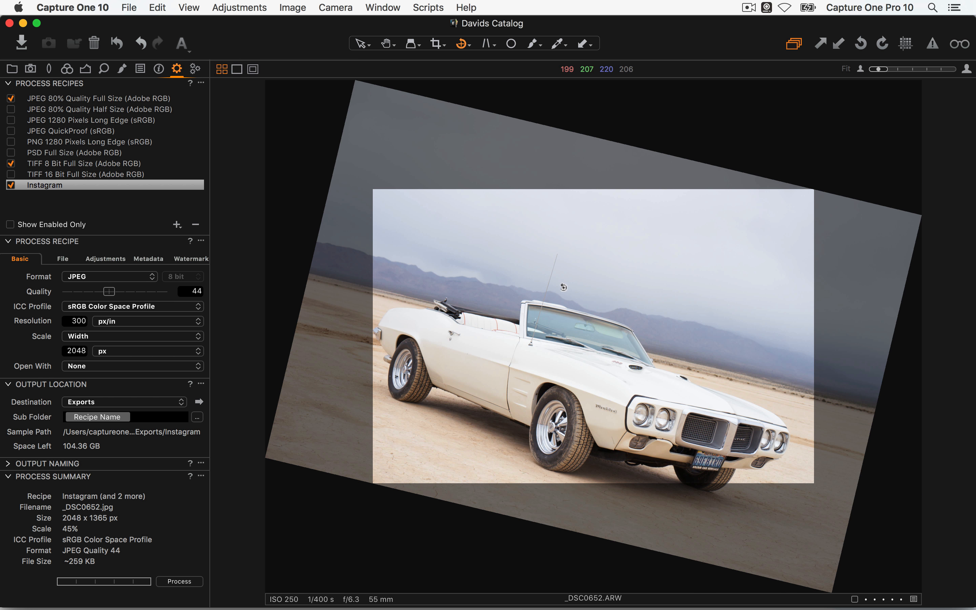
pyautogui.press('v')
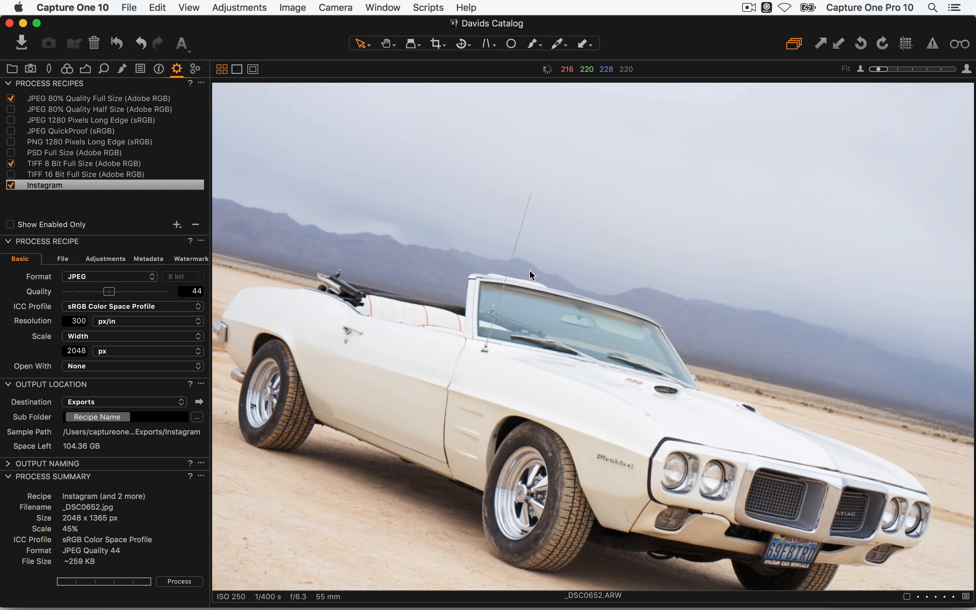
pyautogui.press('space')
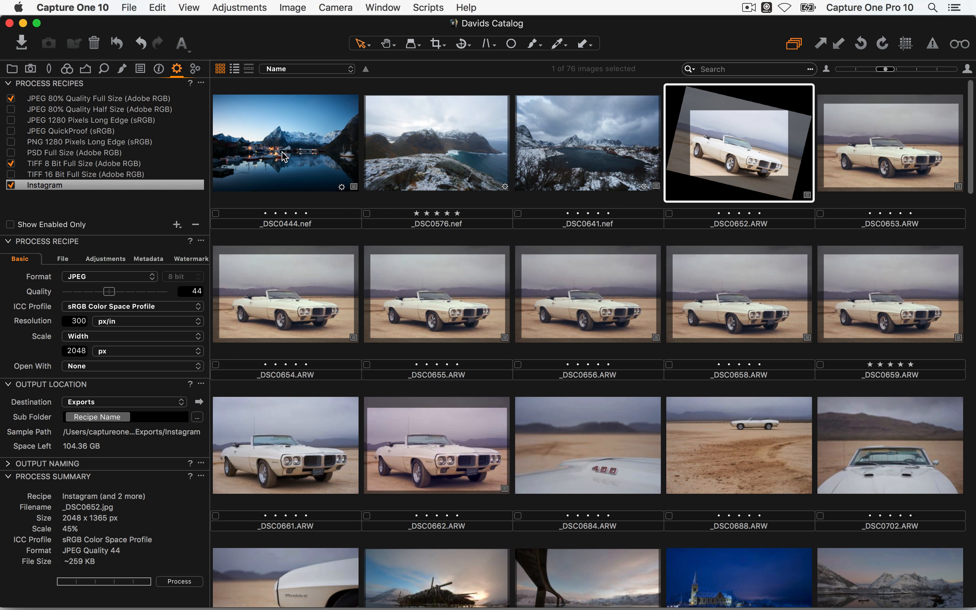
pyautogui.doubleClick(569, 303)
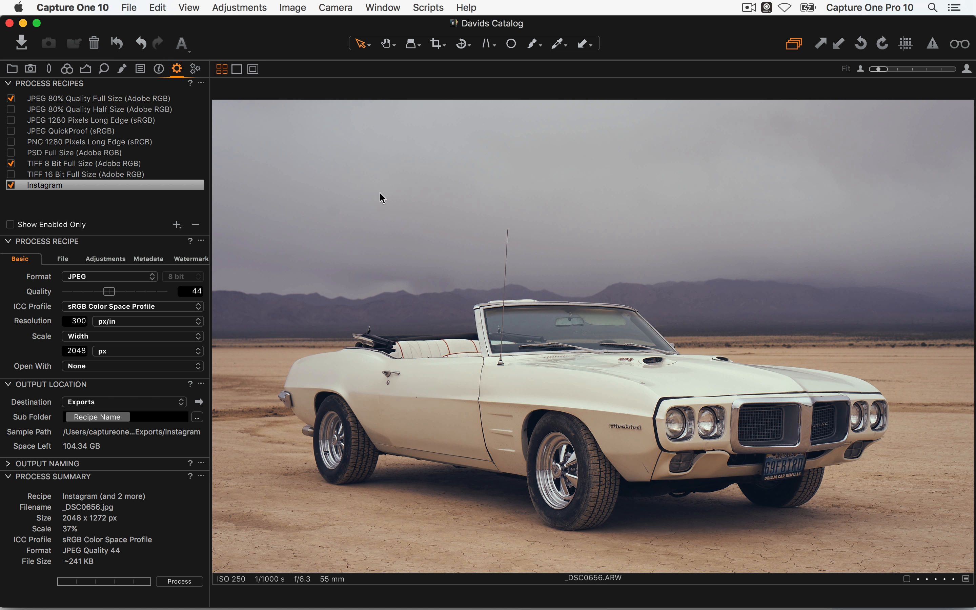
# Dismiss the Styles and Presets menu and show the Instagram recipe's 2048 px sRGB JPEG output settings
pyautogui.click(141, 70)
pyautogui.click(98, 104)
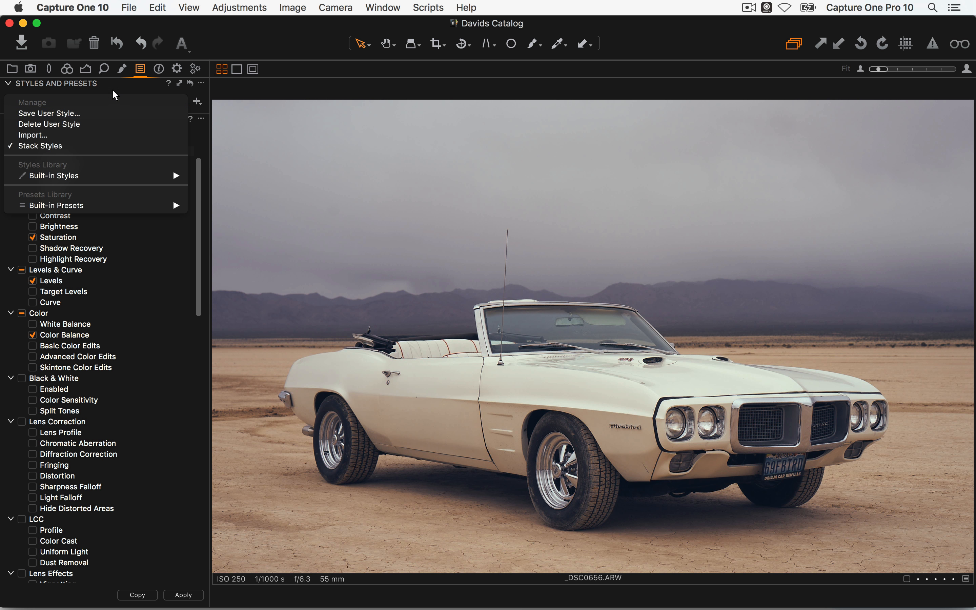
pyautogui.click(98, 88)
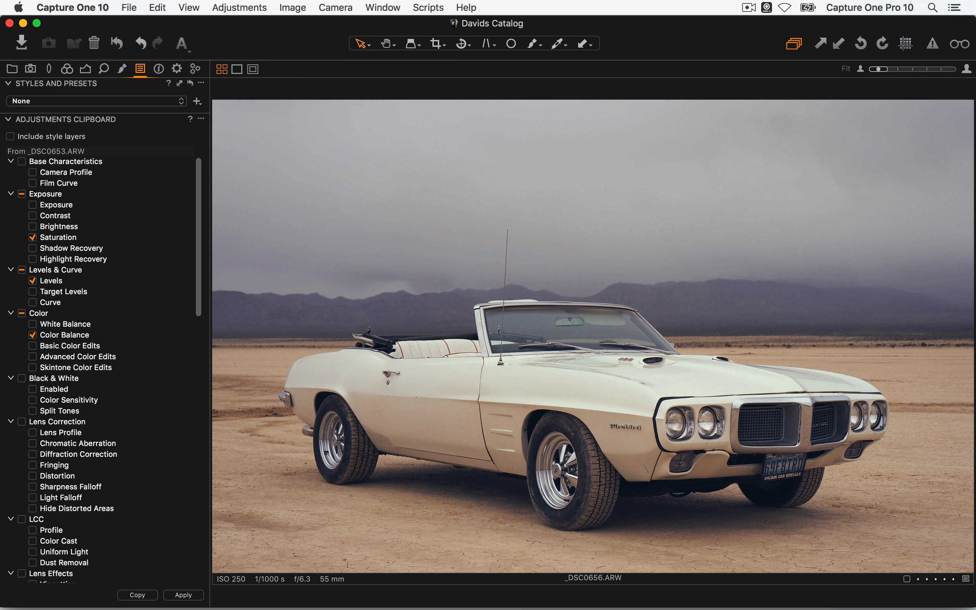
pyautogui.click(176, 70)
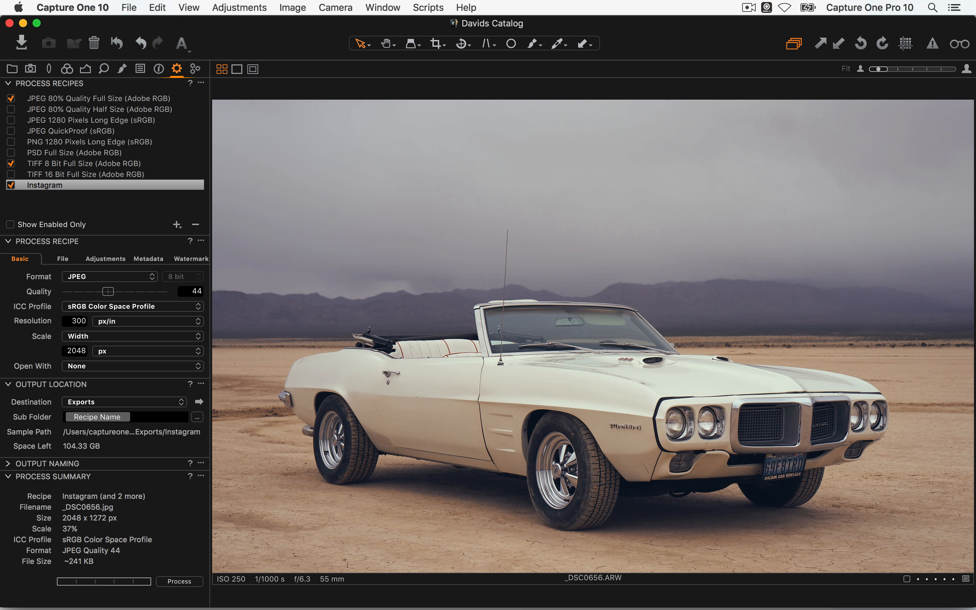
pyautogui.click(161, 70)
# Scroll _DSC0656's metadata to see the Zeiss Sonnar T* FE 55 mm F1.8 ZA lens and no keywords
pyautogui.click(161, 71)
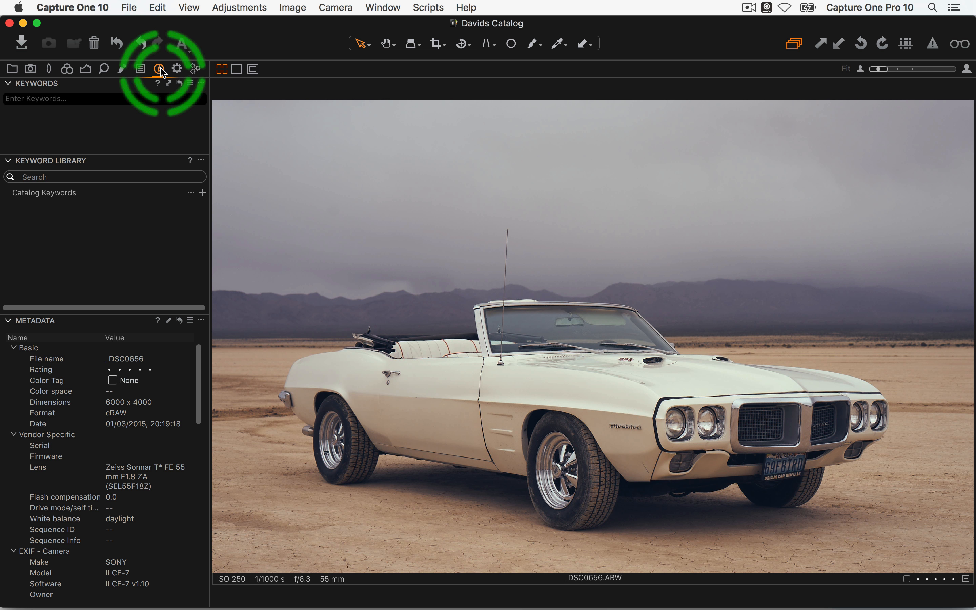
pyautogui.scroll(-14, 115, 427)
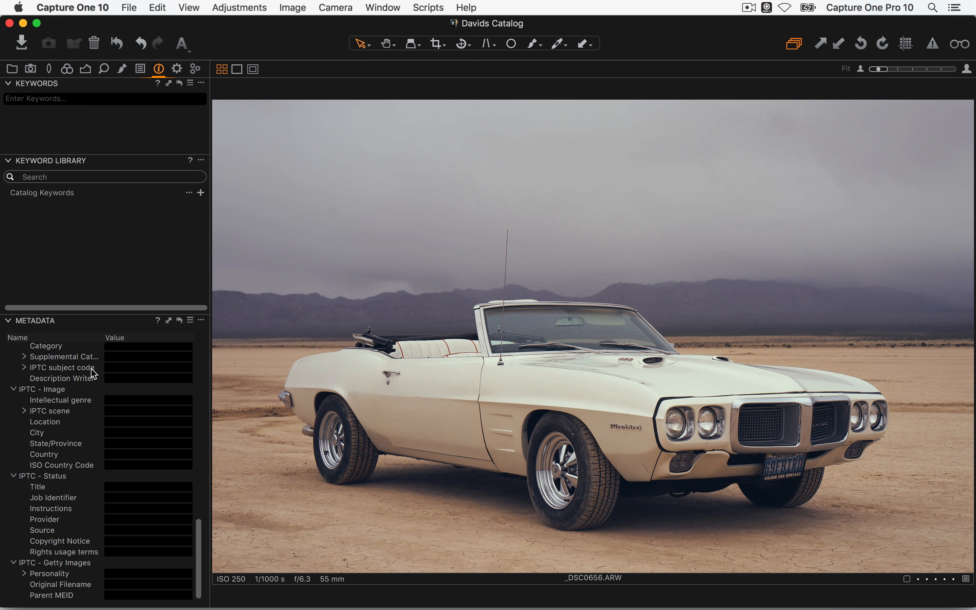
pyautogui.scroll(6, 98, 571)
pyautogui.scroll(8, 98, 573)
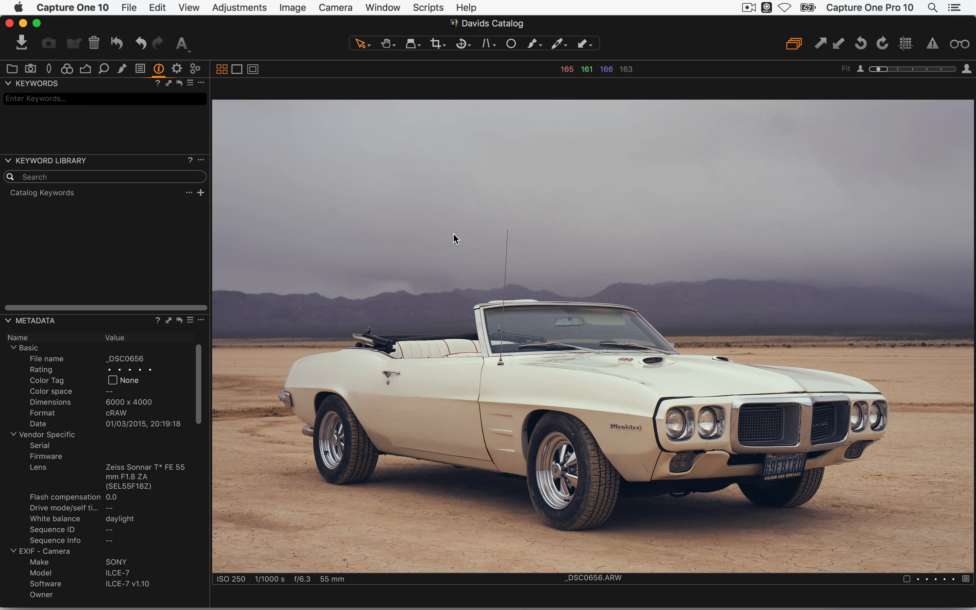
# In Safari, go through Products > Software > Capture One Pro to the Learning Hub
pyautogui.press('super+Tab')
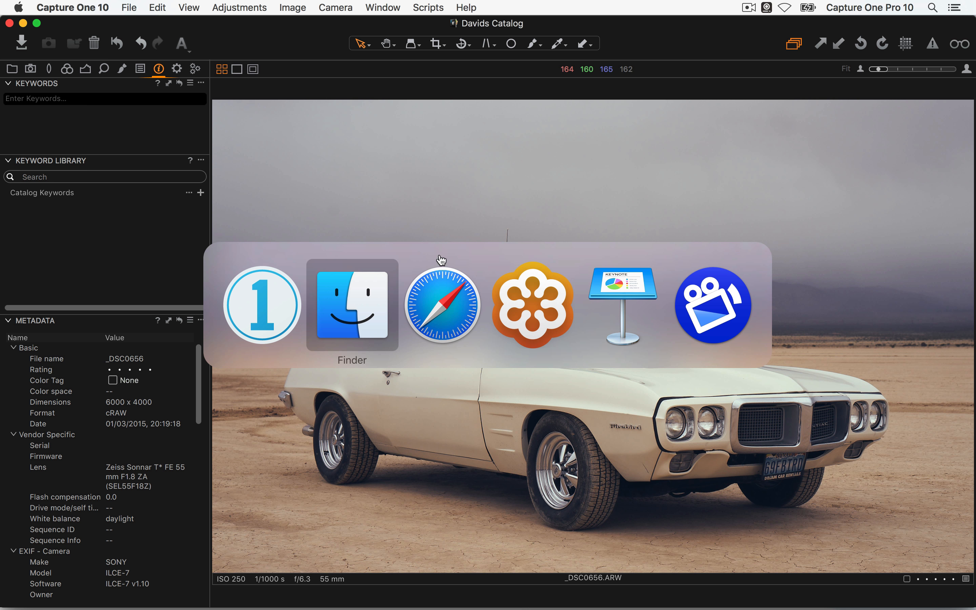
pyautogui.click(441, 307)
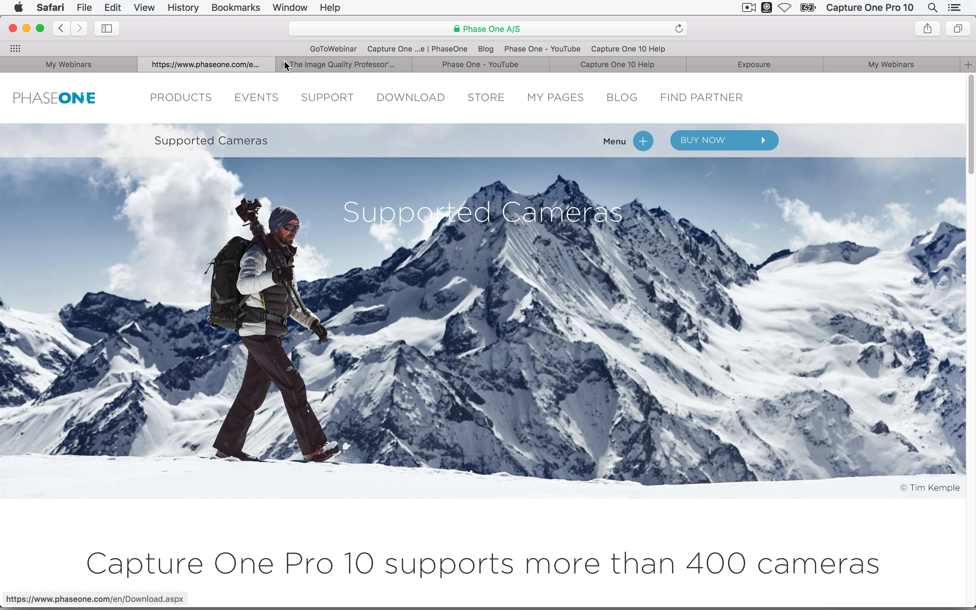
pyautogui.moveTo(186, 99)
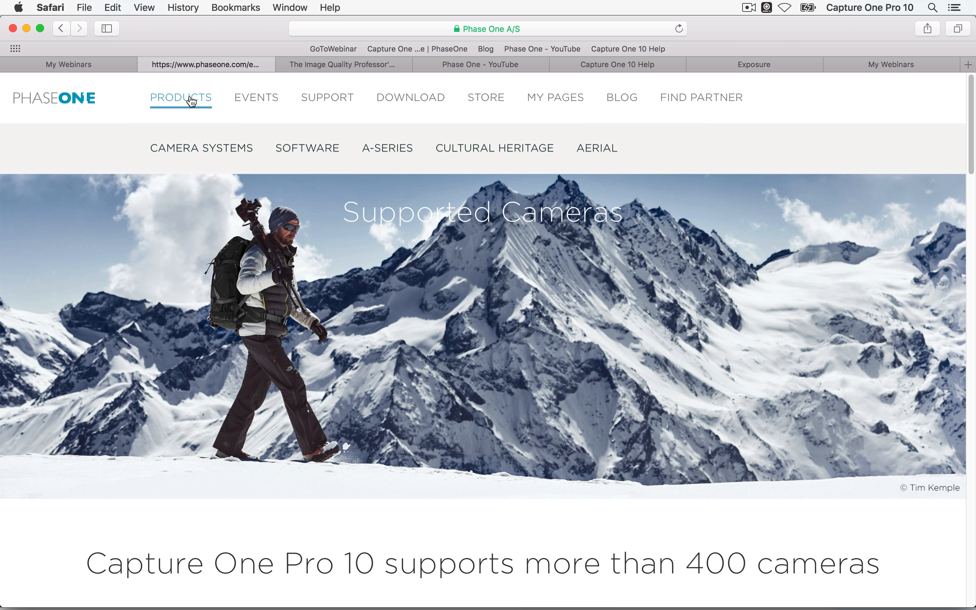
pyautogui.moveTo(312, 154)
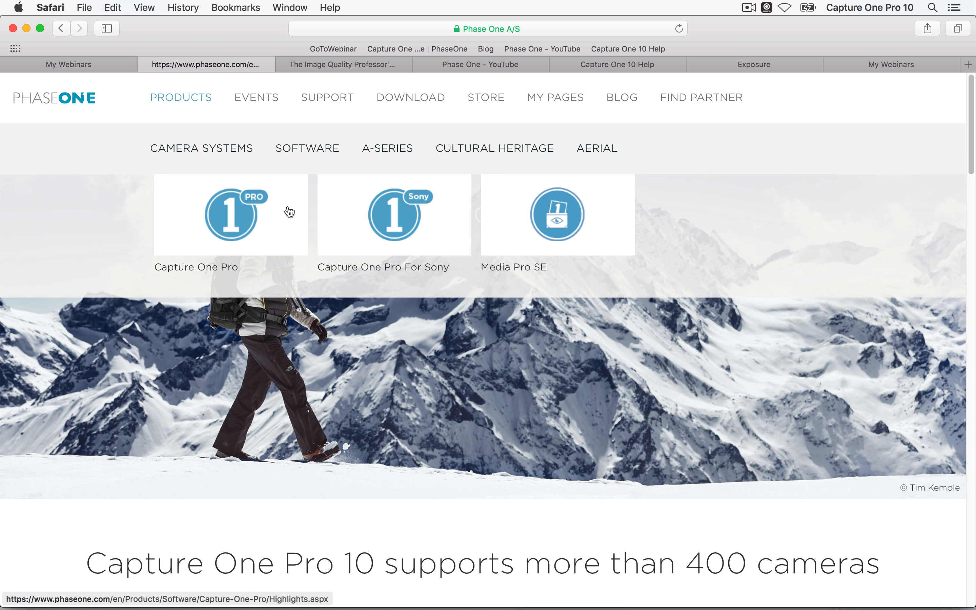
pyautogui.click(246, 213)
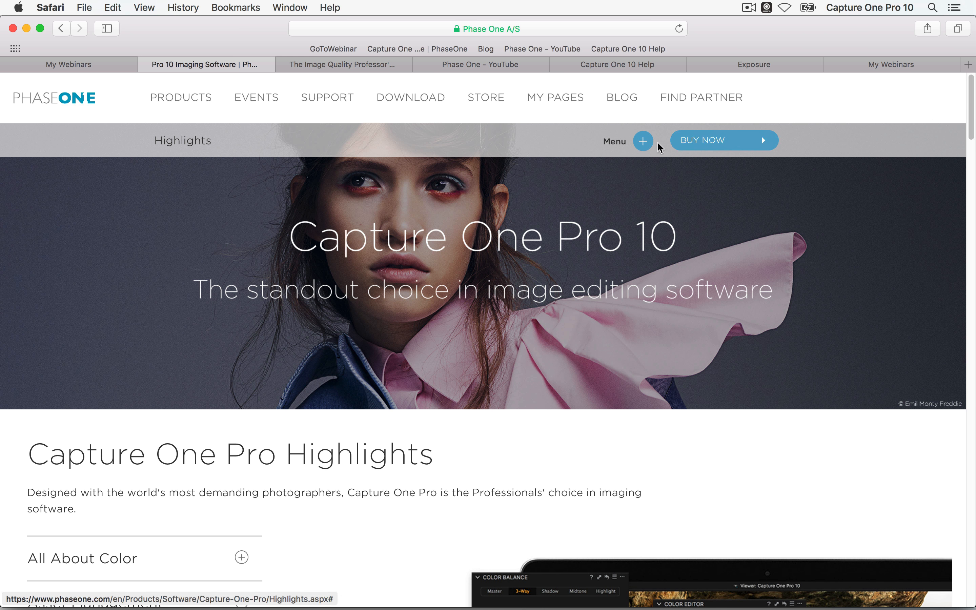
pyautogui.click(643, 141)
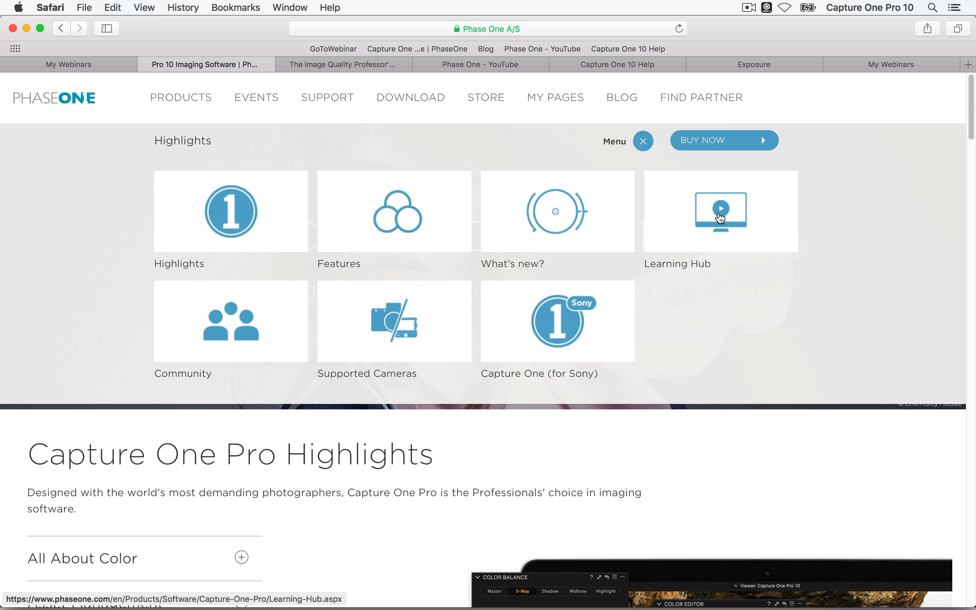
pyautogui.click(713, 219)
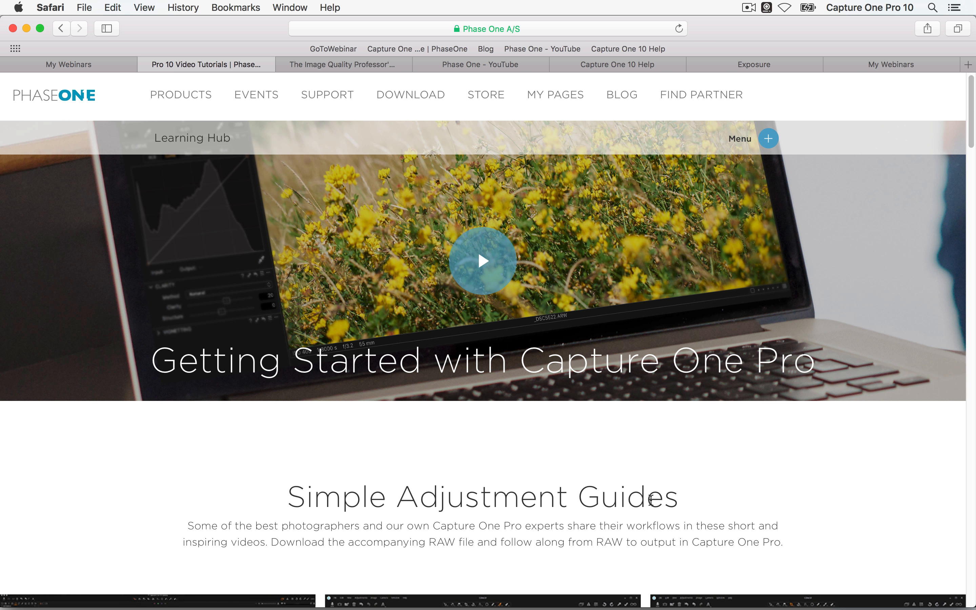
# Scroll through the Learning Hub's adjustment guides and Capture One Pro 10 video tutorials
pyautogui.scroll(-10, 654, 404)
pyautogui.scroll(-5, 658, 472)
pyautogui.scroll(8, 645, 339)
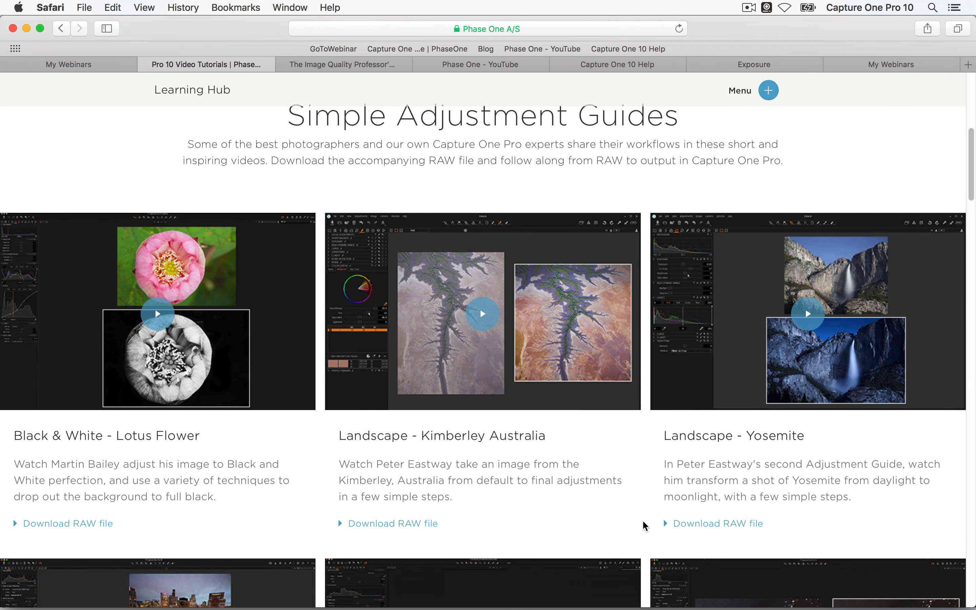
pyautogui.scroll(-5, 588, 324)
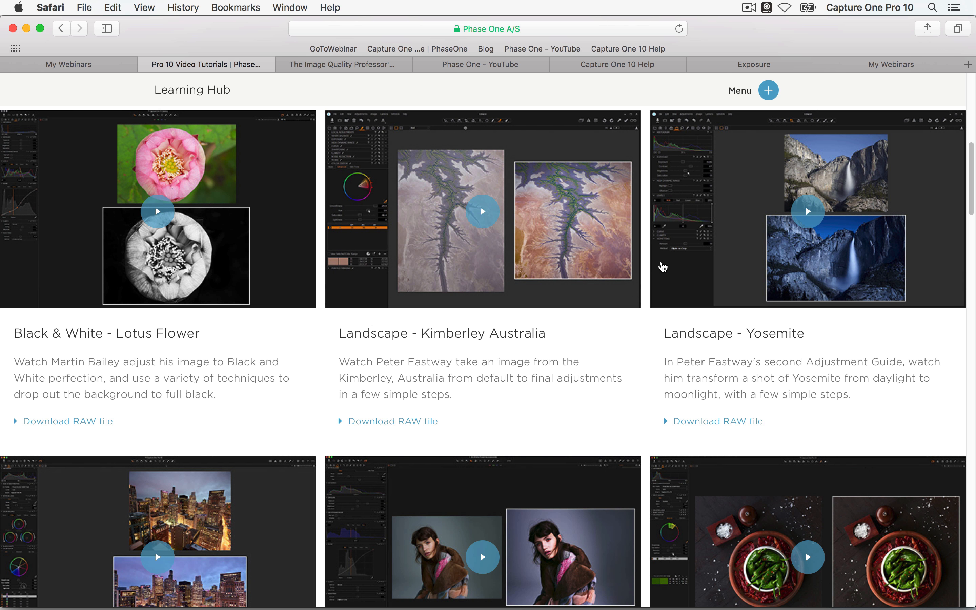
pyautogui.scroll(-2, 463, 337)
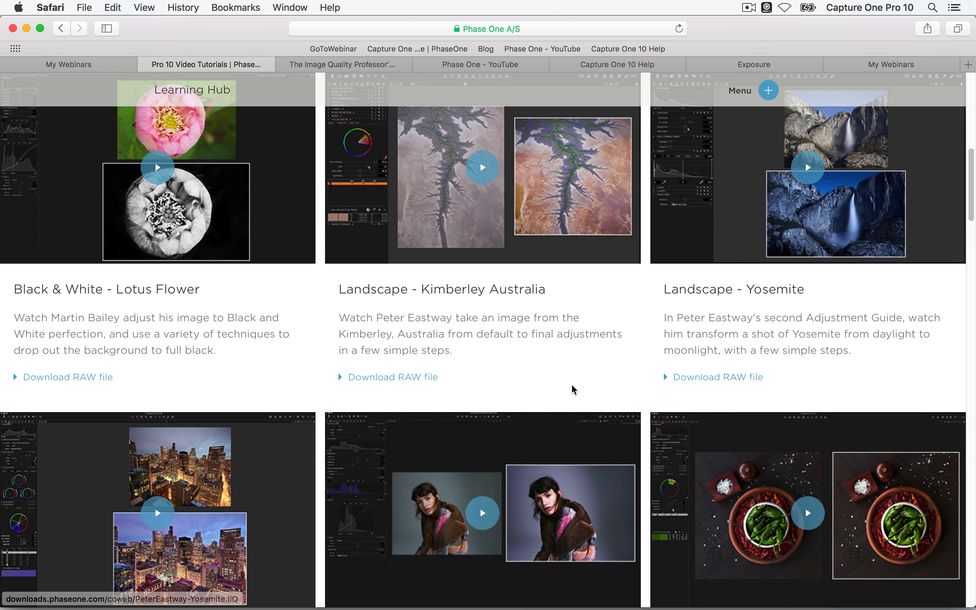
pyautogui.scroll(-15, 533, 301)
pyautogui.scroll(-11, 555, 329)
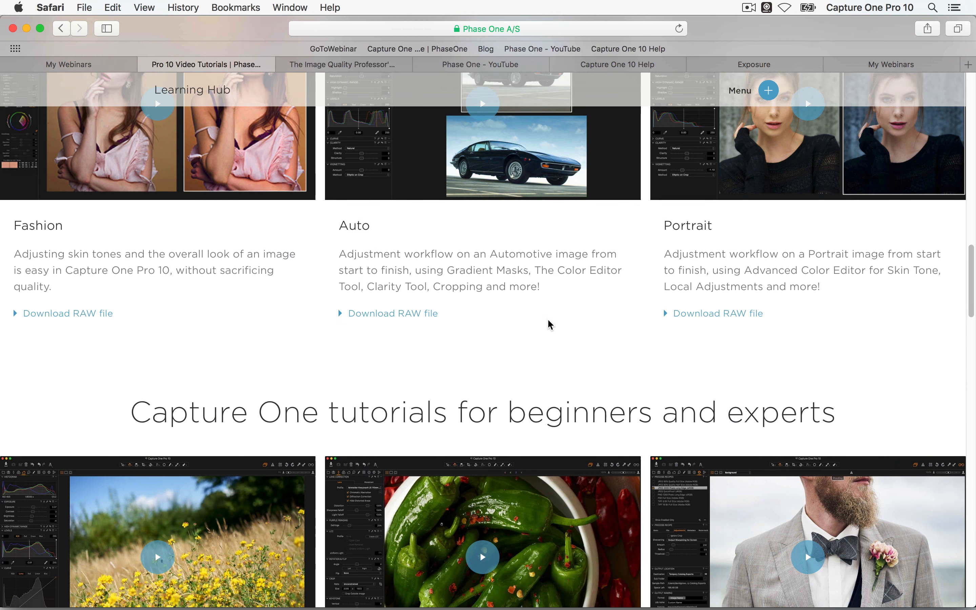
pyautogui.scroll(-7, 484, 343)
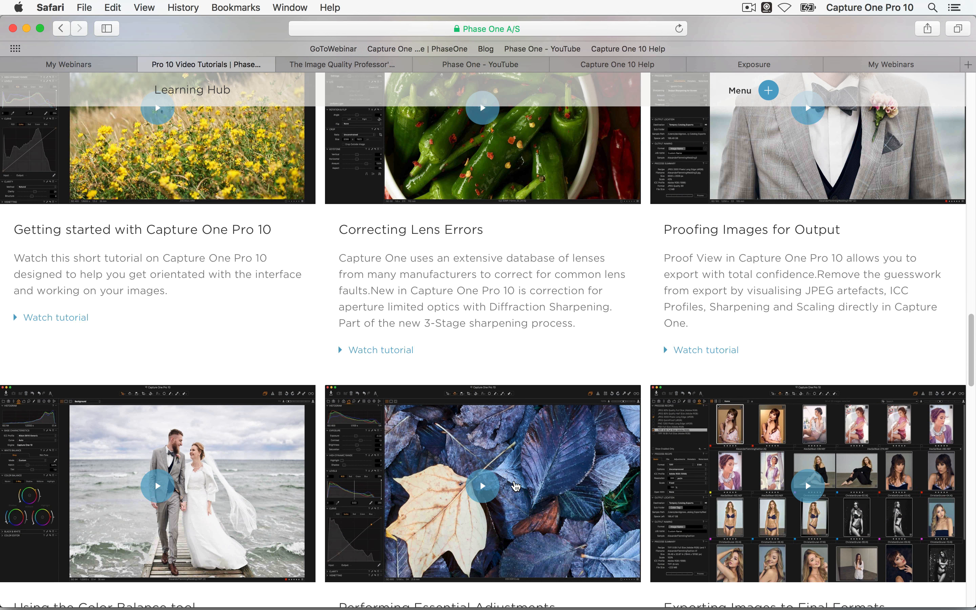
pyautogui.scroll(-20, 516, 298)
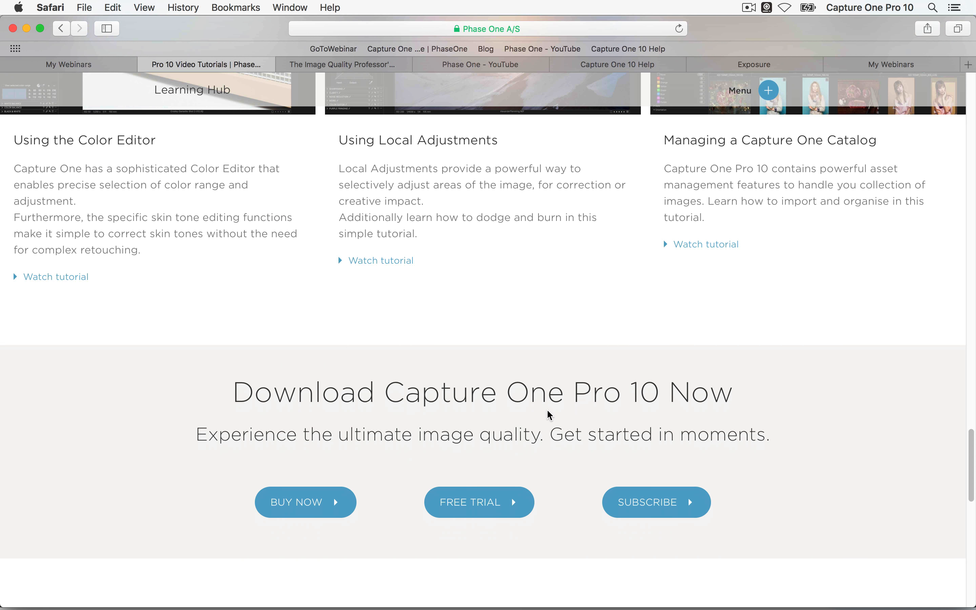
pyautogui.scroll(7, 547, 411)
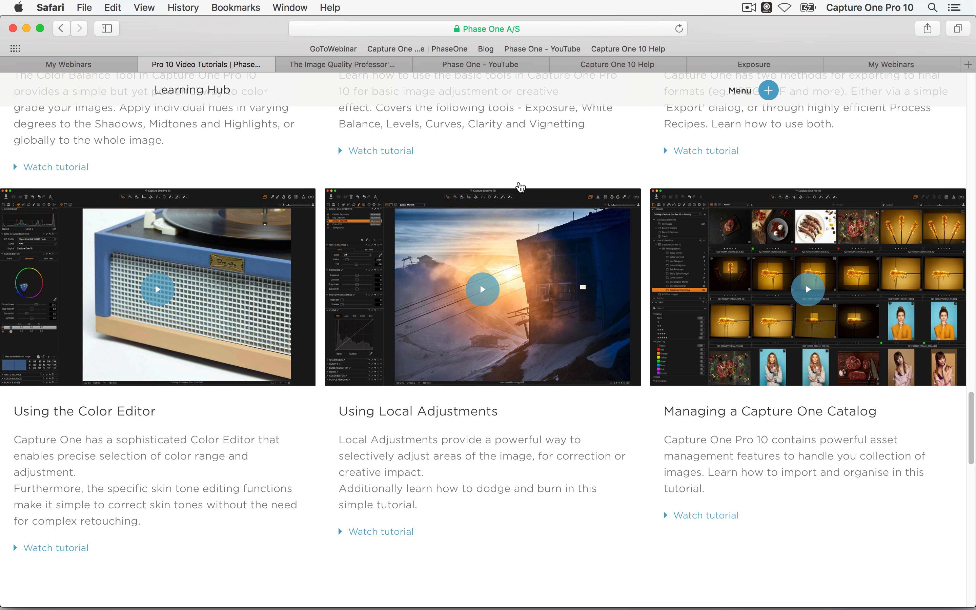
# Browse the Image Quality Professor blog
pyautogui.click(341, 65)
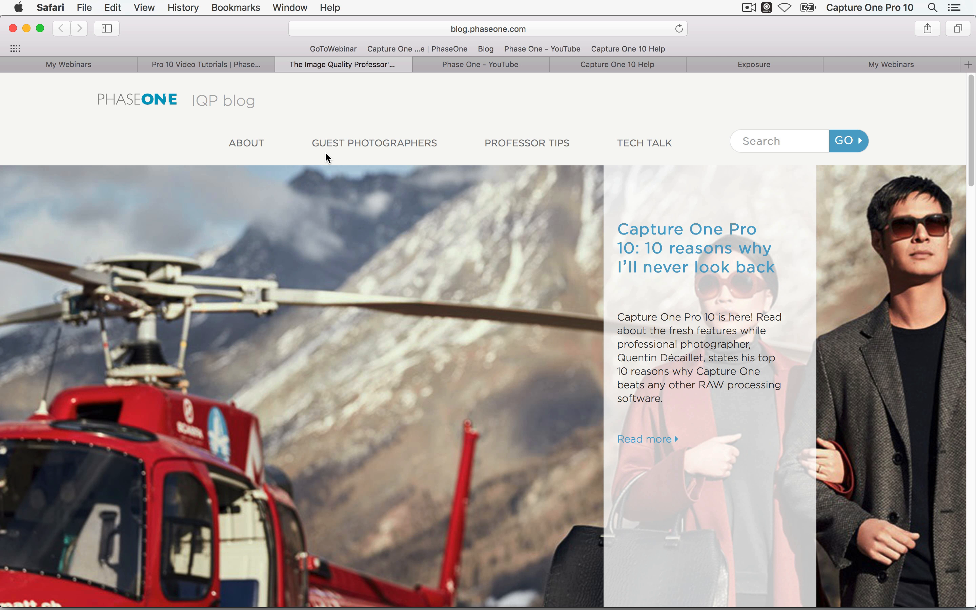
pyautogui.scroll(-15, 443, 349)
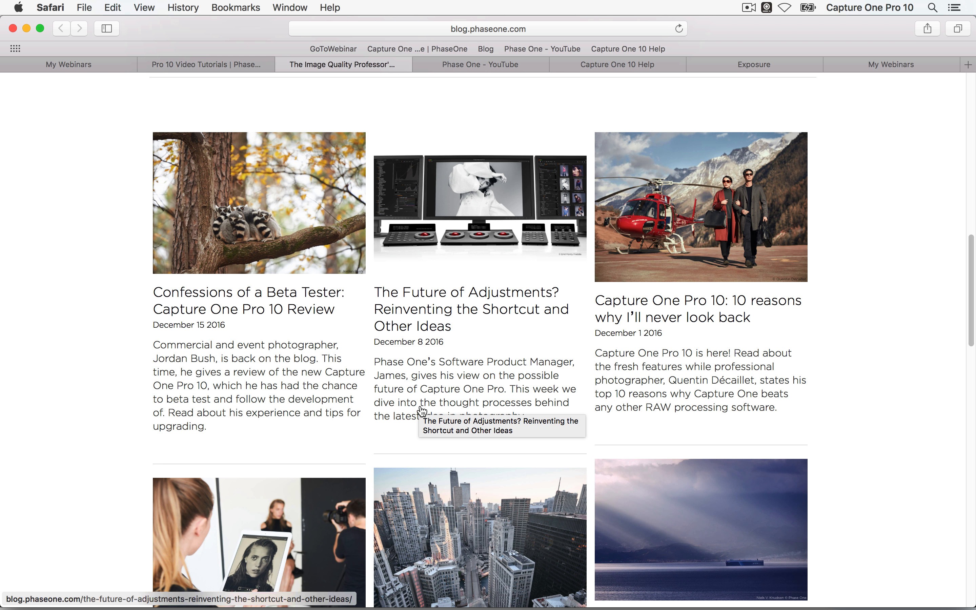
pyautogui.scroll(1, 460, 357)
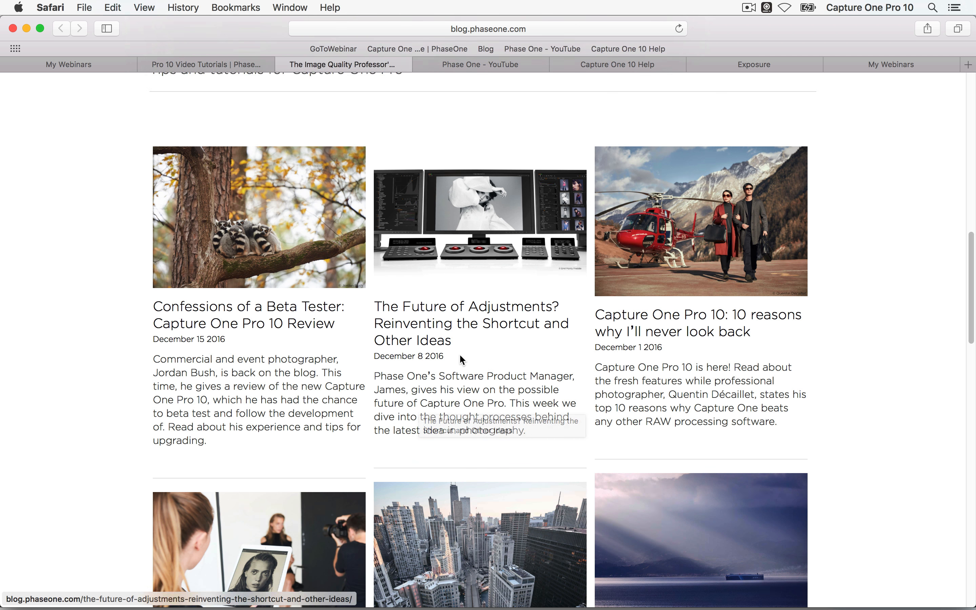
pyautogui.scroll(15, 462, 359)
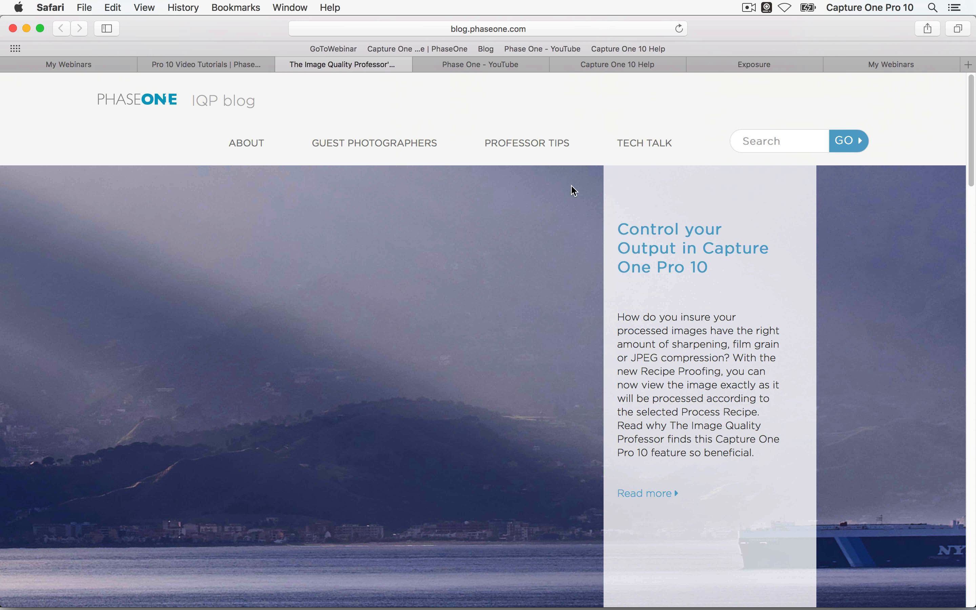
# Browse the Phase One YouTube channel's Pro 10 tutorials with the video paused, then open Capture One 10 Online Help
pyautogui.click(509, 66)
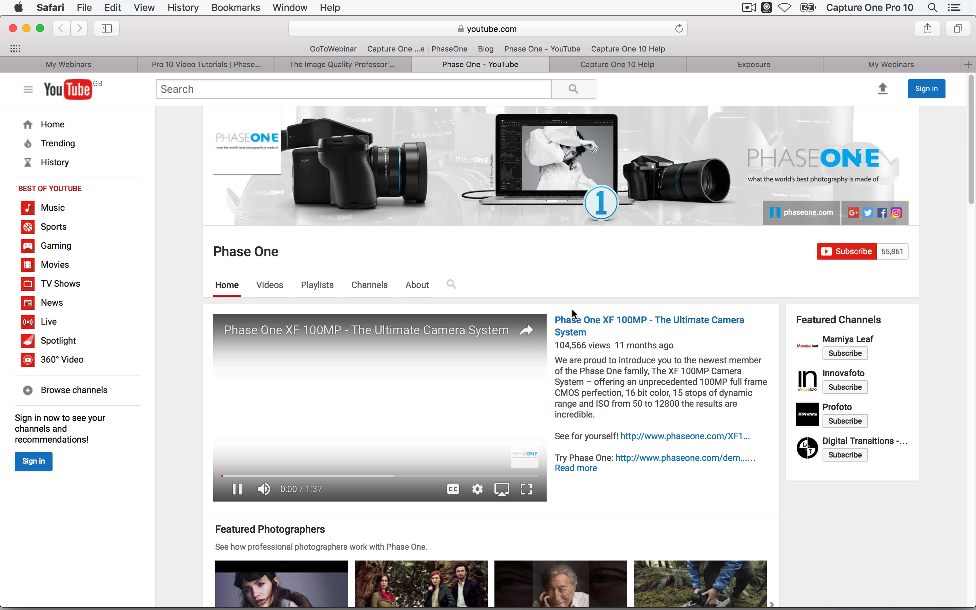
pyautogui.click(238, 491)
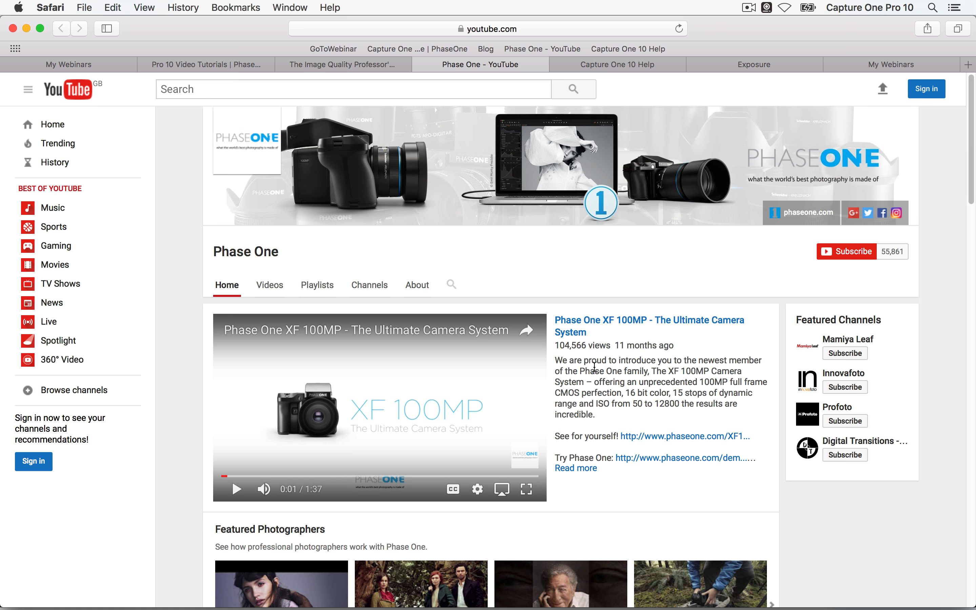
pyautogui.scroll(-15, 594, 367)
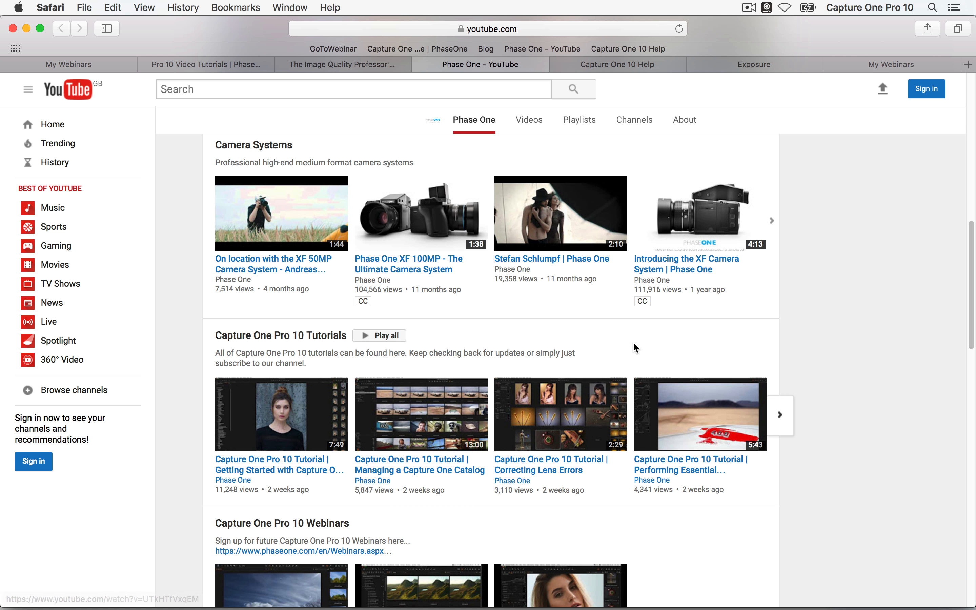
pyautogui.scroll(-6, 475, 342)
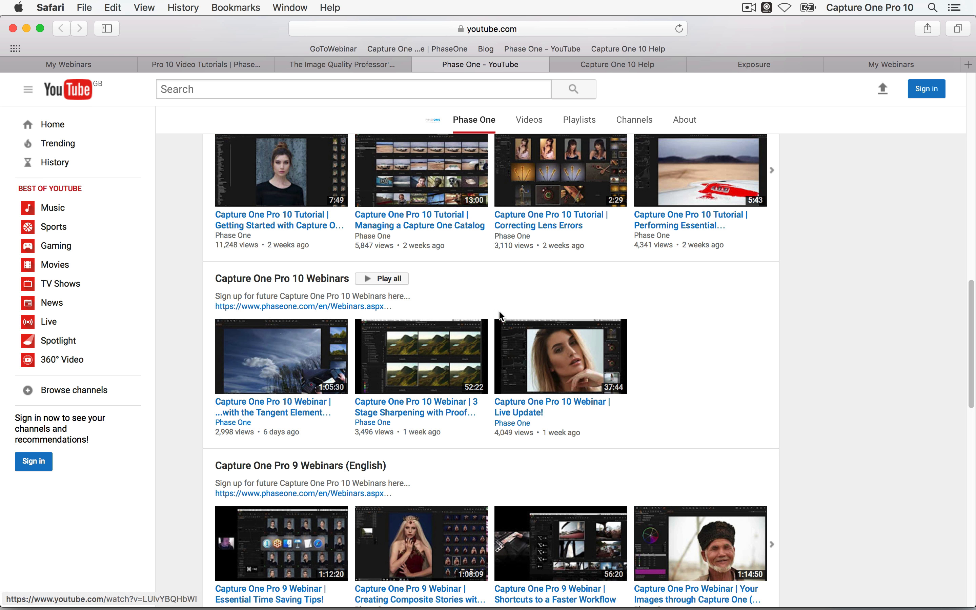
pyautogui.click(615, 64)
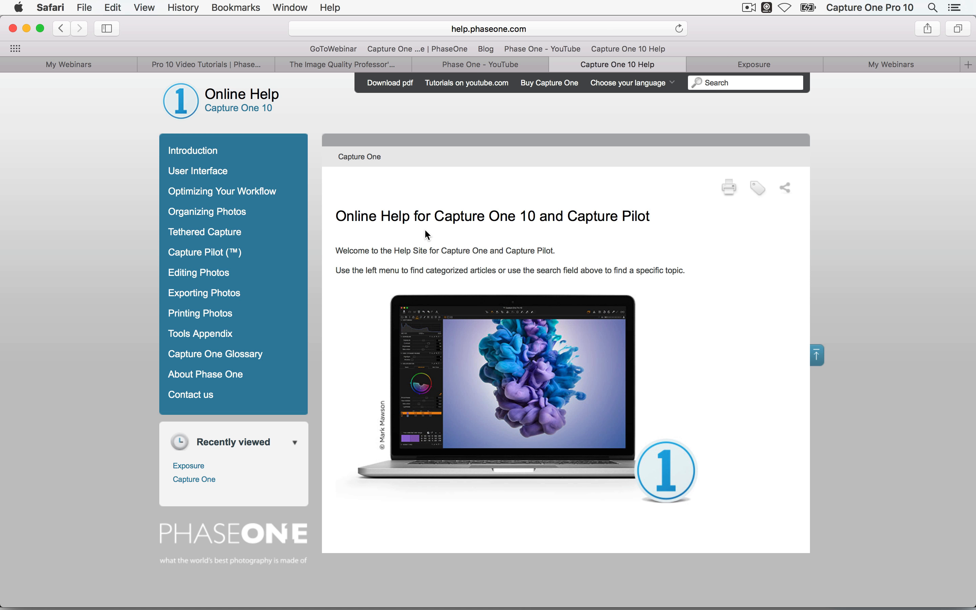